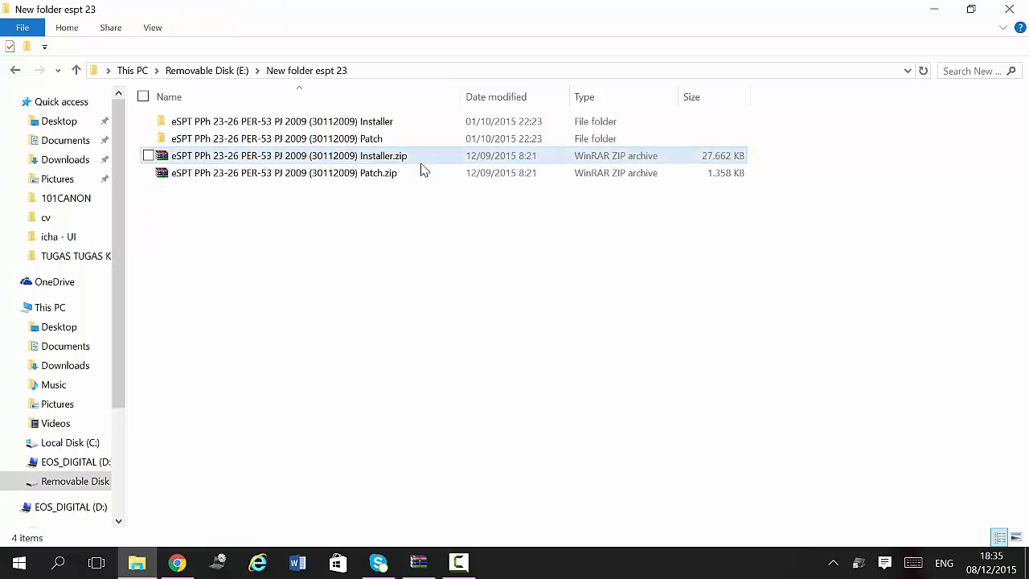
# Step: Open the Installer folder and run Setup.exe to start the eSPT PPh 23-26 installer
pyautogui.click(423, 167)
pyautogui.click(388, 128)
pyautogui.doubleClick(388, 129)
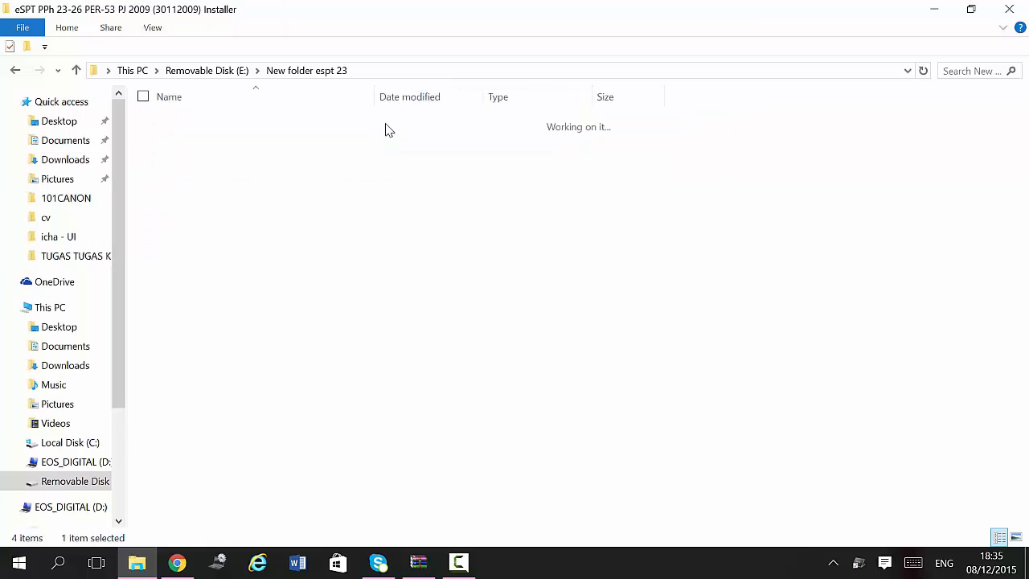
pyautogui.click(373, 144)
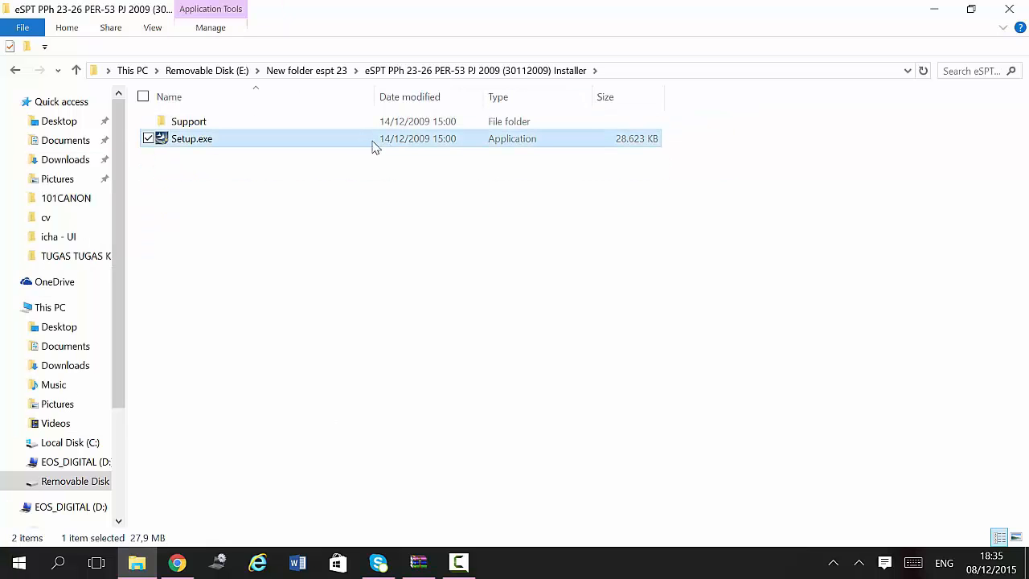
pyautogui.doubleClick(368, 143)
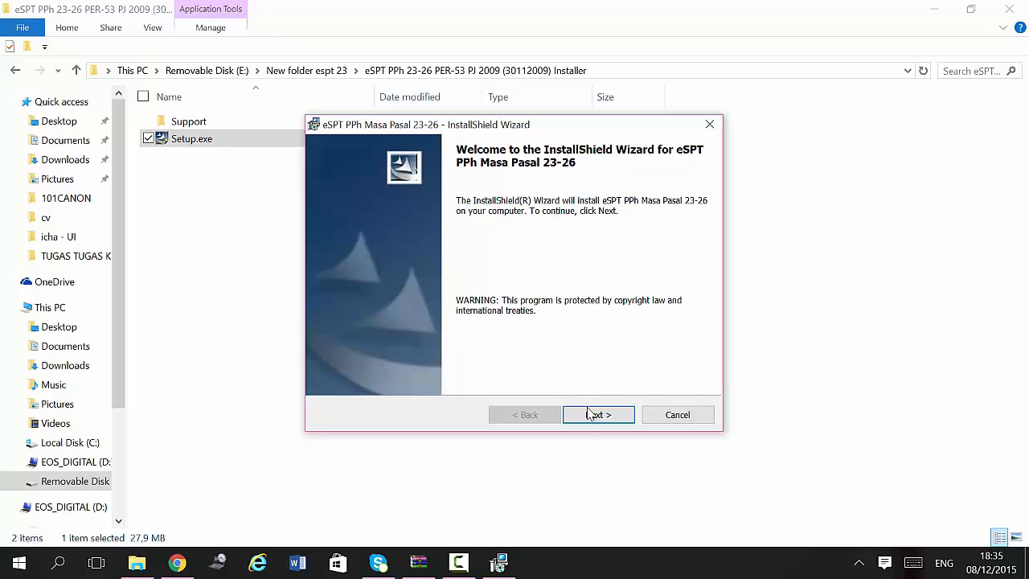
# Step: Install eSPT PPh Masa Pasal 23-26 for all users, keeping the default destination and database folders
pyautogui.click(597, 414)
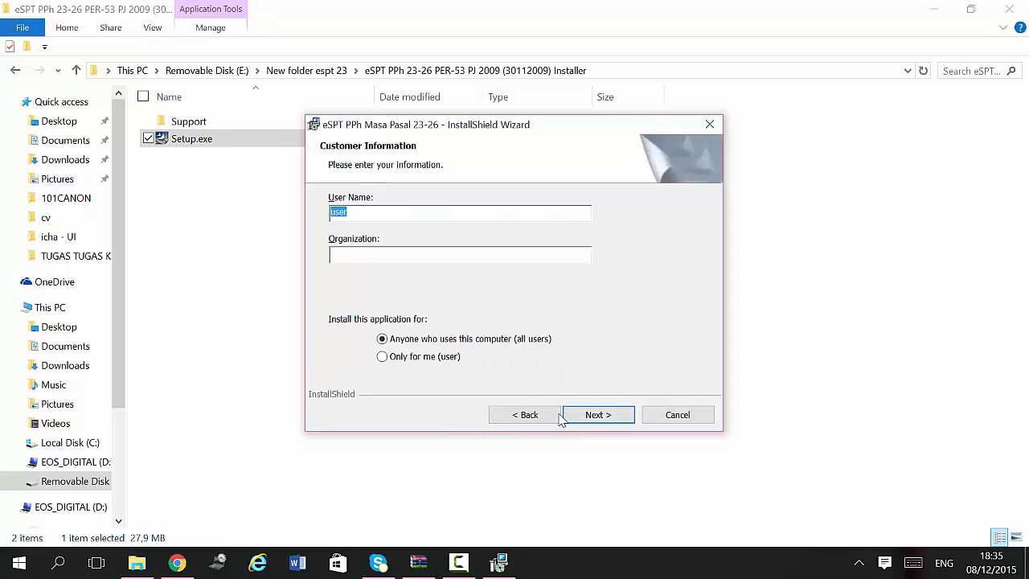
pyautogui.click(404, 344)
pyautogui.click(598, 415)
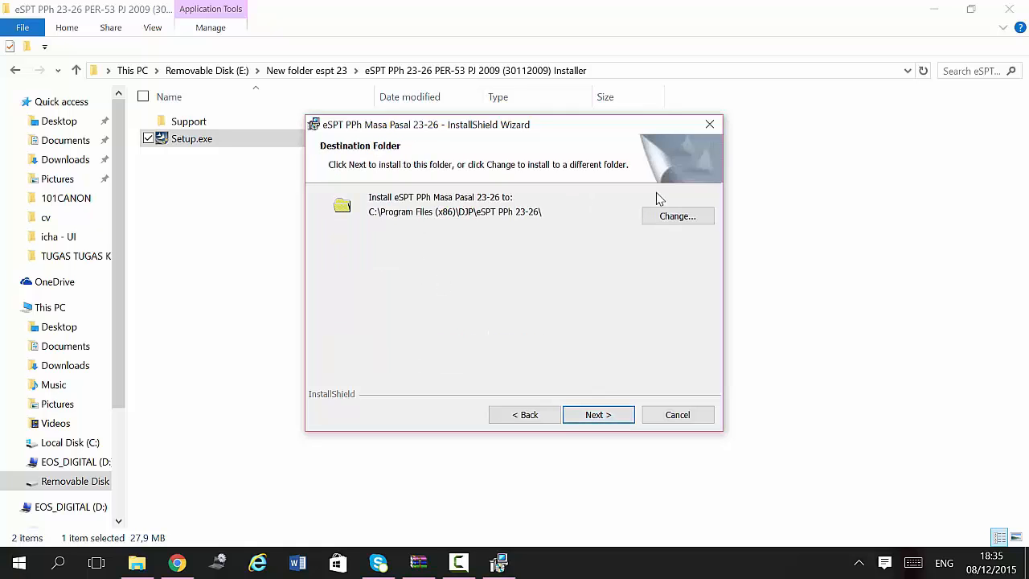
pyautogui.click(584, 423)
pyautogui.click(584, 423)
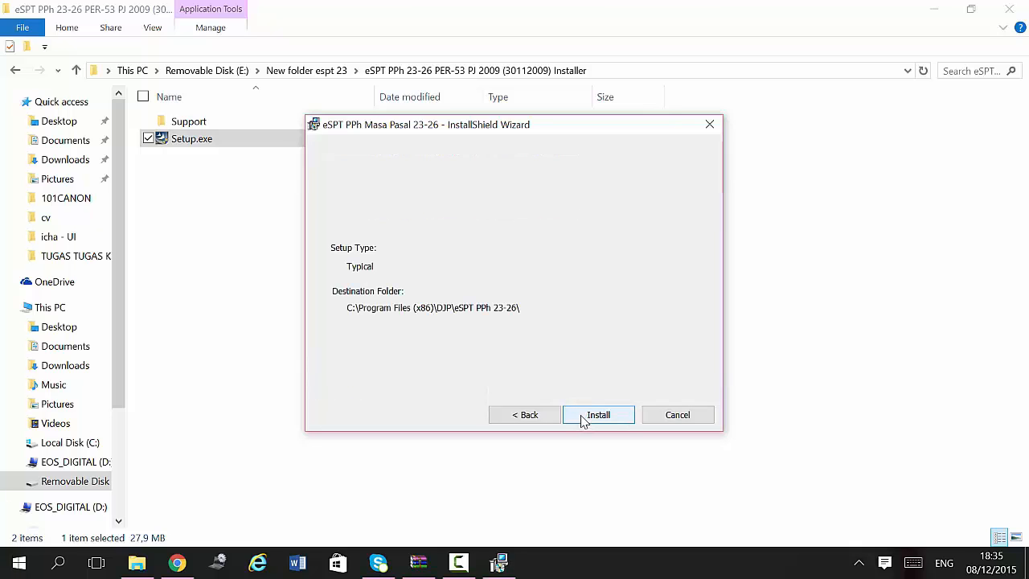
pyautogui.click(584, 422)
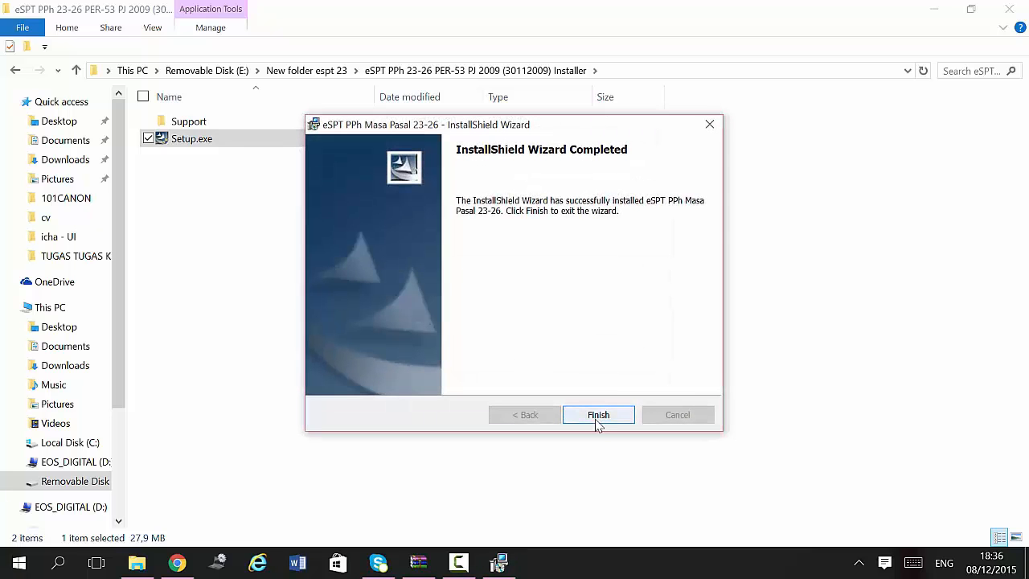
pyautogui.click(599, 415)
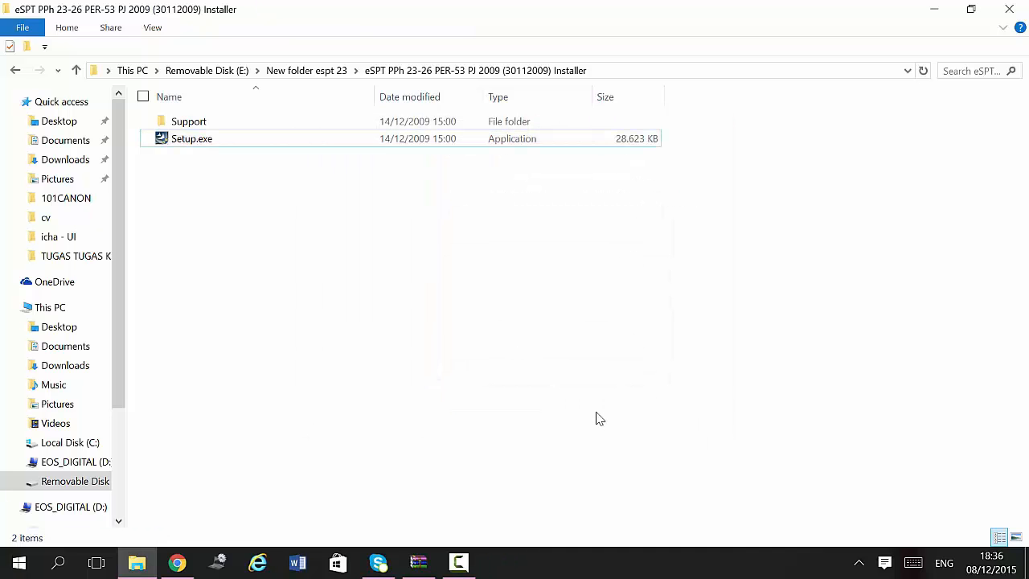
# Step: Run Updatepasal23.exe from the Patch folder and install the patch at its default location
pyautogui.click(308, 71)
pyautogui.doubleClick(322, 139)
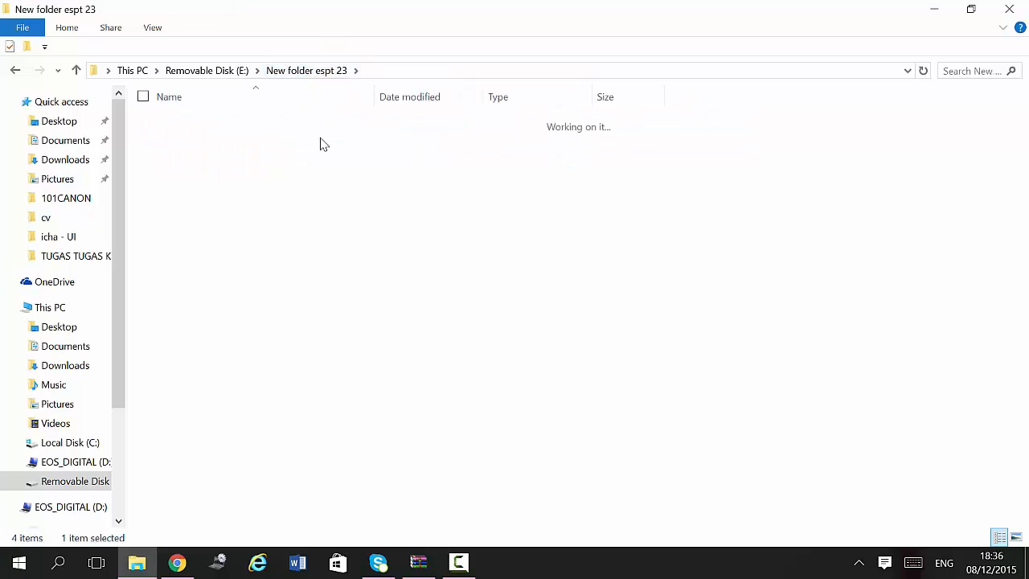
pyautogui.doubleClick(322, 141)
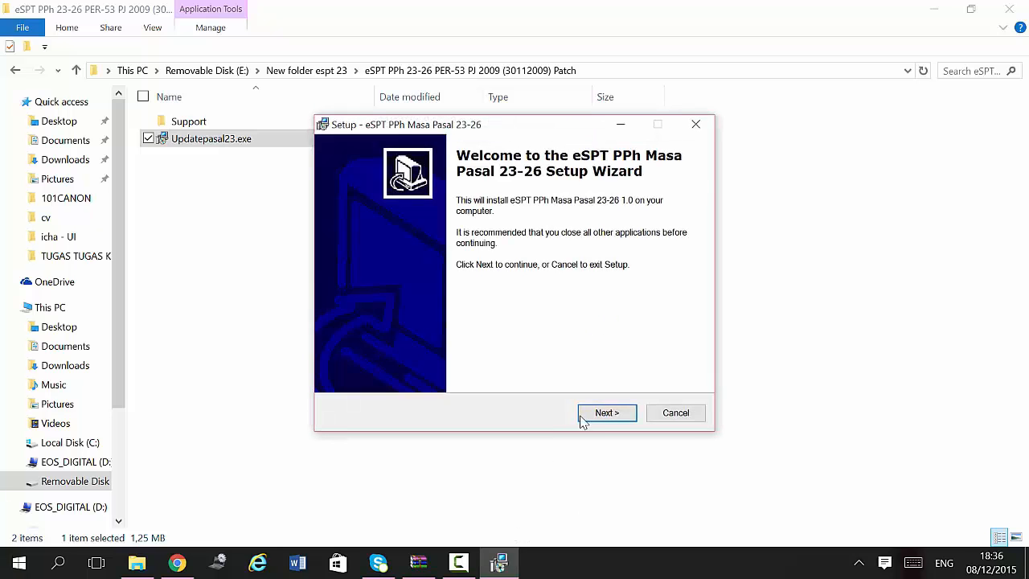
pyautogui.click(585, 422)
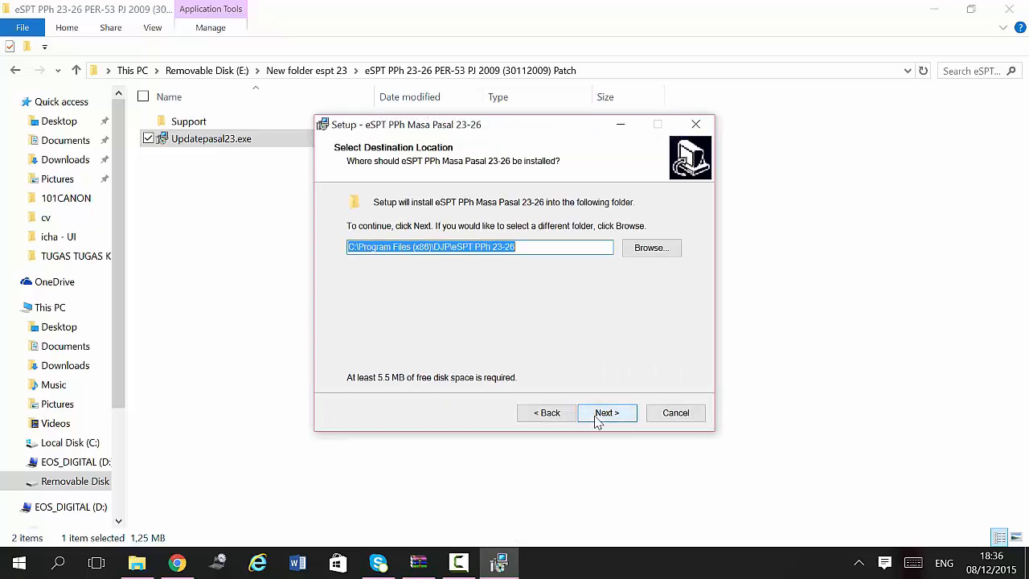
pyautogui.click(605, 417)
pyautogui.click(605, 415)
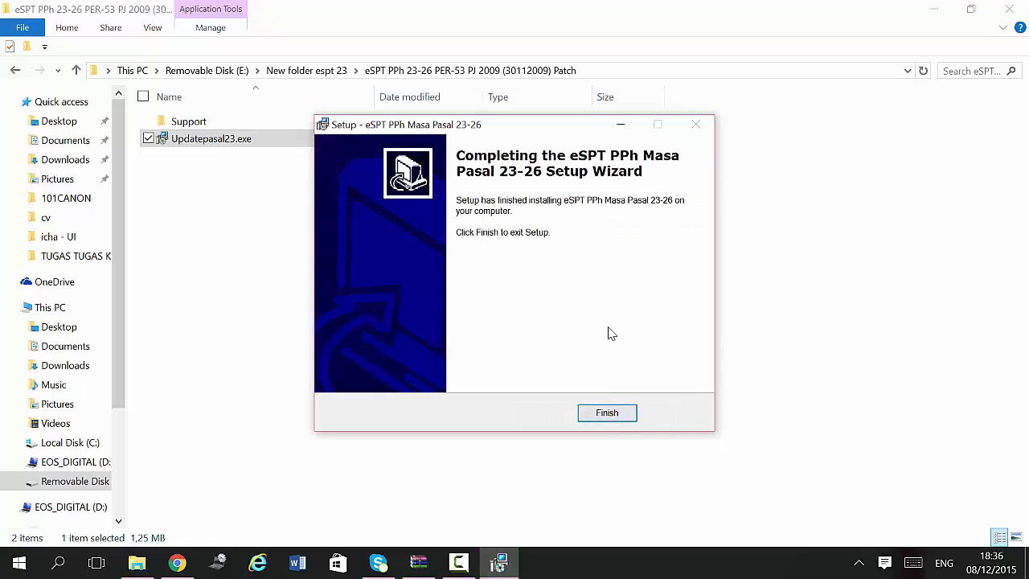
pyautogui.click(604, 413)
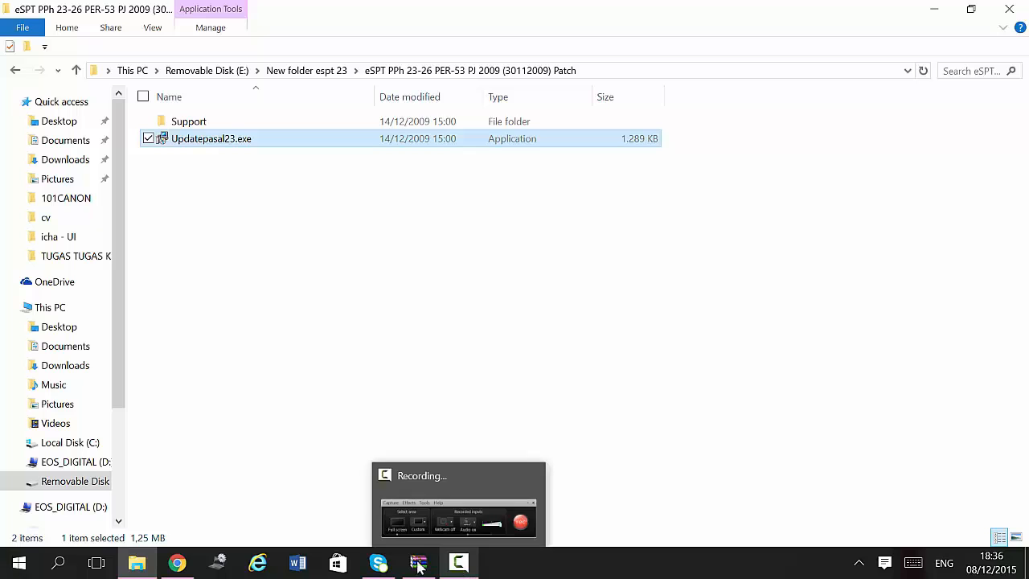
# Step: Launch eSPT PPh Masa Pasal 23-26 from a Windows search for 'espt', then select PT SENYUM CERIA.mdb
pyautogui.click(14, 564)
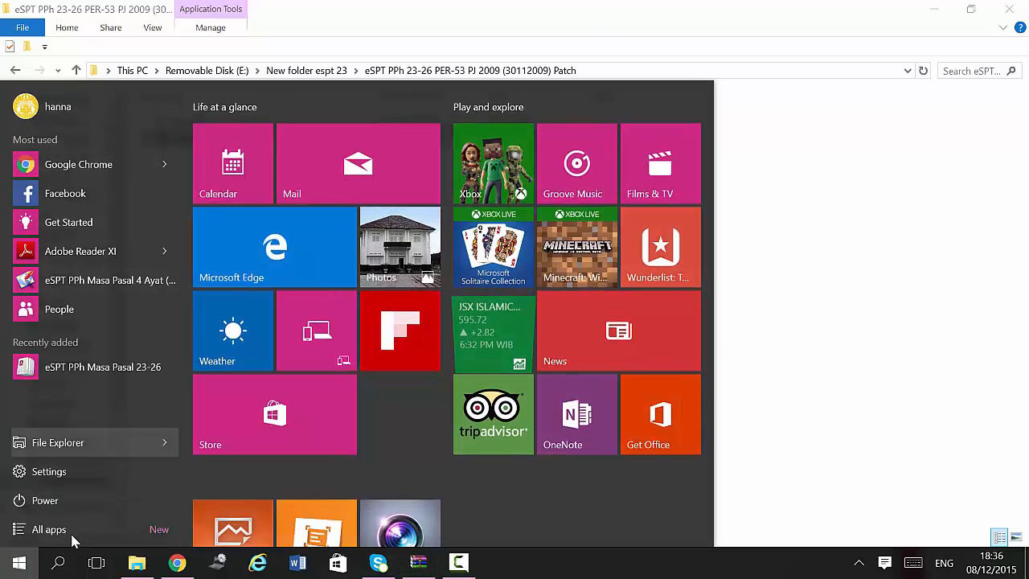
pyautogui.click(63, 568)
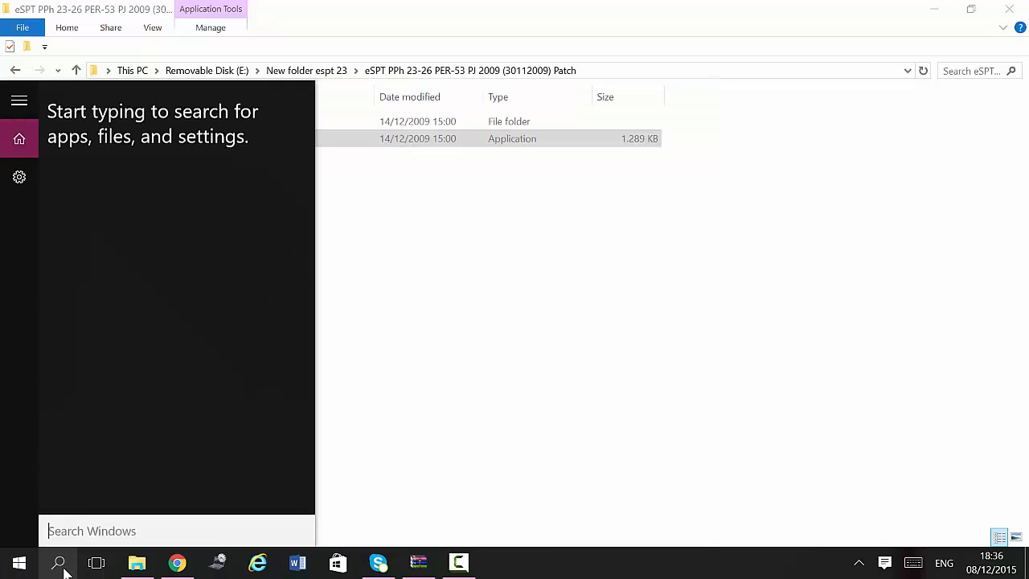
pyautogui.write('espt')
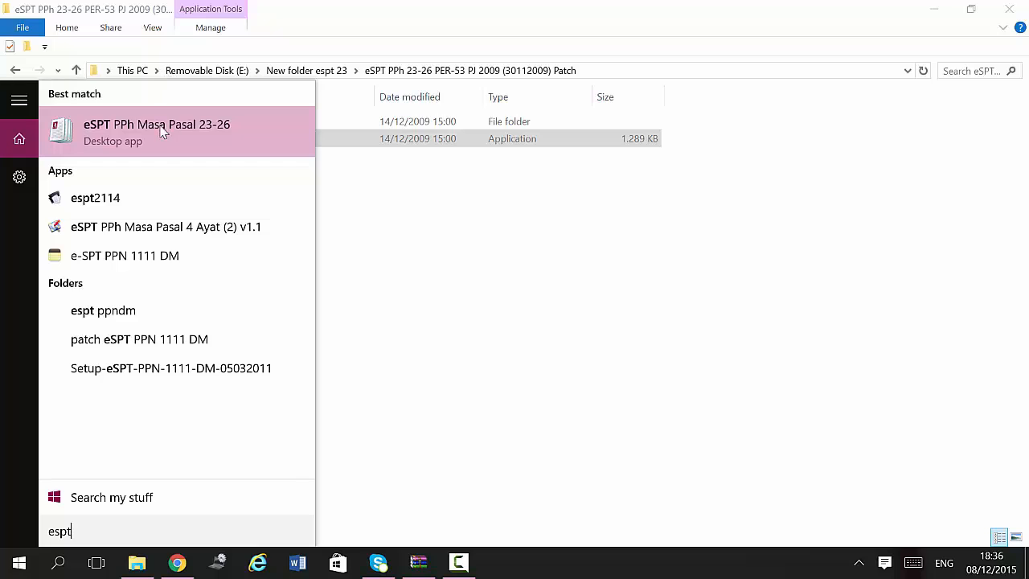
pyautogui.click(161, 131)
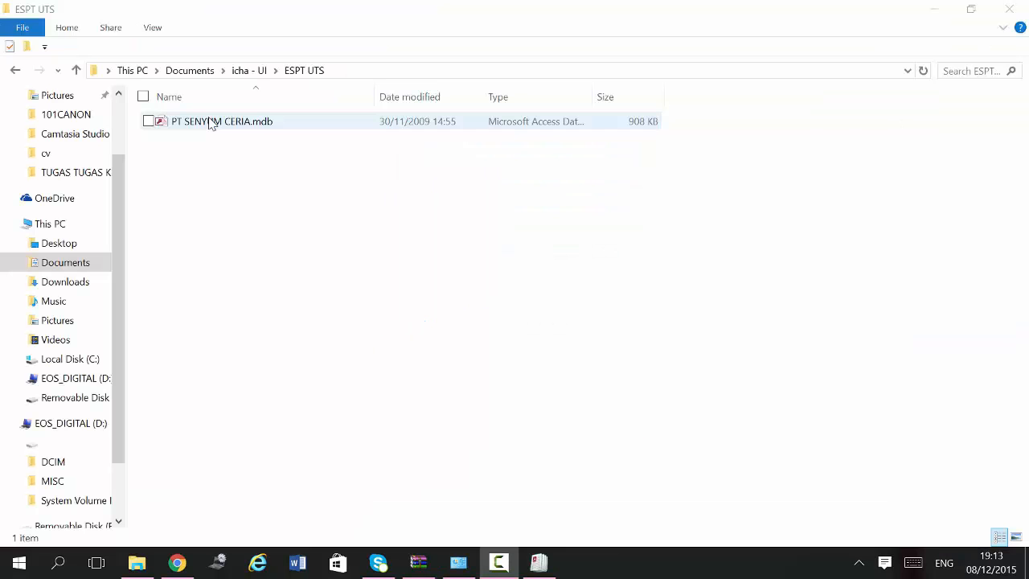
pyautogui.click(210, 122)
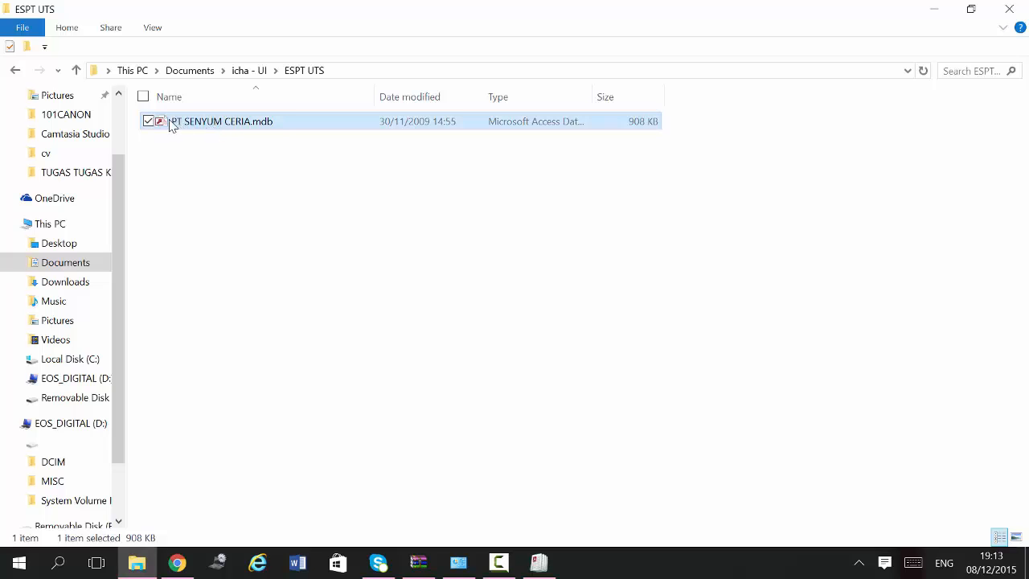
# Step: Open Control Panel through a 'CONTROL' search and search it for ODBC
pyautogui.click(299, 154)
pyautogui.click(287, 128)
pyautogui.click(23, 569)
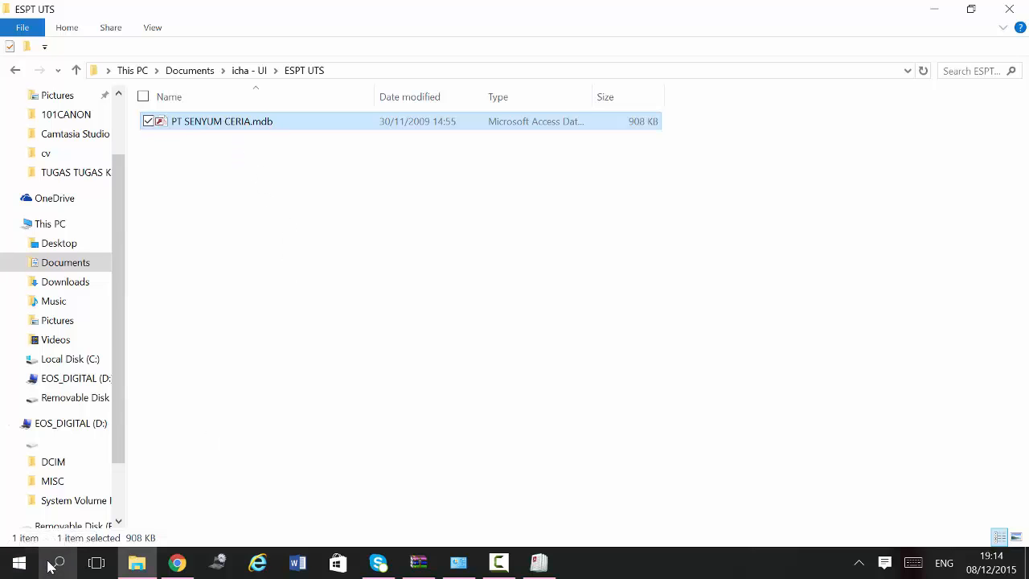
pyautogui.write('CO')
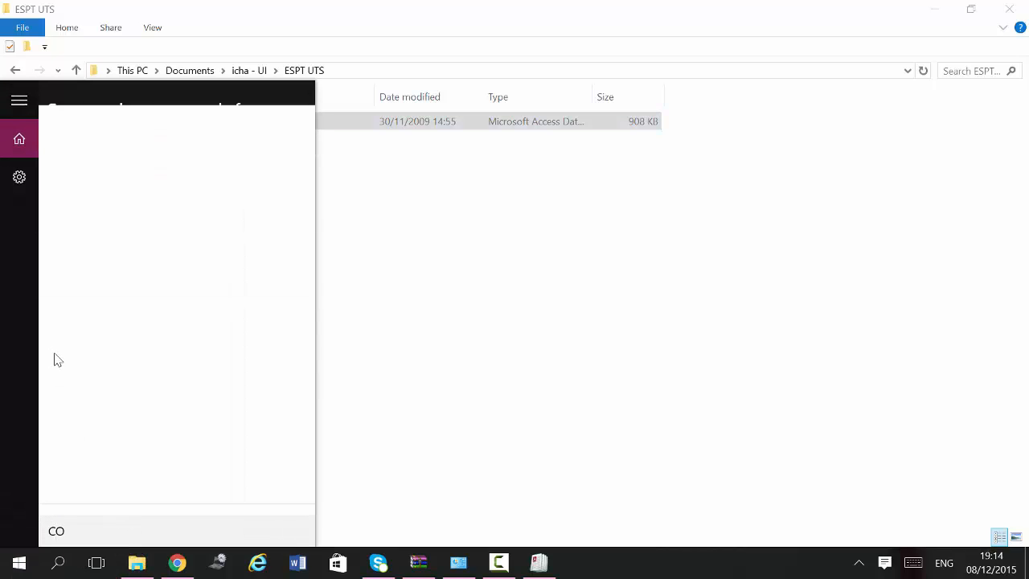
pyautogui.write('NTROL')
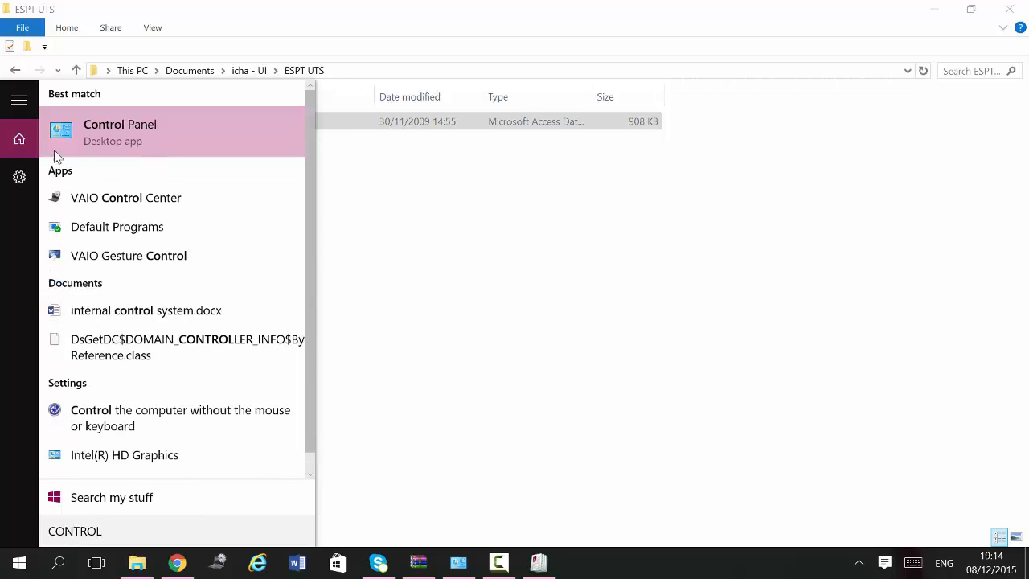
pyautogui.click(105, 143)
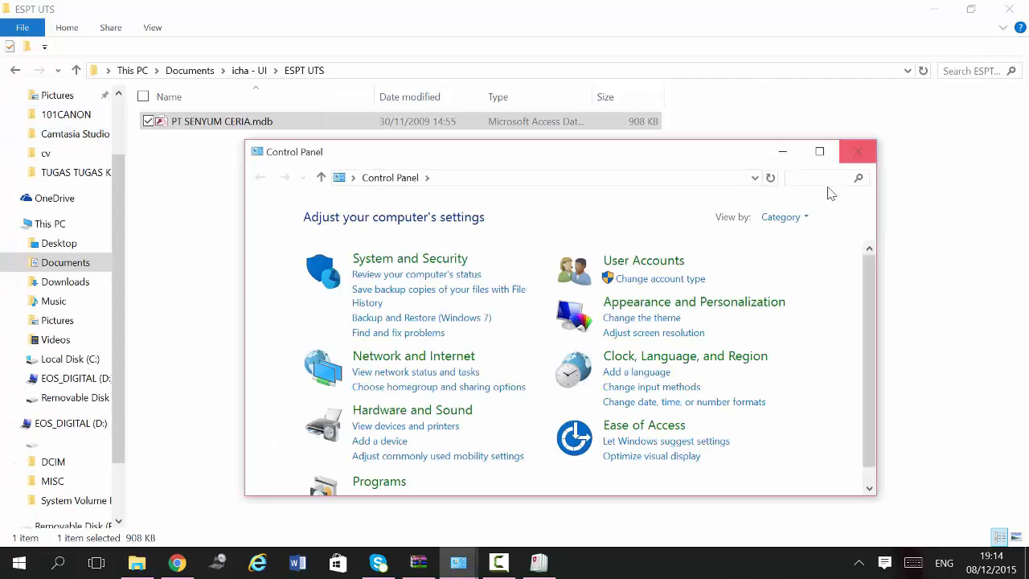
pyautogui.click(820, 179)
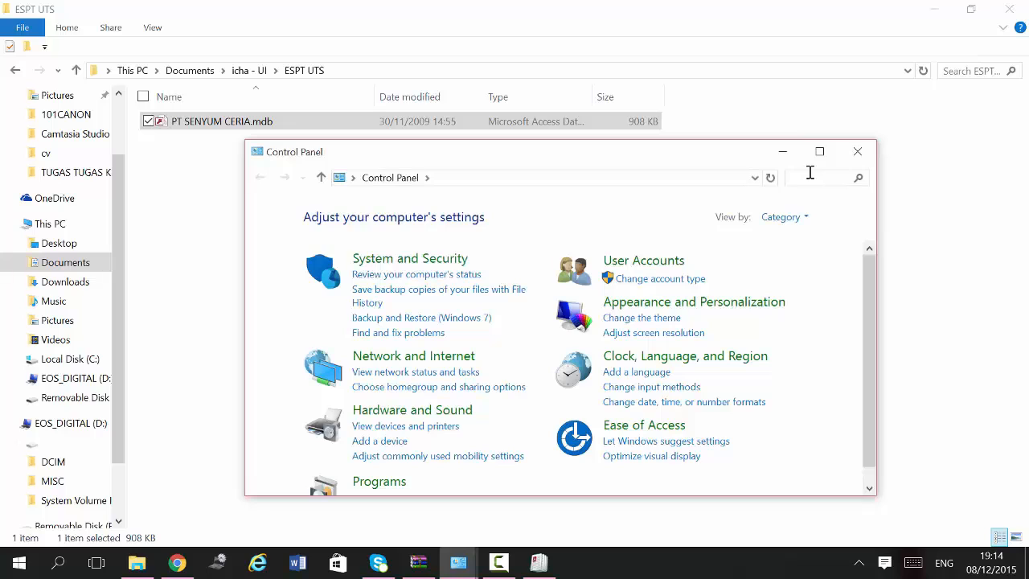
pyautogui.write('ODBC')
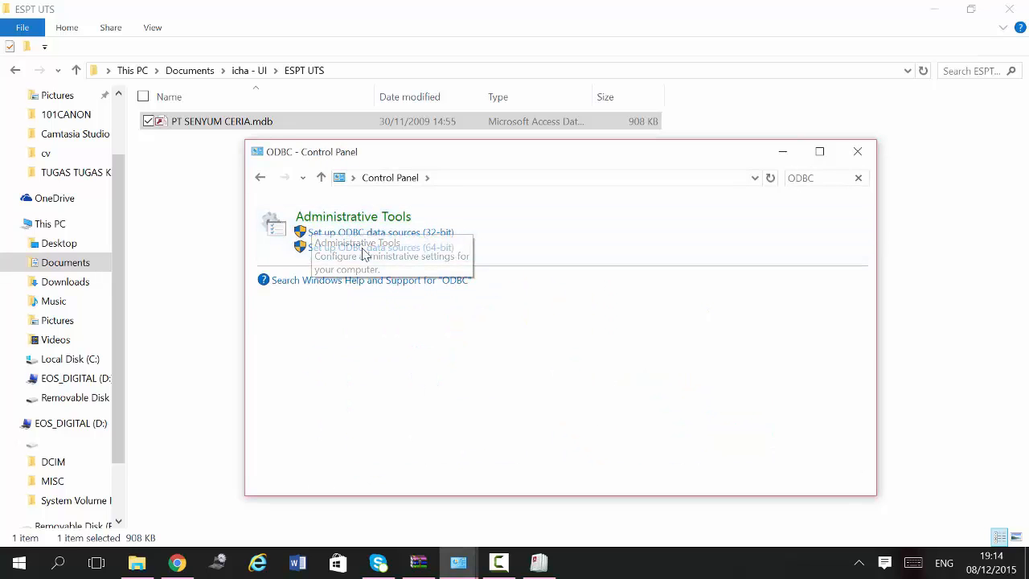
# Step: In the 32-bit ODBC administrator's System DSN list, add a new source using the Microsoft Access Driver (*.mdb)
pyautogui.click(366, 239)
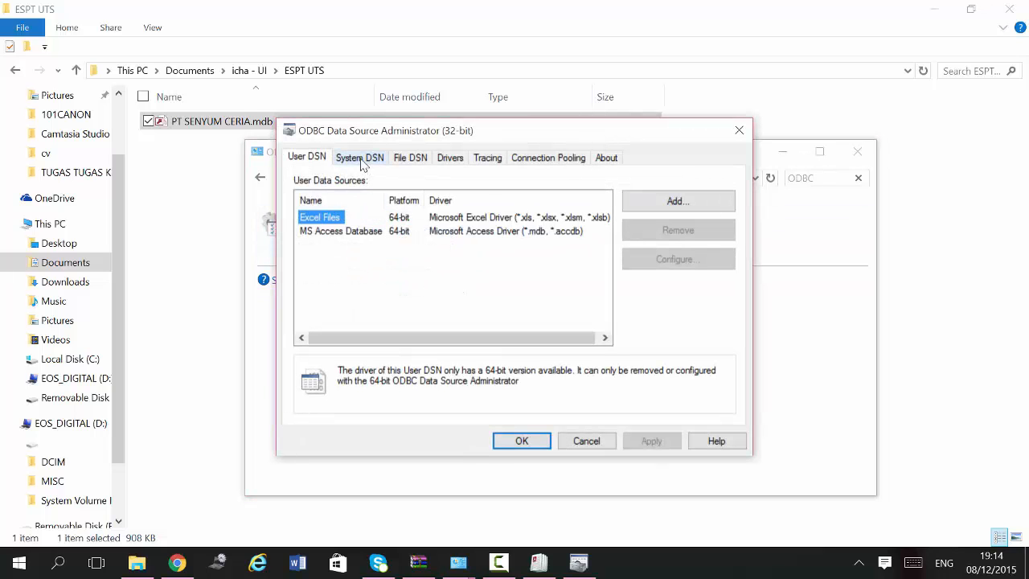
pyautogui.click(366, 160)
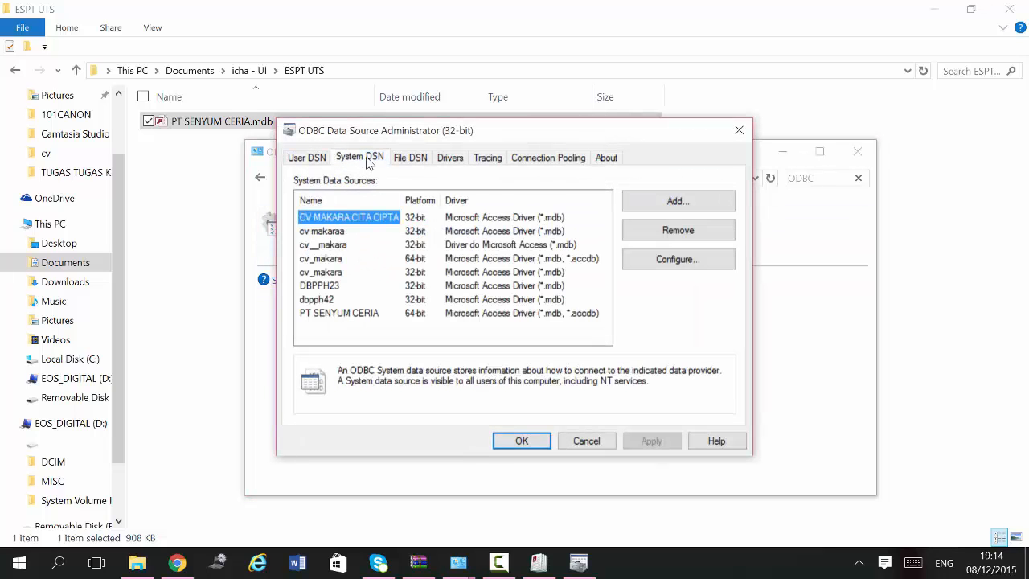
pyautogui.click(696, 207)
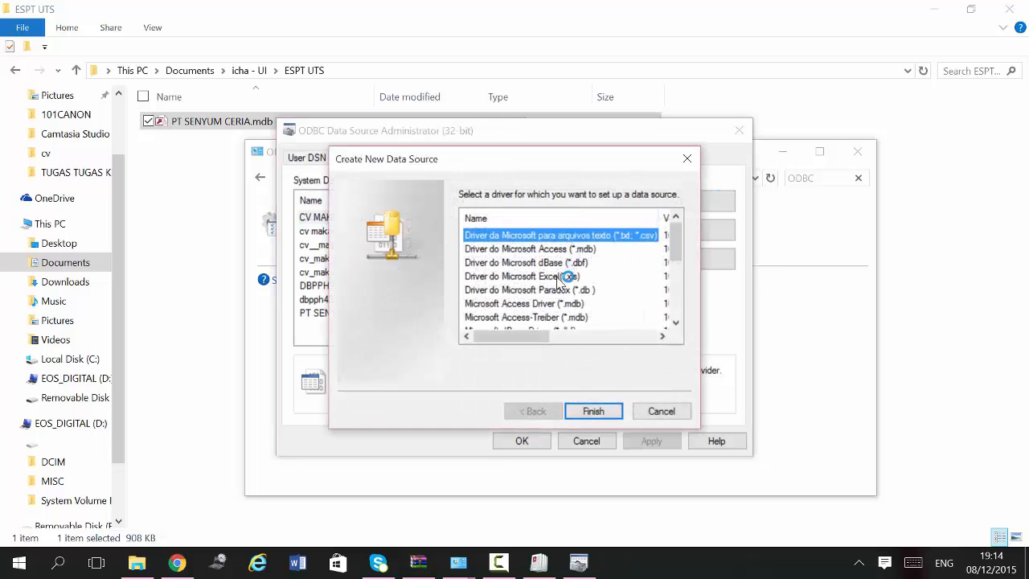
pyautogui.click(563, 263)
pyautogui.scroll(-3, 566, 259)
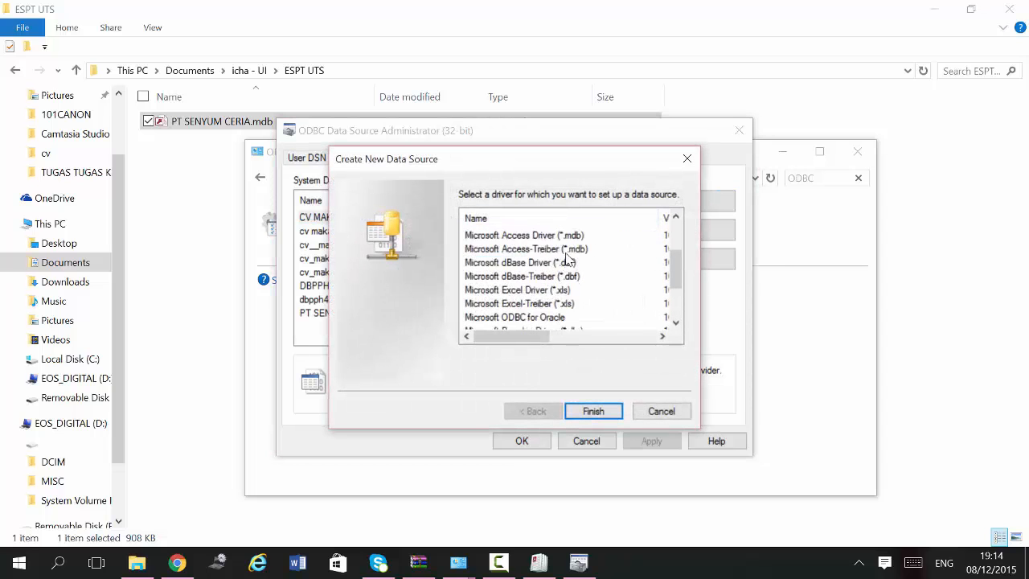
pyautogui.scroll(-1, 568, 256)
pyautogui.scroll(2, 568, 255)
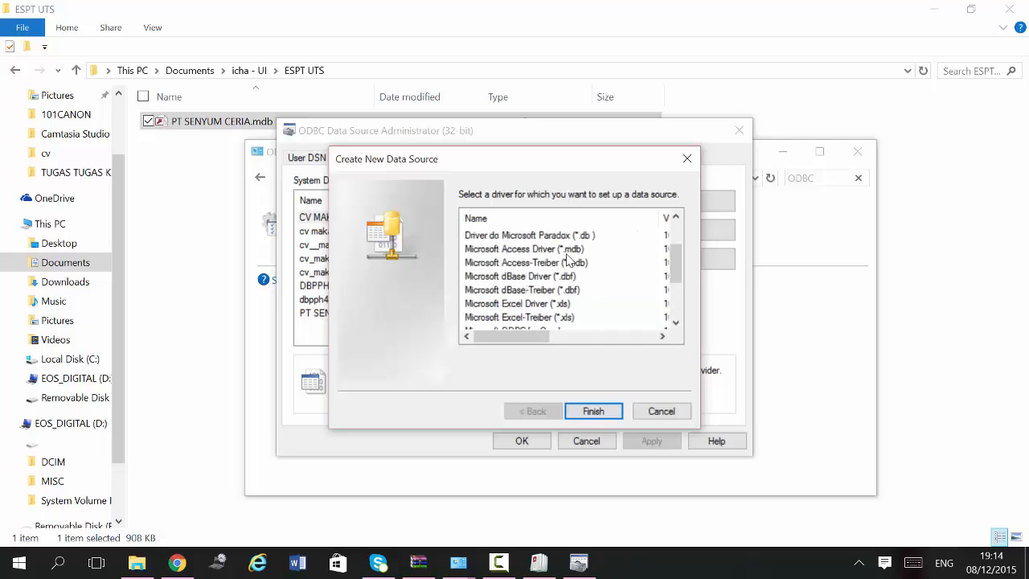
pyautogui.click(565, 250)
pyautogui.scroll(-1, 567, 287)
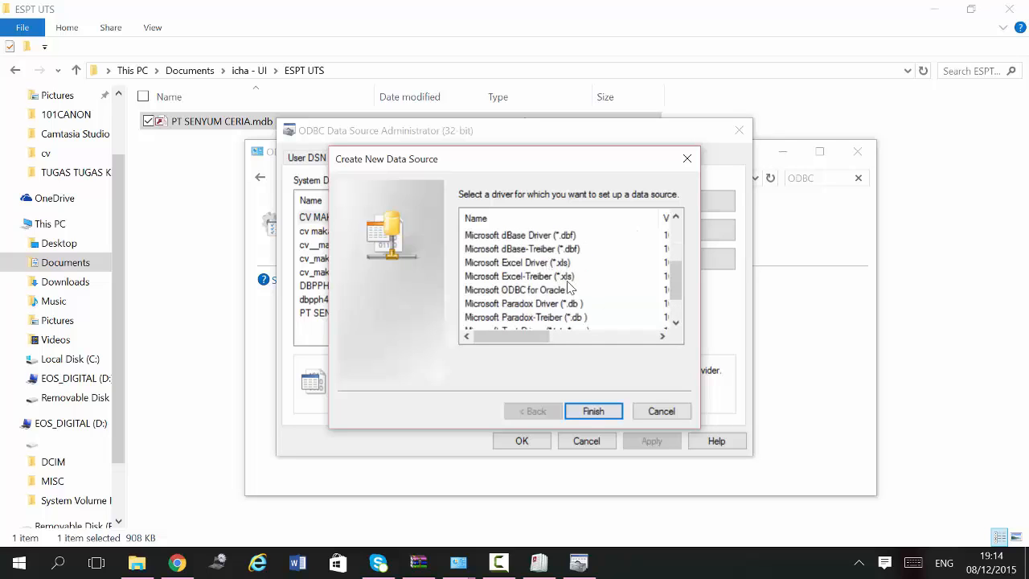
pyautogui.scroll(-1, 572, 328)
pyautogui.click(587, 415)
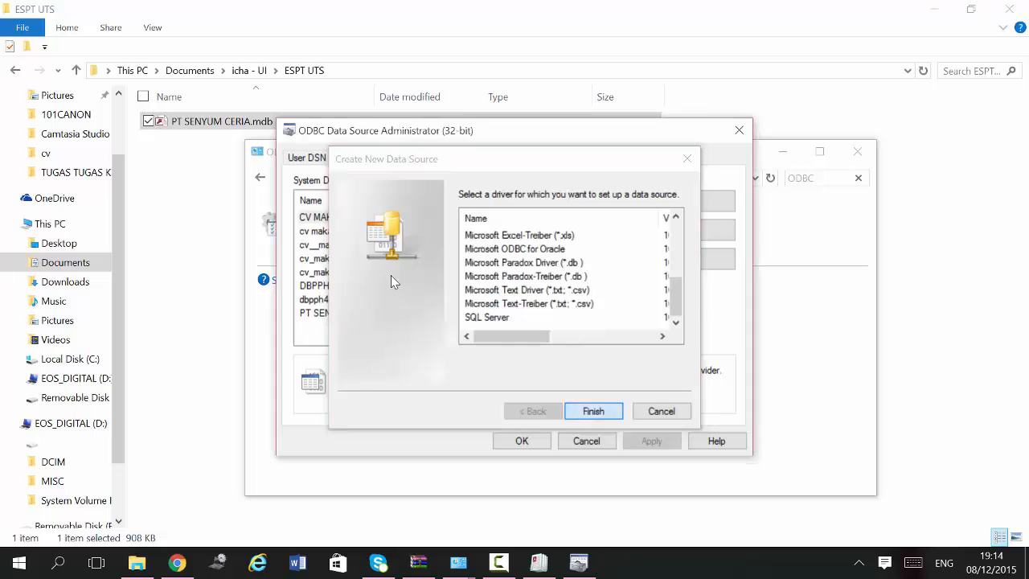
# Step: Browse to Documents\icha - UI\ESPT UTS and select PT SENYUM CERIA.mdb as the database
pyautogui.click(358, 249)
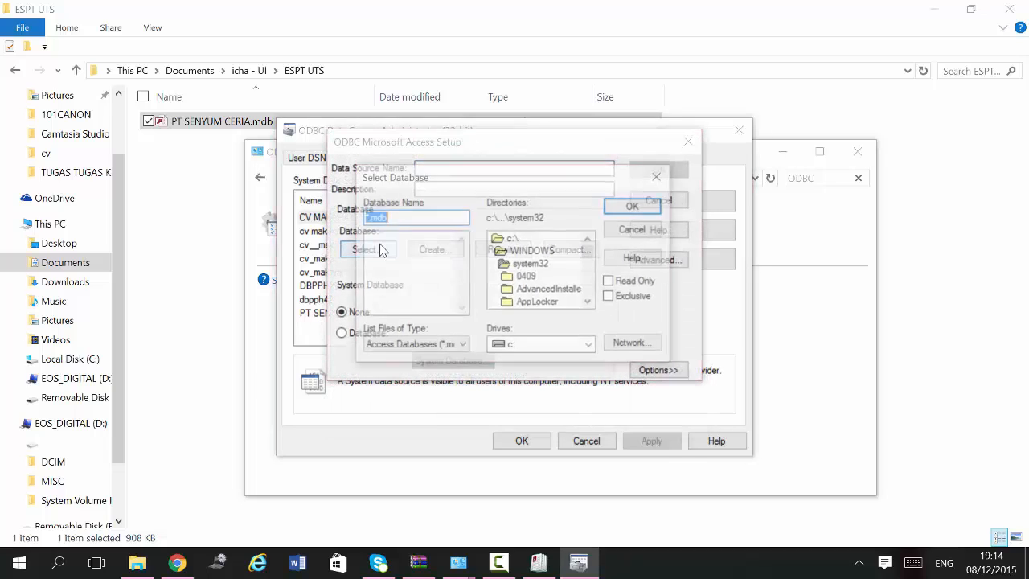
pyautogui.scroll(-6, 535, 275)
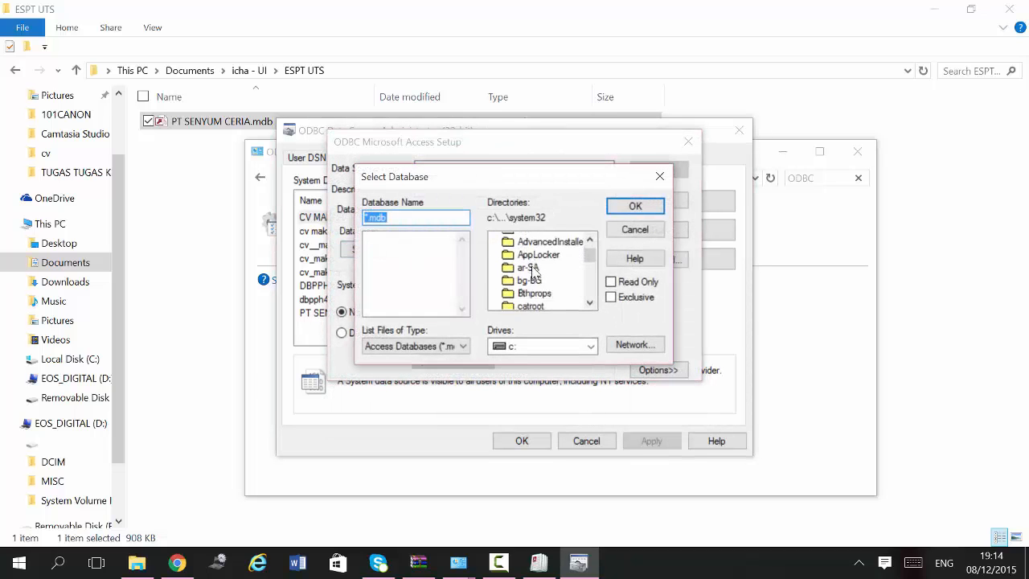
pyautogui.scroll(-7, 538, 275)
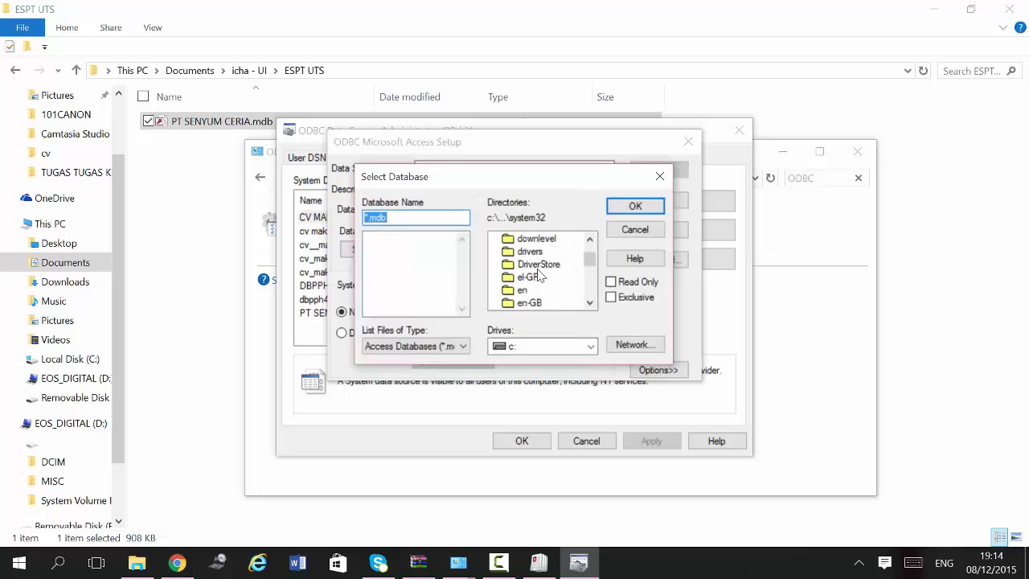
pyautogui.scroll(-8, 538, 275)
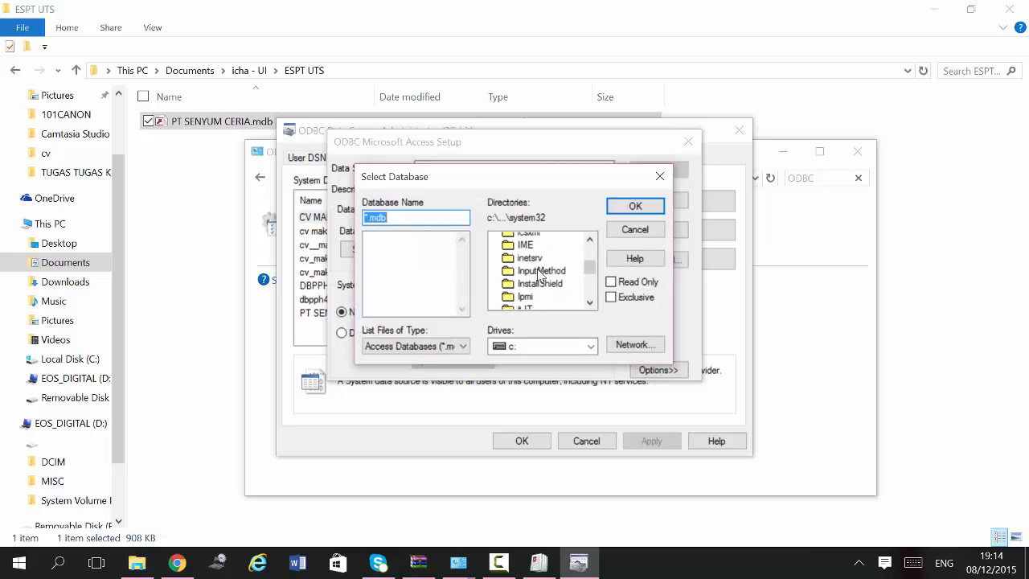
pyautogui.click(527, 289)
pyautogui.press('u')
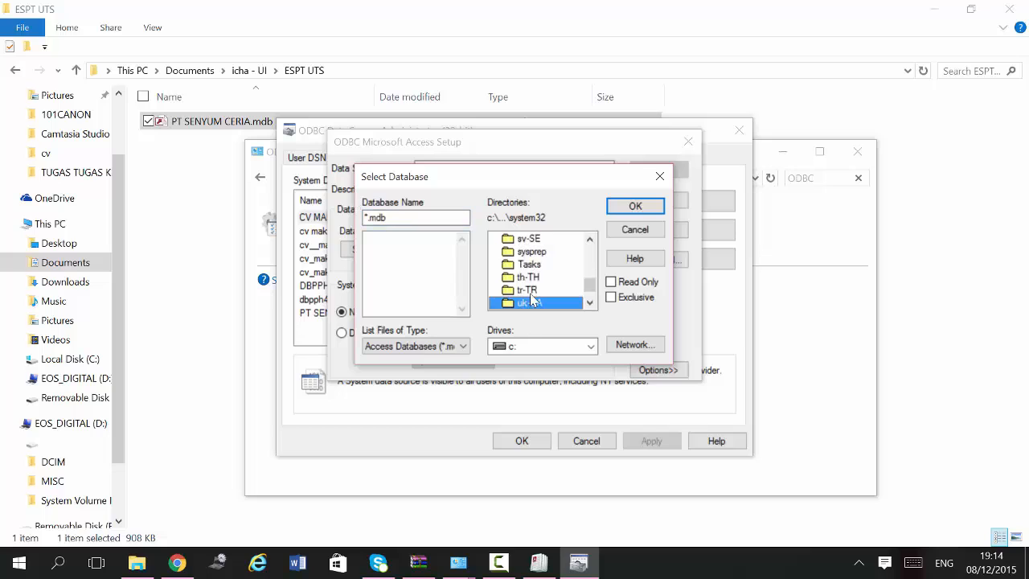
pyautogui.scroll(-4, 539, 301)
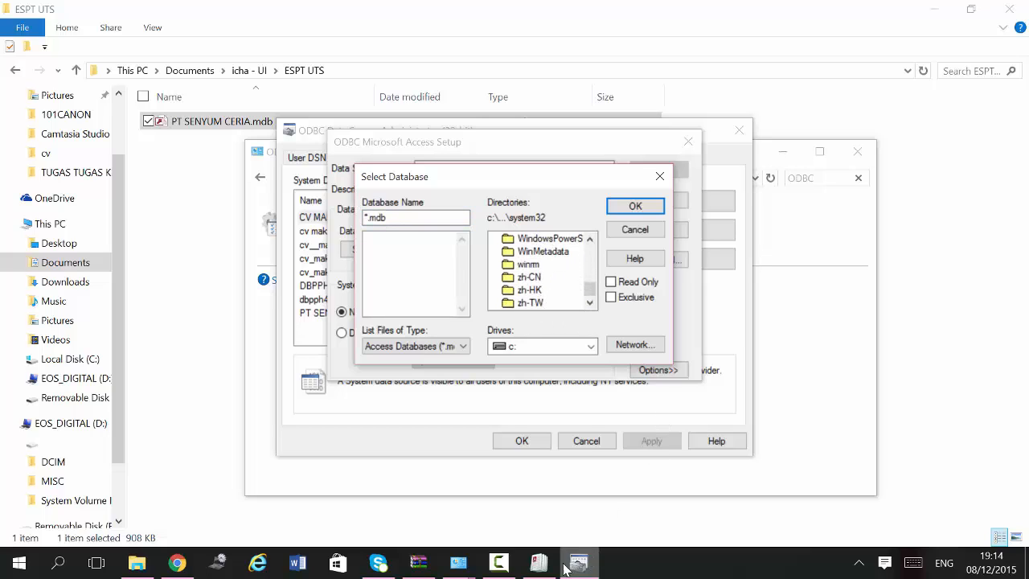
pyautogui.click(539, 564)
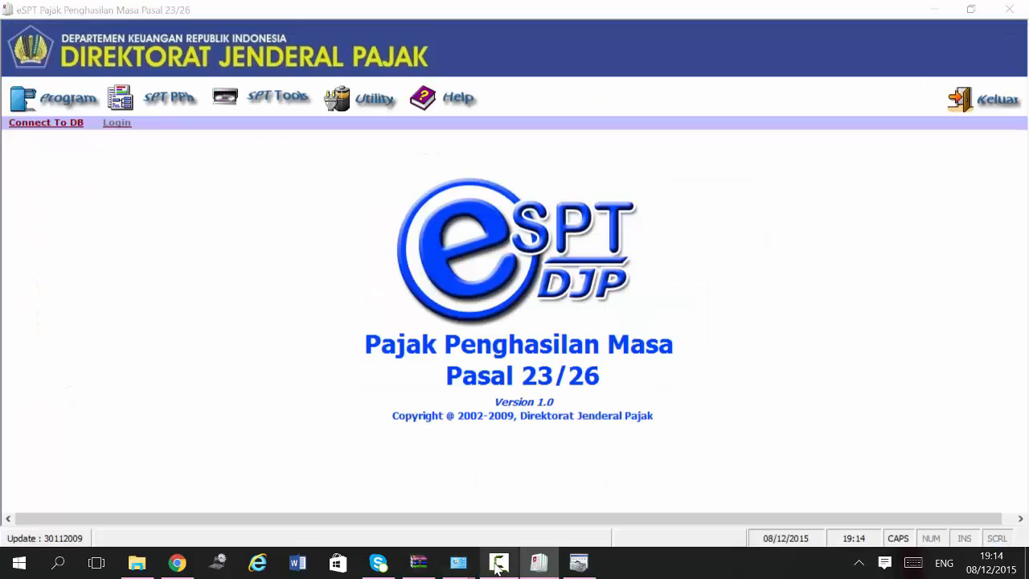
pyautogui.click(578, 563)
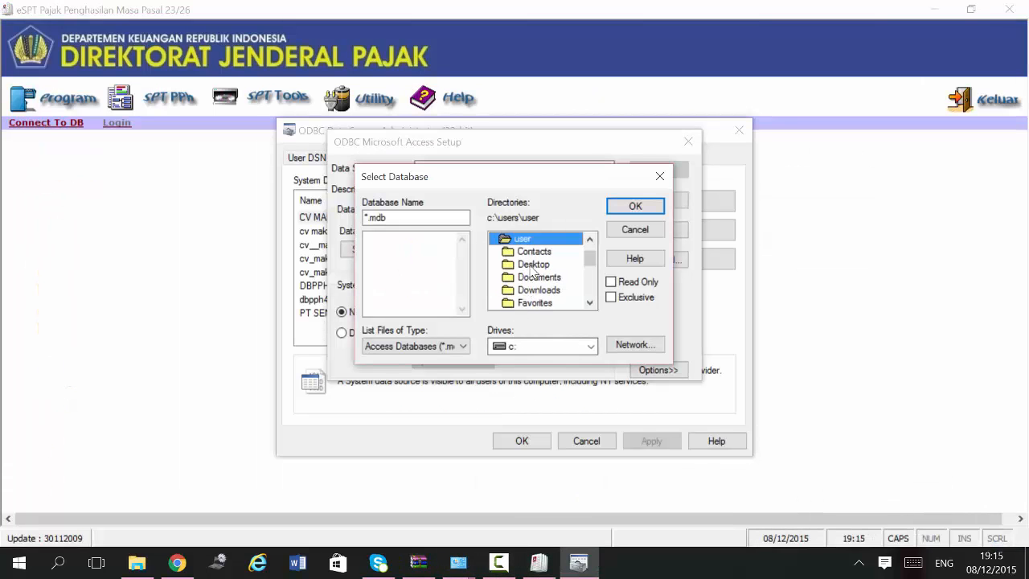
pyautogui.doubleClick(537, 277)
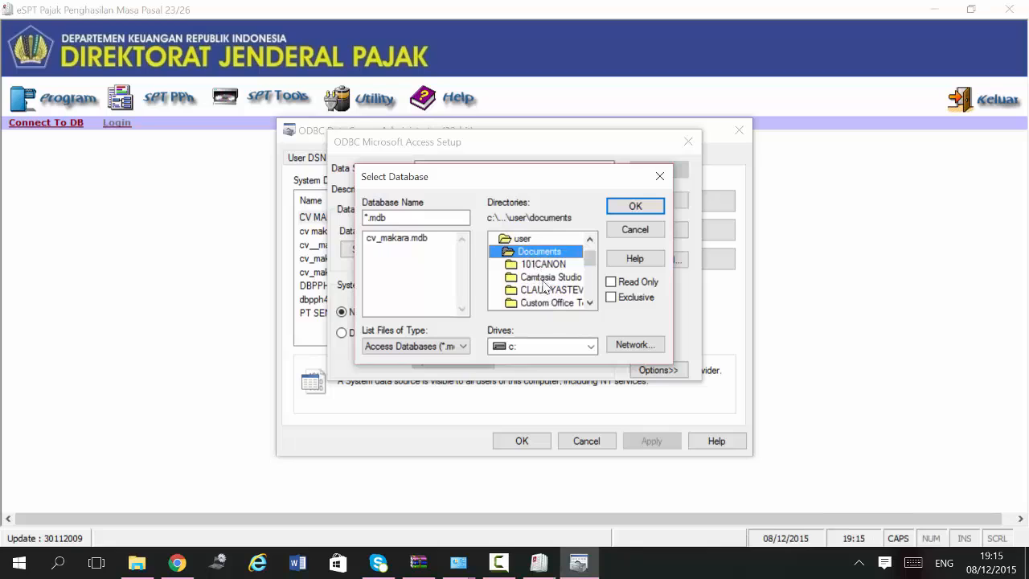
pyautogui.scroll(-4, 544, 288)
pyautogui.doubleClick(541, 264)
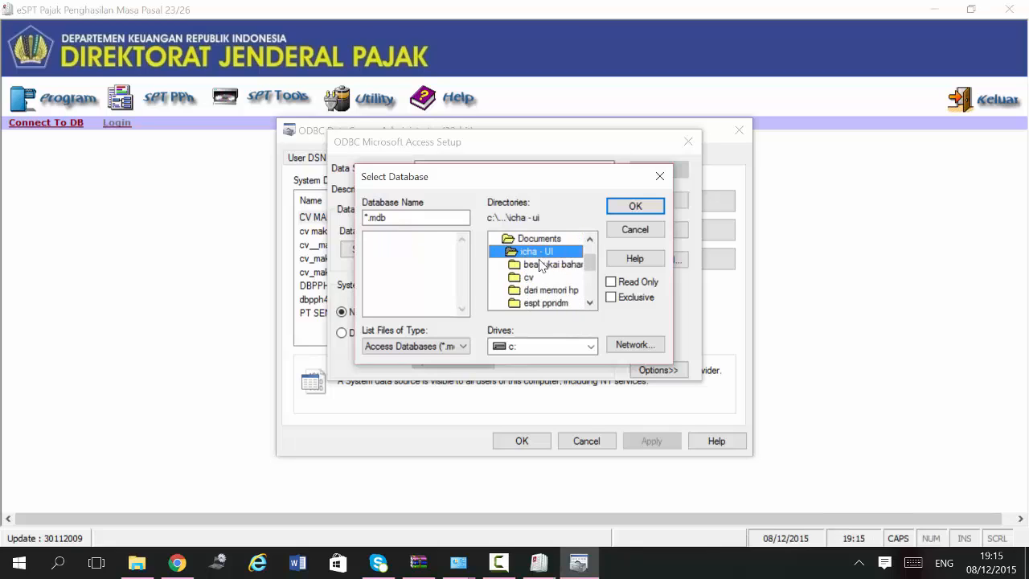
pyautogui.scroll(-3, 540, 289)
pyautogui.doubleClick(545, 277)
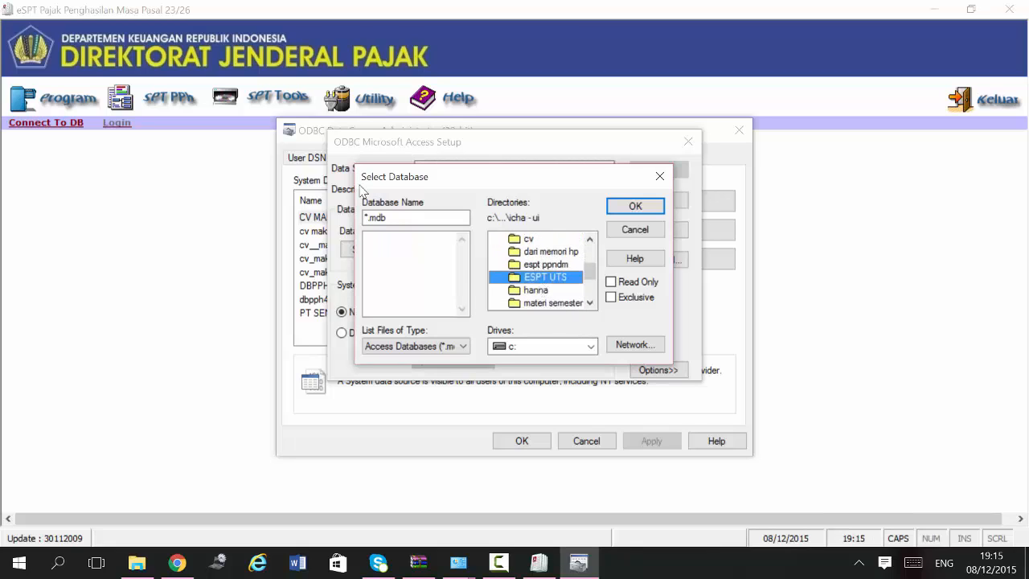
pyautogui.click(418, 238)
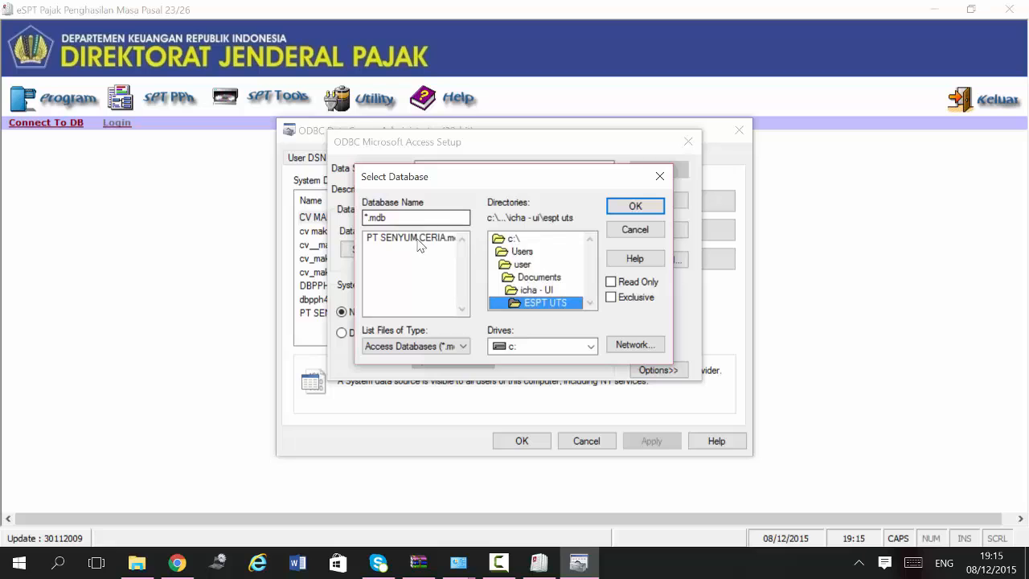
pyautogui.click(631, 205)
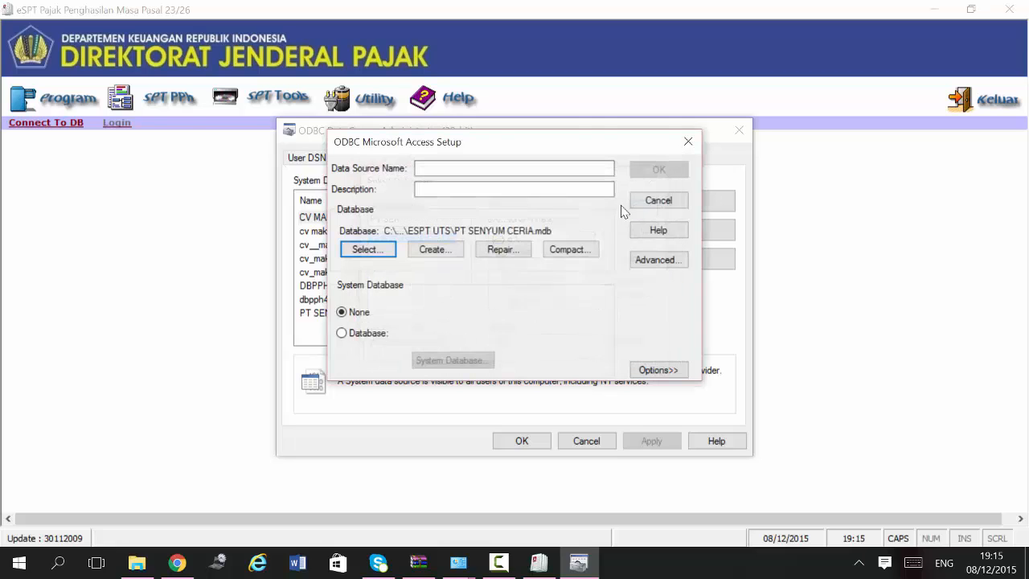
# Step: Name the data source PT SENYUM CERIA, save it, and close the ODBC administrator
pyautogui.click(449, 168)
pyautogui.write('pt')
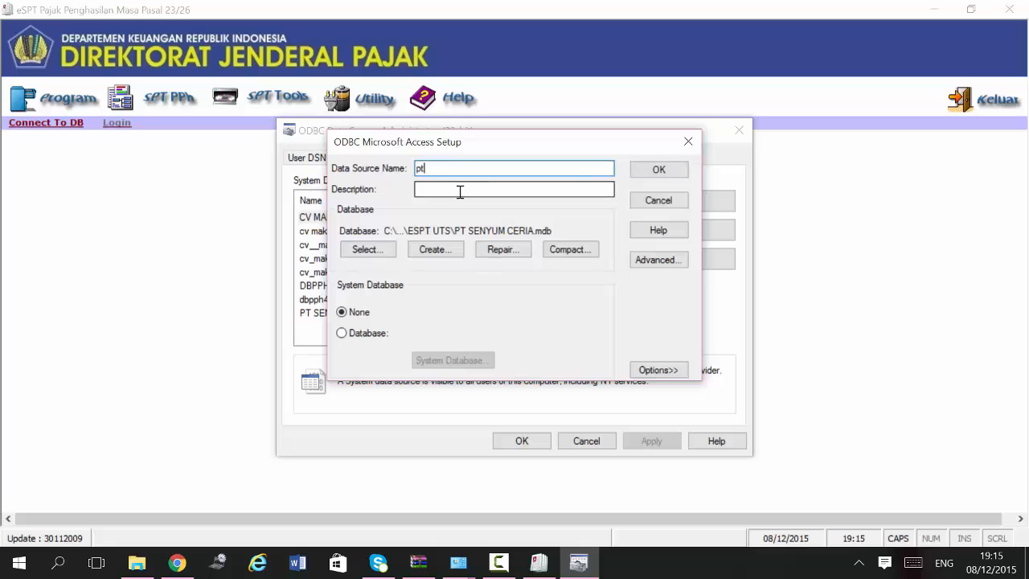
pyautogui.press('BackSpace')
pyautogui.press('BackSpace')
pyautogui.write('PT SENYUM CERIA')
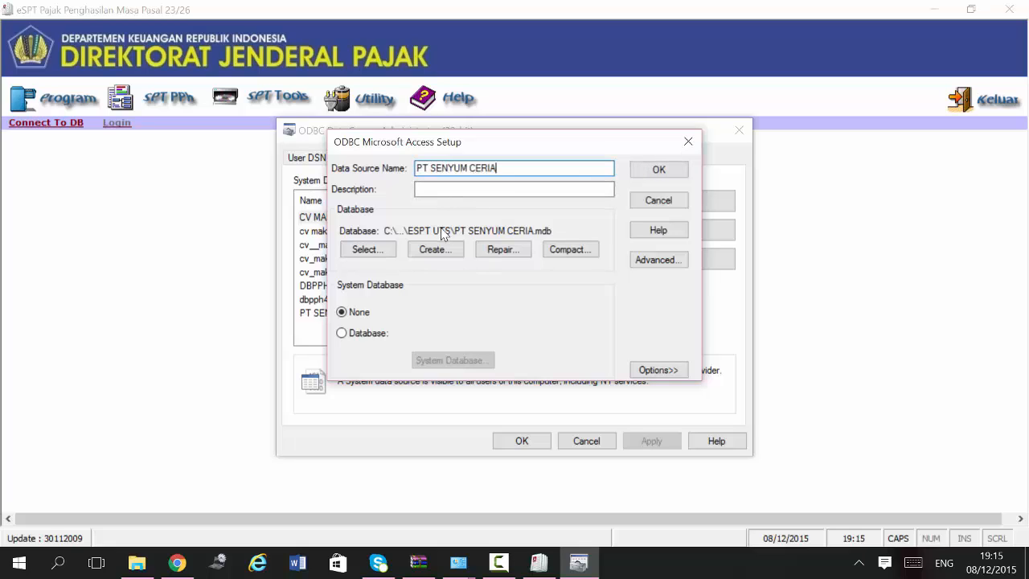
pyautogui.click(659, 170)
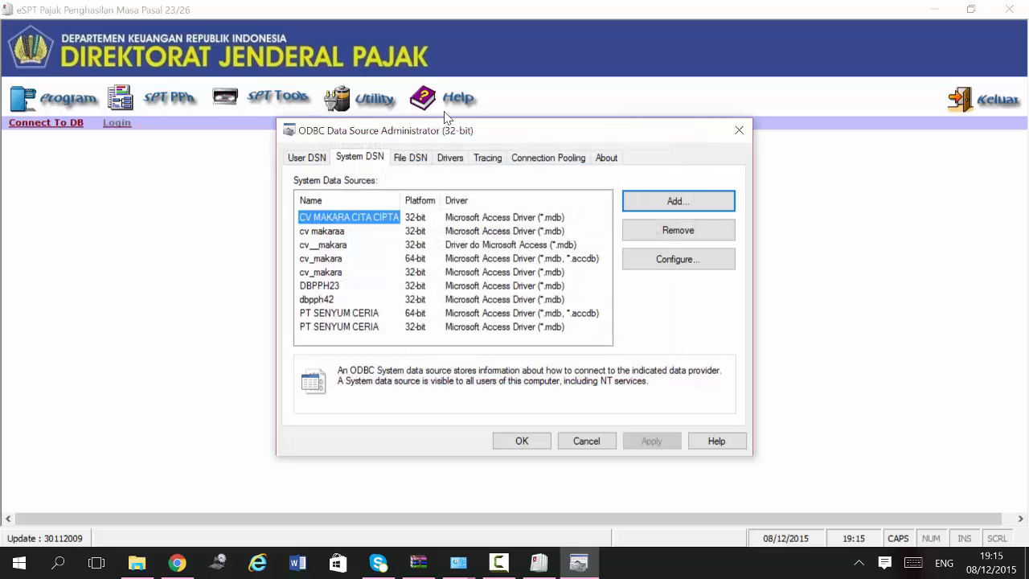
pyautogui.click(747, 133)
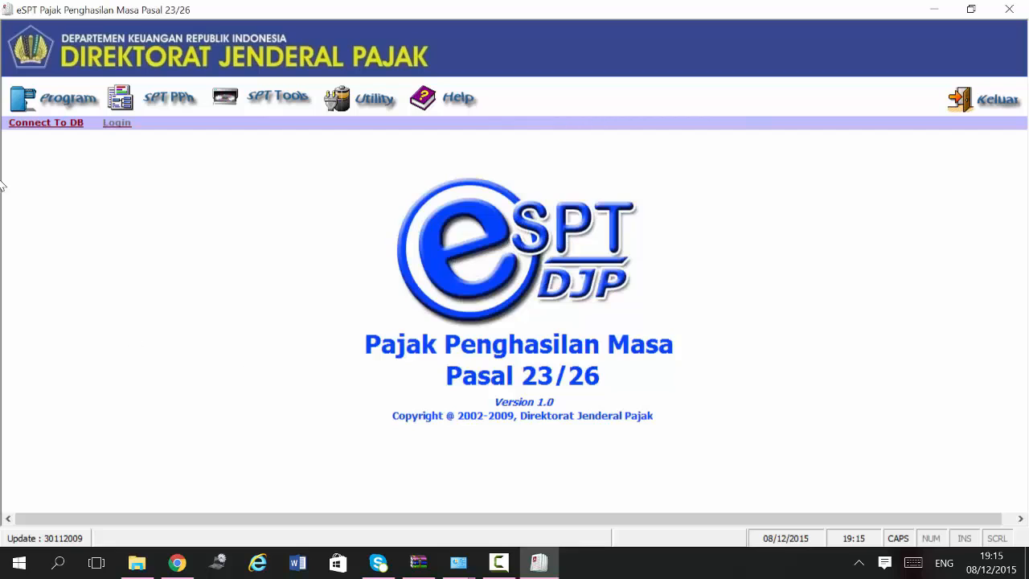
# Step: Connect eSPT to the PT SENYUM CERIA data source through Connect To DB
pyautogui.click(33, 125)
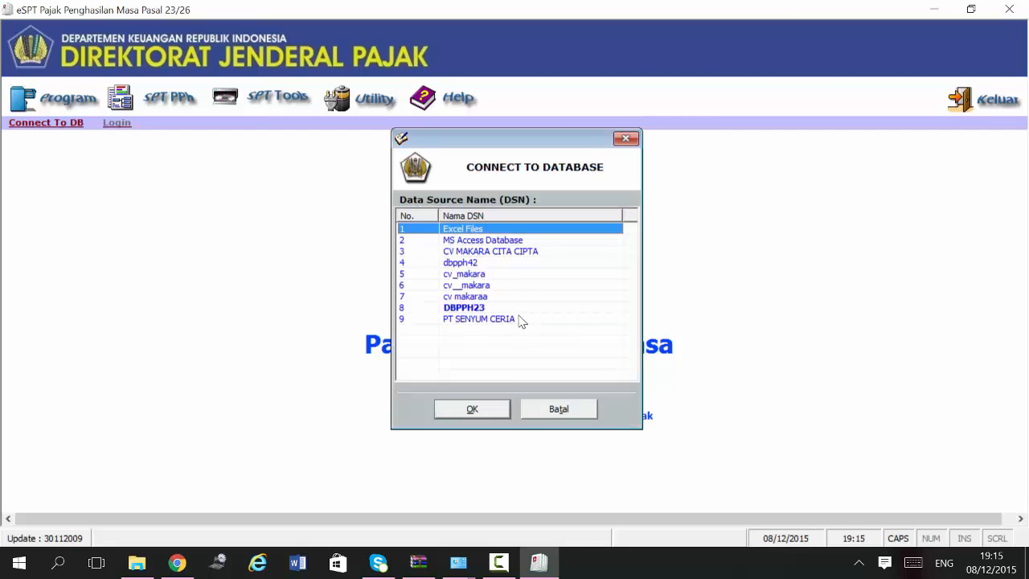
pyautogui.click(511, 319)
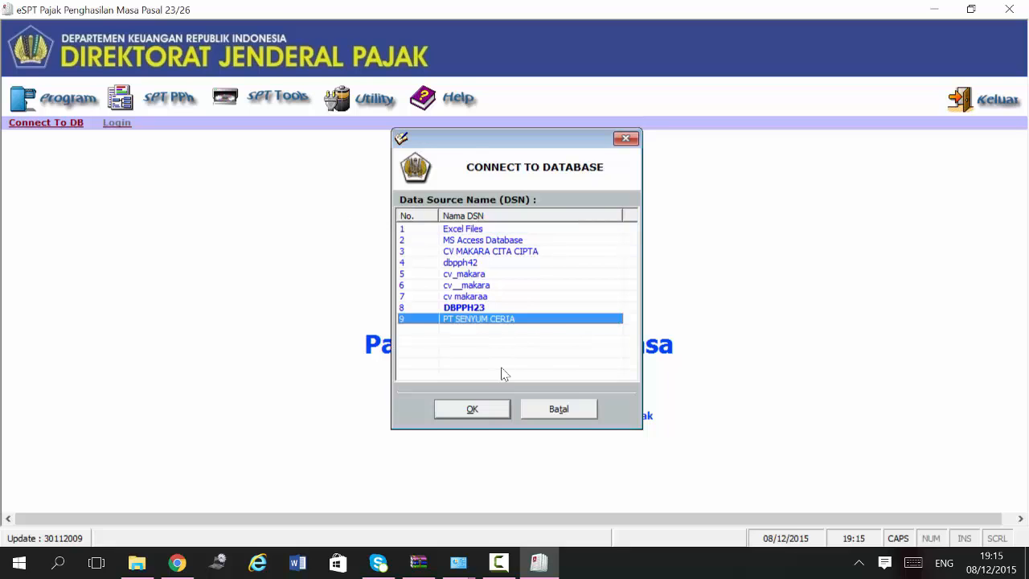
pyautogui.click(490, 404)
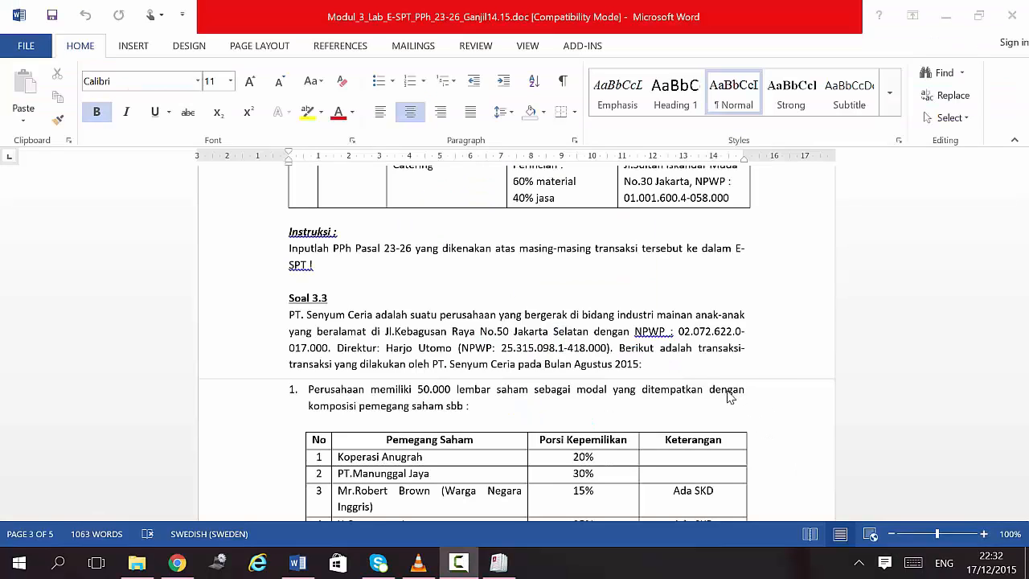
# Step: Copy the company's NPWP from Soal 3.3 in the Word exercise and return to eSPT
pyautogui.scroll(-1, 680, 423)
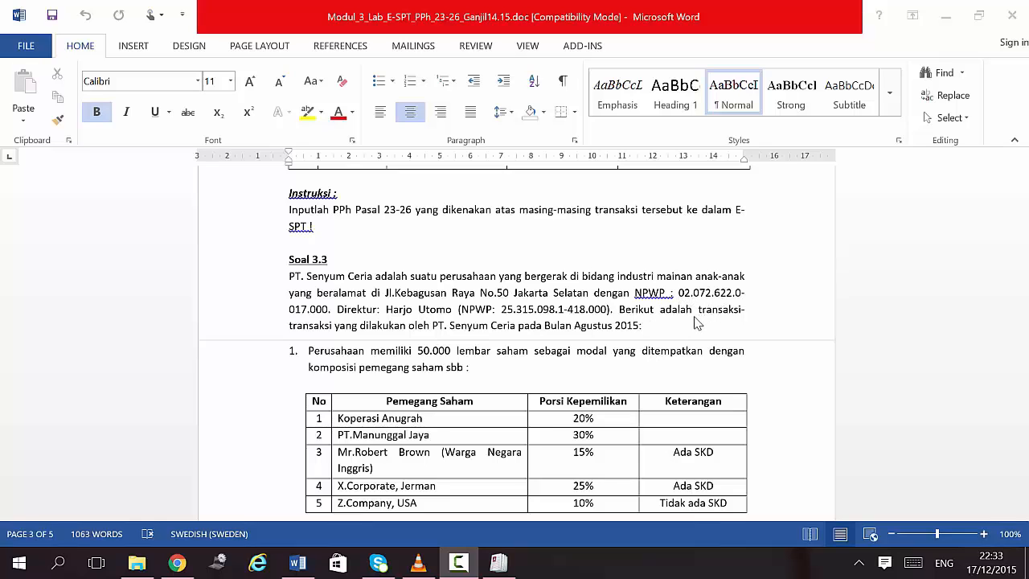
pyautogui.scroll(-2, 690, 322)
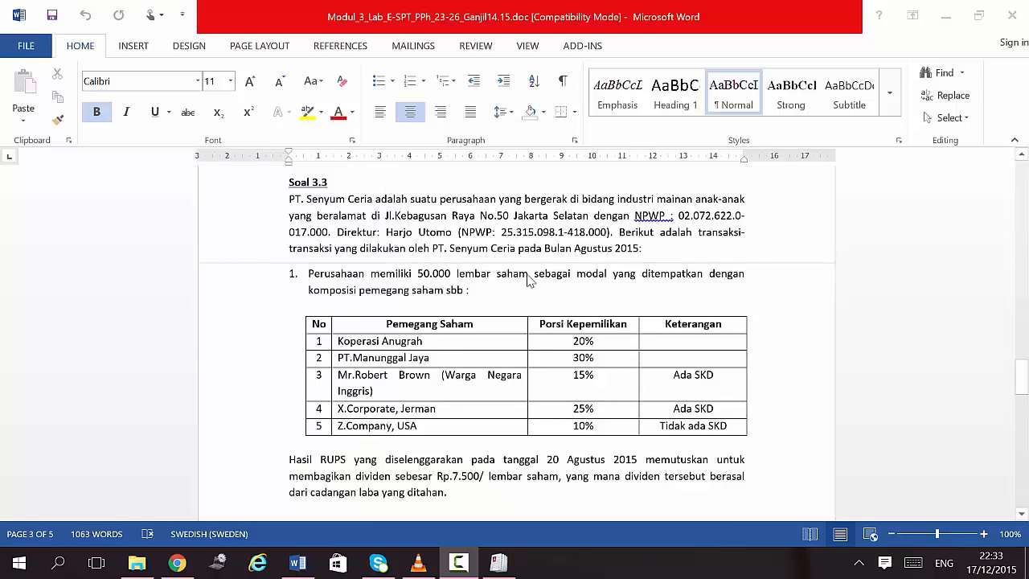
pyautogui.click(683, 215)
pyautogui.moveTo(678, 215); pyautogui.dragTo(326, 234)
pyautogui.hotkey('ctrl', 'c')
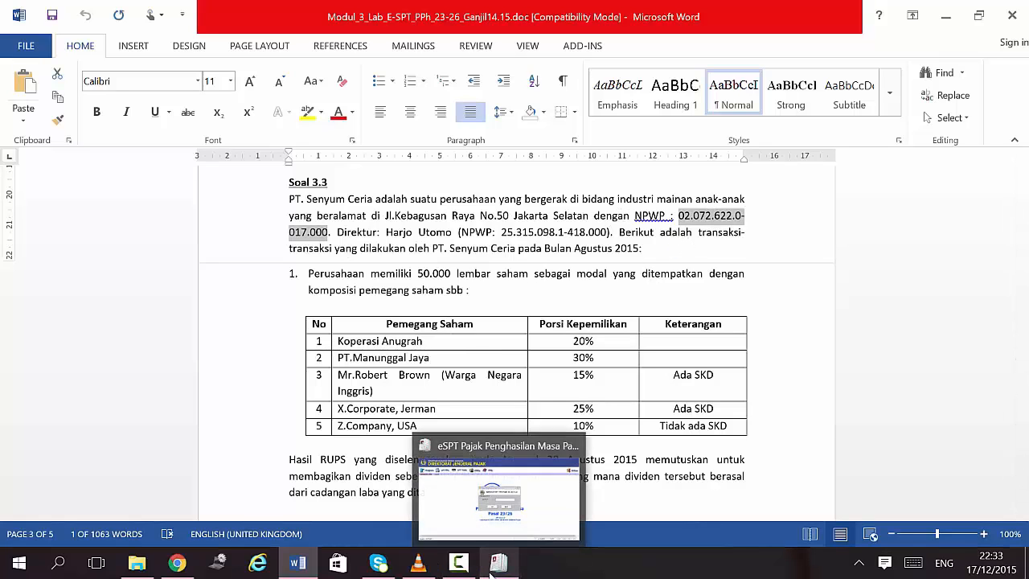
pyautogui.click(496, 565)
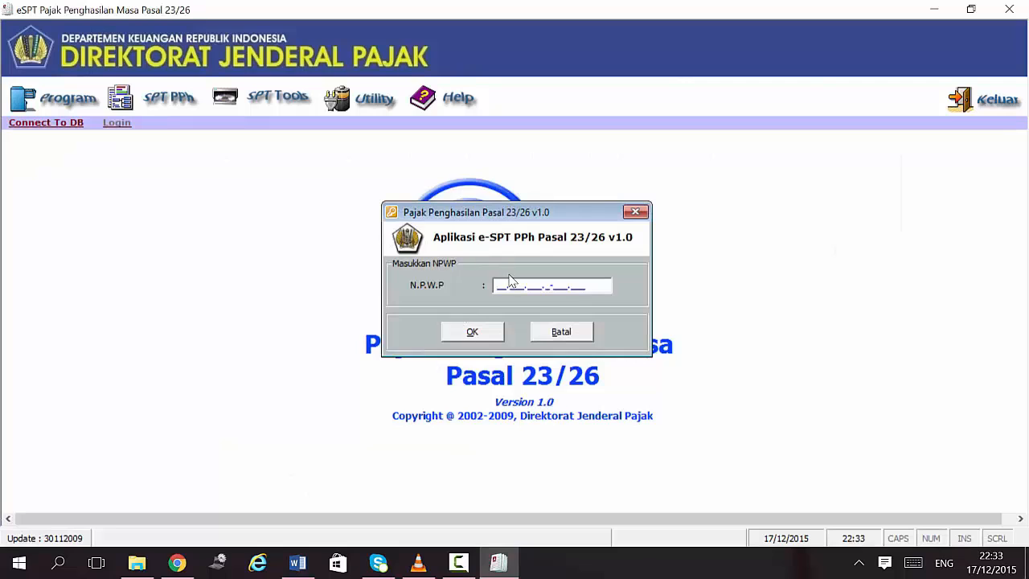
# Step: Paste the NPWP, open the taxpayer profile, and enter the name PT SENYUM CERIA
pyautogui.hotkey('ctrl', 'v')
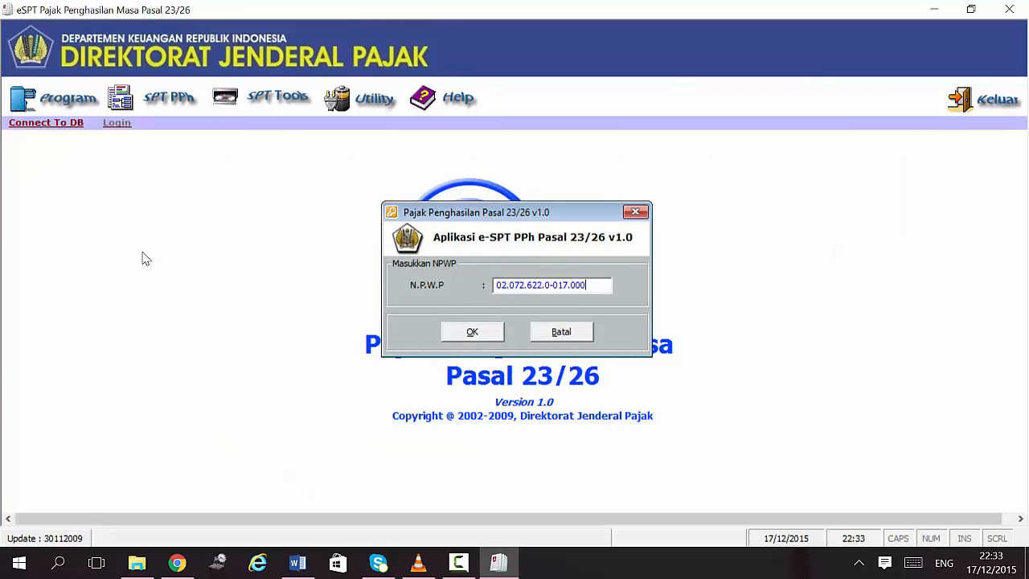
pyautogui.click(472, 333)
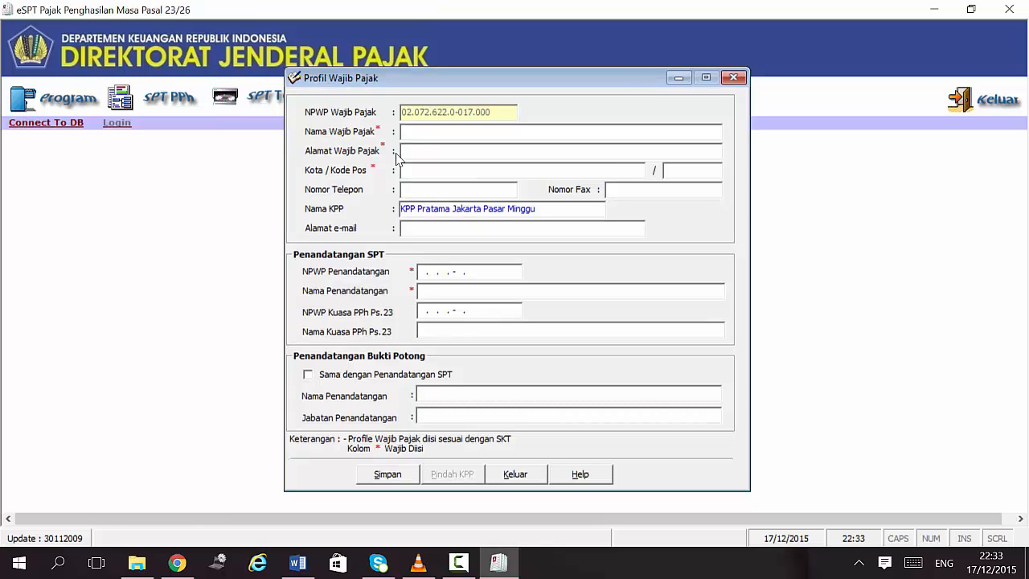
pyautogui.press('capslock')
pyautogui.write('PT SENYUM CERIA')
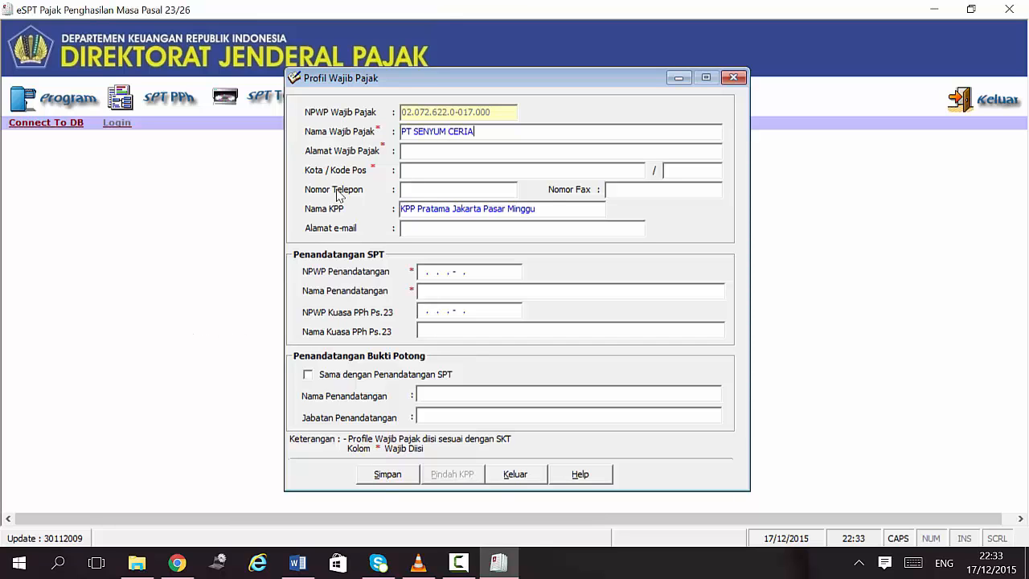
# Step: Copy the company's street address from Word into Alamat Wajib Pajak and set the city to Jakarta
pyautogui.click(505, 570)
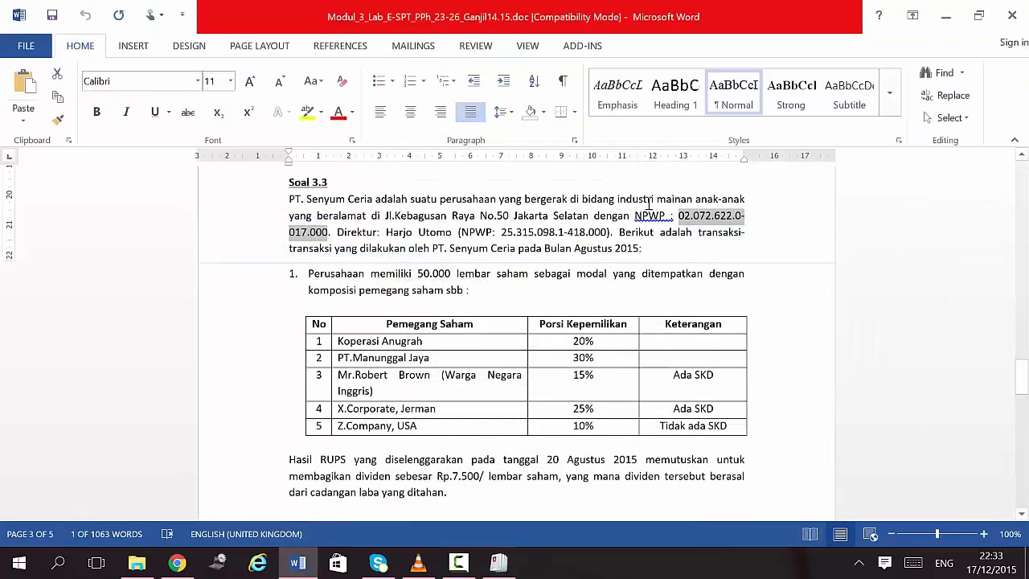
pyautogui.moveTo(383, 215); pyautogui.dragTo(595, 214)
pyautogui.hotkey('ctrl', 'c')
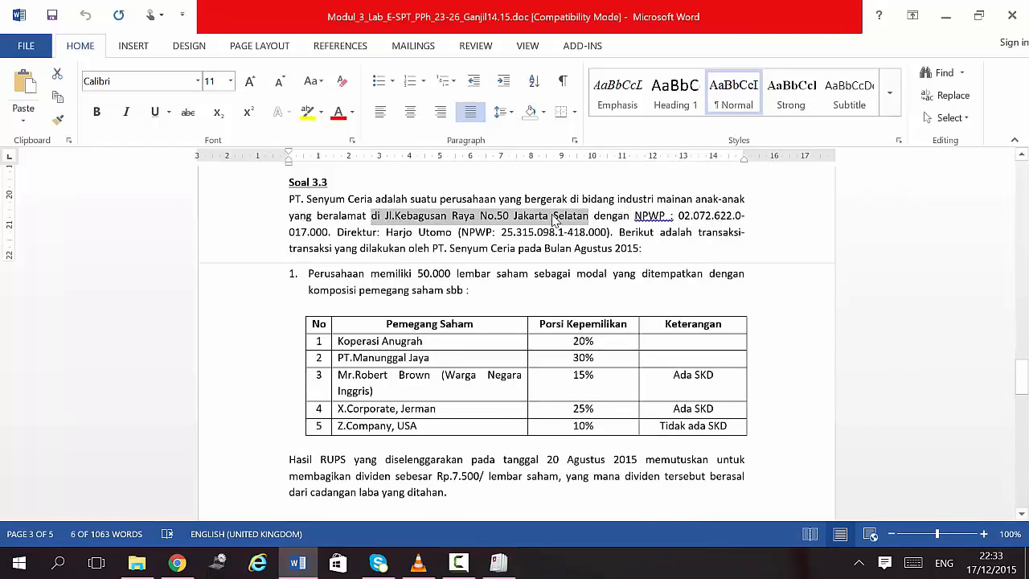
pyautogui.click(461, 560)
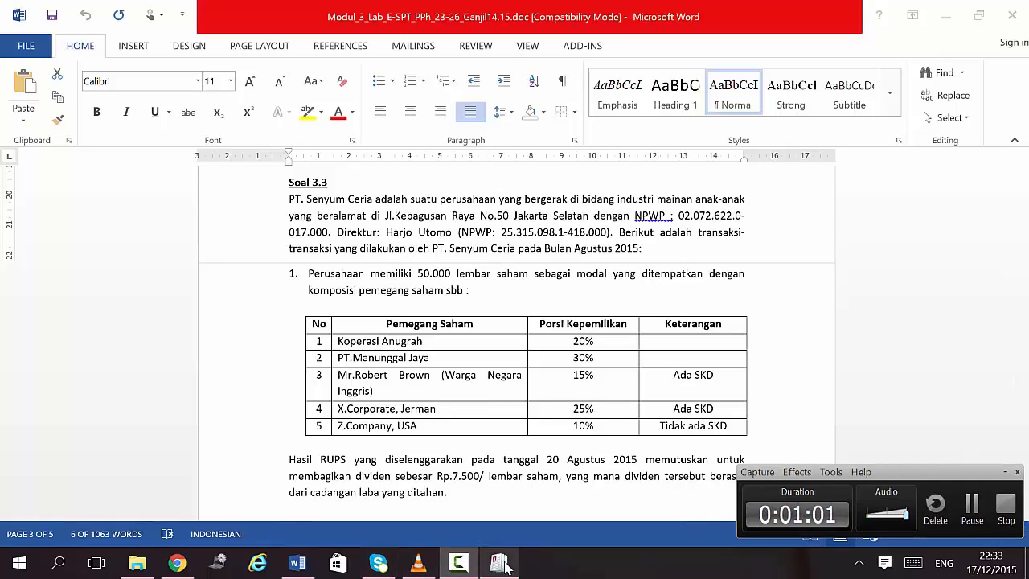
pyautogui.click(499, 563)
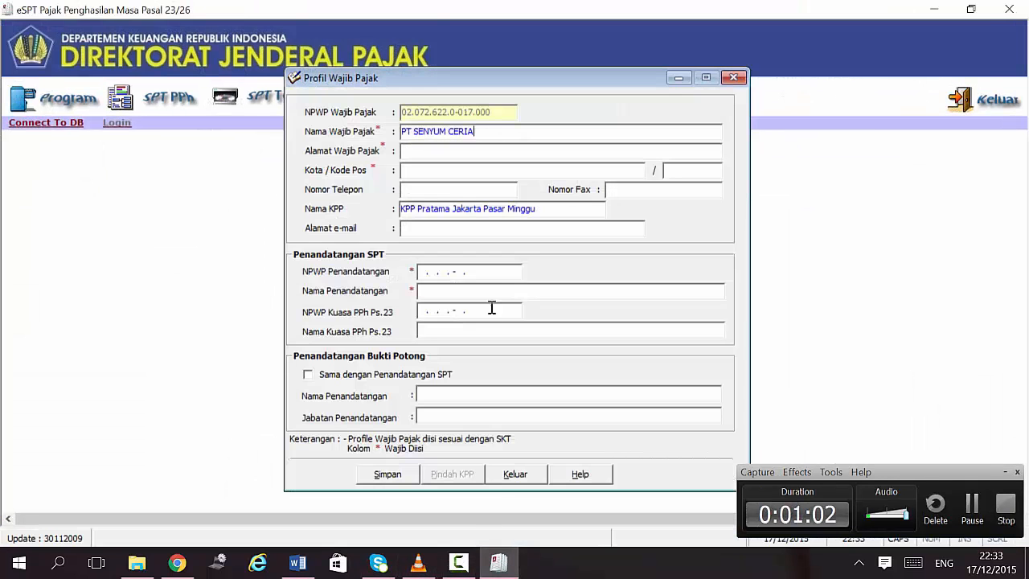
pyautogui.click(456, 149)
pyautogui.hotkey('ctrl', 'v')
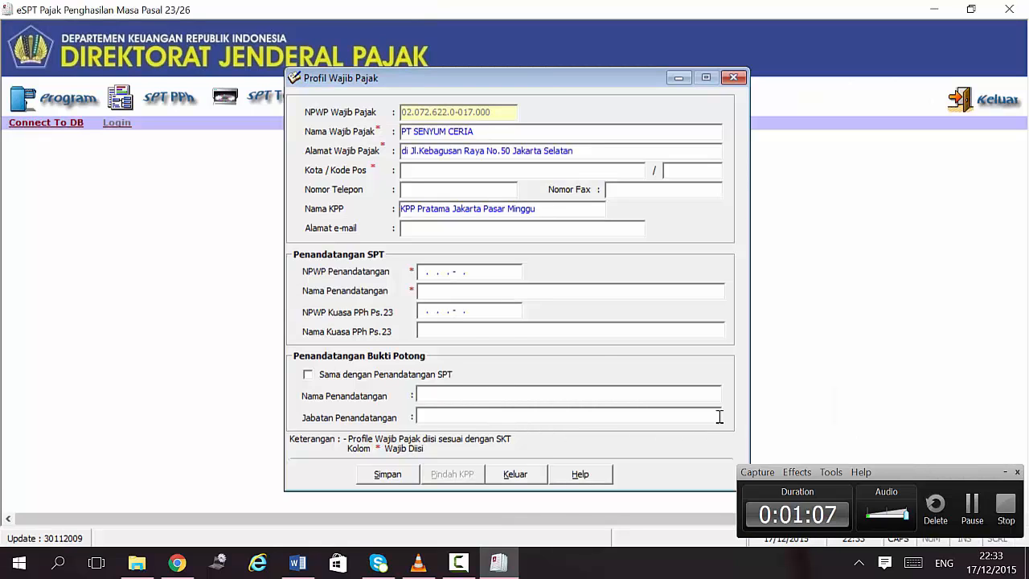
pyautogui.click(429, 172)
pyautogui.write('Jakarta')
pyautogui.press('Tab')
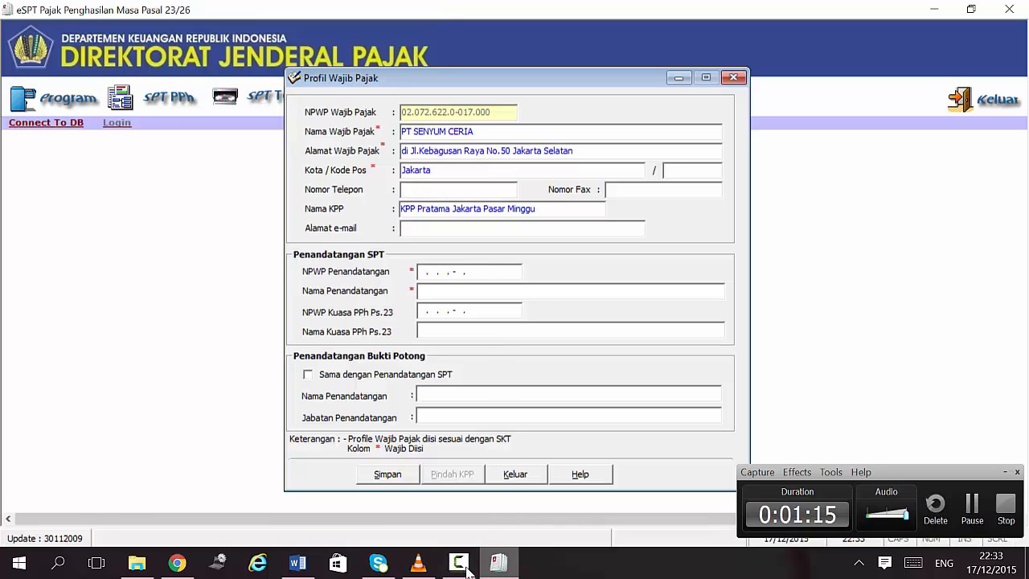
# Step: Copy the director's tax number from the exercise text and return to the profile form
pyautogui.hotkey('alt', 'Tab')
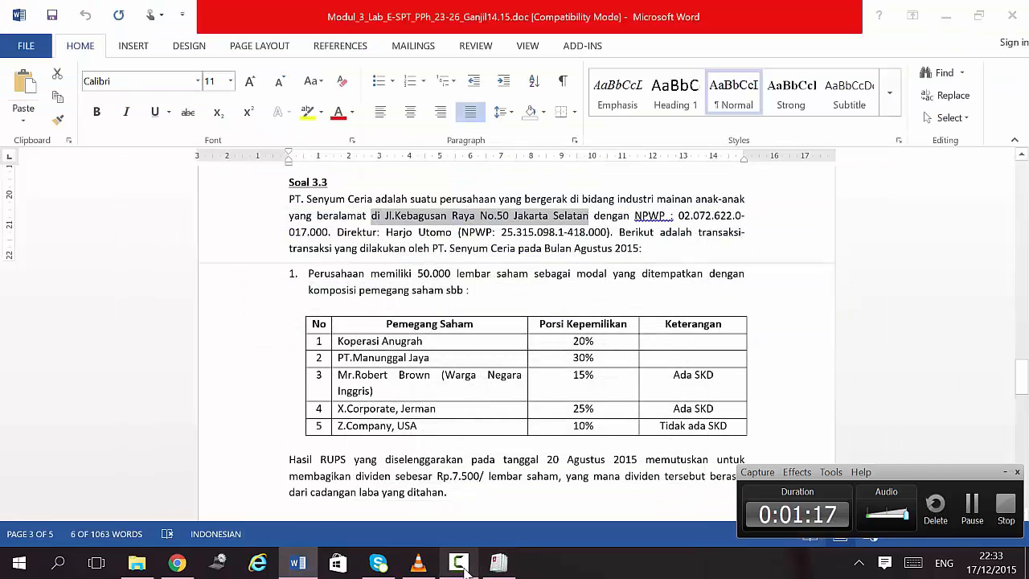
pyautogui.click(460, 564)
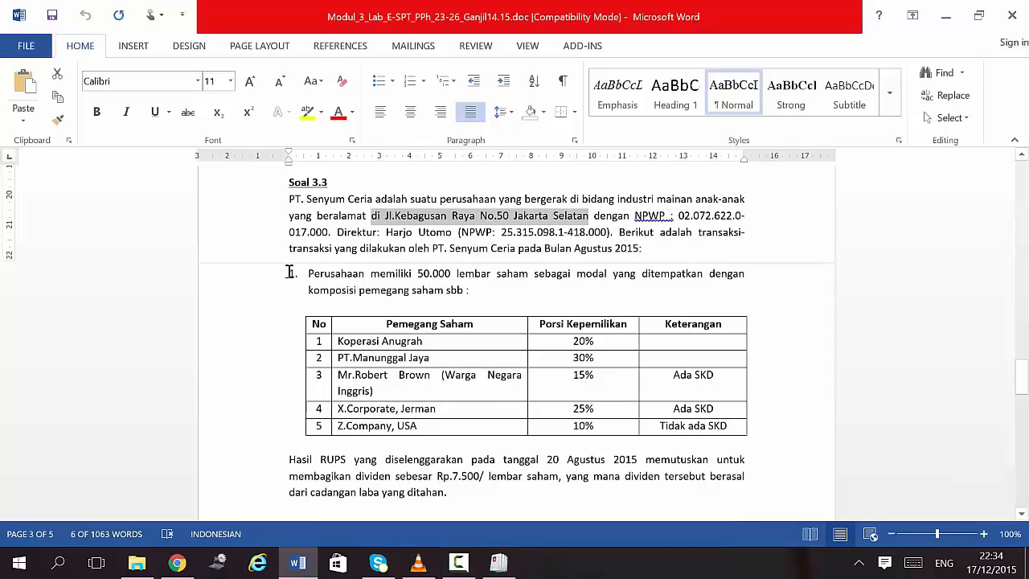
pyautogui.click(300, 249)
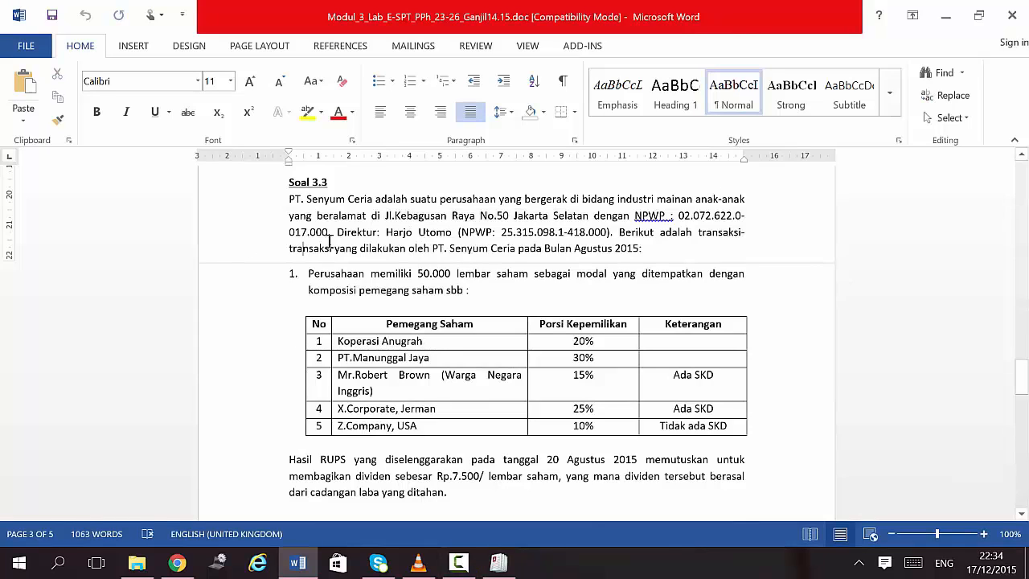
pyautogui.moveTo(386, 232); pyautogui.dragTo(602, 234)
pyautogui.hotkey('ctrl', 'c')
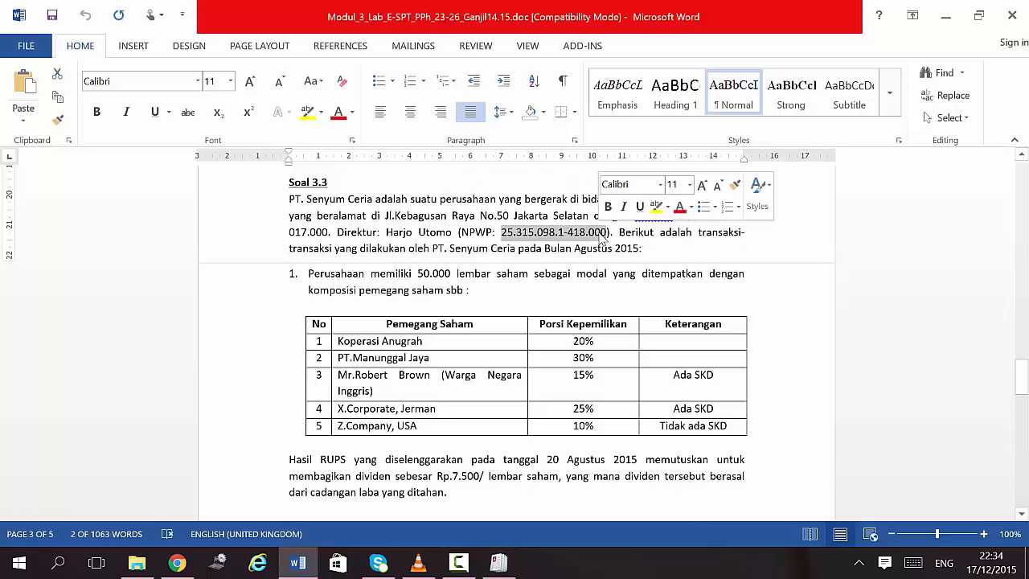
pyautogui.click(498, 563)
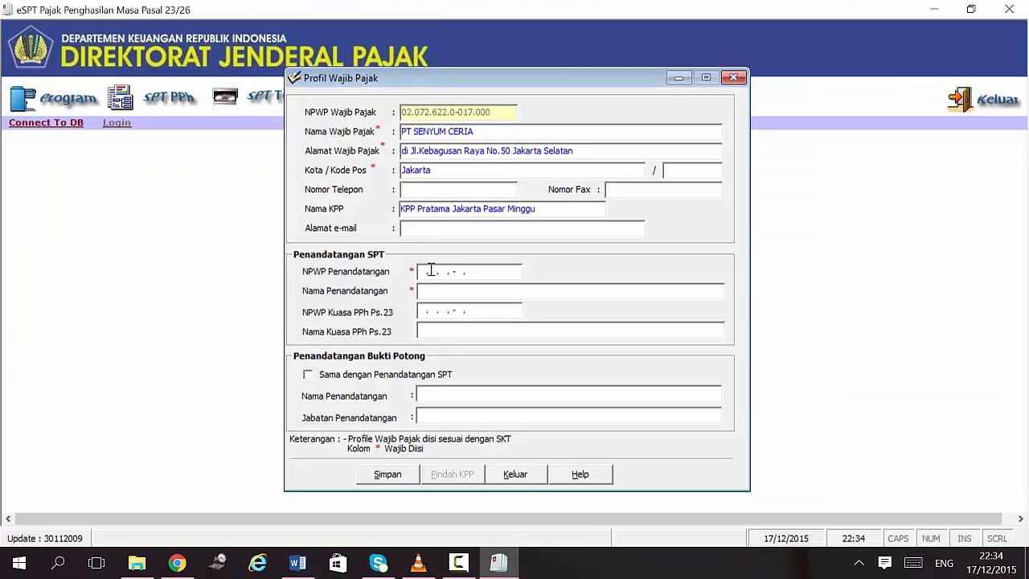
# Step: Enter the director's NPWP and name as SPT signer, reuse him as slip signer, and attempt saving
pyautogui.click(419, 272)
pyautogui.hotkey('ctrl', 'v')
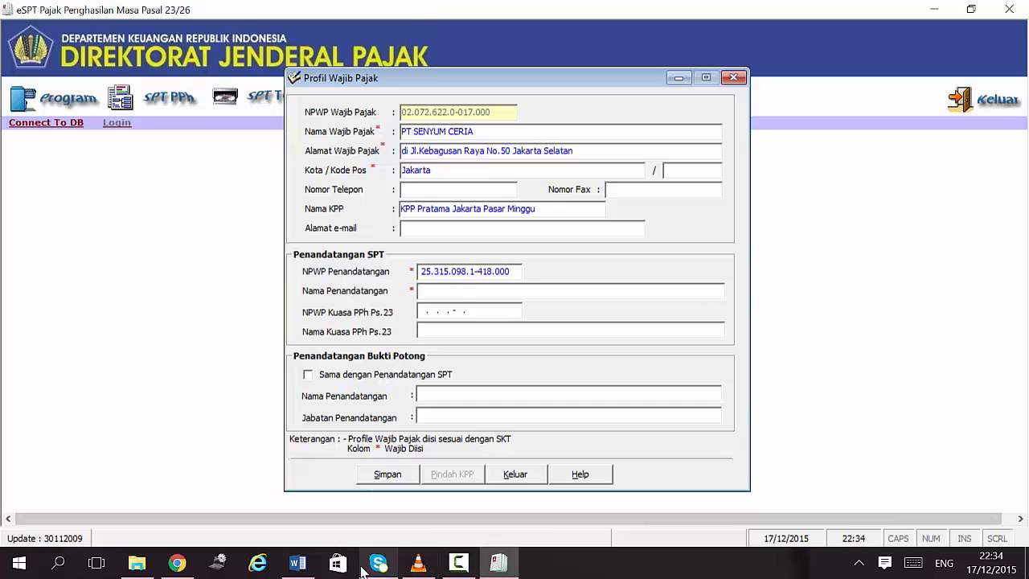
pyautogui.click(298, 563)
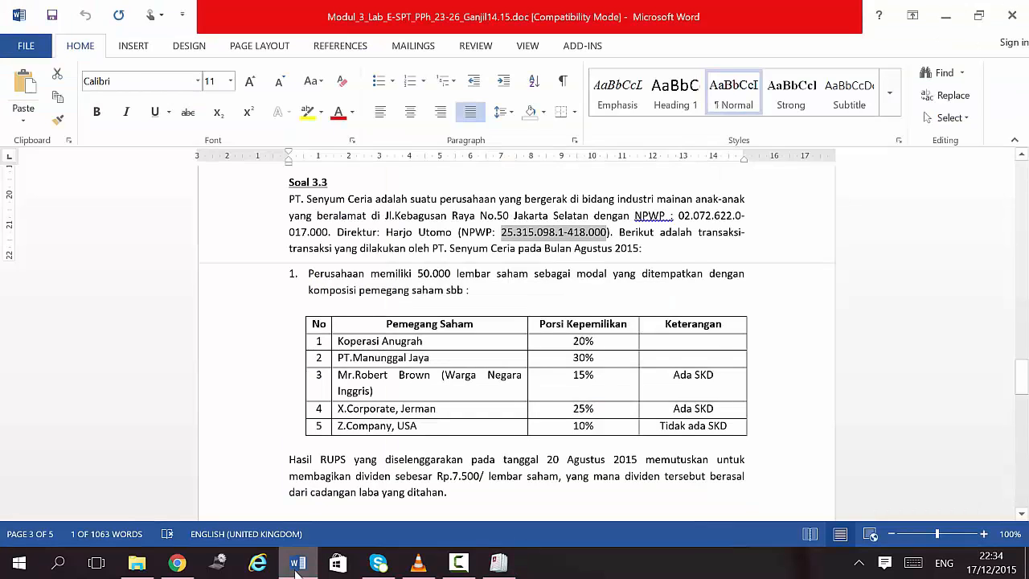
pyautogui.click(298, 563)
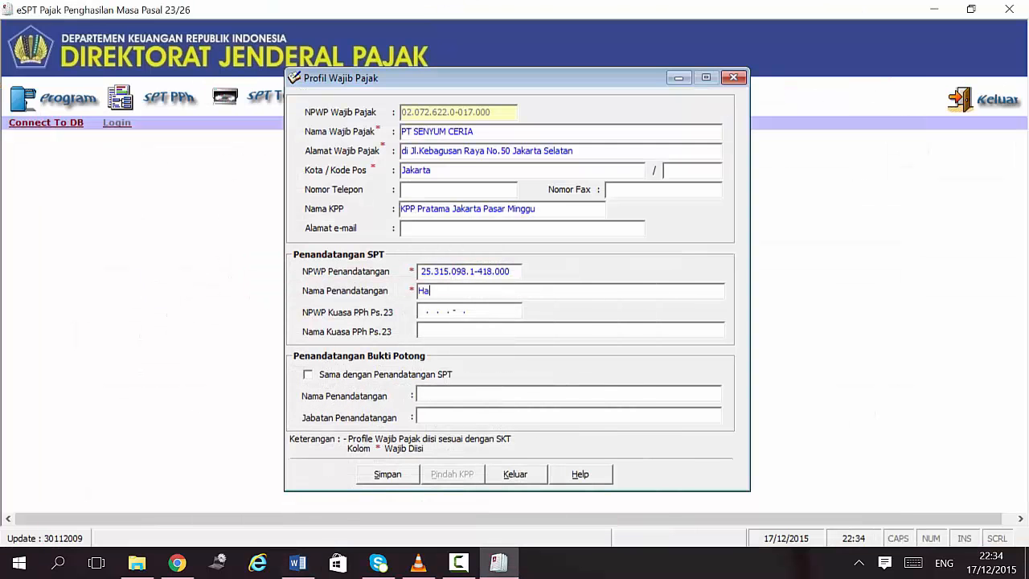
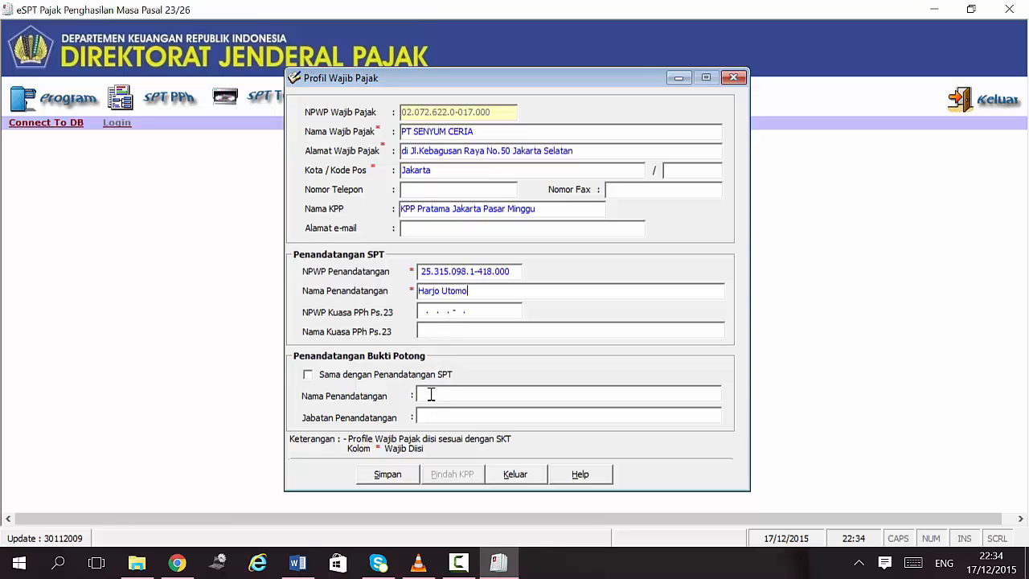
pyautogui.click(326, 377)
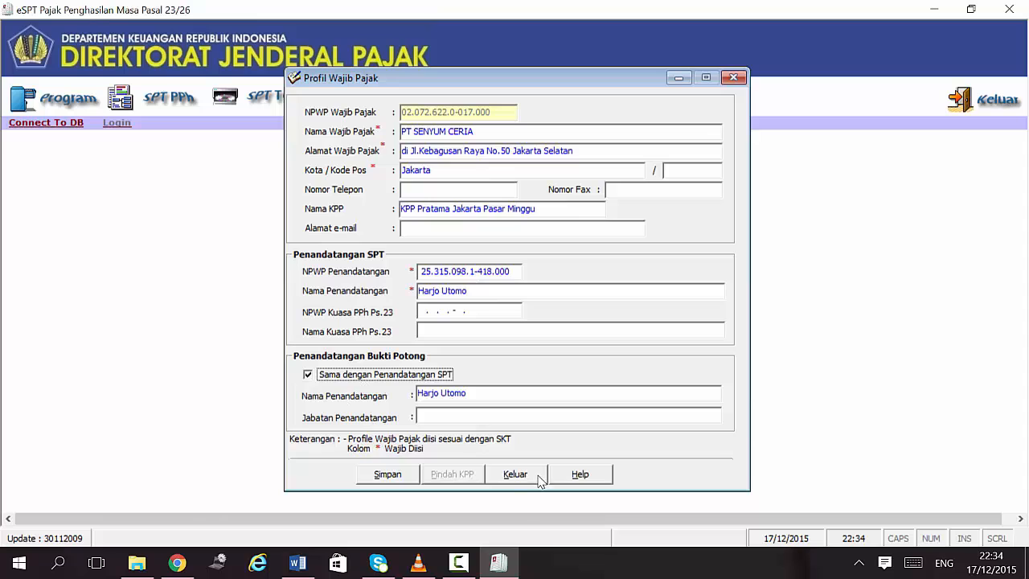
pyautogui.click(401, 480)
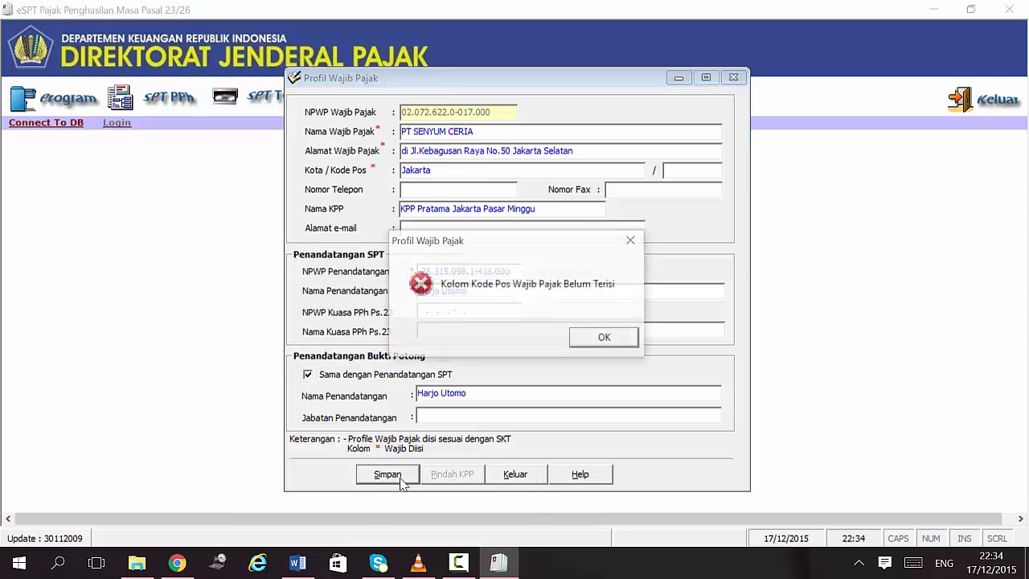
# Step: Dismiss the postal-code error, fill in the taxpayer's postal code and signer title Direktur, then save
pyautogui.click(609, 346)
pyautogui.hotkey('alt', 'Tab')
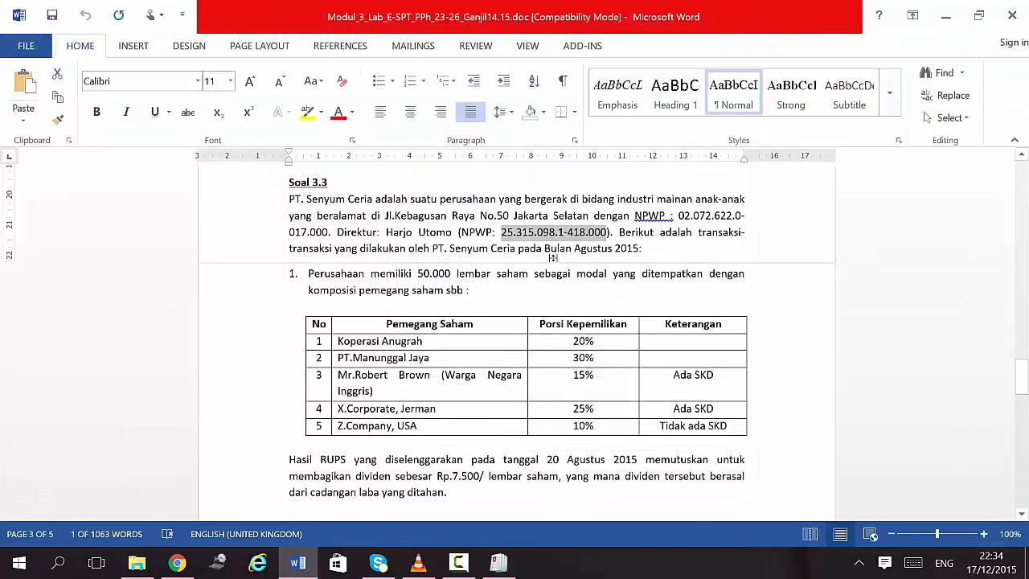
pyautogui.click(549, 241)
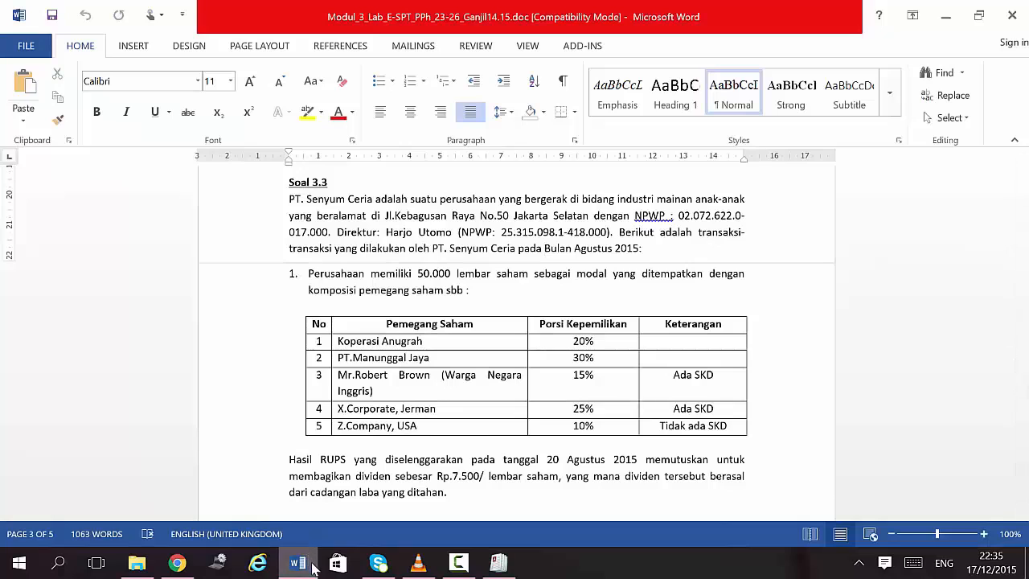
pyautogui.click(499, 563)
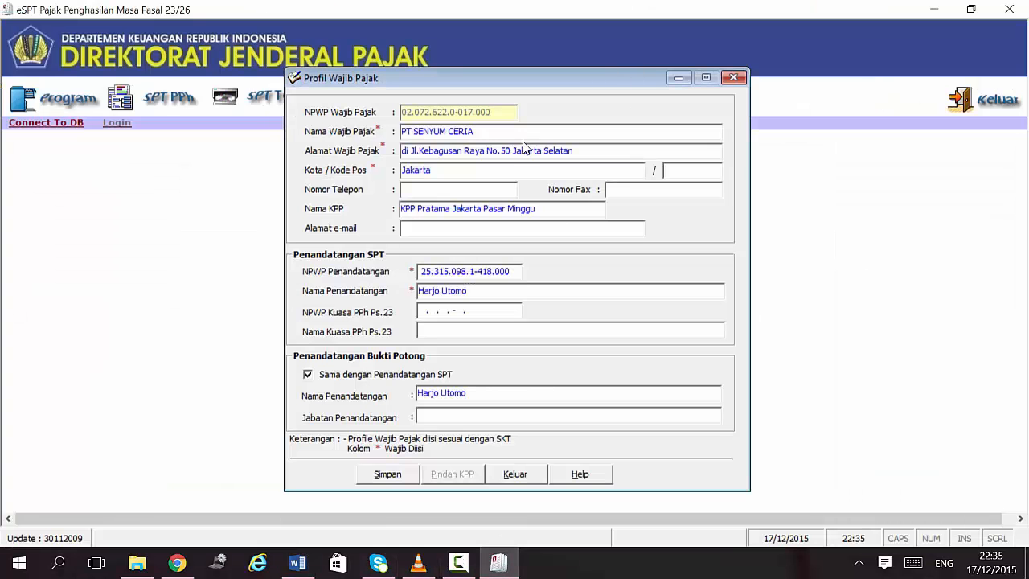
pyautogui.write('12000')
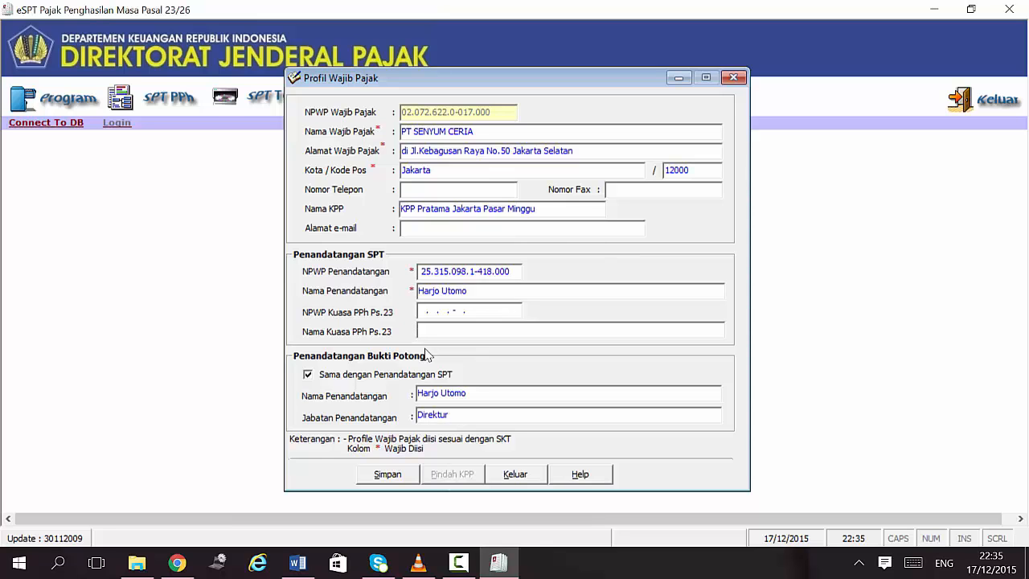
pyautogui.click(297, 563)
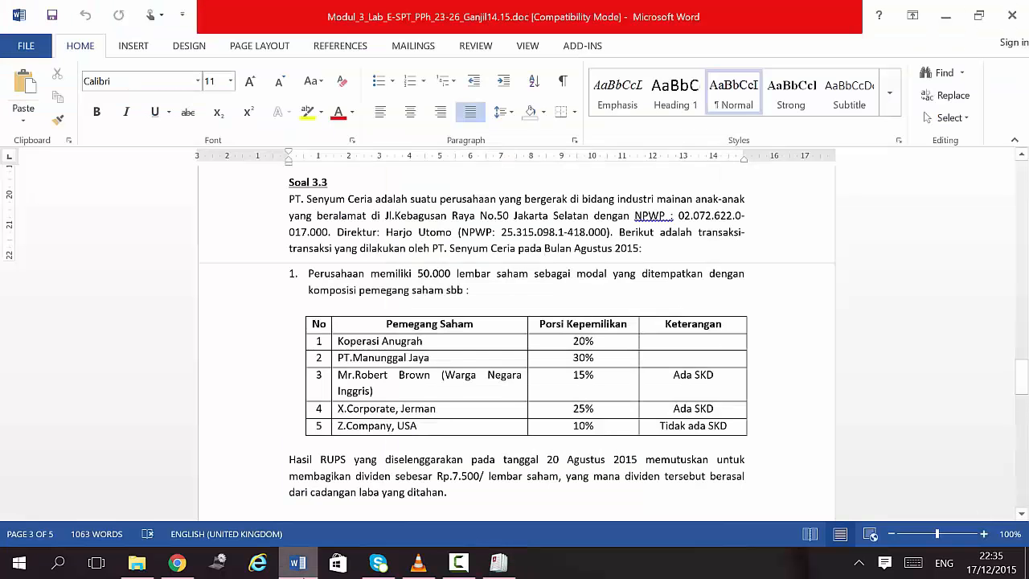
pyautogui.click(297, 563)
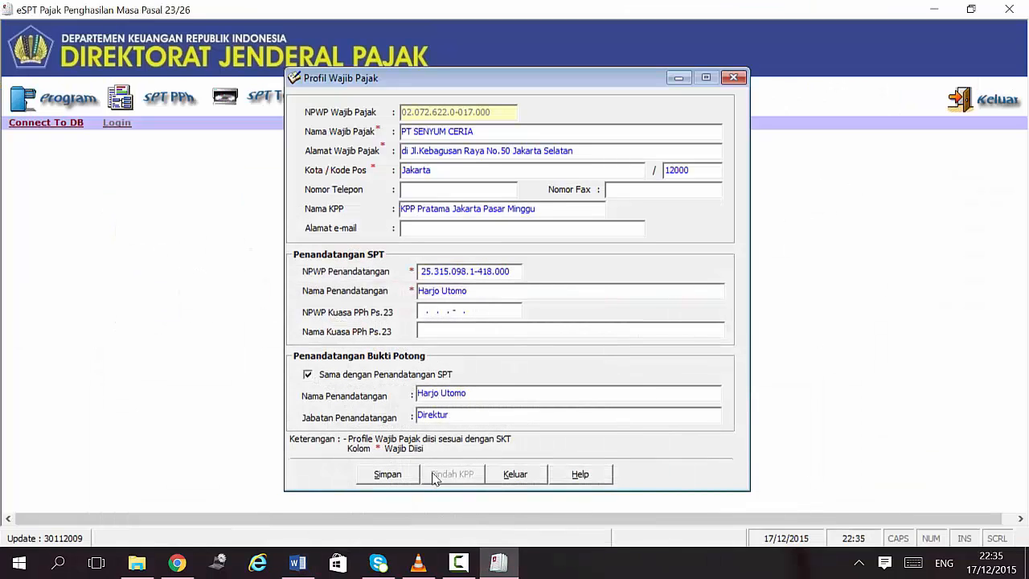
pyautogui.click(401, 480)
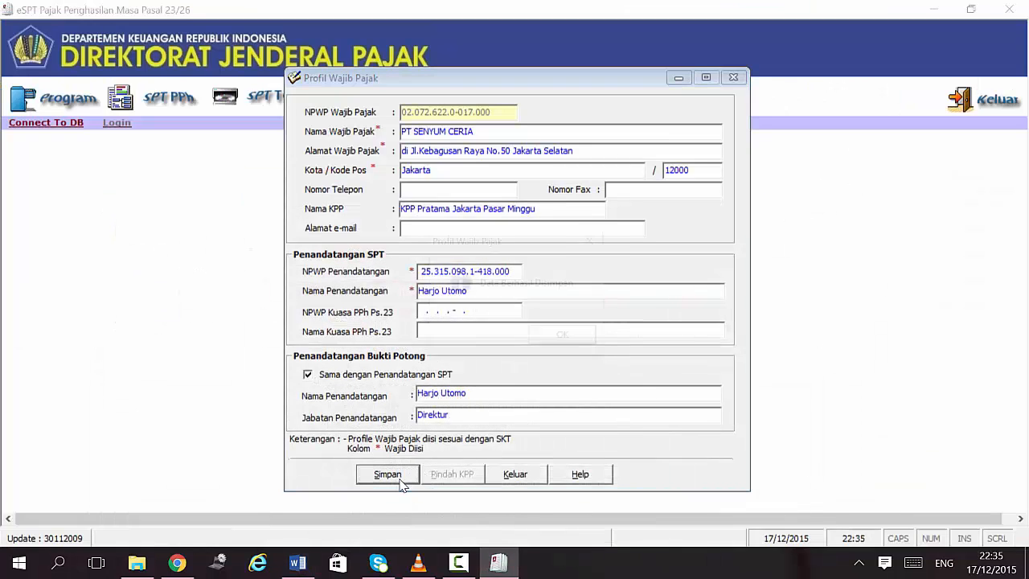
# Step: Acknowledge 'Data Berhasil Disimpan' and log in as the administrator user
pyautogui.click(593, 334)
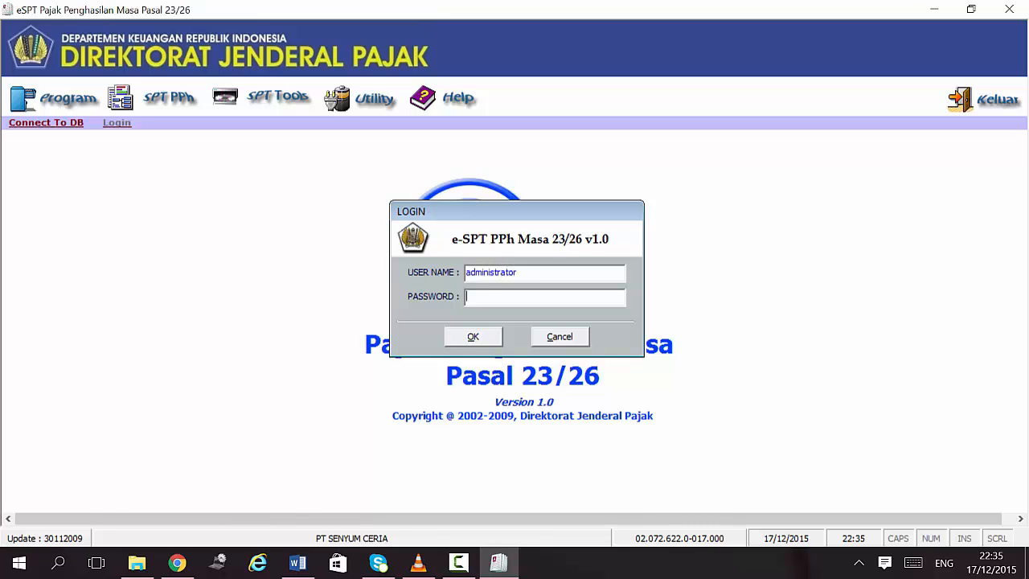
pyautogui.click(474, 338)
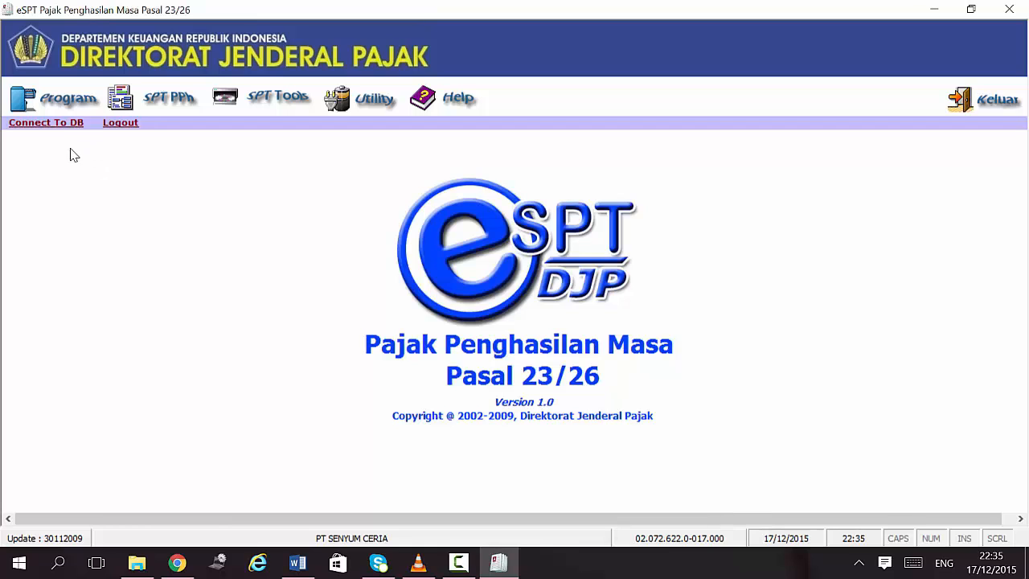
# Step: Create a new SPT for tax month Agustus 2015 and dismiss the 'Berhasil Dibuat' confirmation
pyautogui.click(71, 106)
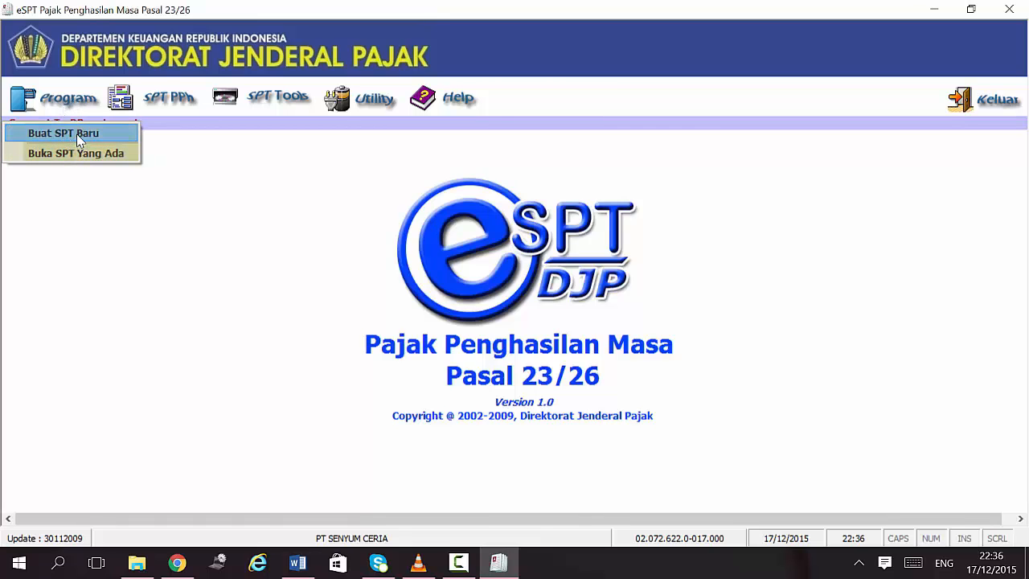
pyautogui.click(226, 235)
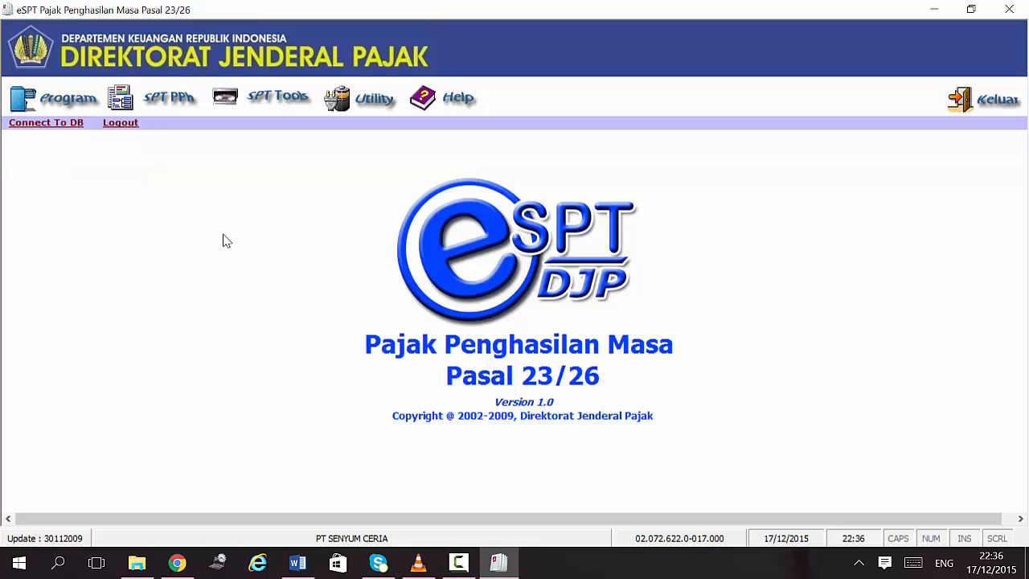
pyautogui.click(55, 90)
pyautogui.click(83, 132)
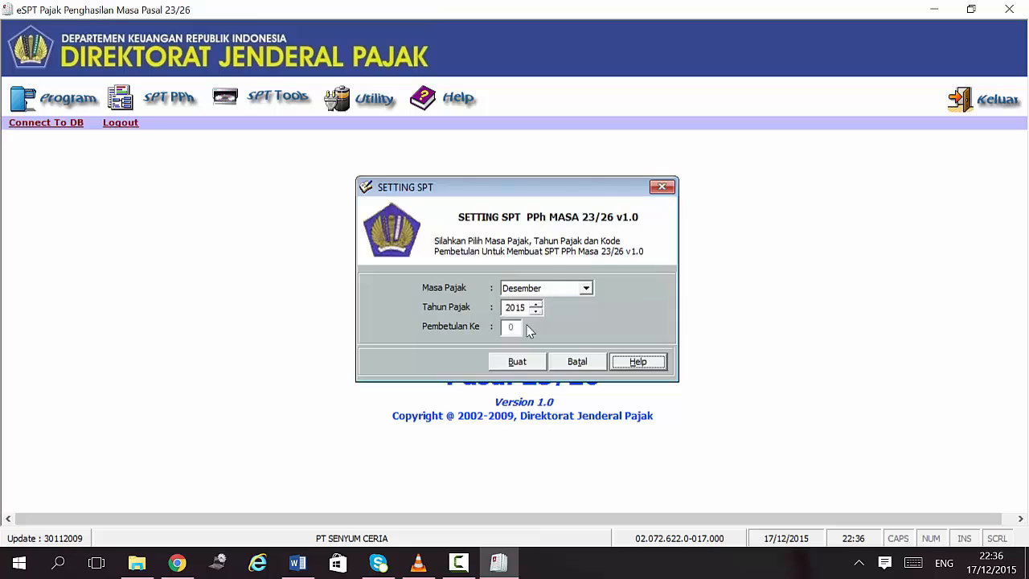
pyautogui.click(586, 288)
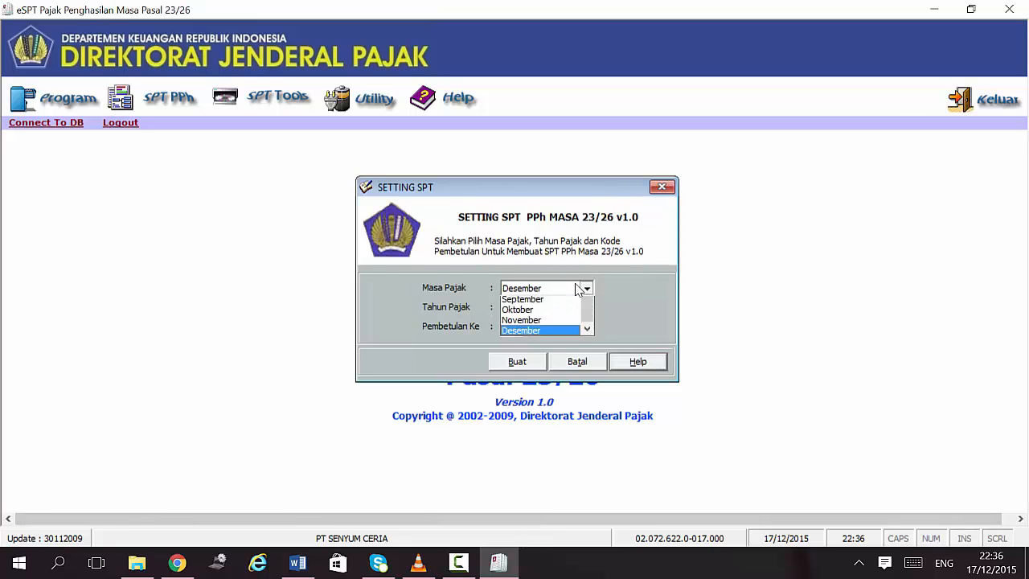
pyautogui.click(541, 339)
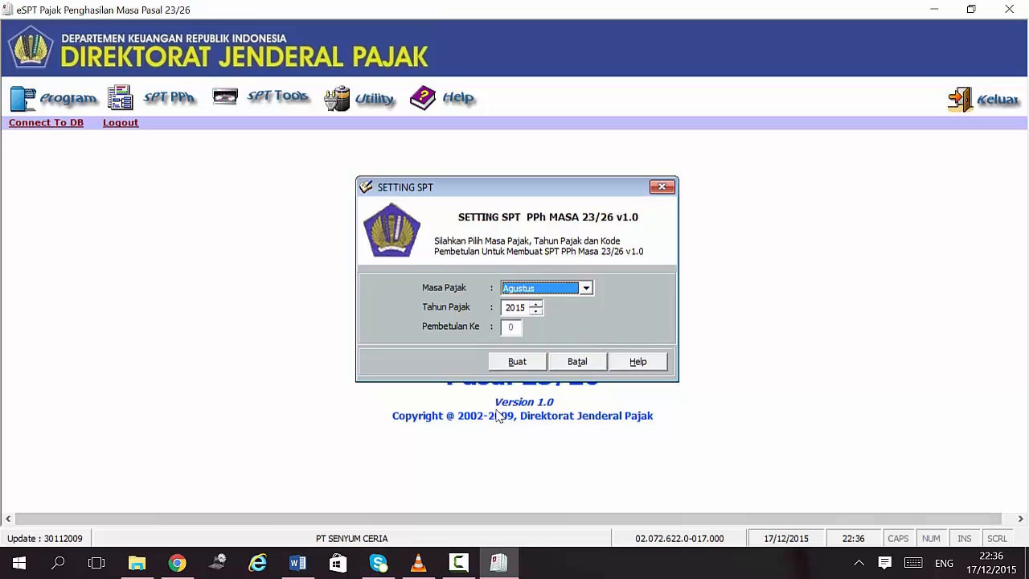
pyautogui.click(517, 362)
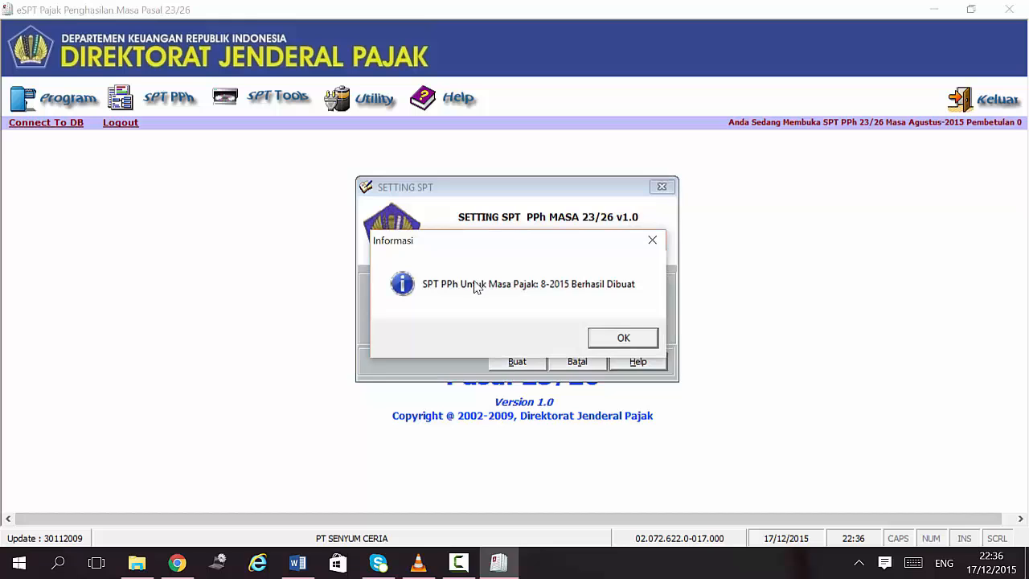
pyautogui.click(622, 338)
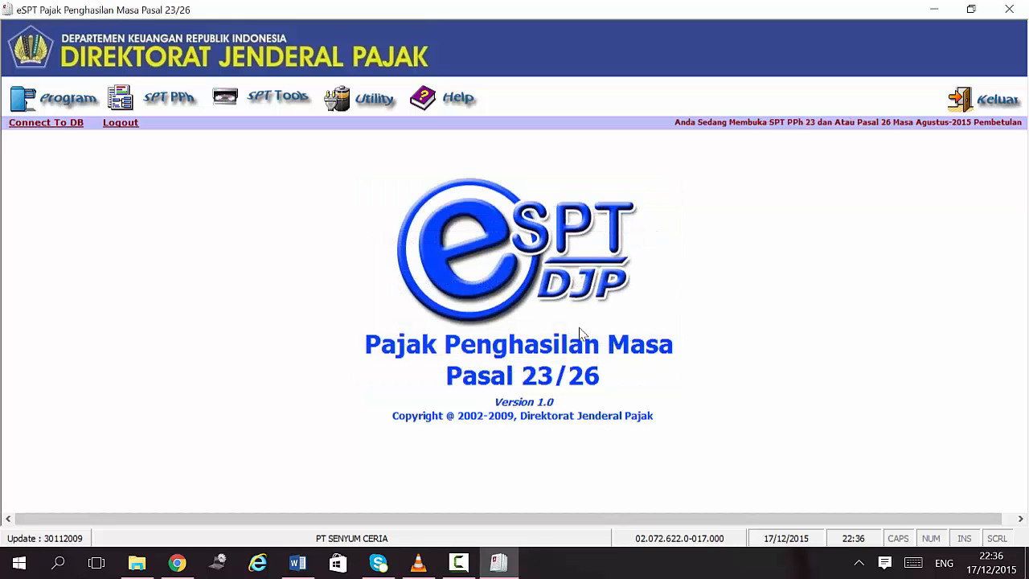
# Step: Reopen the existing Agustus 2015 SPT, revision 0, for editing via Buka SPT Yang Ada
pyautogui.click(149, 99)
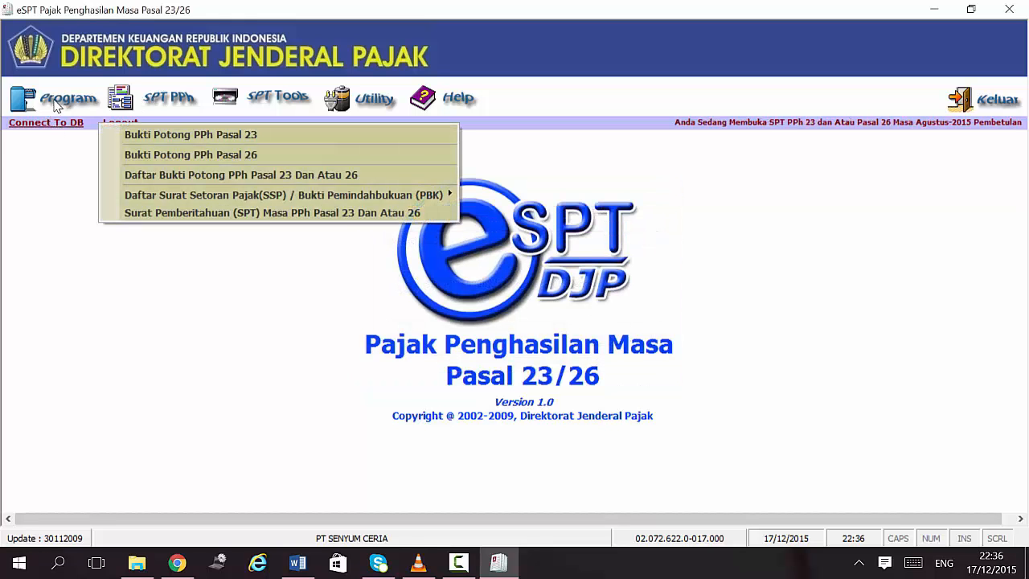
pyautogui.moveTo(55, 104)
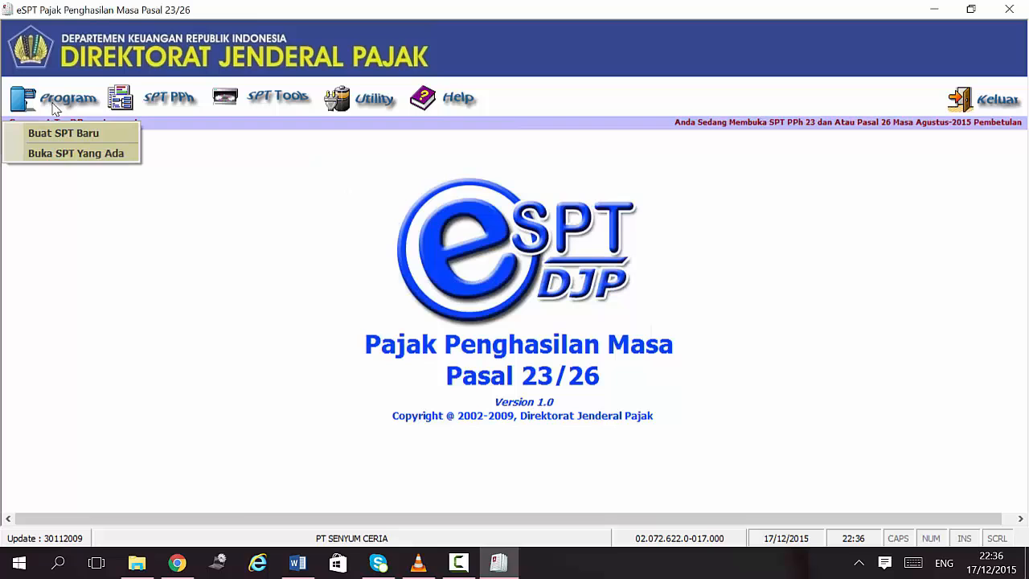
pyautogui.click(100, 152)
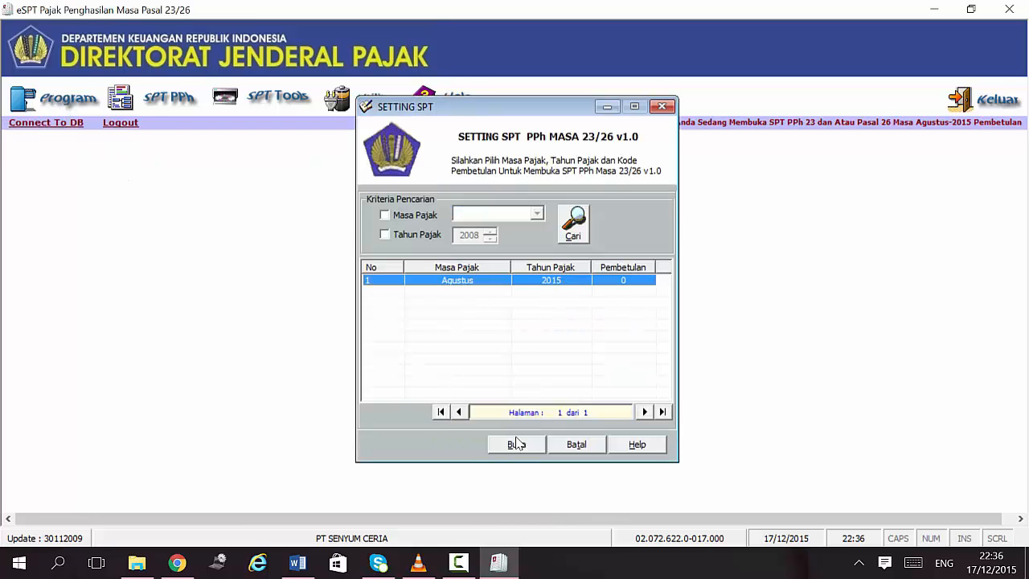
pyautogui.click(517, 444)
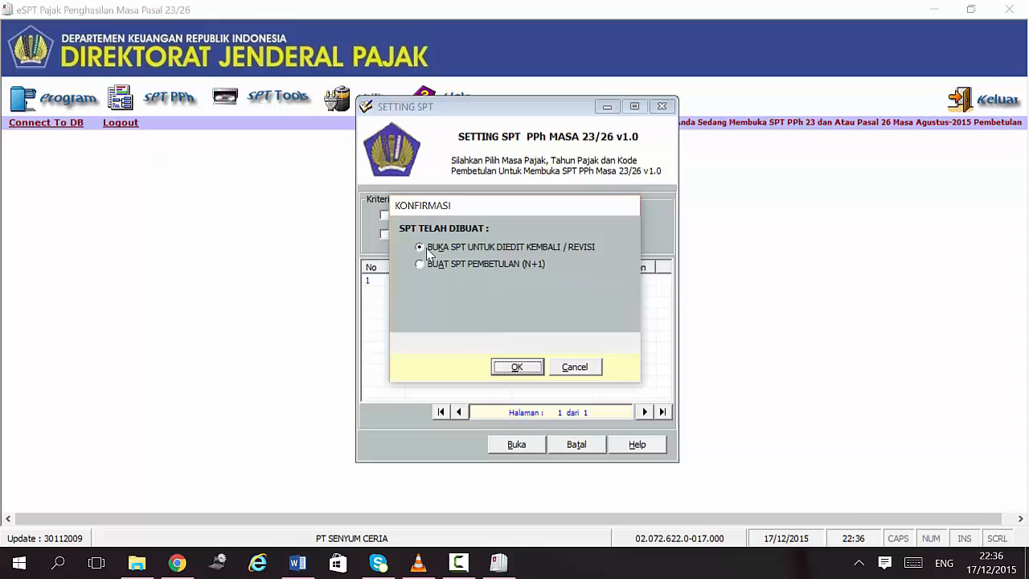
pyautogui.click(519, 367)
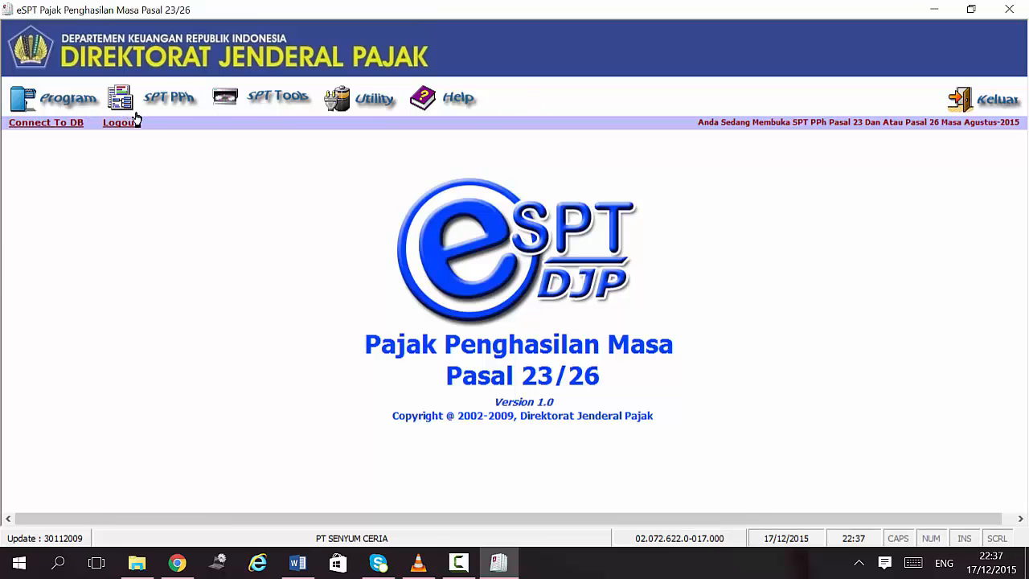
pyautogui.click(151, 98)
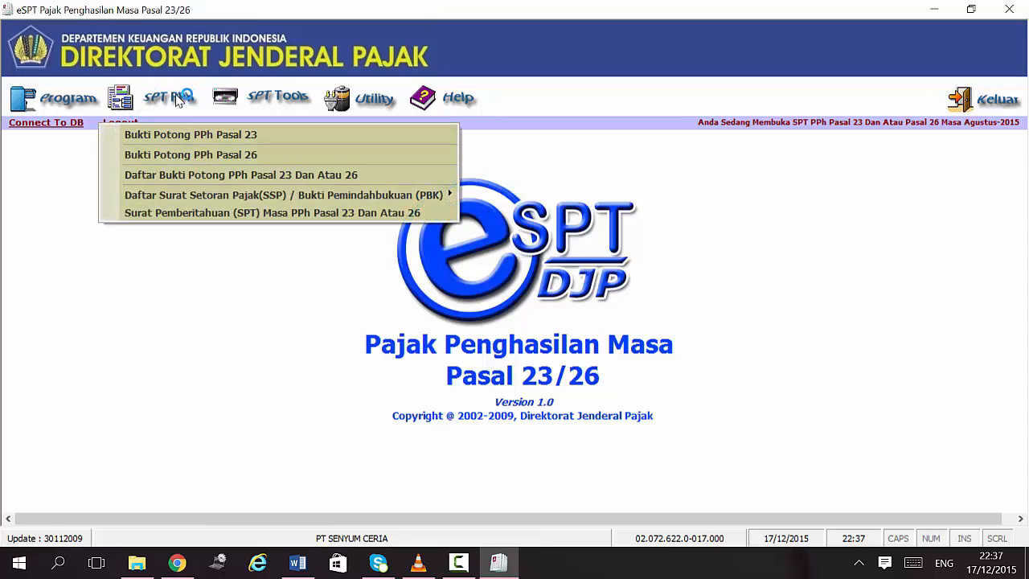
pyautogui.click(172, 135)
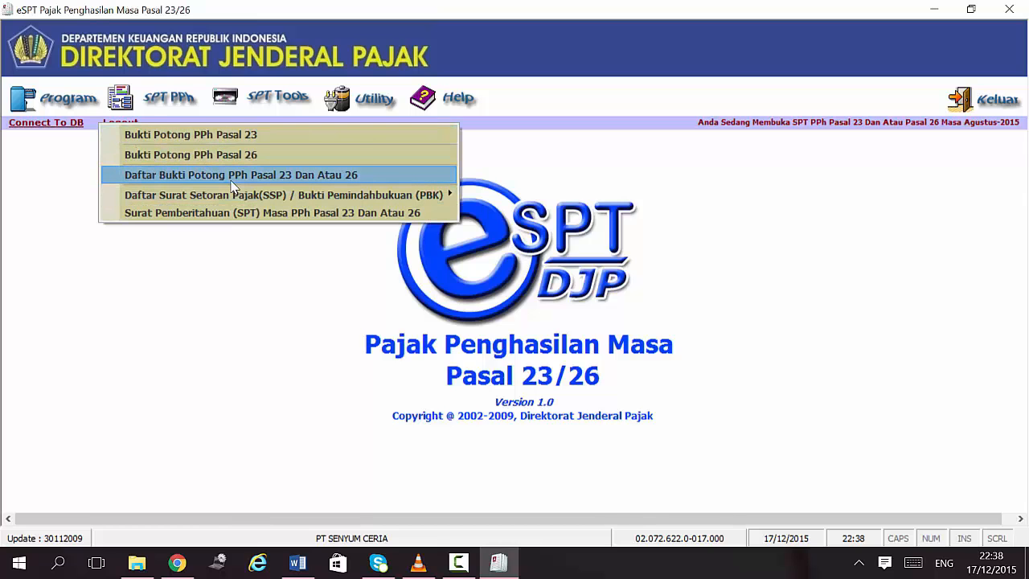
pyautogui.click(269, 106)
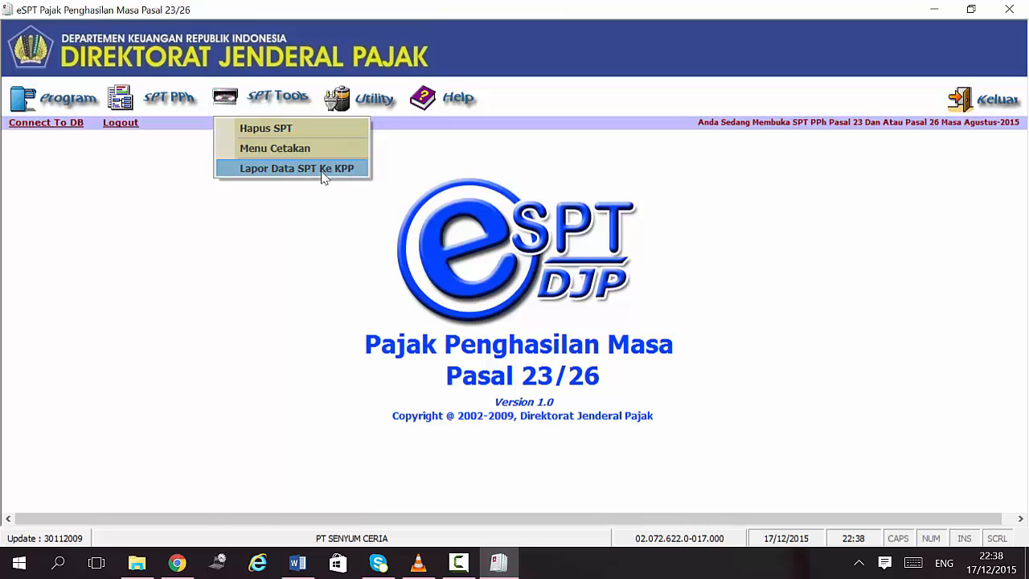
pyautogui.click(301, 201)
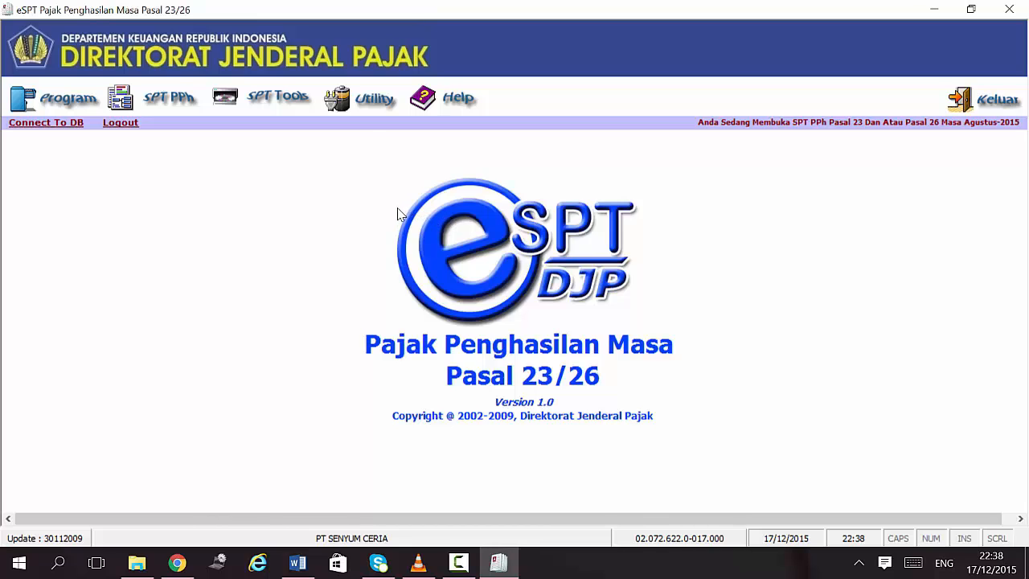
pyautogui.click(345, 98)
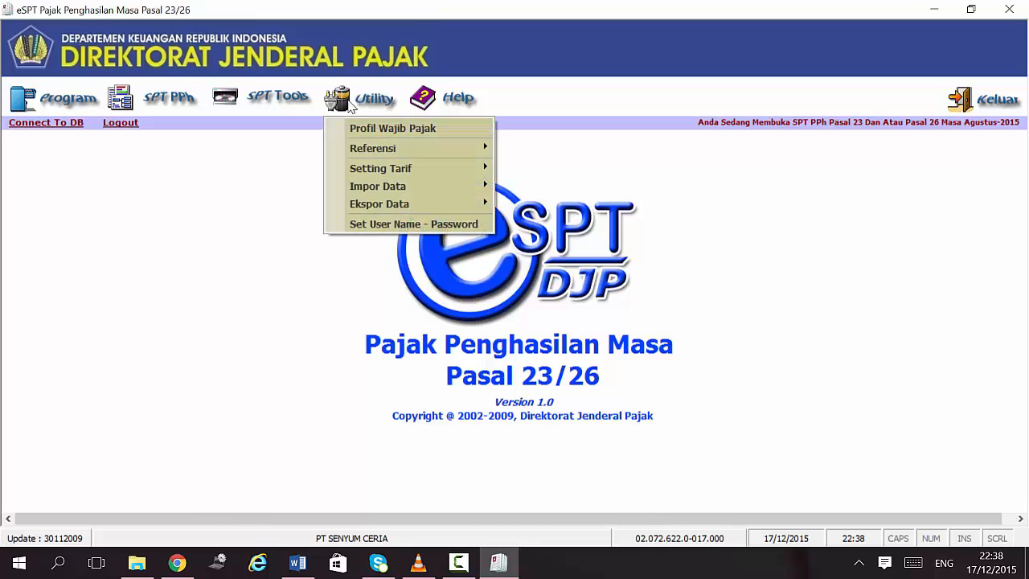
pyautogui.moveTo(399, 147)
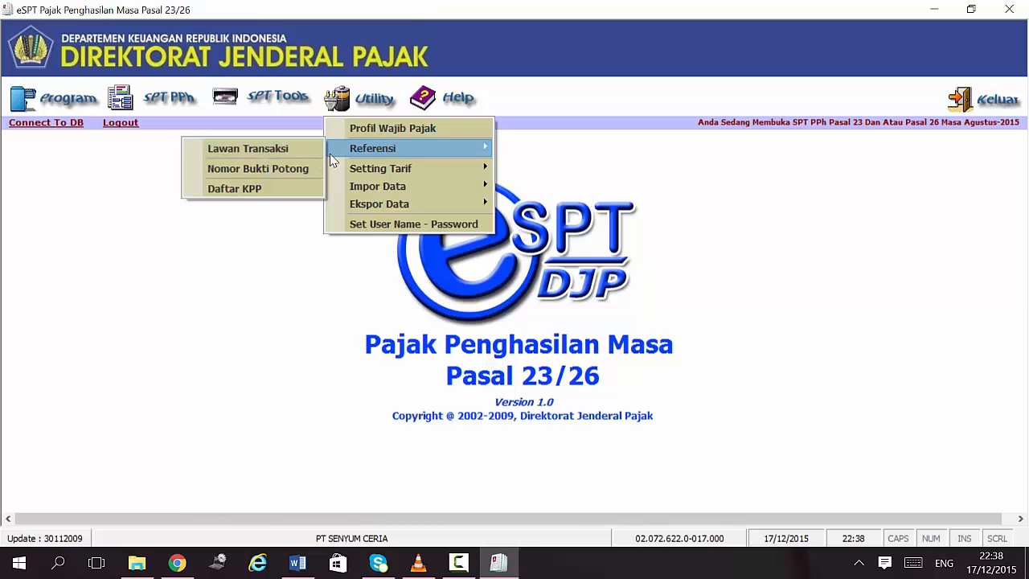
pyautogui.moveTo(414, 188)
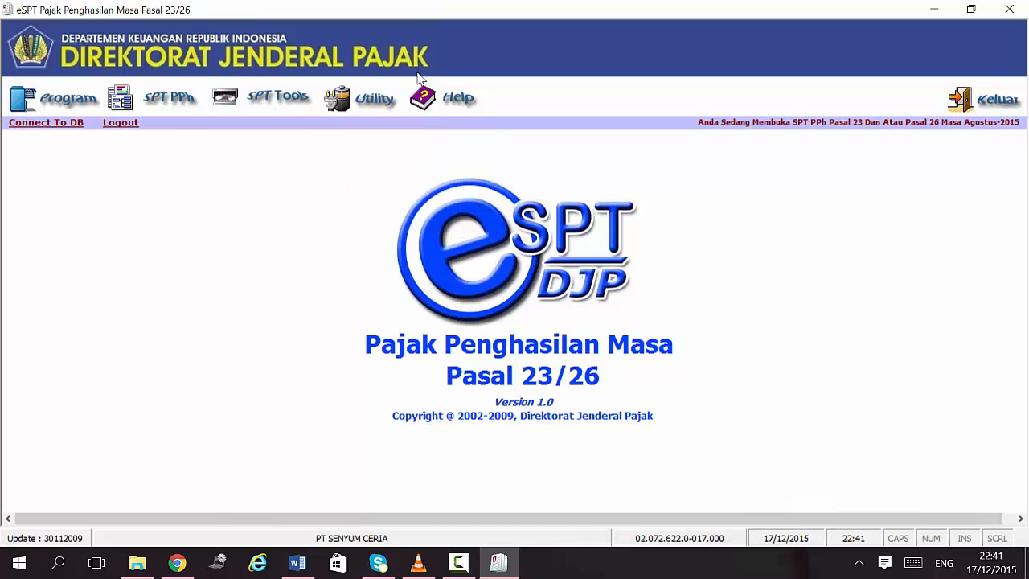
# Step: Review the Pasal 26 and Pasal 23 rate tables under Setting Tarif and close them unchanged
pyautogui.click(375, 104)
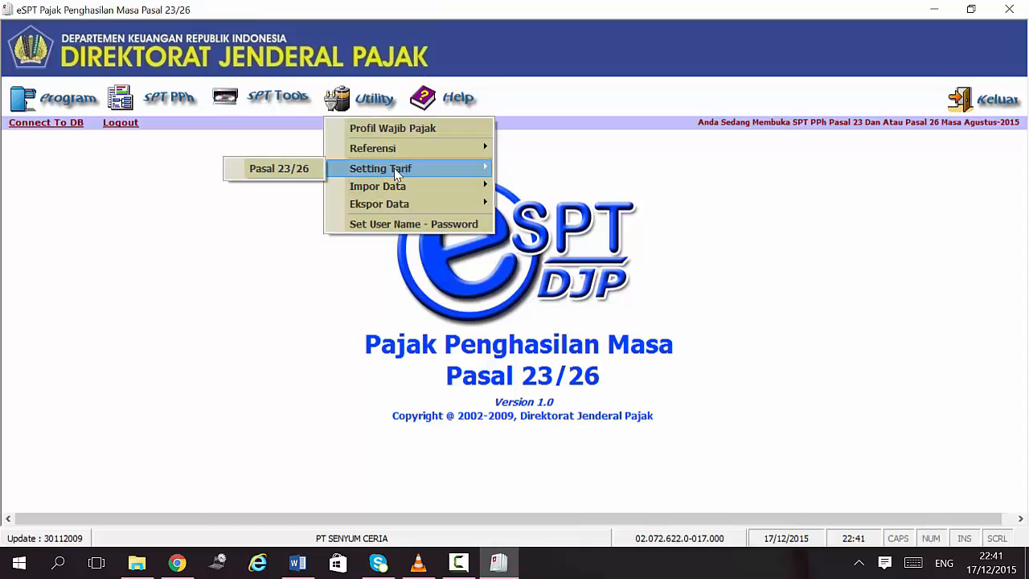
pyautogui.moveTo(390, 171)
pyautogui.click(259, 171)
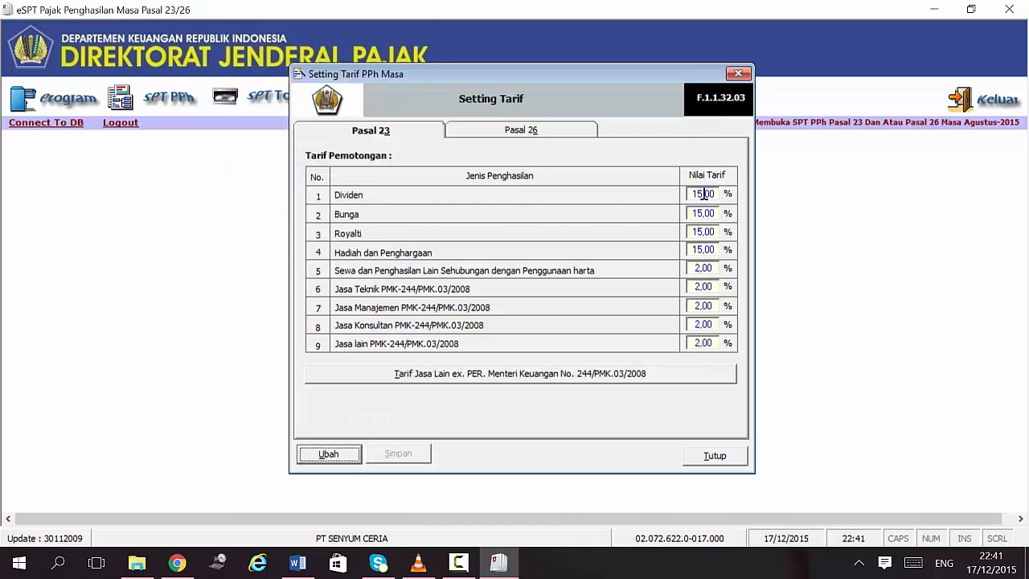
pyautogui.click(579, 134)
pyautogui.click(375, 135)
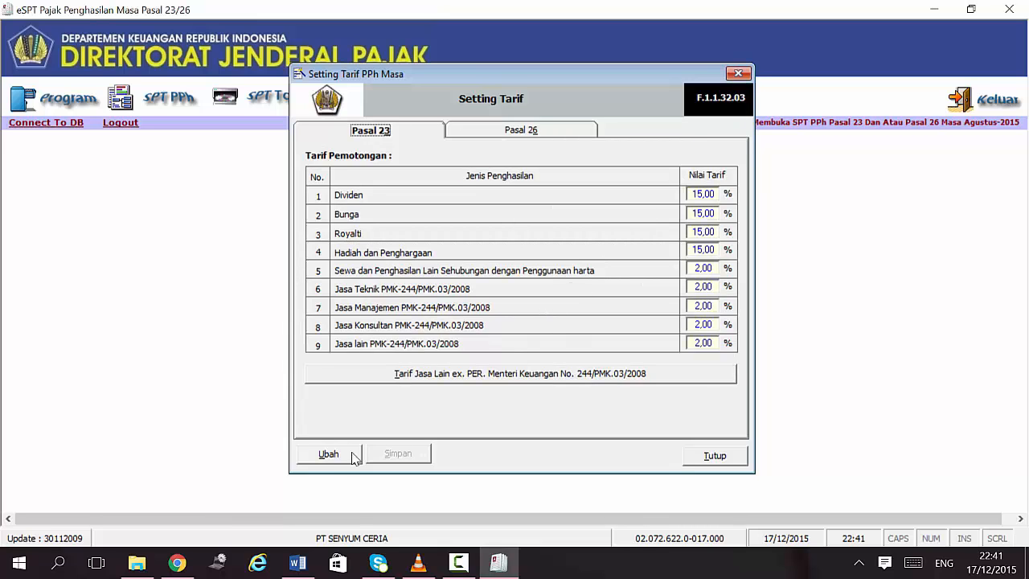
pyautogui.click(714, 457)
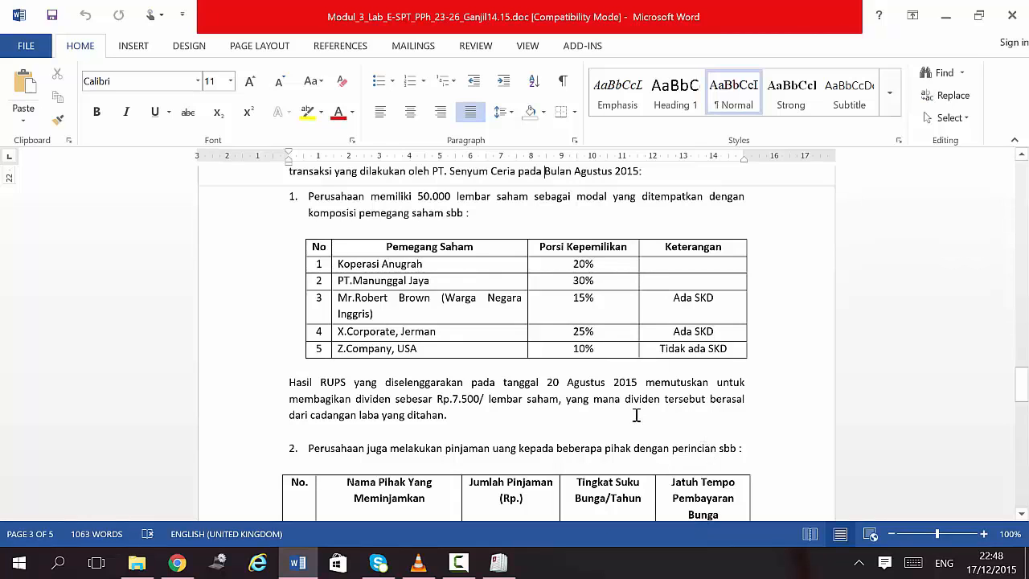
# Step: Scroll the Word exercise to read the five-holder Soal 3.3 shareholder table and SKD status
pyautogui.scroll(2, 636, 415)
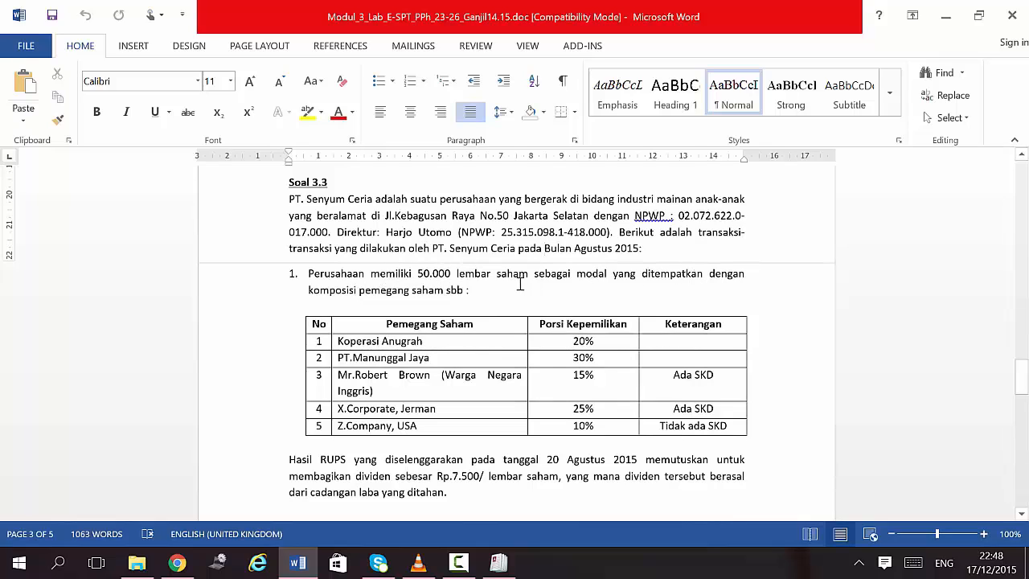
pyautogui.scroll(-1, 503, 294)
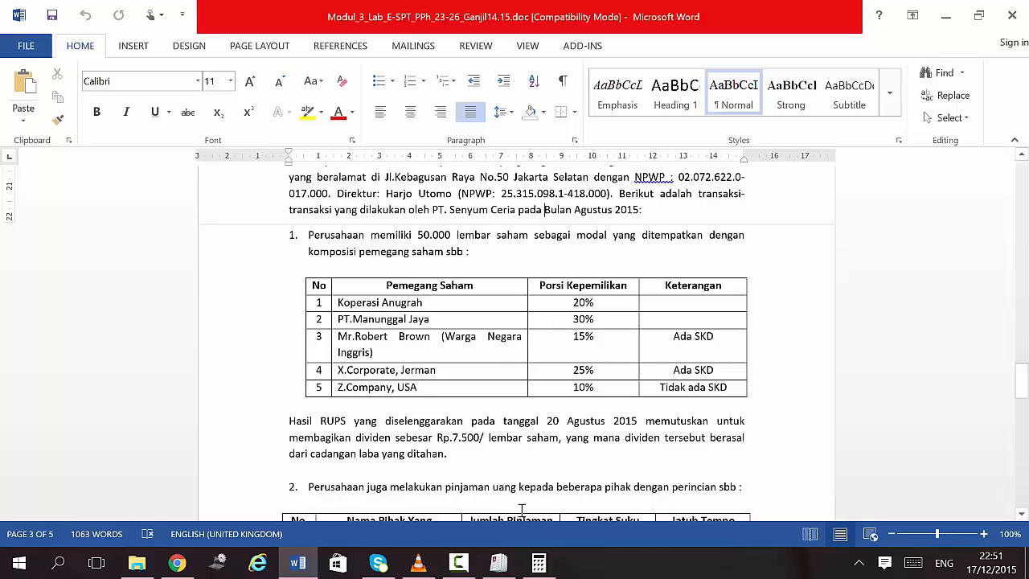
# Step: Start a new Pasal 26 withholding slip numbered 000001/SC/08/2015/PPH26
pyautogui.click(499, 563)
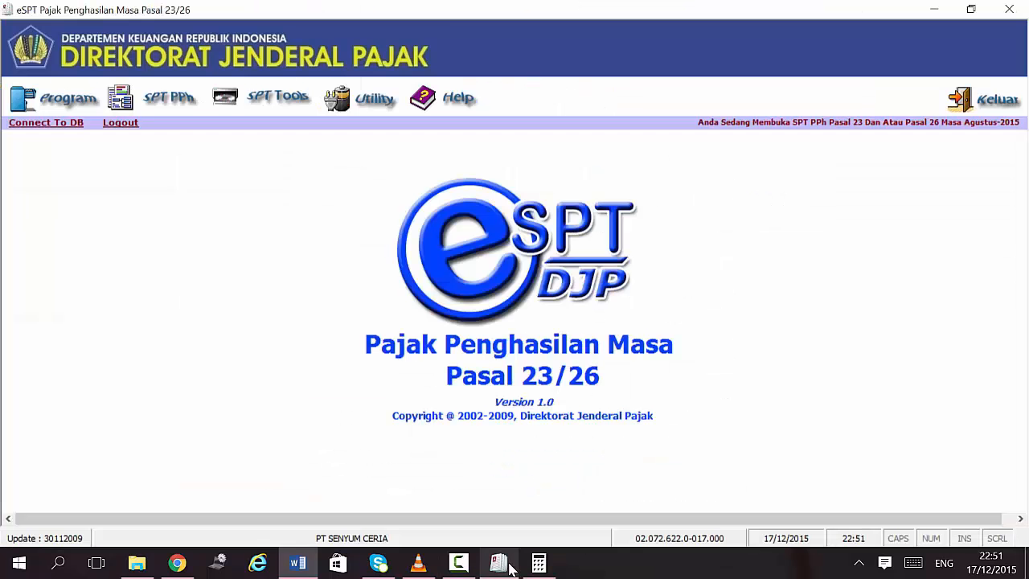
pyautogui.click(140, 102)
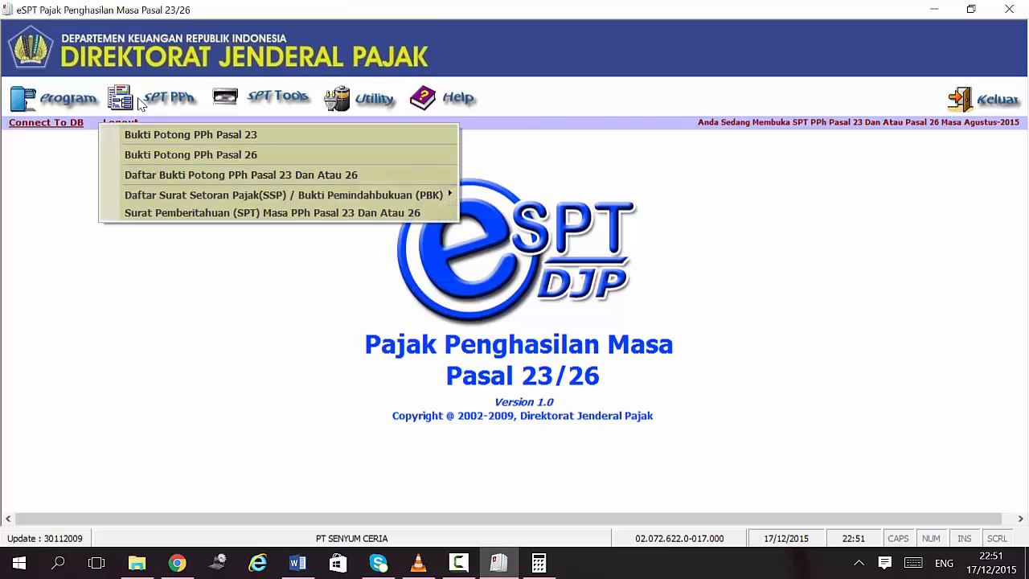
pyautogui.click(161, 155)
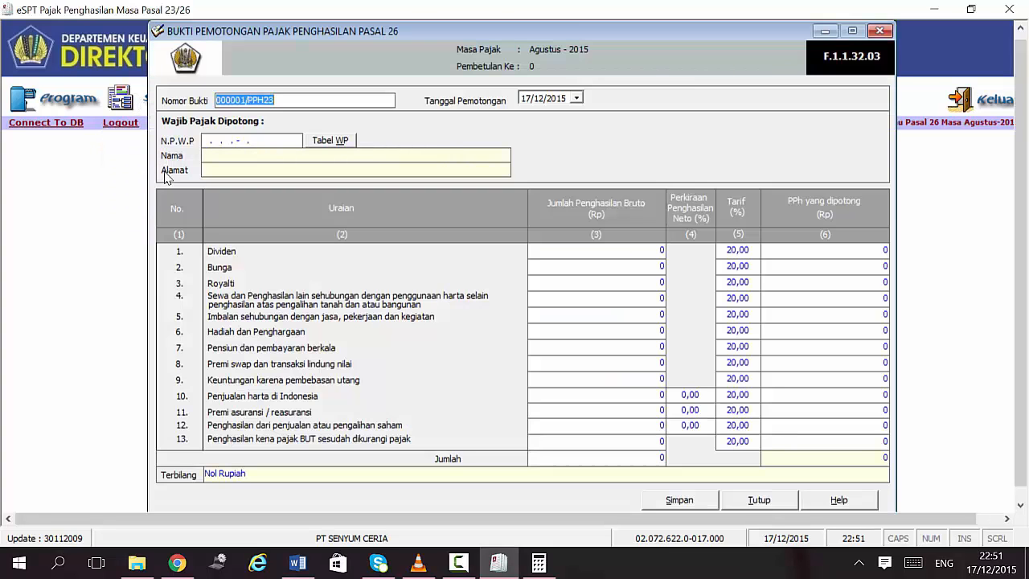
pyautogui.click(277, 100)
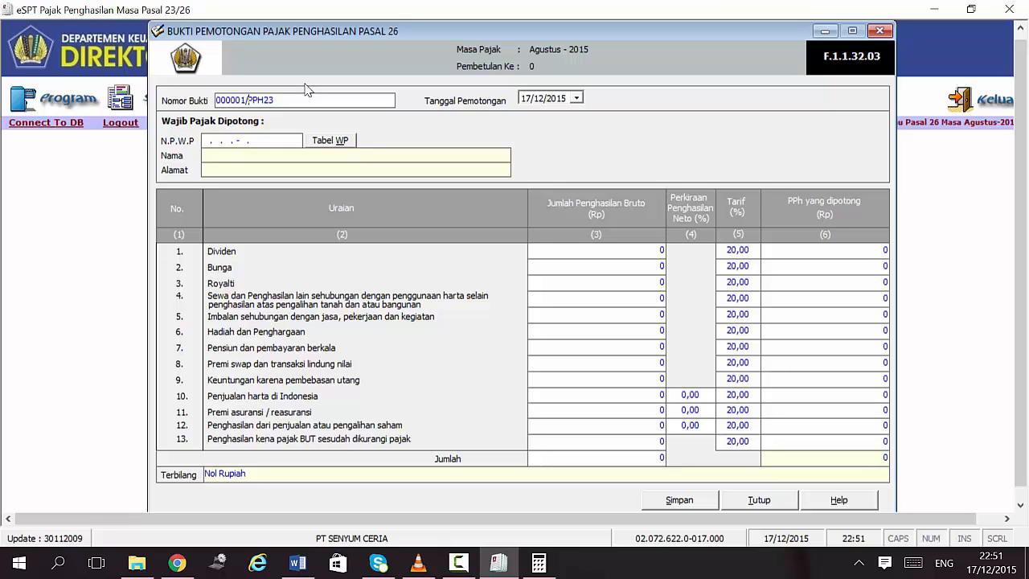
pyautogui.write('SC/08/2015')
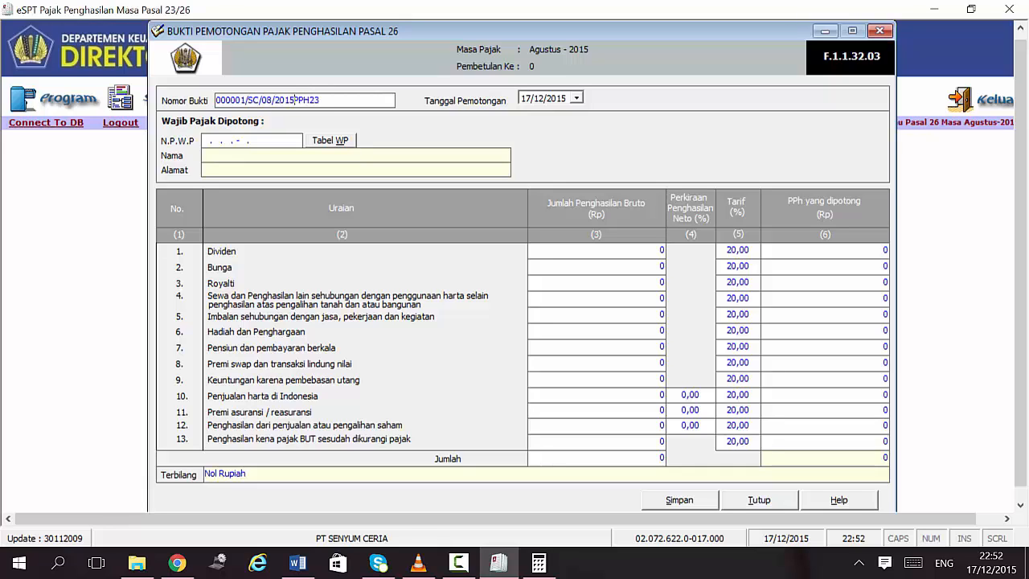
pyautogui.write('/P')
pyautogui.click(365, 96)
pyautogui.write('6')
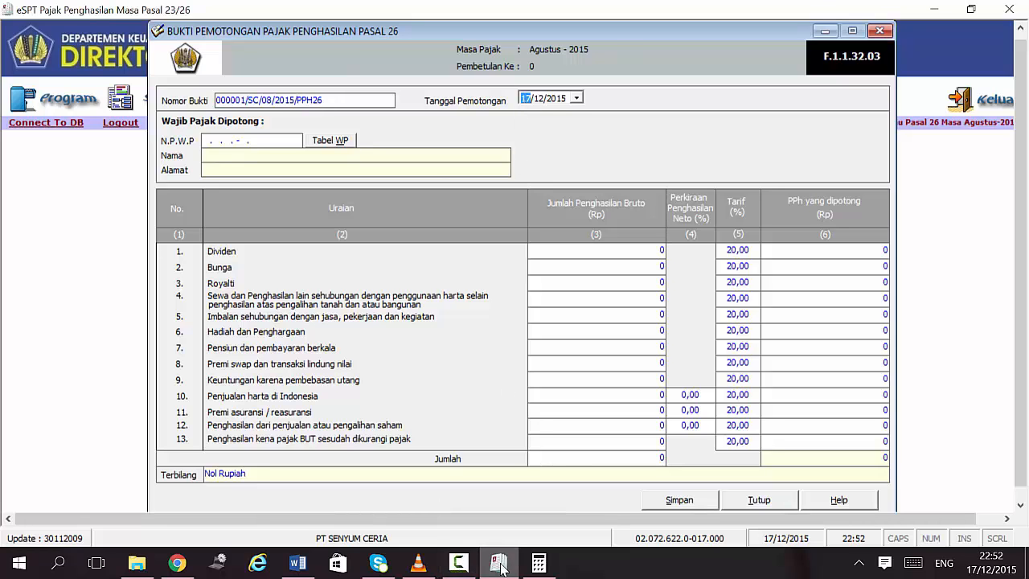
# Step: Set the slip's Tanggal Pemotongan to 20/08/2015
pyautogui.click(298, 563)
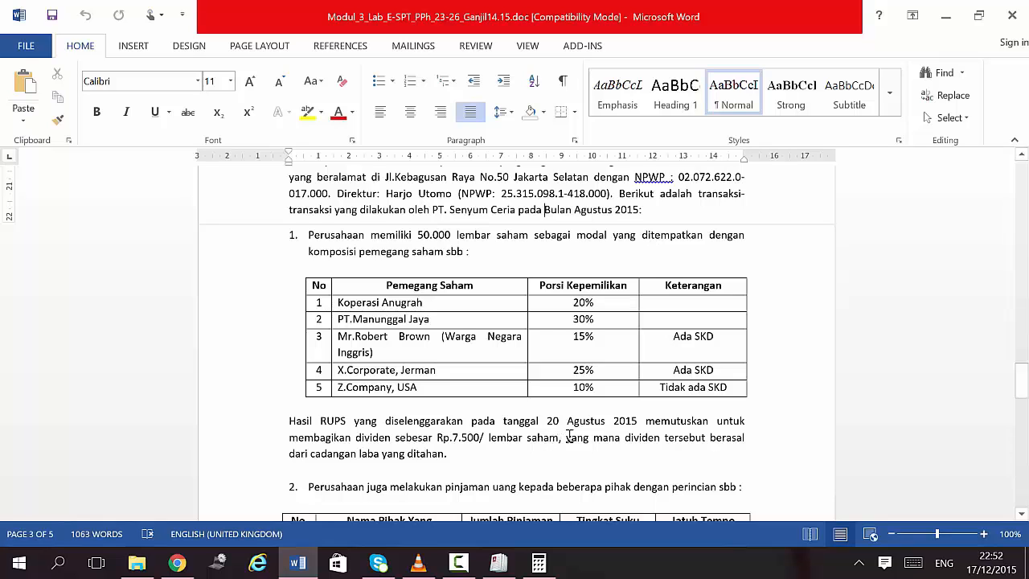
pyautogui.click(498, 565)
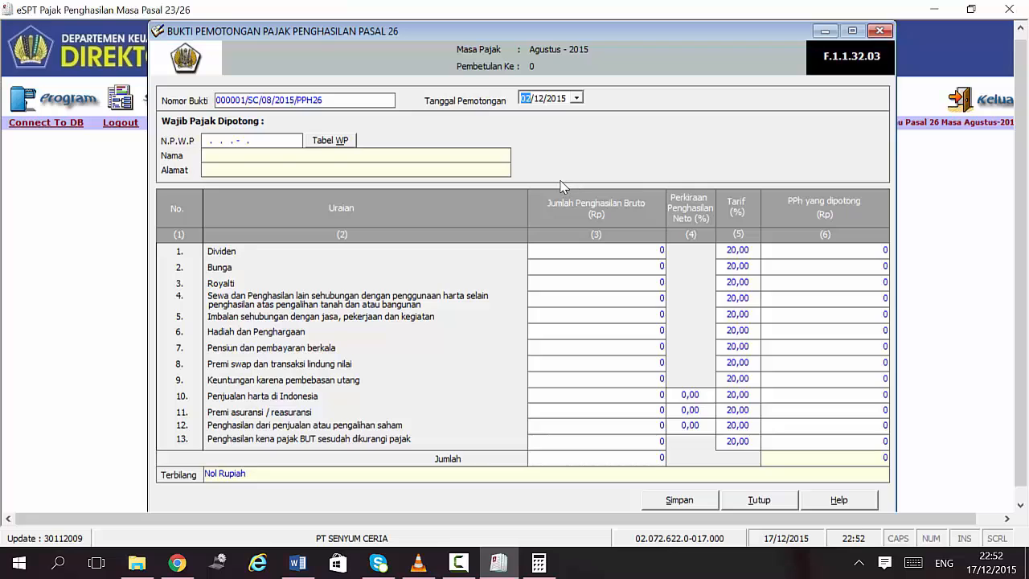
pyautogui.write('0')
pyautogui.click(539, 99)
pyautogui.write('08')
pyautogui.click(207, 143)
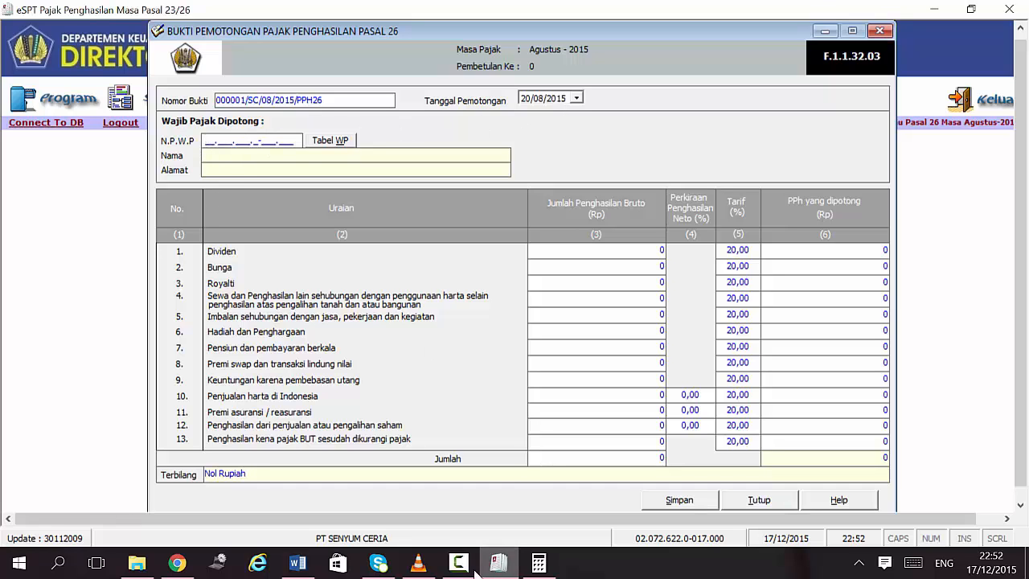
pyautogui.click(298, 563)
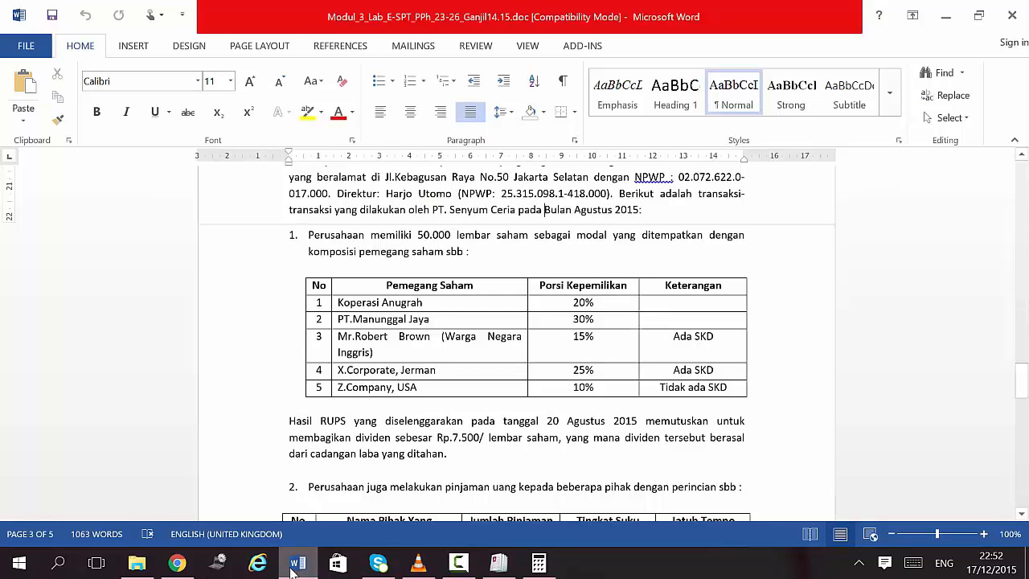
pyautogui.click(496, 571)
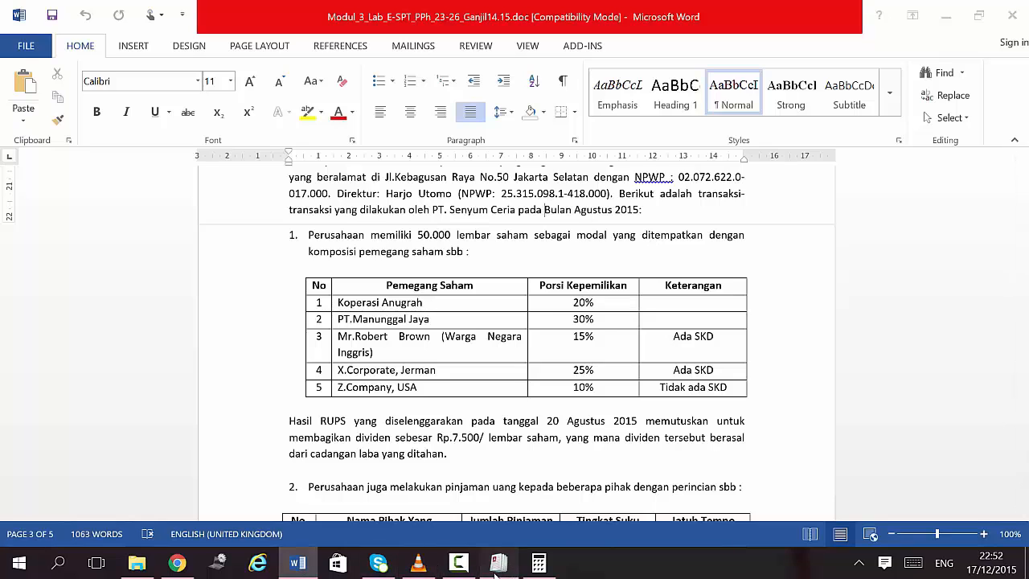
pyautogui.write('00')
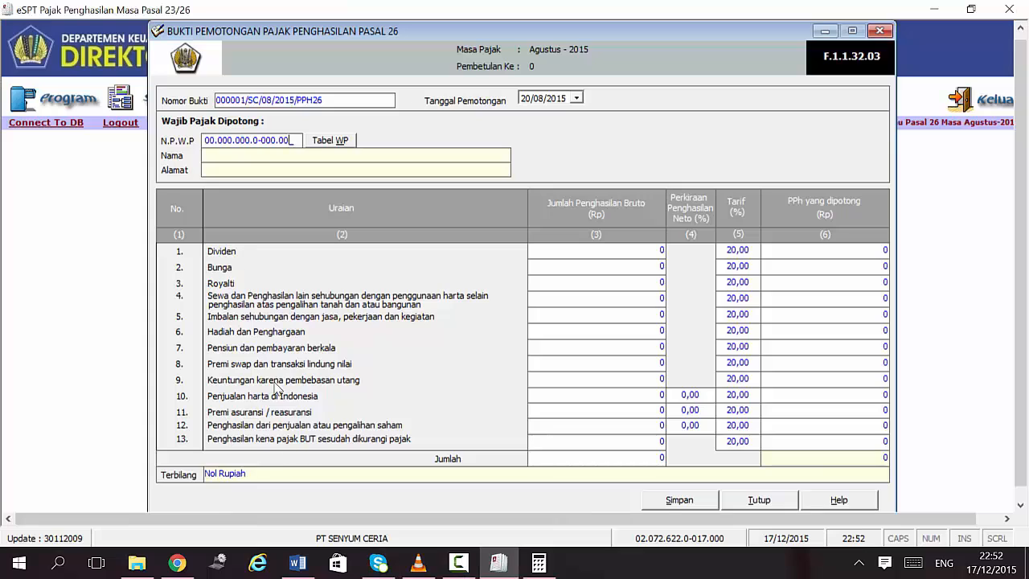
pyautogui.write('0000000000000')
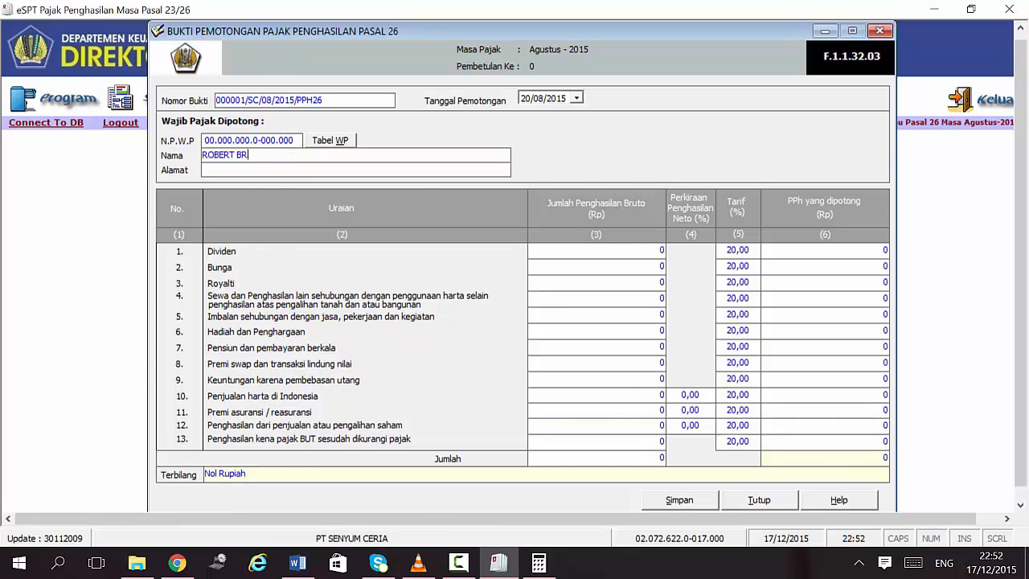
# Step: Open Calculator alongside the Word shareholder table
pyautogui.click(539, 563)
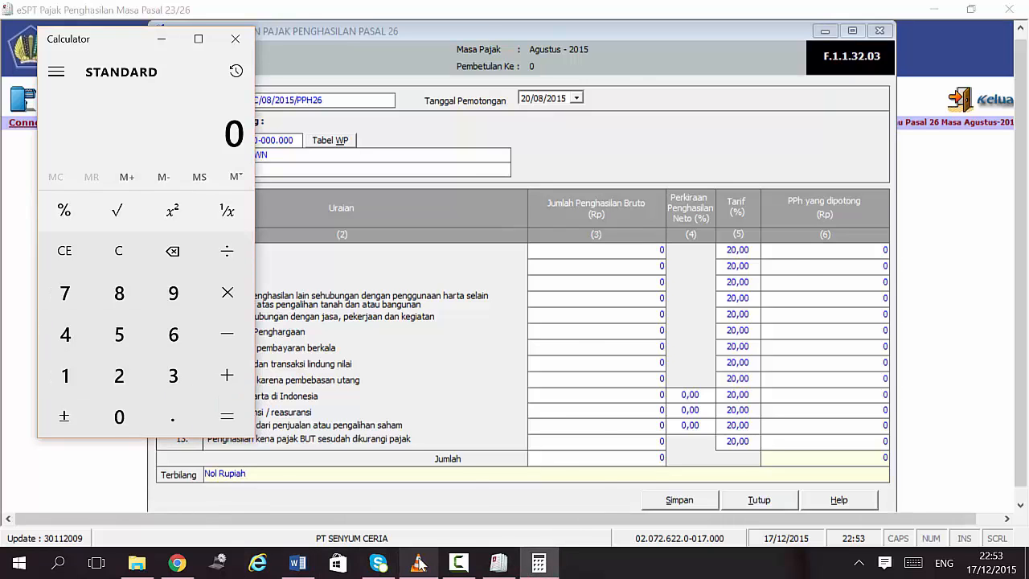
pyautogui.click(298, 563)
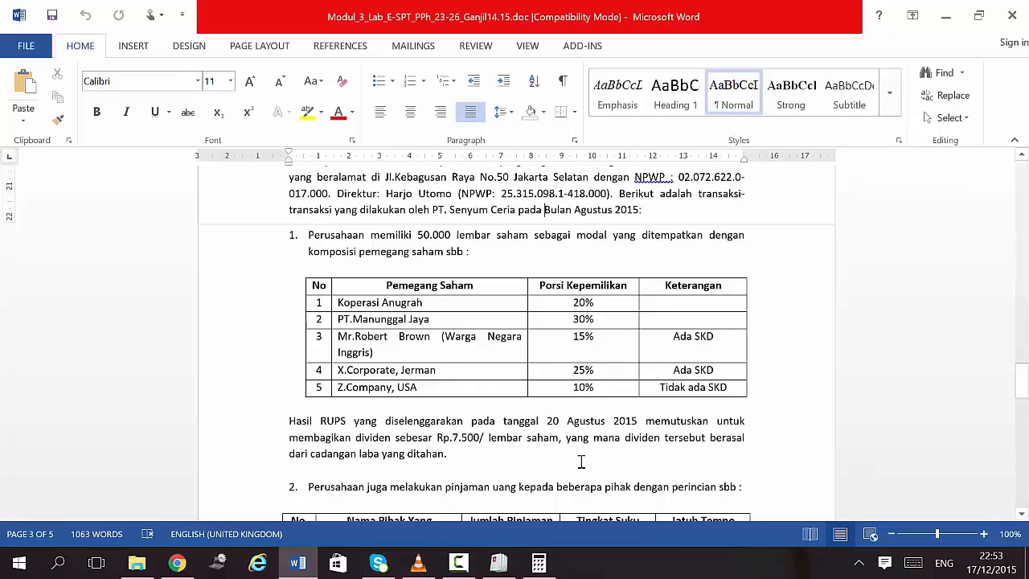
pyautogui.click(539, 566)
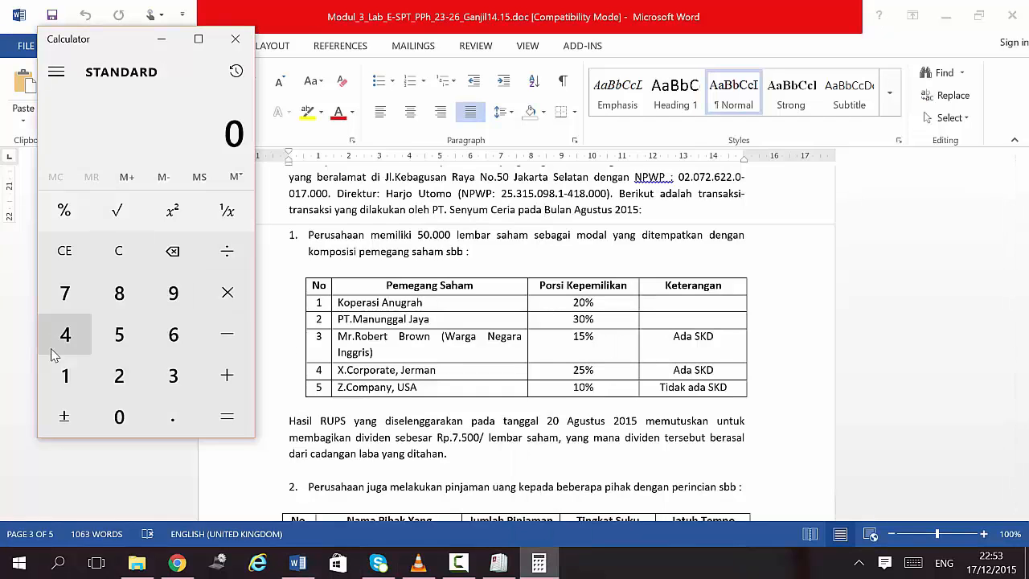
# Step: Compute the shareholder's 7,500 shares as 15 ÷ 100 × 50,000
pyautogui.click(65, 376)
pyautogui.click(119, 335)
pyautogui.click(65, 210)
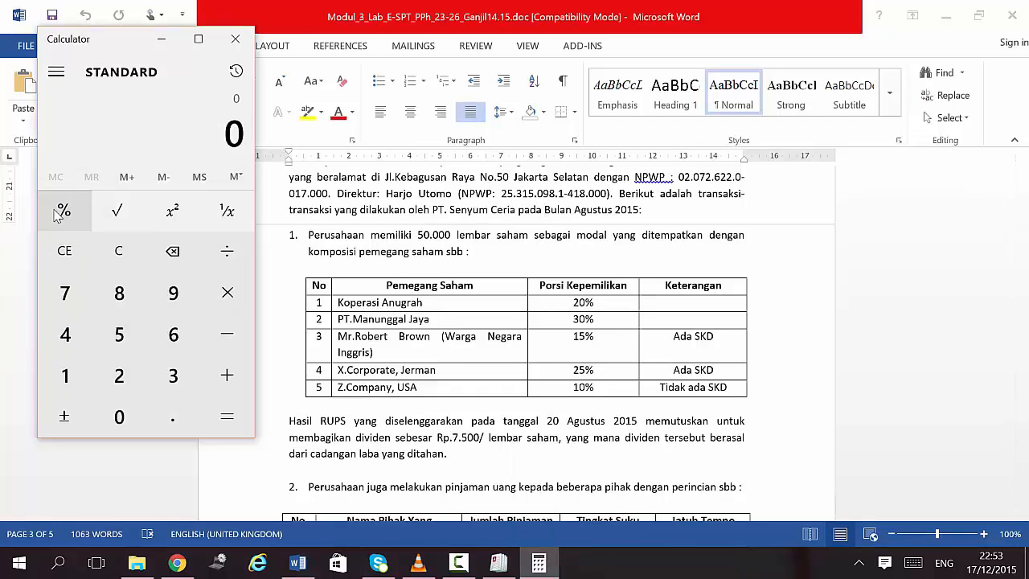
pyautogui.click(65, 376)
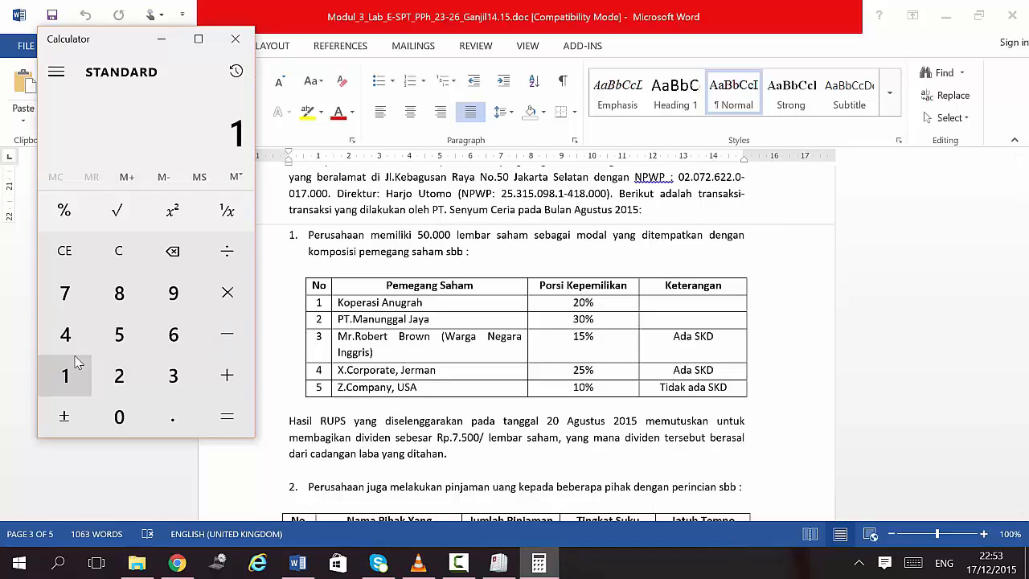
pyautogui.click(119, 335)
pyautogui.click(225, 251)
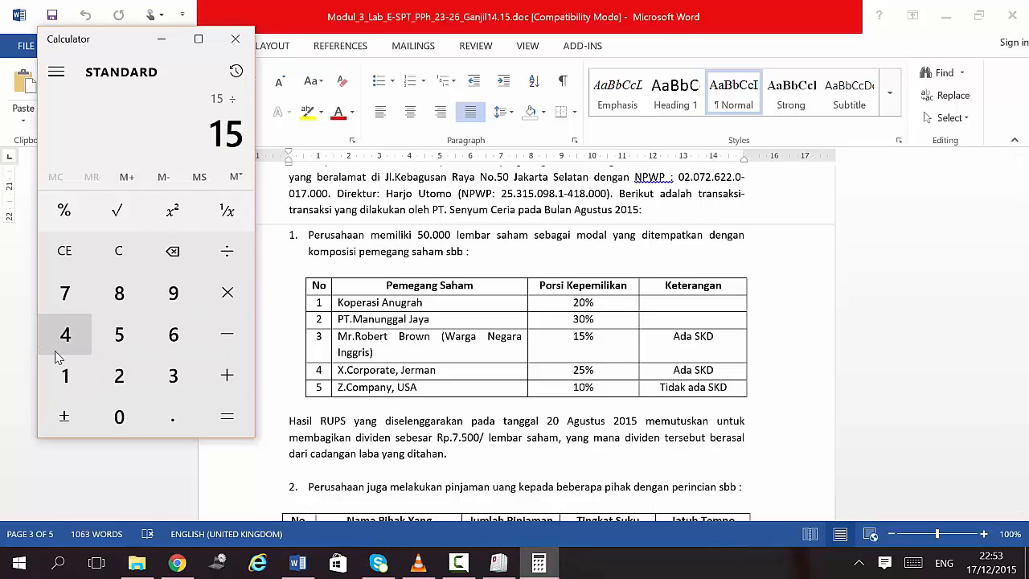
pyautogui.click(65, 374)
pyautogui.doubleClick(110, 414)
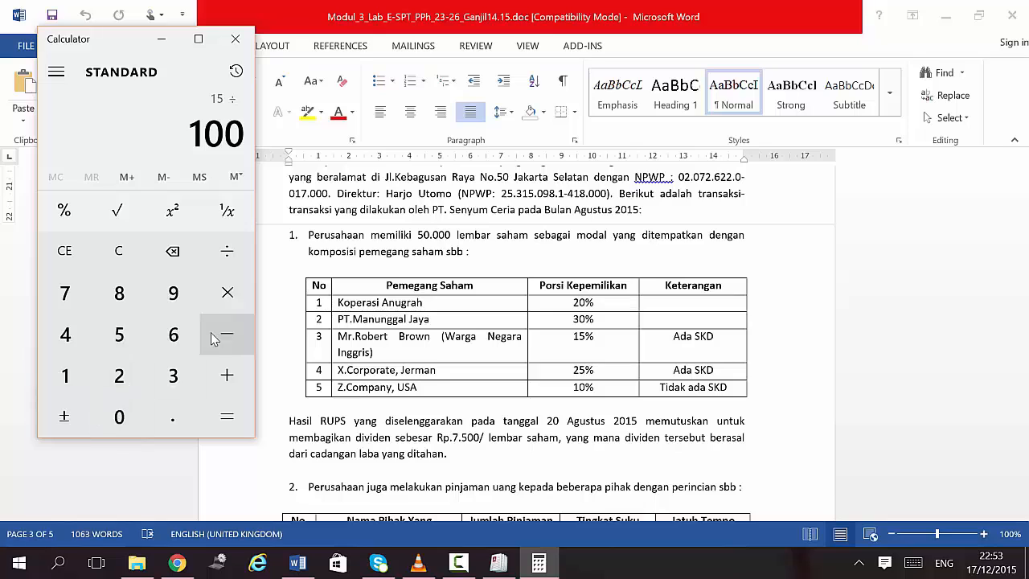
pyautogui.click(228, 293)
pyautogui.click(118, 351)
pyautogui.click(113, 415)
pyautogui.click(112, 415)
pyautogui.click(112, 415)
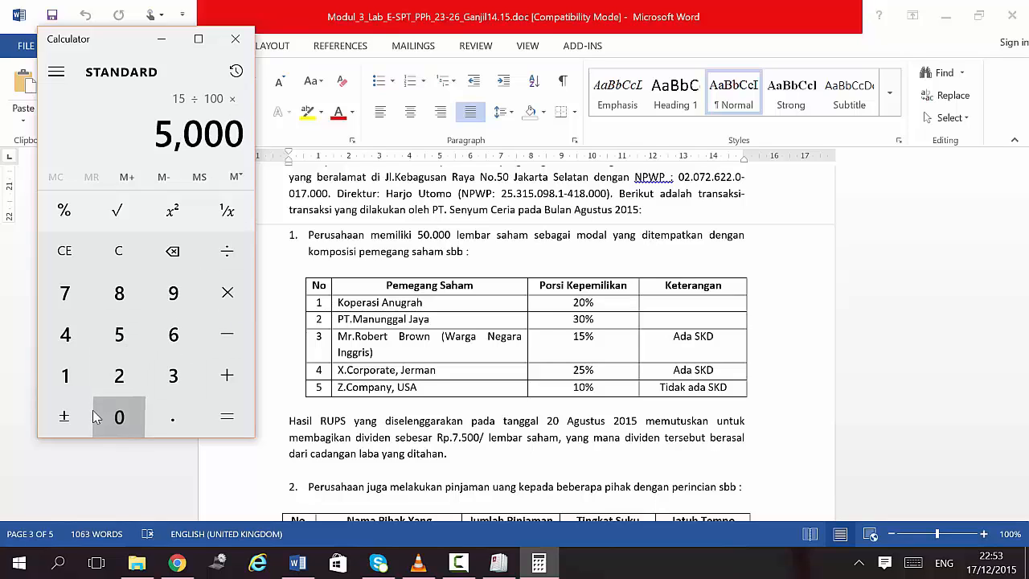
pyautogui.click(113, 415)
pyautogui.click(112, 415)
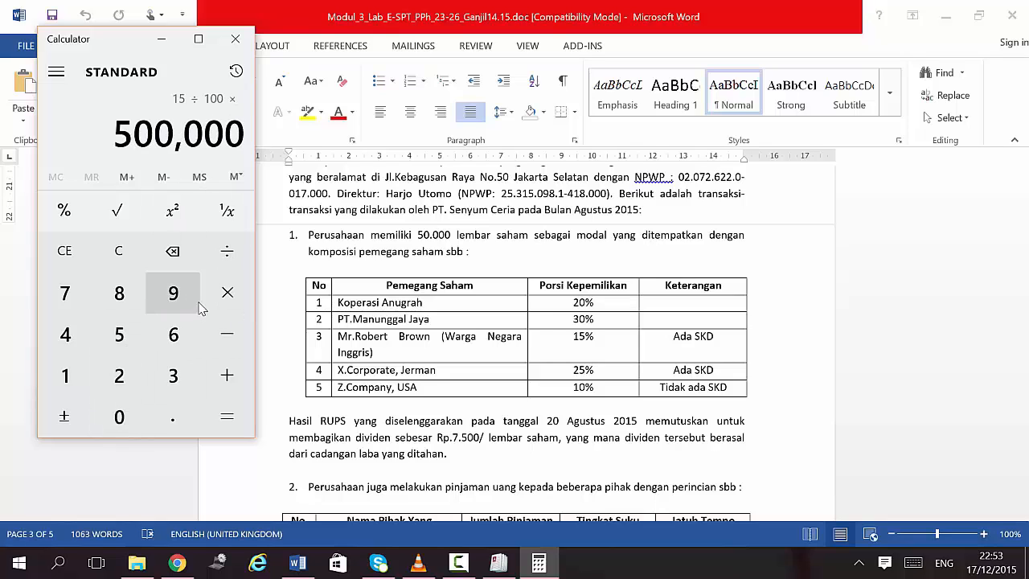
pyautogui.press('BackSpace')
pyautogui.click(228, 417)
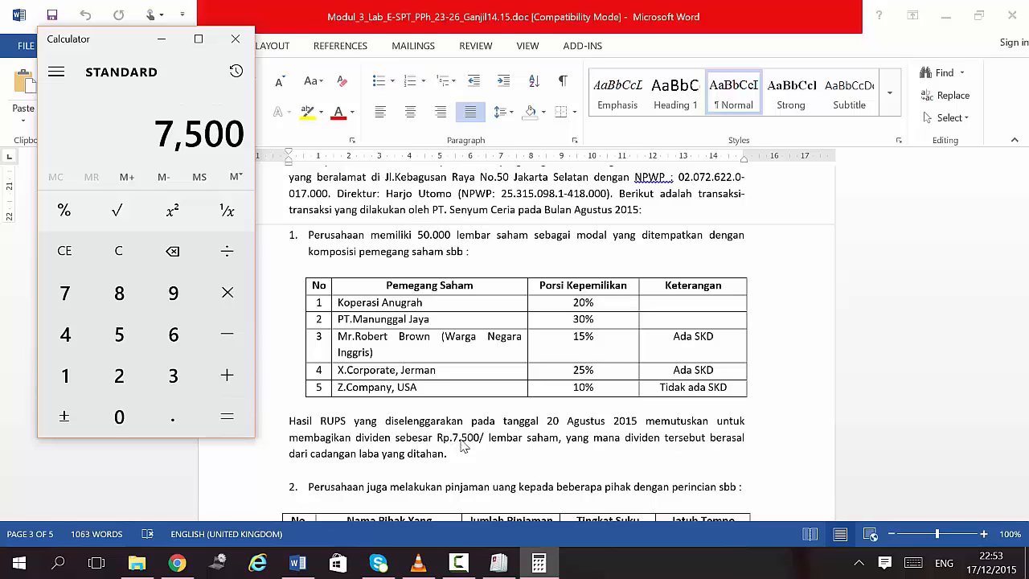
# Step: Multiply 7,500 shares by Rp 7,500 to get the 56,250,000 dividend, then return to eSPT
pyautogui.click(230, 295)
pyautogui.click(65, 294)
pyautogui.click(114, 341)
pyautogui.click(115, 415)
pyautogui.click(115, 416)
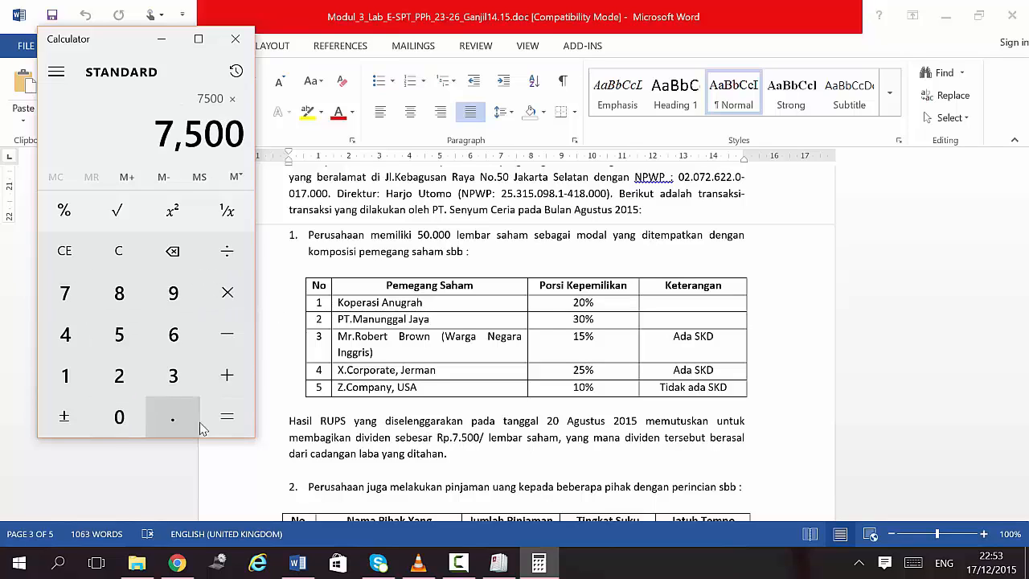
pyautogui.click(221, 419)
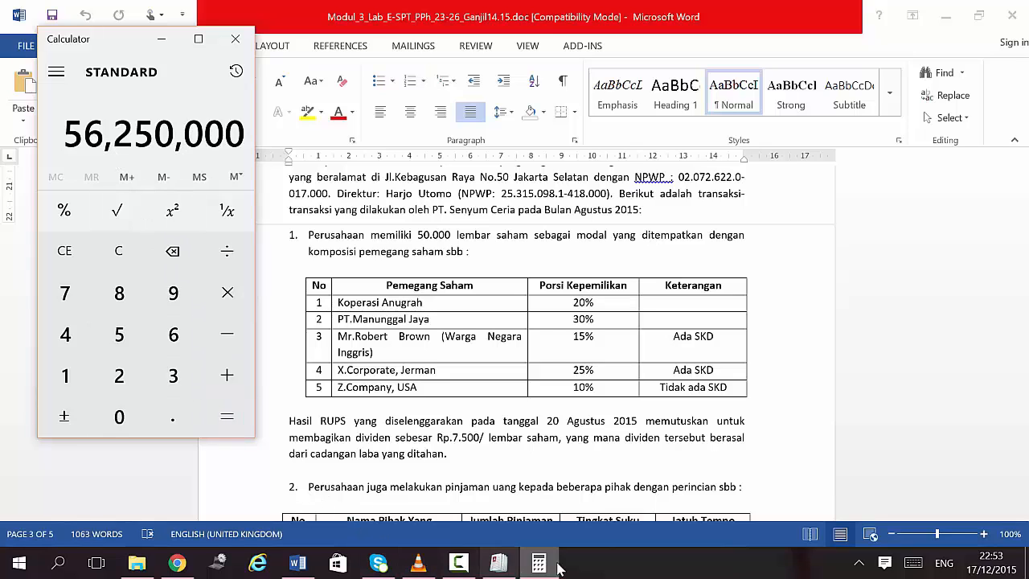
pyautogui.click(498, 563)
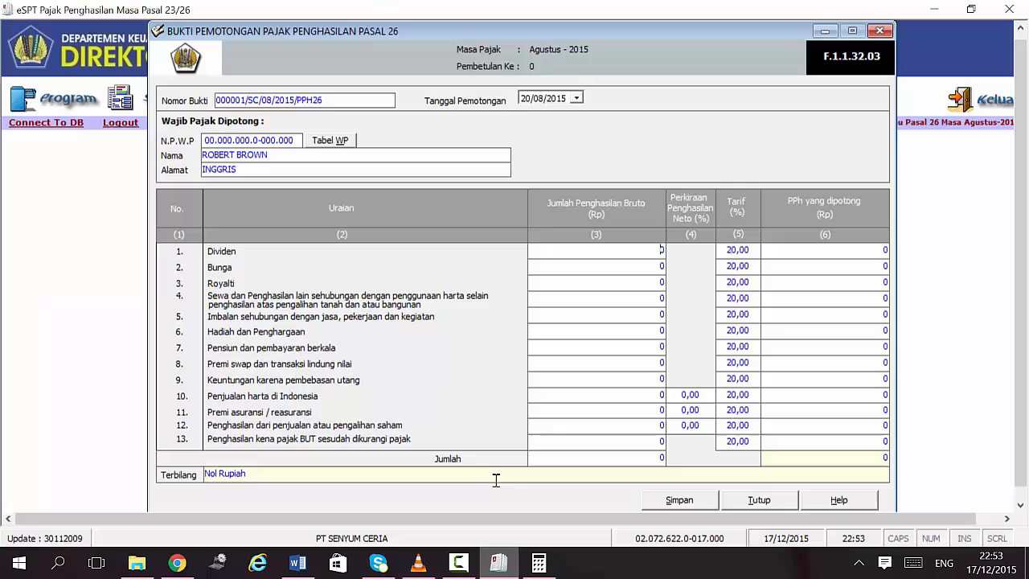
# Step: Enter a 56,250,000 gross dividend at a 15% rate (8,437,500 withheld) and save the slip
pyautogui.click(662, 251)
pyautogui.write('5')
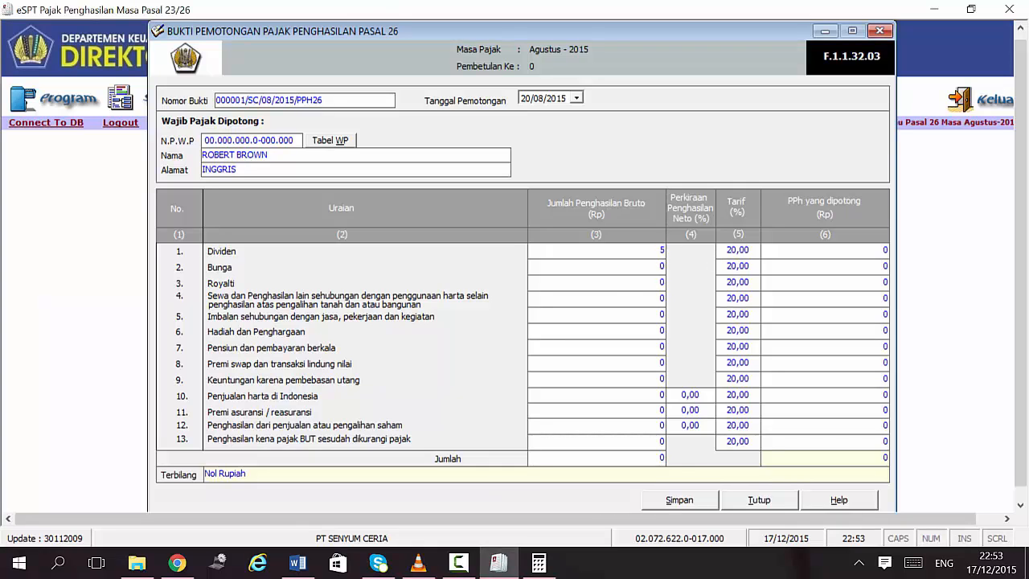
pyautogui.write('6250000')
pyautogui.click(729, 250)
pyautogui.moveTo(729, 251); pyautogui.dragTo(752, 250)
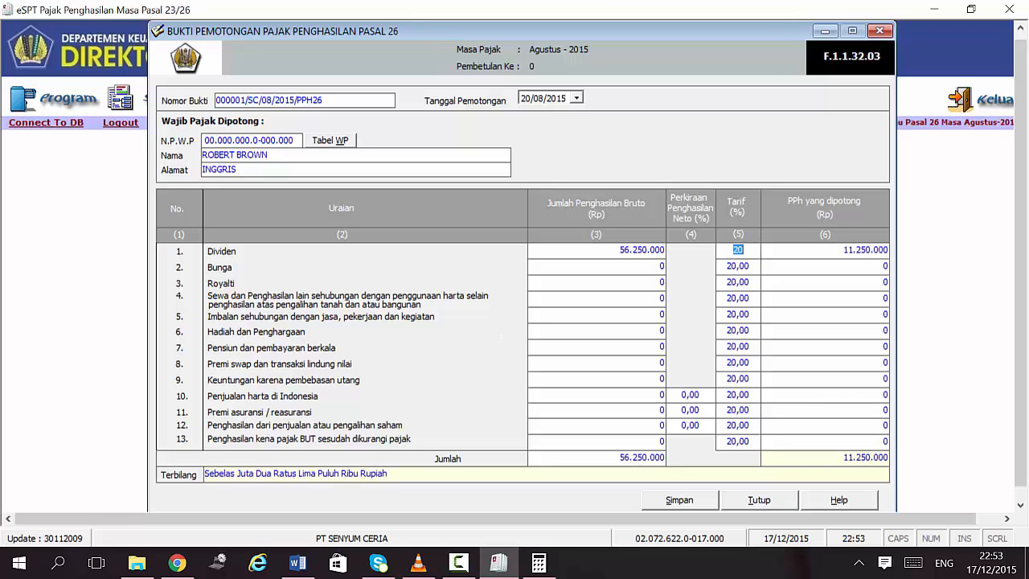
pyautogui.write('15')
pyautogui.click(814, 255)
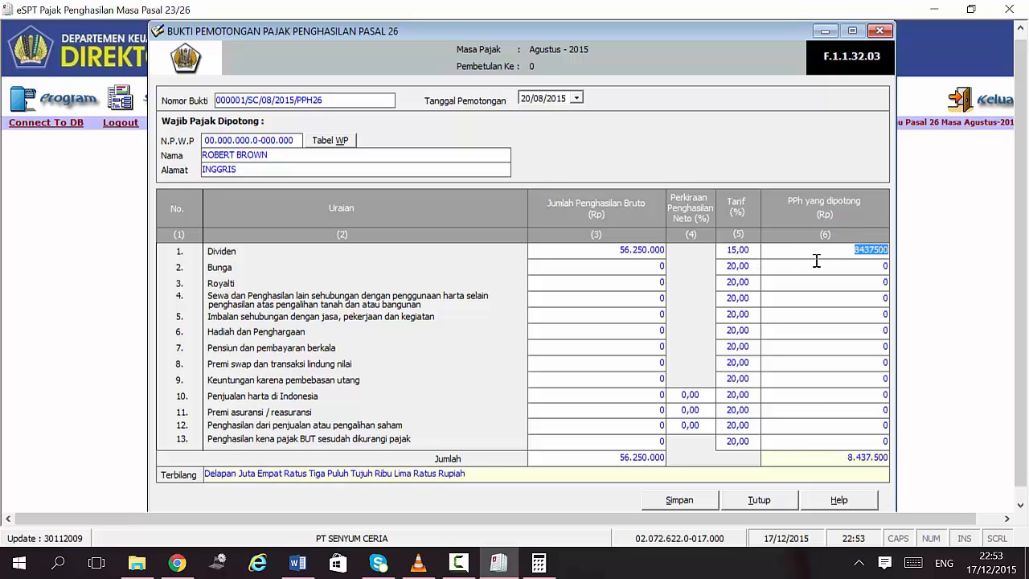
pyautogui.click(860, 253)
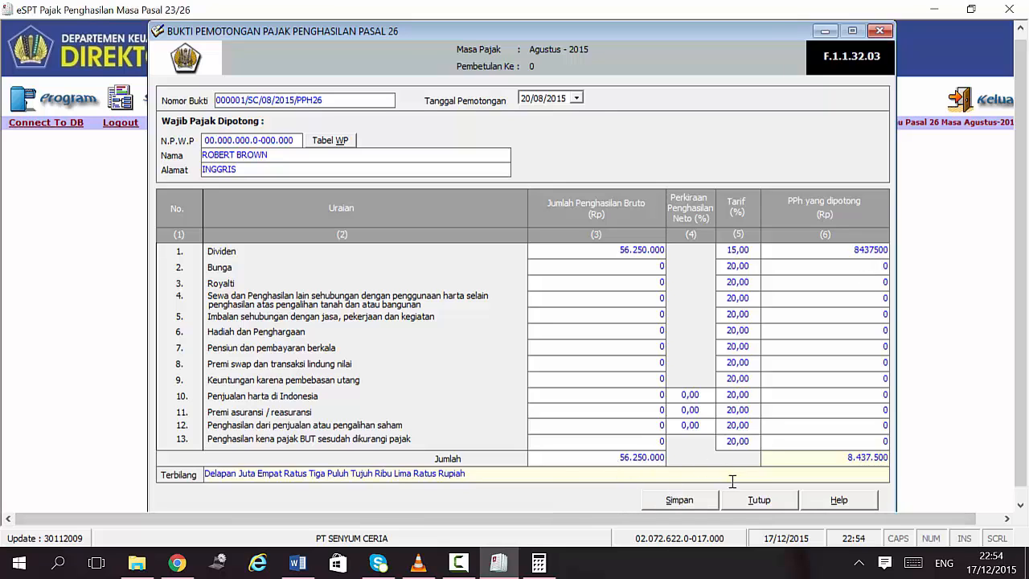
pyautogui.click(680, 502)
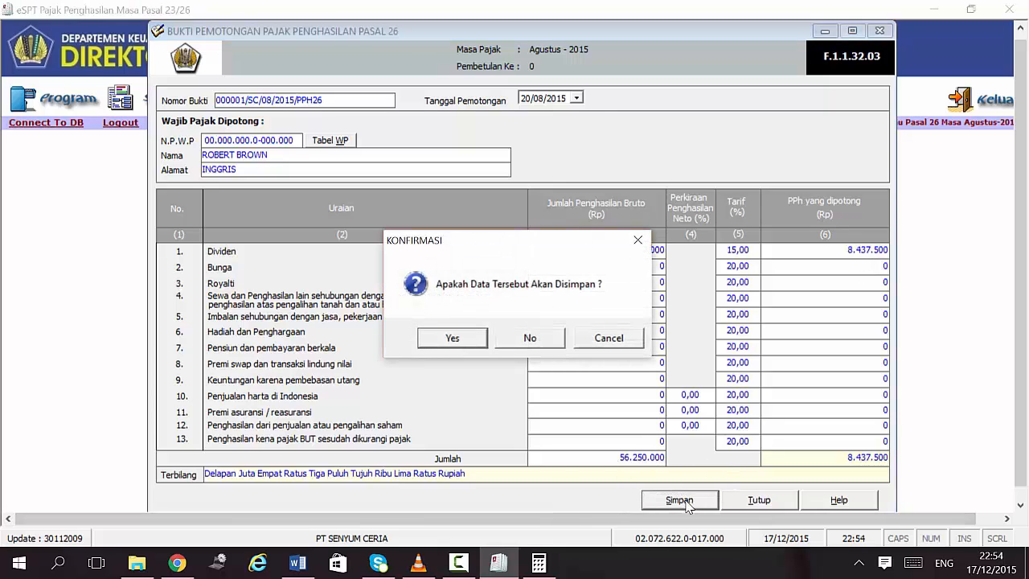
# Step: Confirm saving the first dividend slip and return to the blank new Pasal 26 slip
pyautogui.click(453, 338)
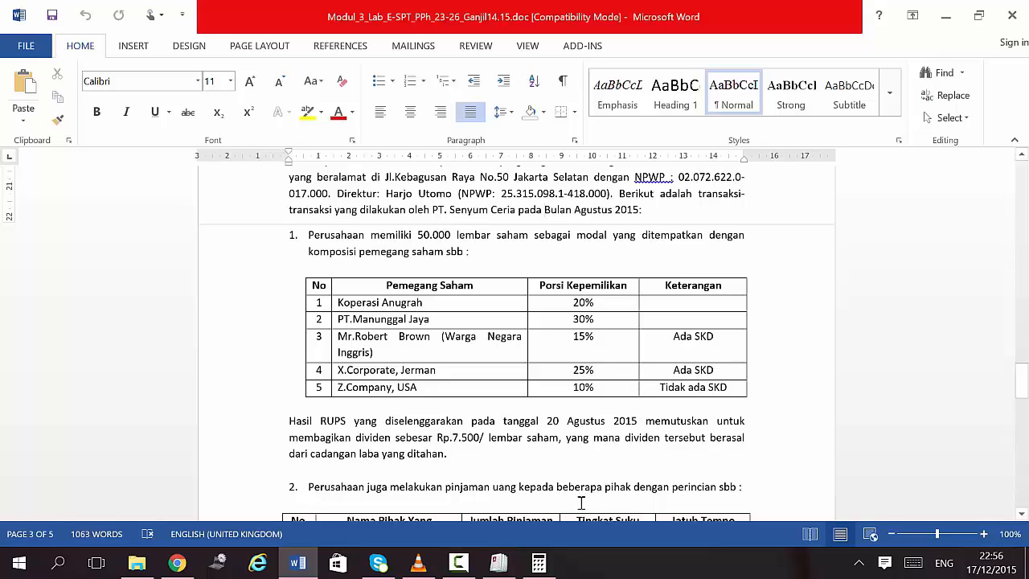
pyautogui.click(500, 563)
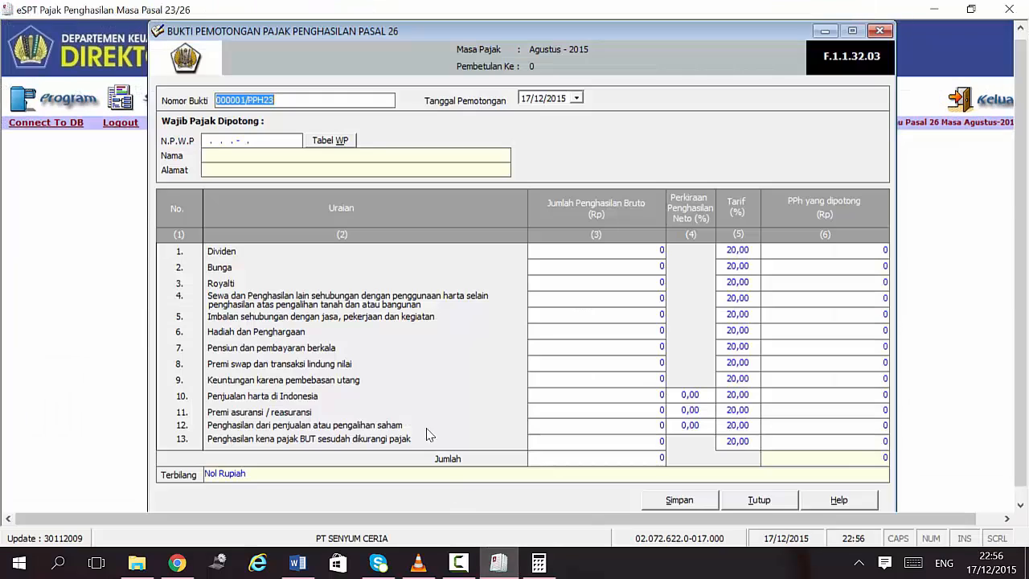
# Step: Change the slip number to 000002/SC/08/2015/PPH26
pyautogui.click(244, 100)
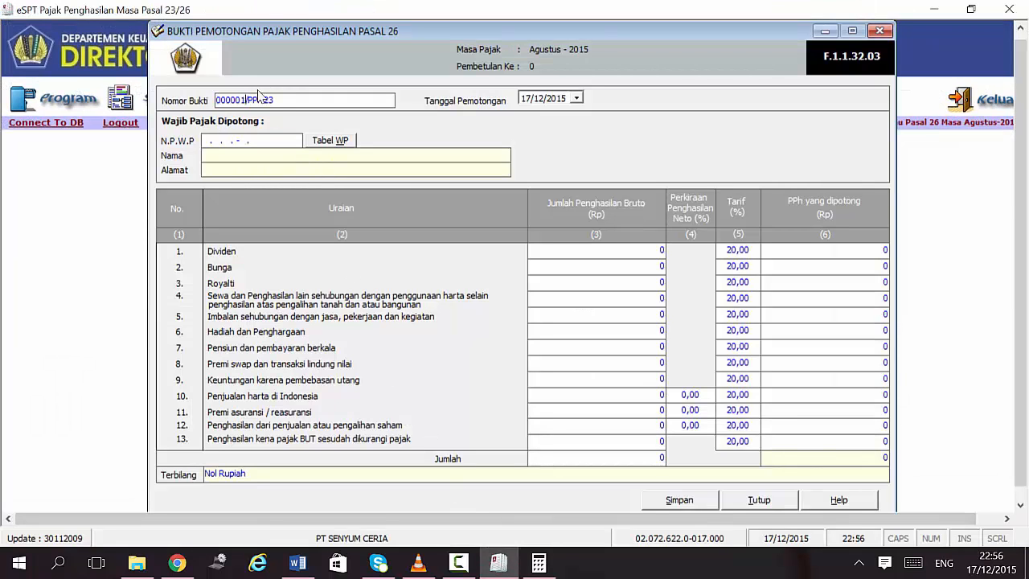
pyautogui.press('BackSpace')
pyautogui.write('2/SC.08')
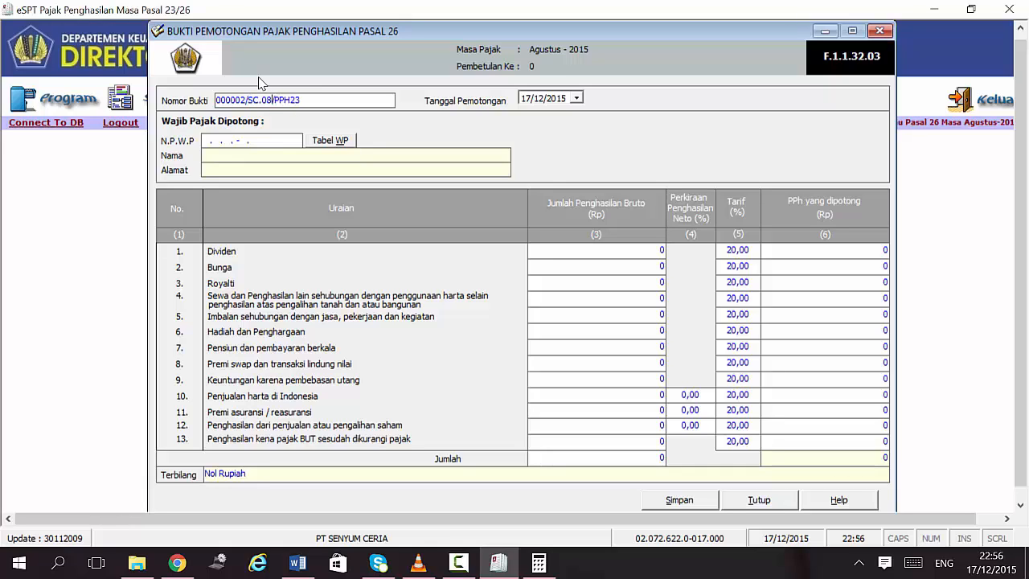
pyautogui.write('/2015')
pyautogui.press('End')
pyautogui.press('BackSpace')
pyautogui.write('6')
pyautogui.moveTo(290, 100); pyautogui.dragTo(249, 99)
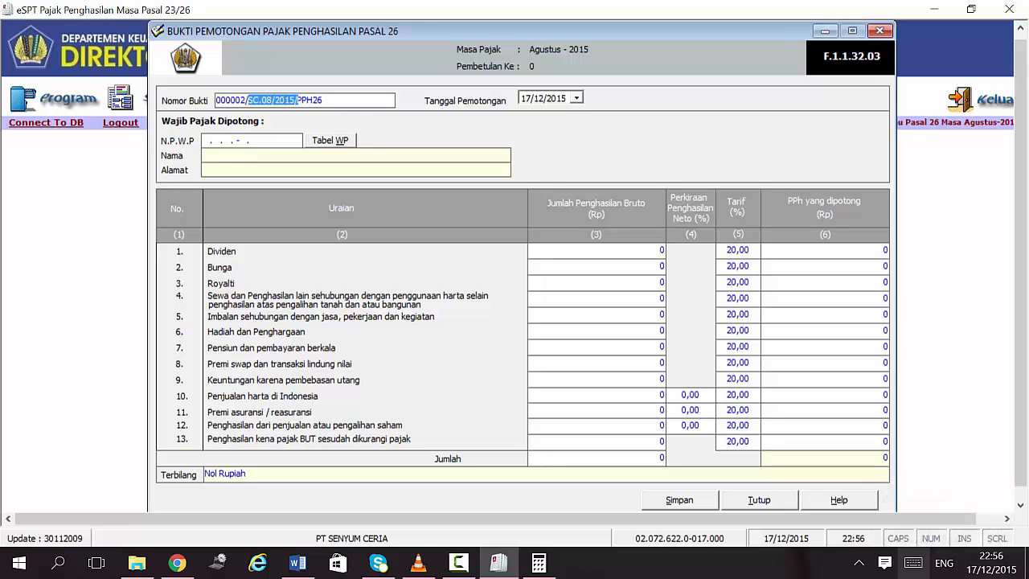
pyautogui.click(264, 99)
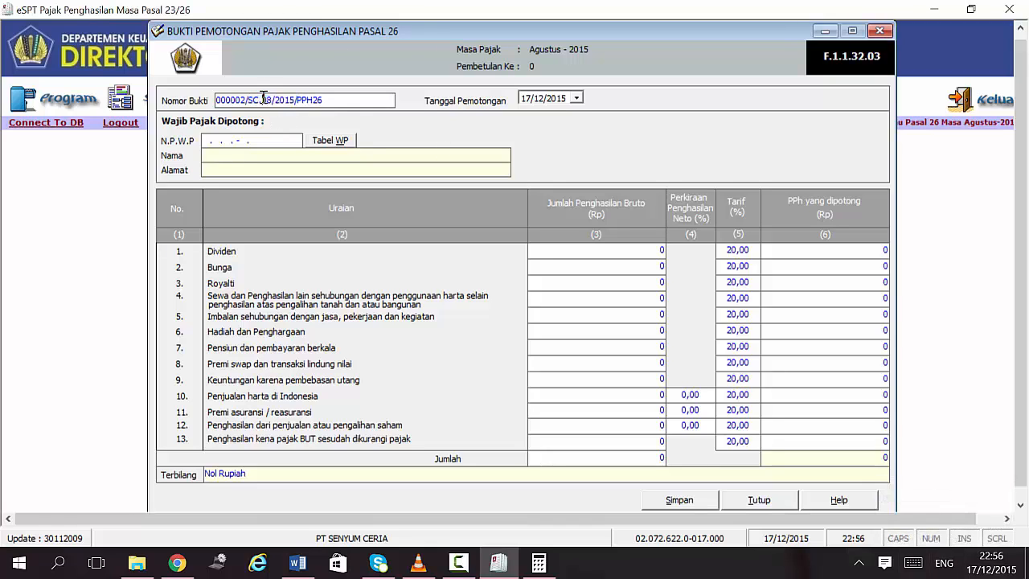
pyautogui.press('BackSpace')
pyautogui.write('/')
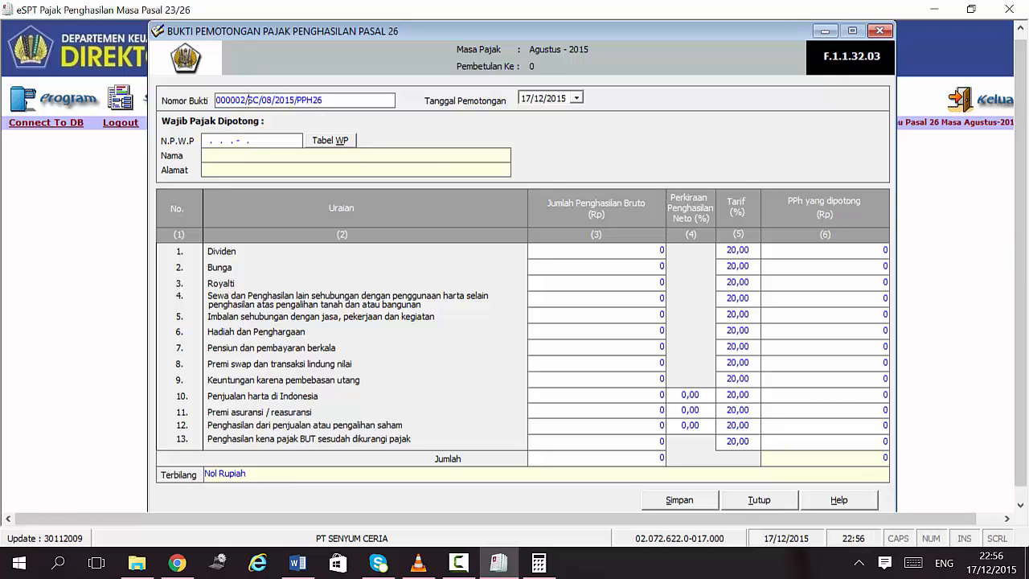
pyautogui.moveTo(248, 100); pyautogui.dragTo(259, 100)
pyautogui.hotkey('shift', 'Right')
pyautogui.hotkey('shift', 'Right')
pyautogui.hotkey('shift', 'Right')
pyautogui.hotkey('shift', 'Right')
pyautogui.hotkey('shift', 'Right')
pyautogui.hotkey('shift', 'Right')
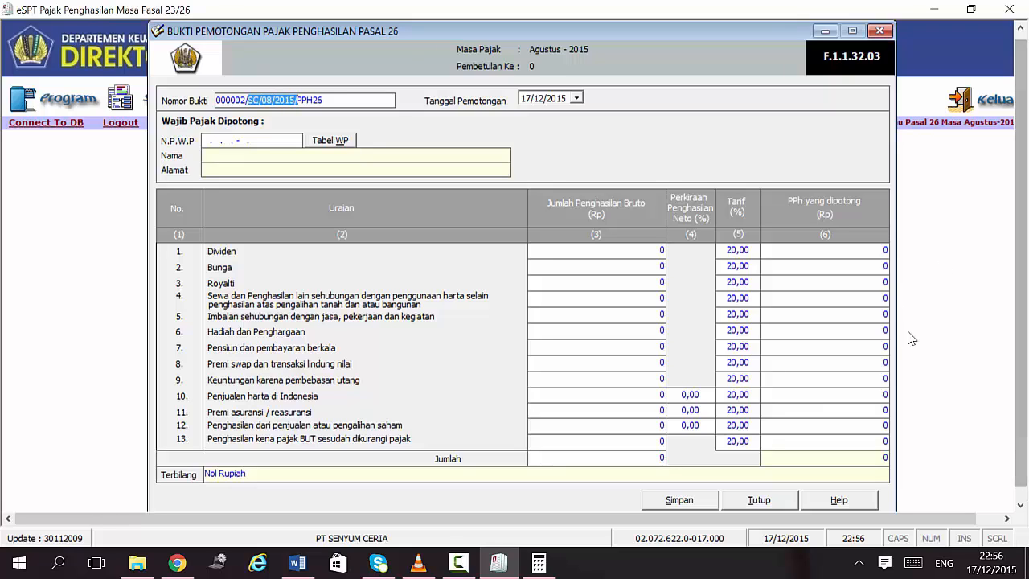
# Step: Set the withholding date's day to 20 and fill the NPWP with all zeros
pyautogui.click(535, 99)
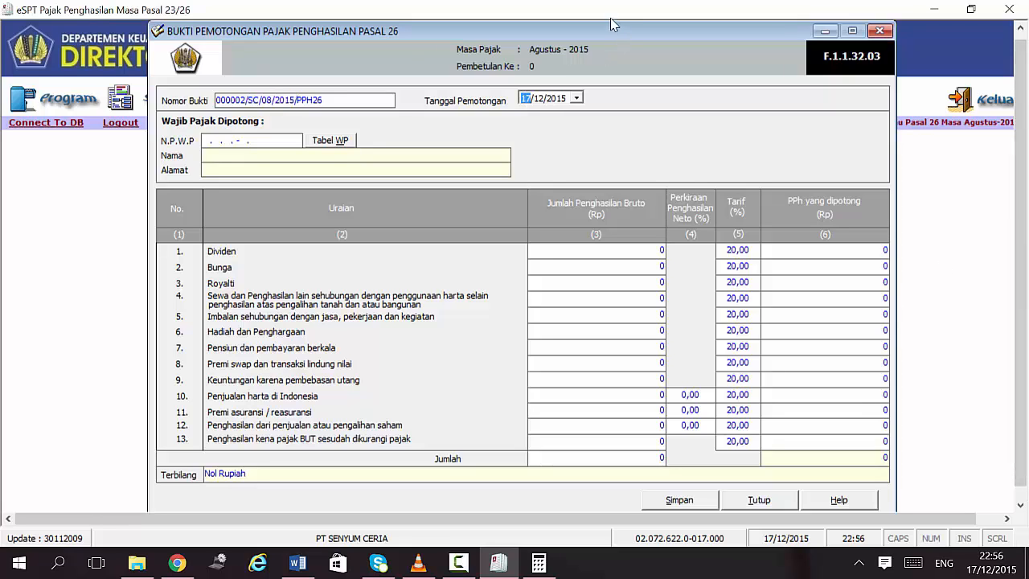
pyautogui.write('20')
pyautogui.press('Tab')
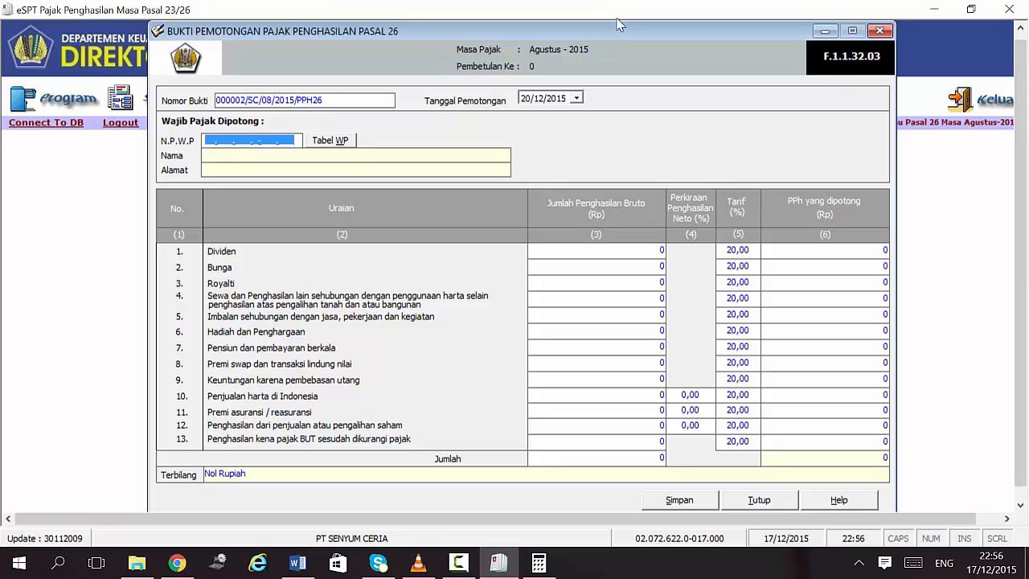
pyautogui.click(543, 100)
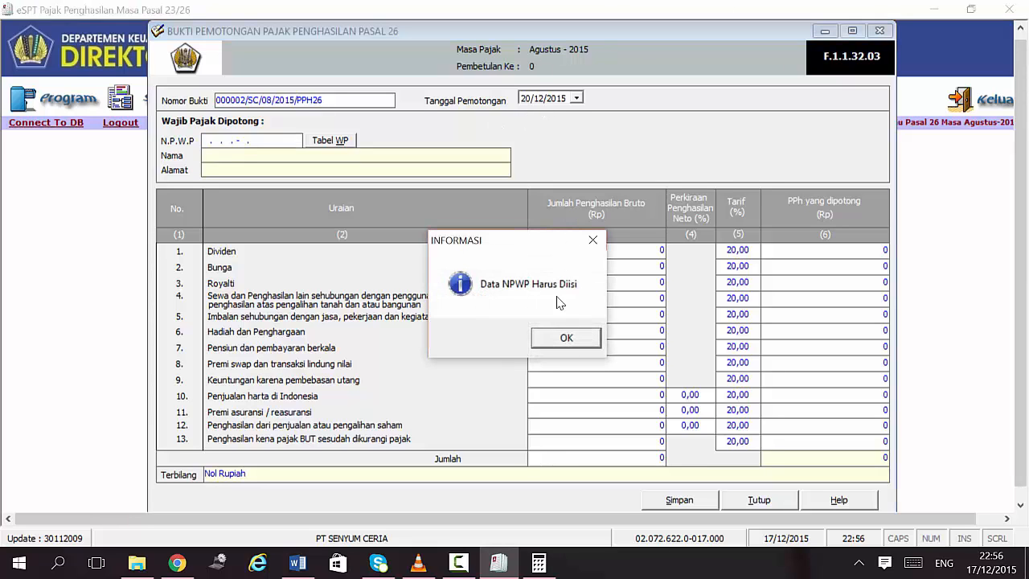
pyautogui.click(573, 341)
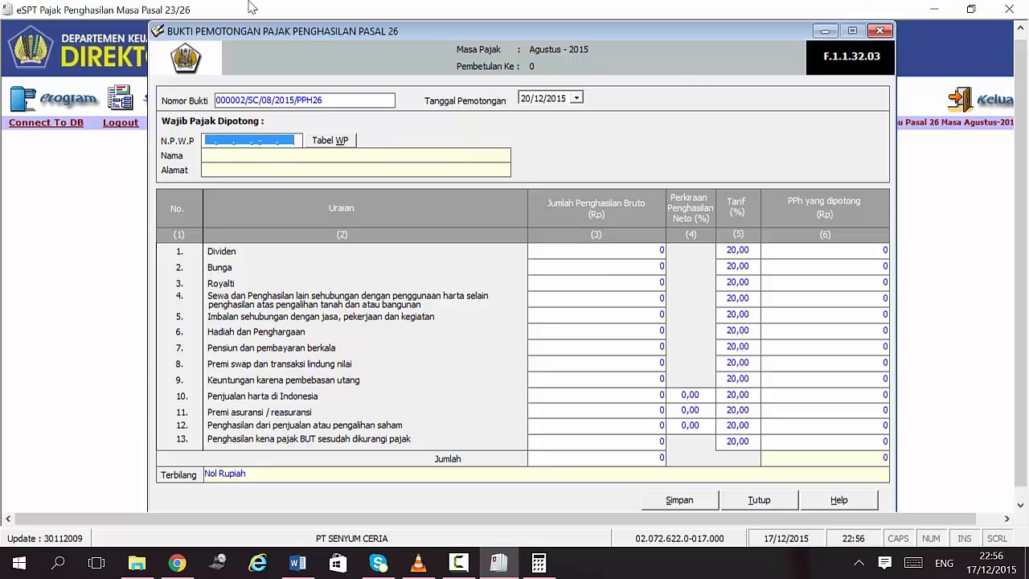
pyautogui.write('00000000000000')
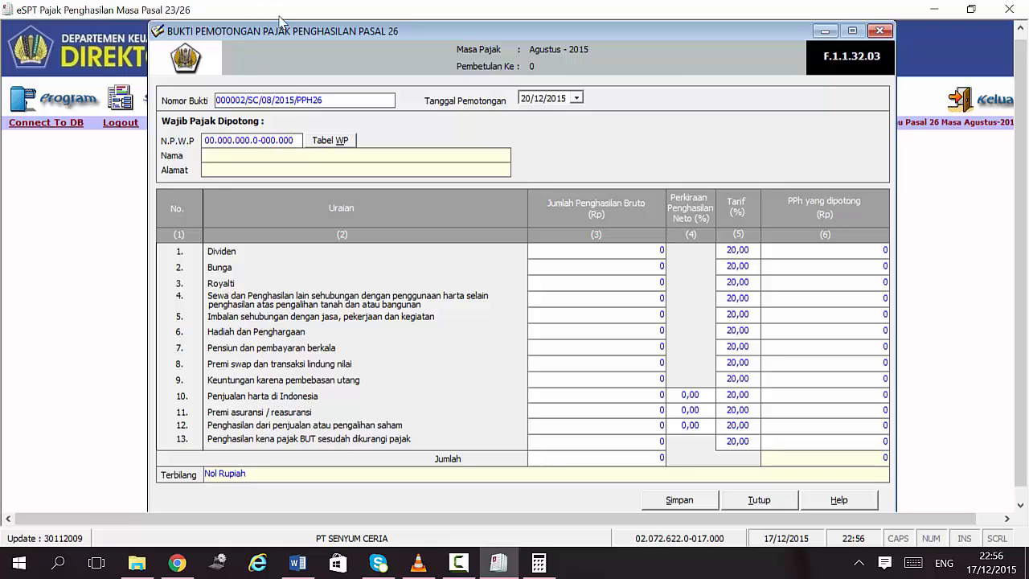
# Step: Date the slip 20/08/2015, enter name X CORPORATE and address JERMAN, then view the Word exercise
pyautogui.click(536, 97)
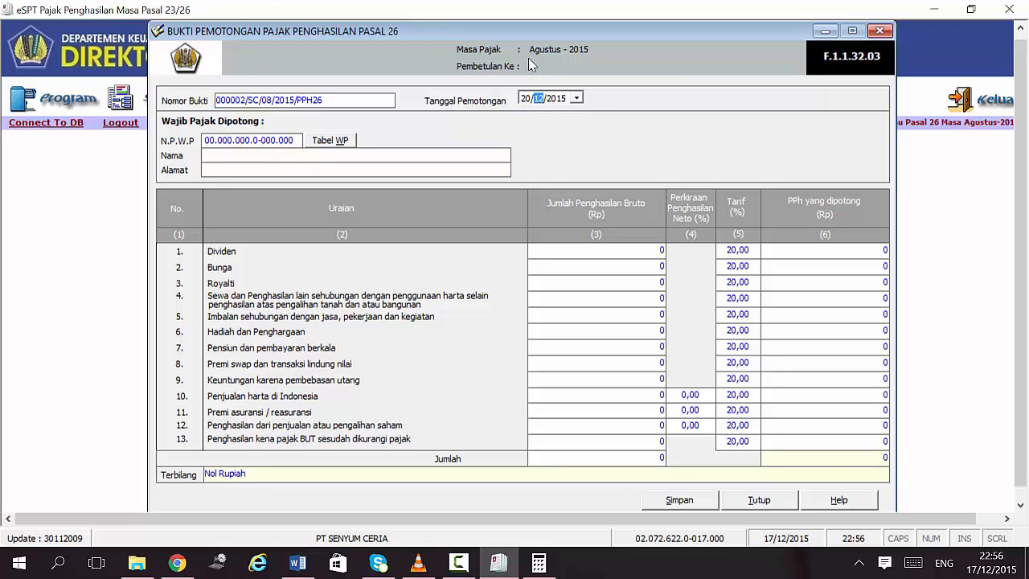
pyautogui.write('08')
pyautogui.click(239, 156)
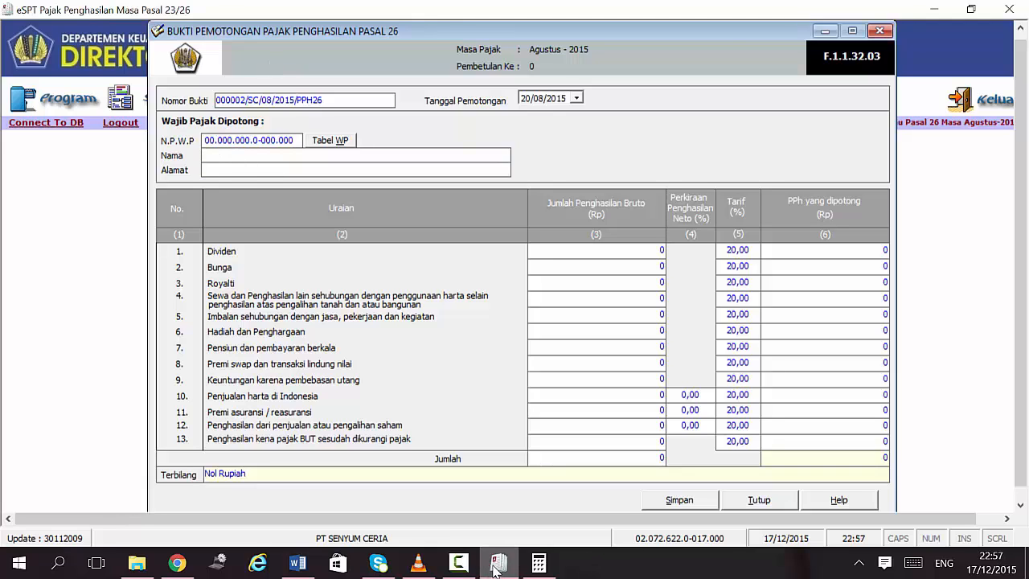
pyautogui.write('X CORPORAT')
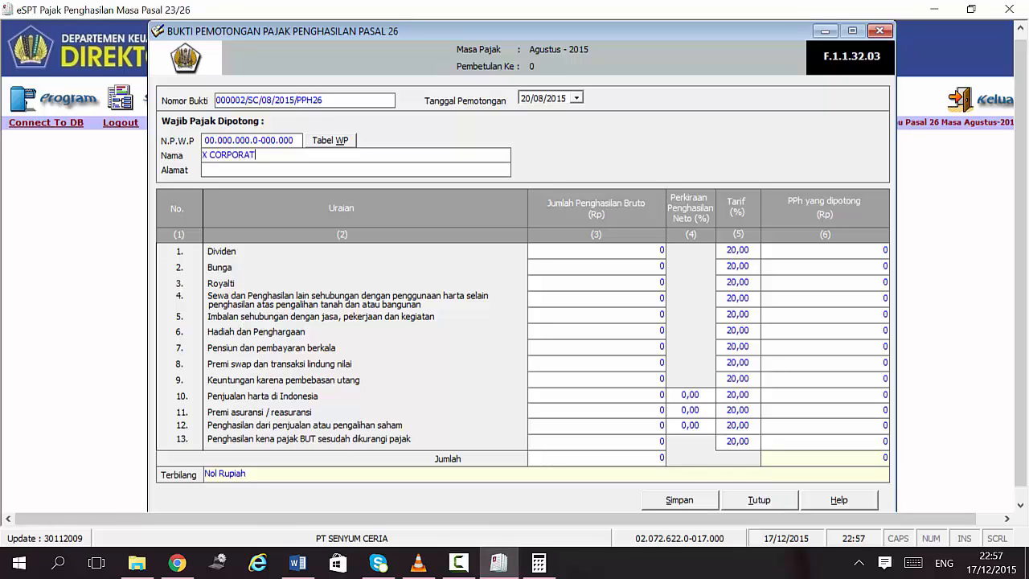
pyautogui.write('GERMA')
pyautogui.press('BackSpace')
pyautogui.press('BackSpace')
pyautogui.press('BackSpace')
pyautogui.write('JERMAN')
pyautogui.click(297, 567)
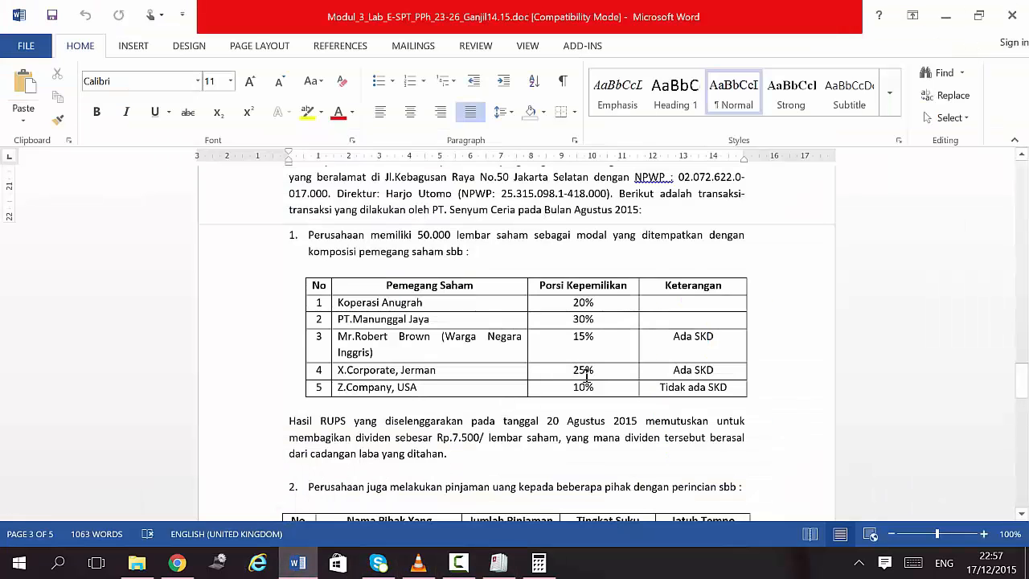
# Step: Calculate X Corporate's dividend: 25/100 × 50,000 = 12,500 shares × 7,500 = 93,750,000
pyautogui.click(539, 563)
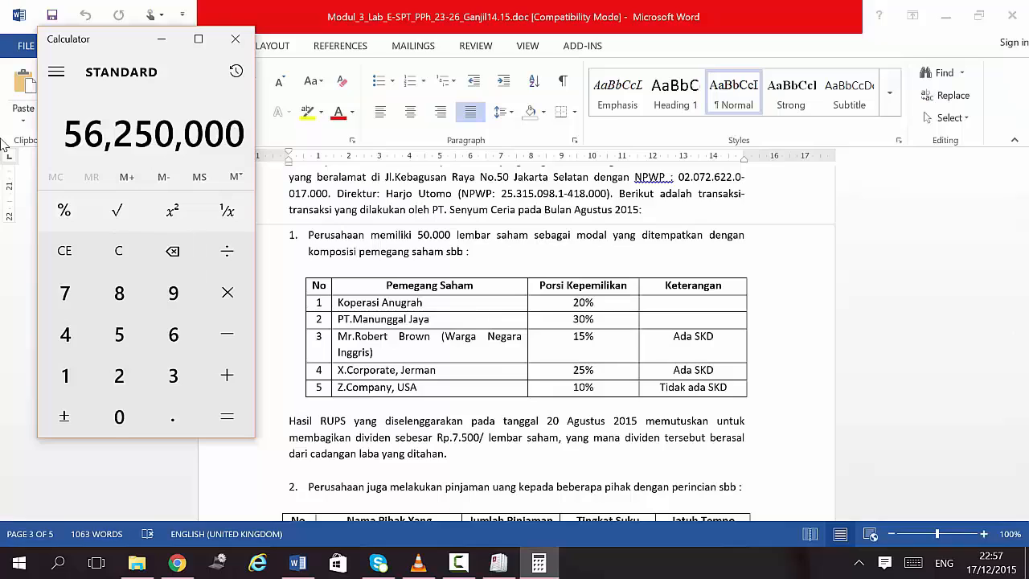
pyautogui.click(64, 251)
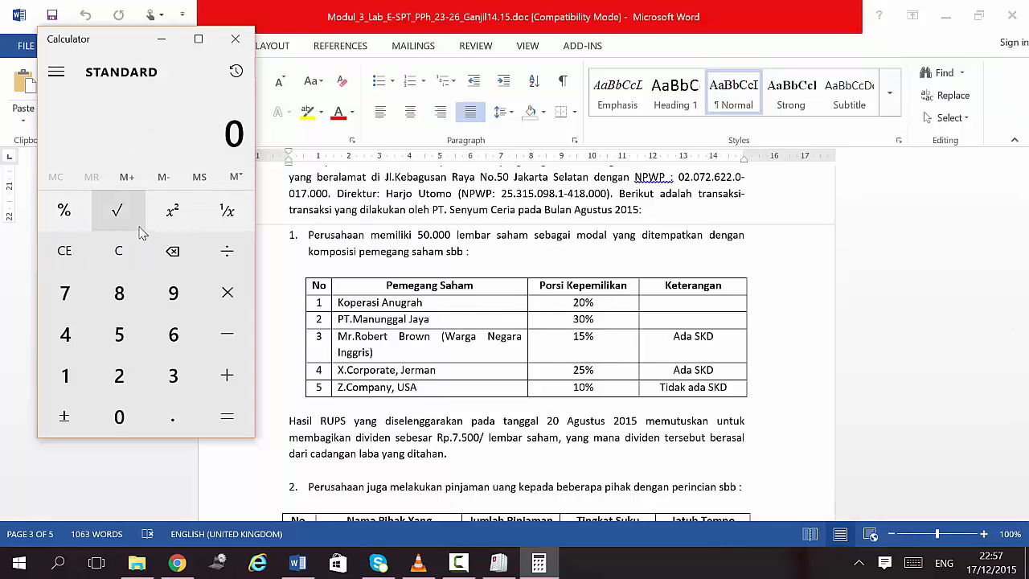
pyautogui.write('25')
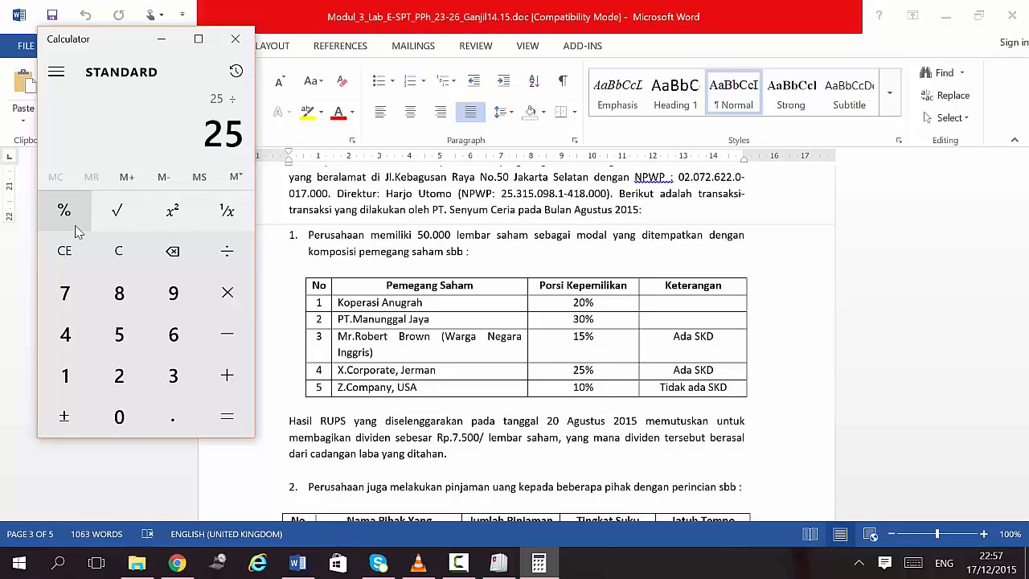
pyautogui.write('1008')
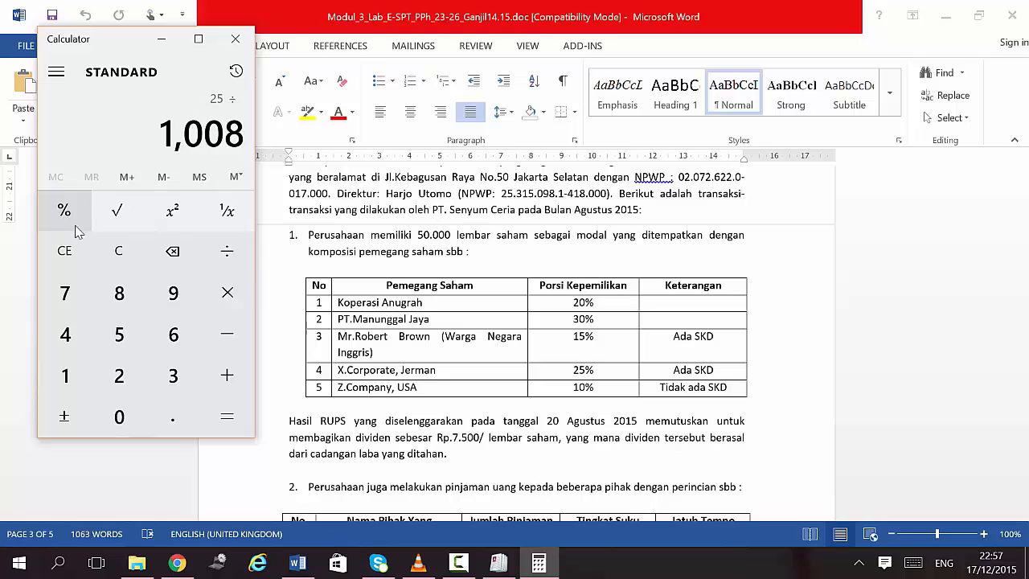
pyautogui.press('BackSpace')
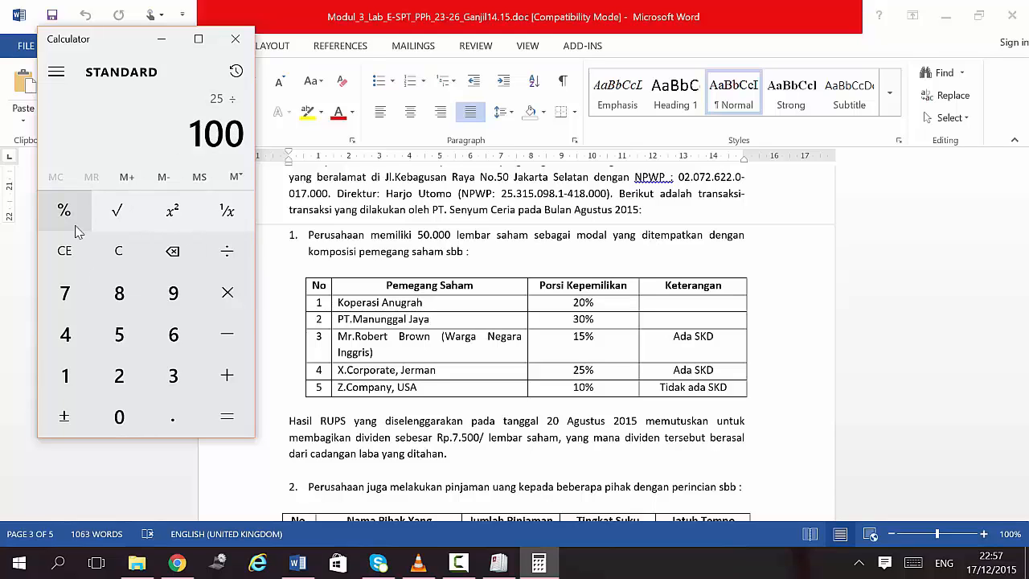
pyautogui.press('*')
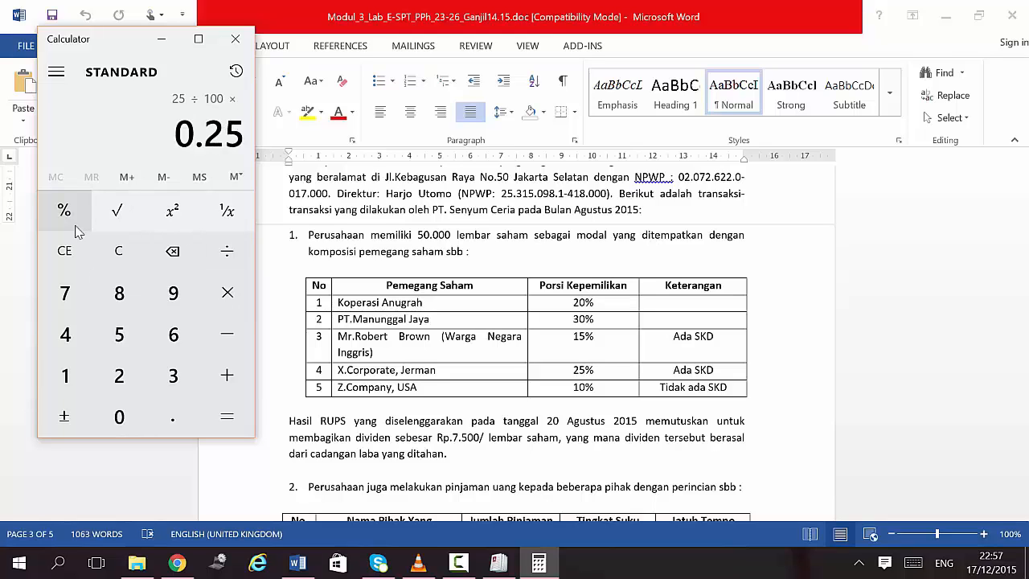
pyautogui.write('500000')
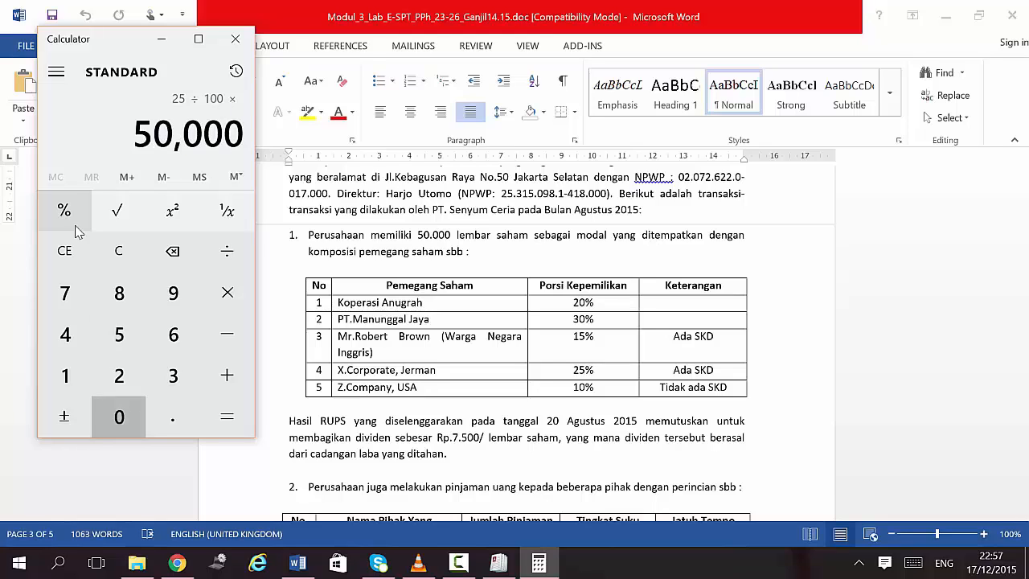
pyautogui.press('Return')
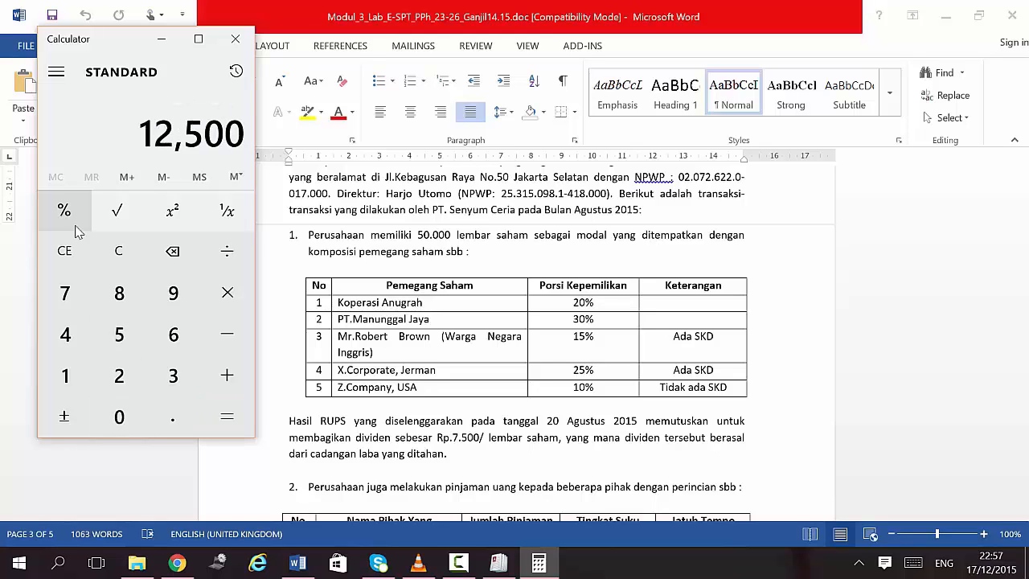
pyautogui.press('*')
pyautogui.write('7,500')
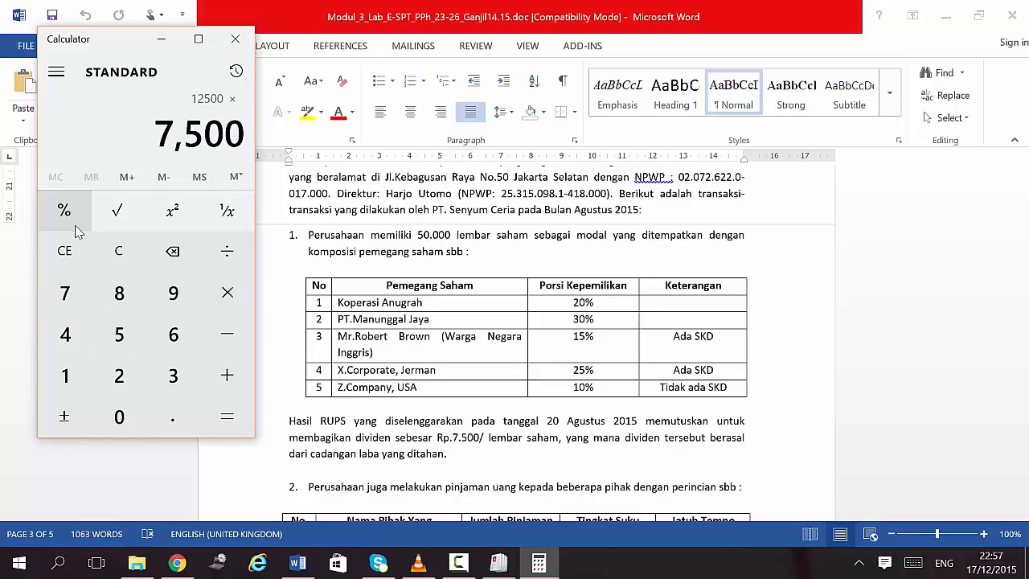
pyautogui.press('Return')
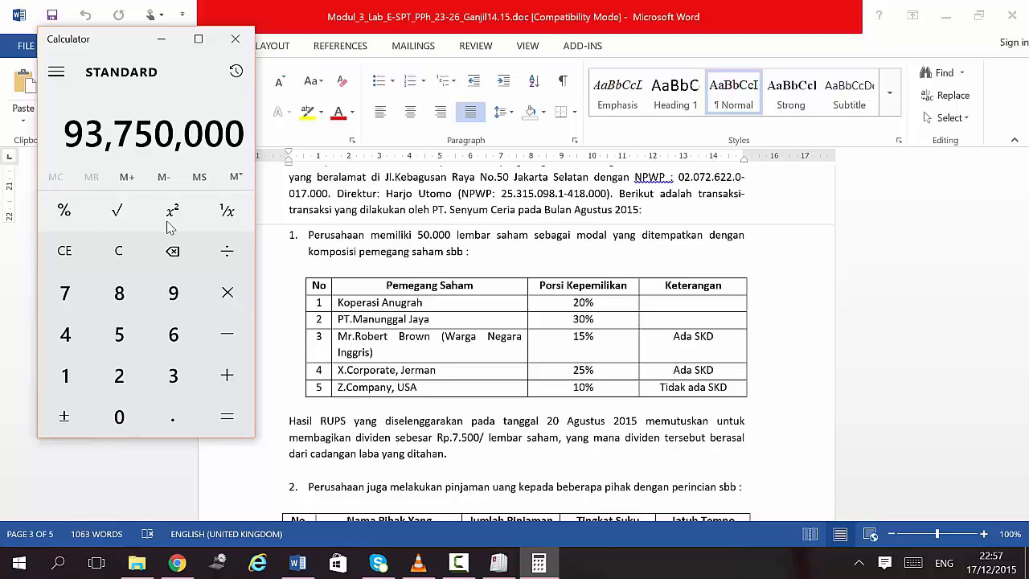
pyautogui.click(498, 563)
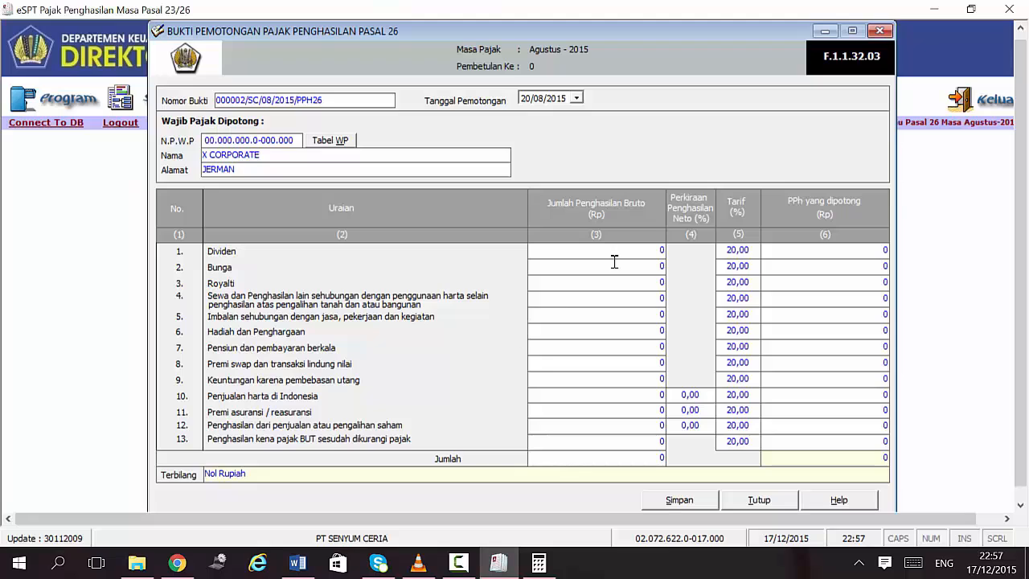
# Step: Enter a 93,750,000 Dividen gross at a 10% rate, giving 9,375,000 withheld
pyautogui.press('Tab')
pyautogui.click(666, 247)
pyautogui.write('93750000')
pyautogui.press('Tab')
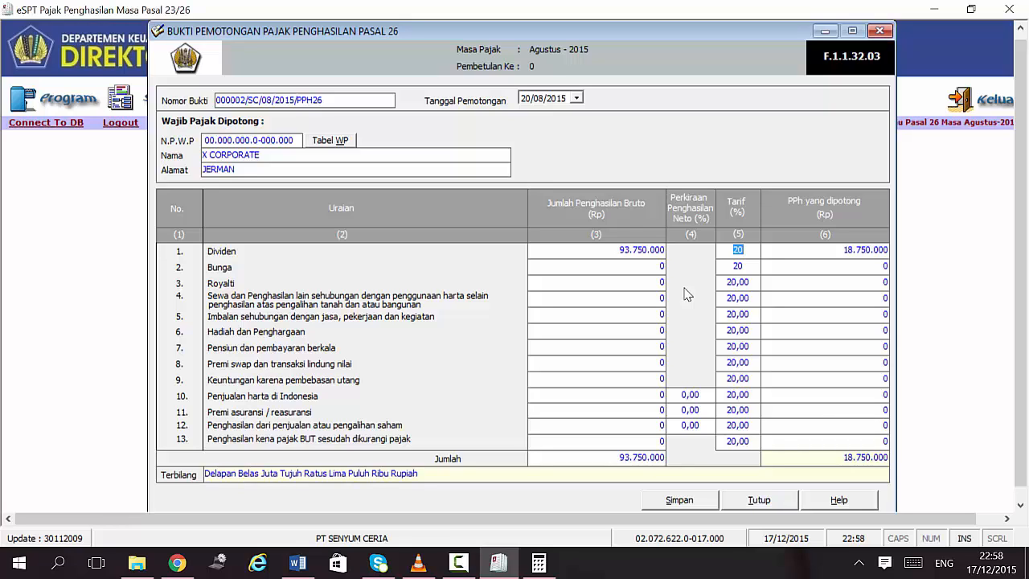
pyautogui.write('10')
pyautogui.click(812, 252)
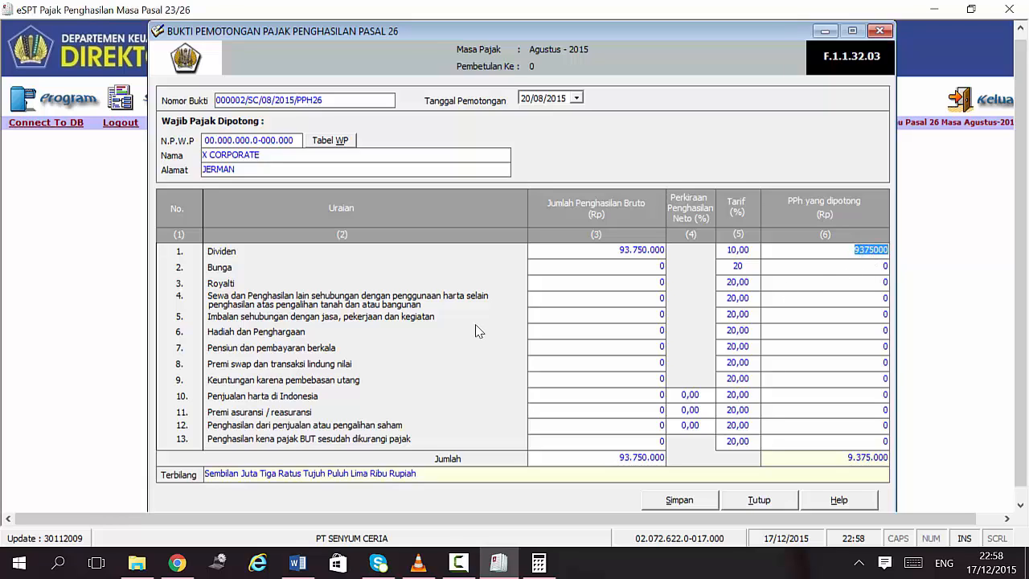
pyautogui.click(863, 268)
# Step: Save X CORPORATE's slip and acknowledge the save confirmation
pyautogui.click(670, 505)
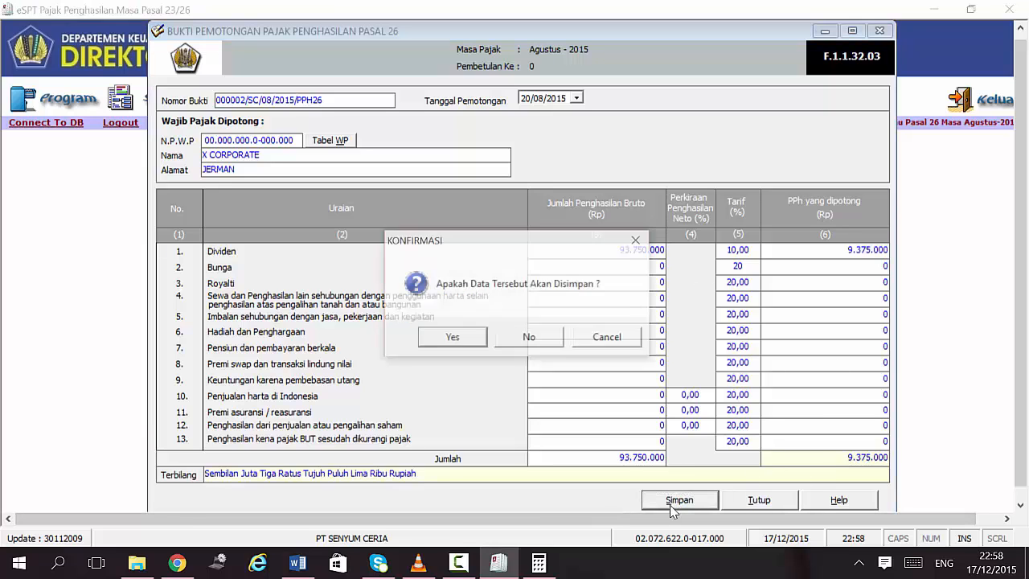
pyautogui.click(466, 344)
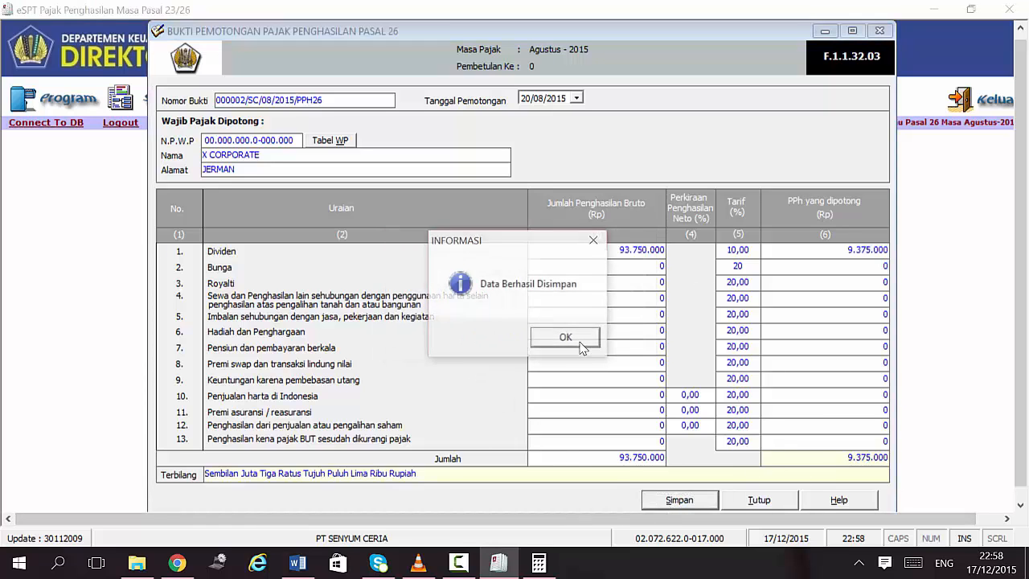
pyautogui.click(568, 338)
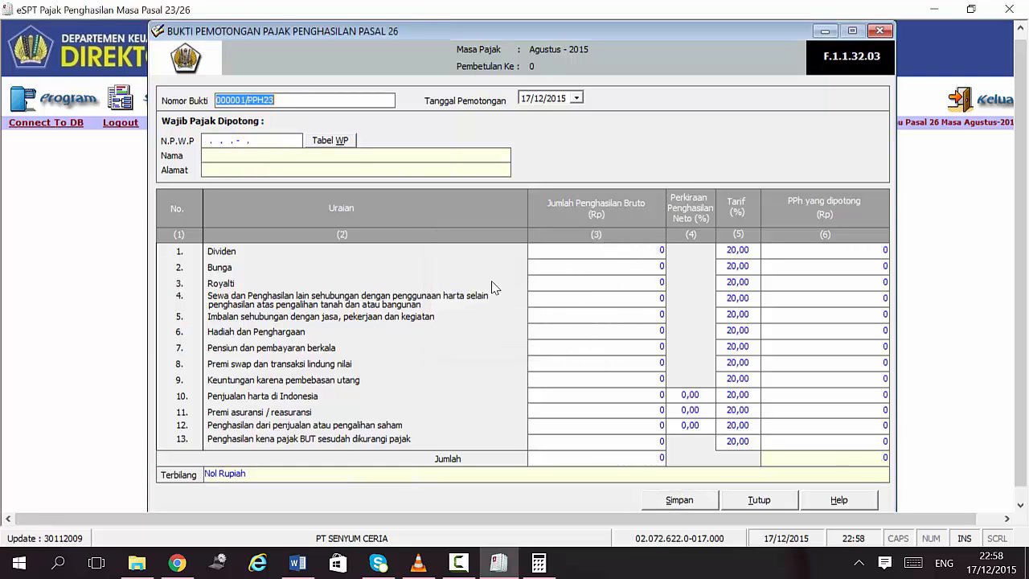
pyautogui.hotkey('alt', 'Tab')
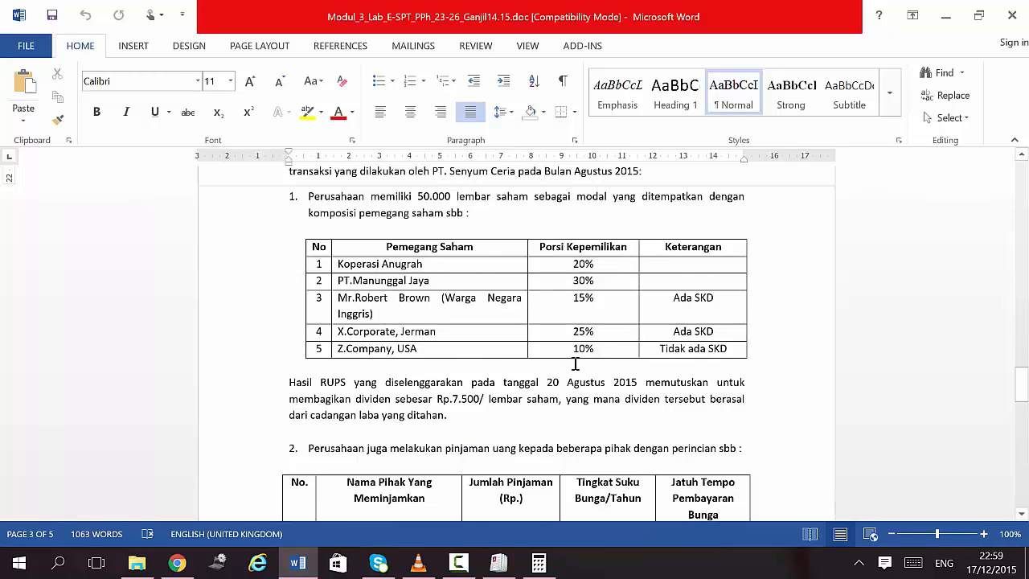
pyautogui.scroll(1, 573, 367)
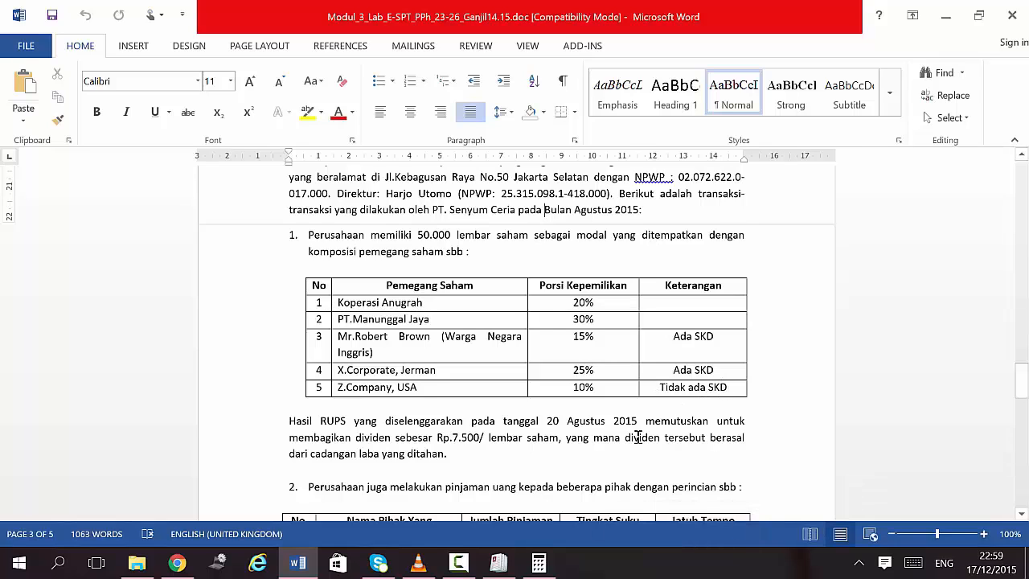
pyautogui.click(499, 565)
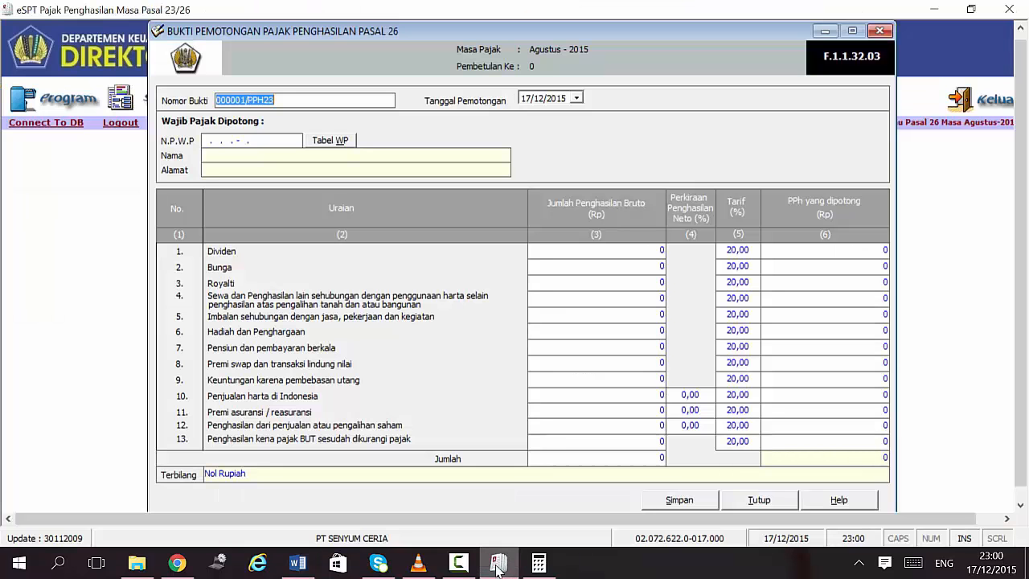
pyautogui.click(243, 99)
pyautogui.press('BackSpace')
pyautogui.write('3')
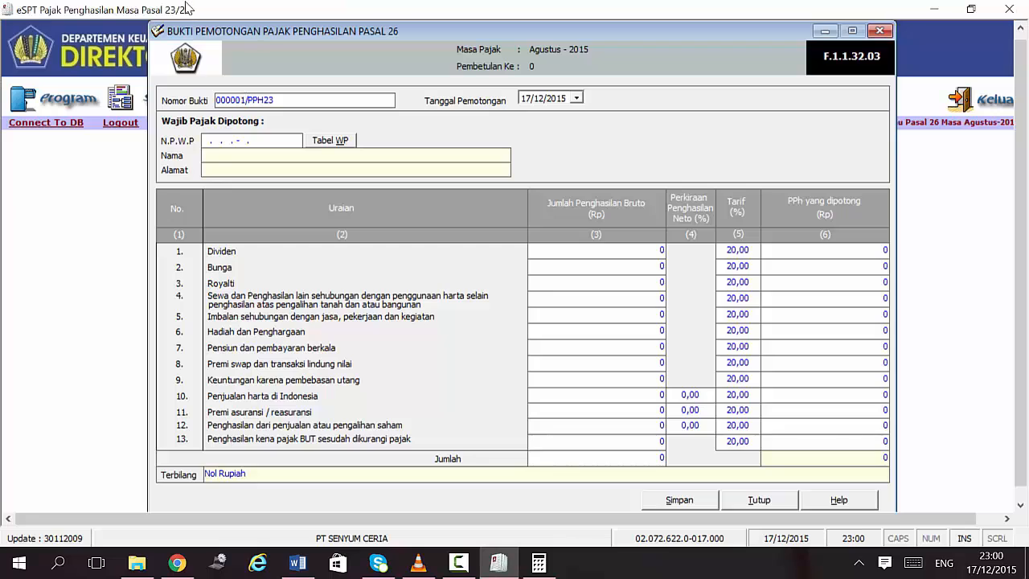
pyautogui.write('/SC/08/2015')
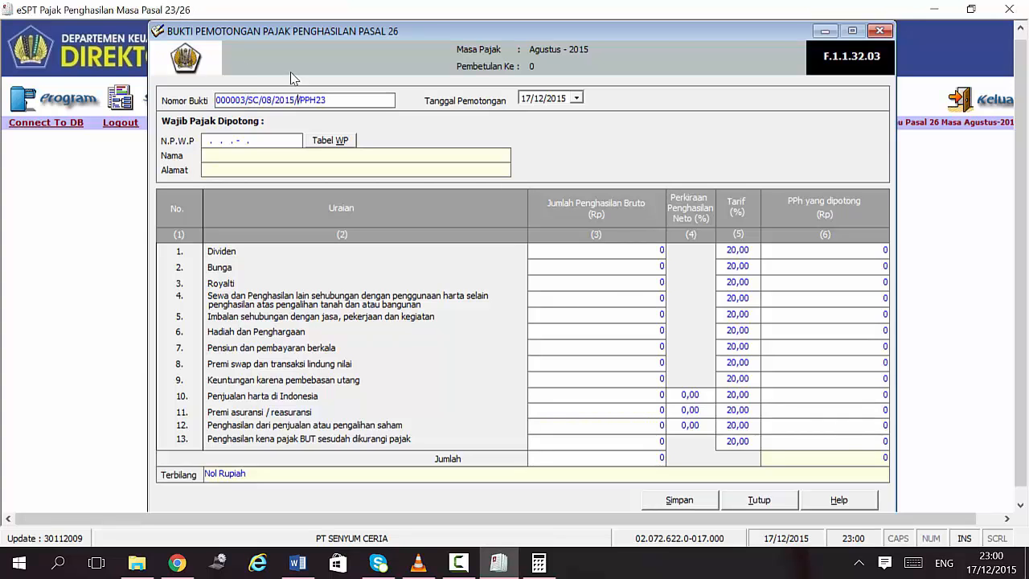
pyautogui.press('BackSpace')
pyautogui.click(361, 102)
pyautogui.write('6')
pyautogui.click(526, 100)
pyautogui.write('0/12/20')
pyautogui.click(542, 98)
pyautogui.click(204, 143)
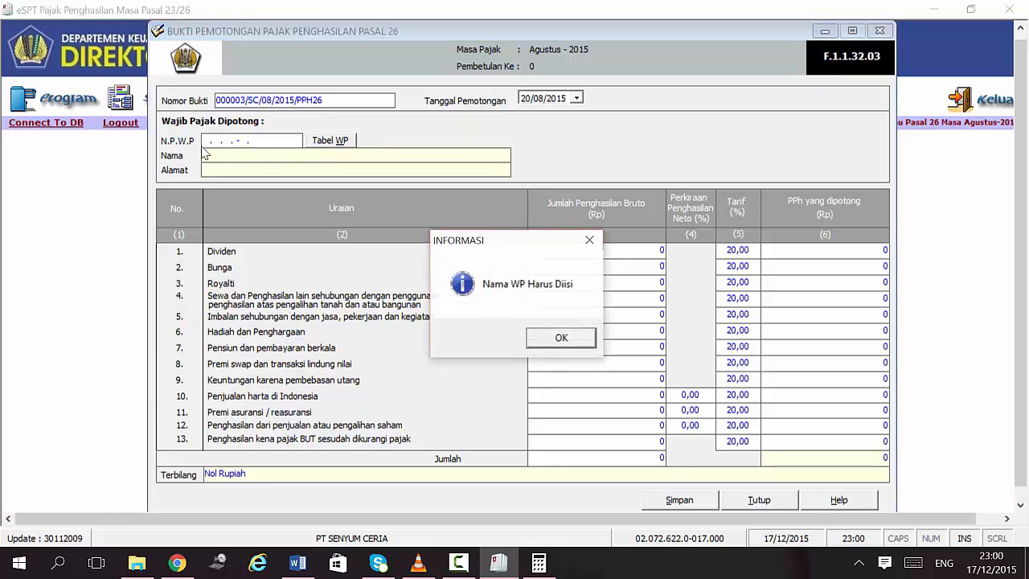
pyautogui.click(560, 337)
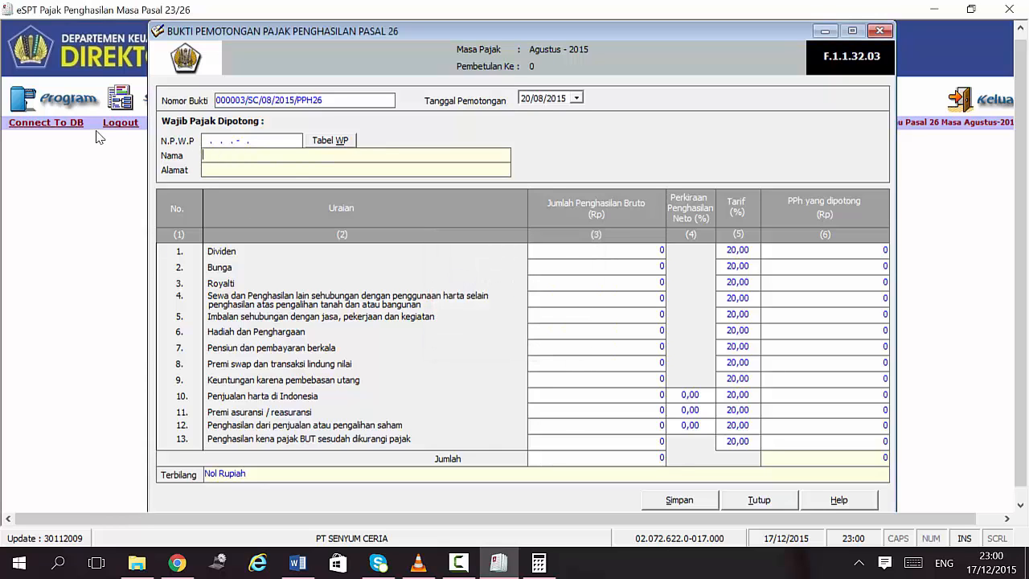
pyautogui.click(207, 143)
pyautogui.click(561, 337)
pyautogui.click(299, 565)
pyautogui.click(299, 565)
pyautogui.click(211, 169)
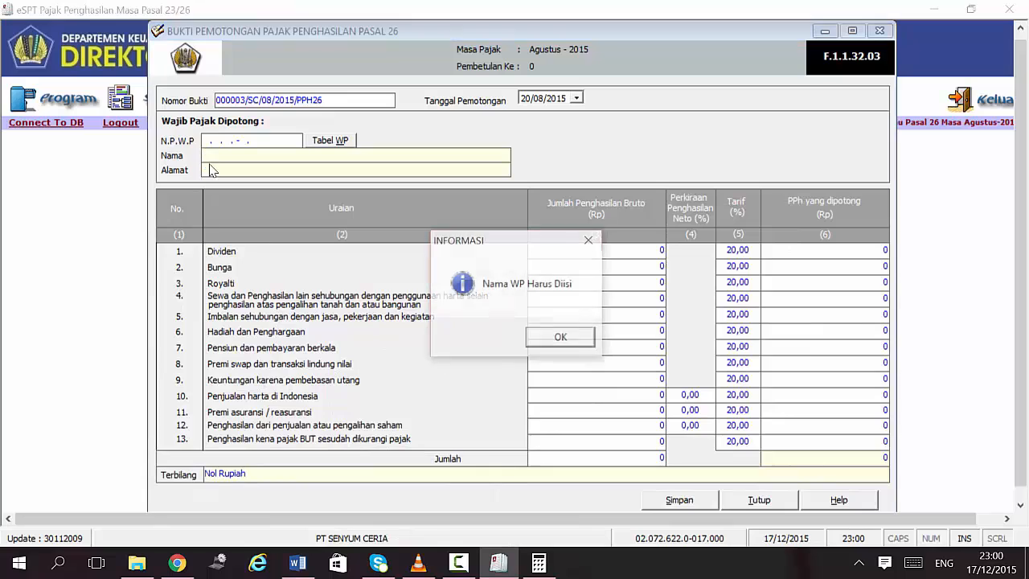
pyautogui.click(531, 333)
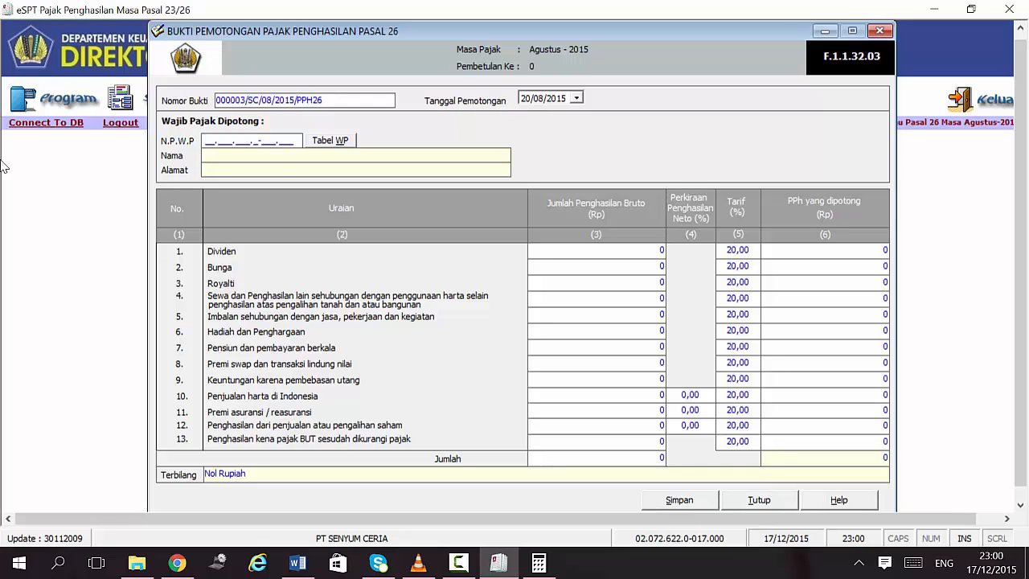
# Step: Fill an all-zero NPWP, name Z COMPANY and address USA, then view the Word exercise
pyautogui.write('000')
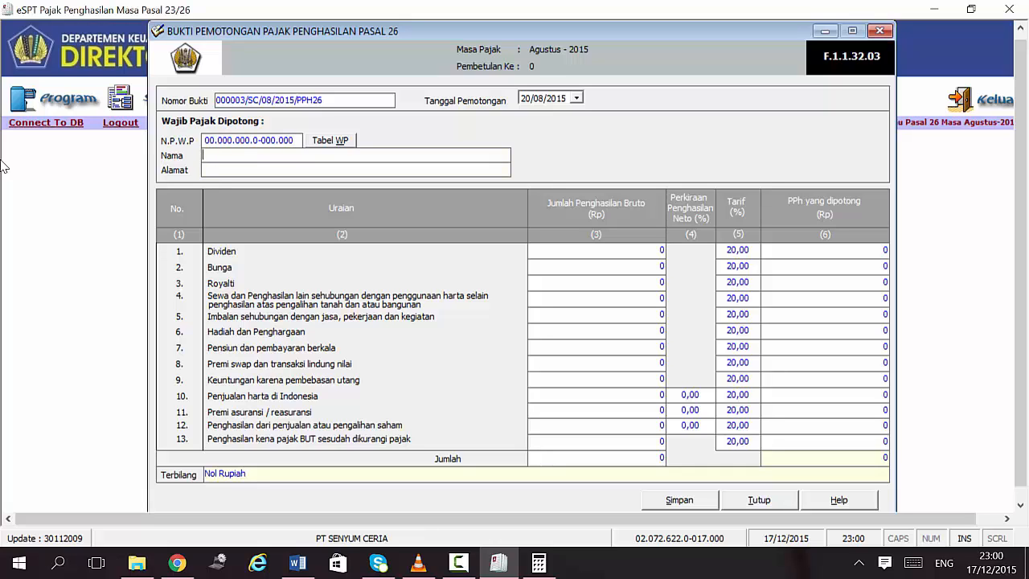
pyautogui.write('00000000000Z C')
pyautogui.write('OMPANY')
pyautogui.write('USA')
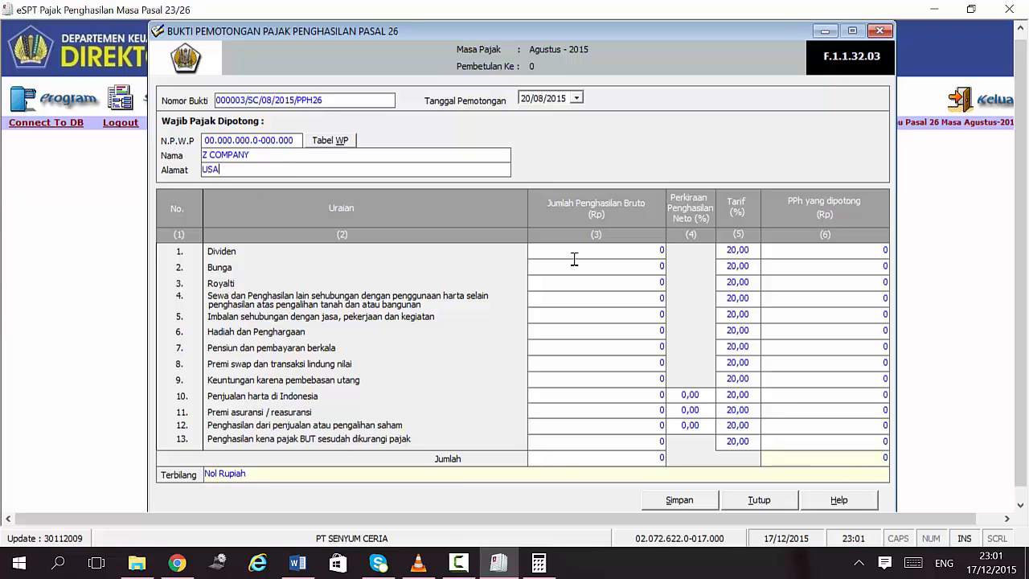
pyautogui.click(300, 565)
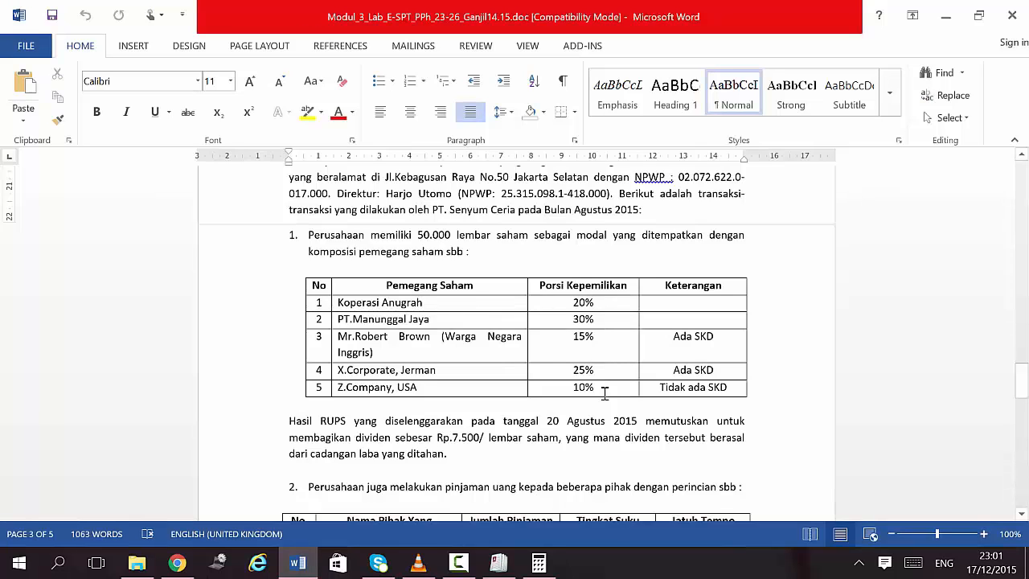
# Step: Compute Z Company's dividend in Calculator: 5,000 × 7,500 = 37,500,000
pyautogui.scroll(1, 605, 392)
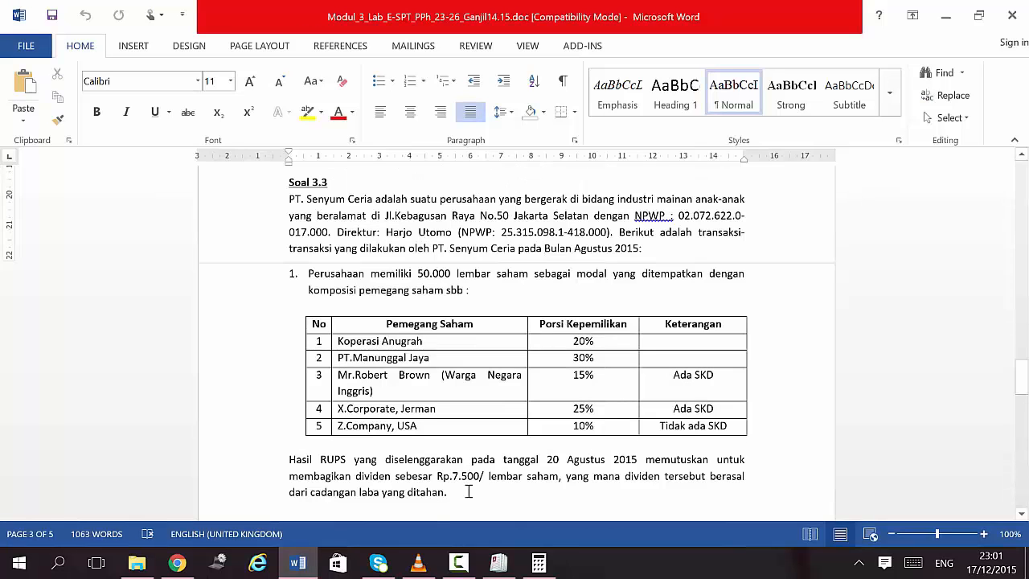
pyautogui.click(538, 563)
pyautogui.click(68, 250)
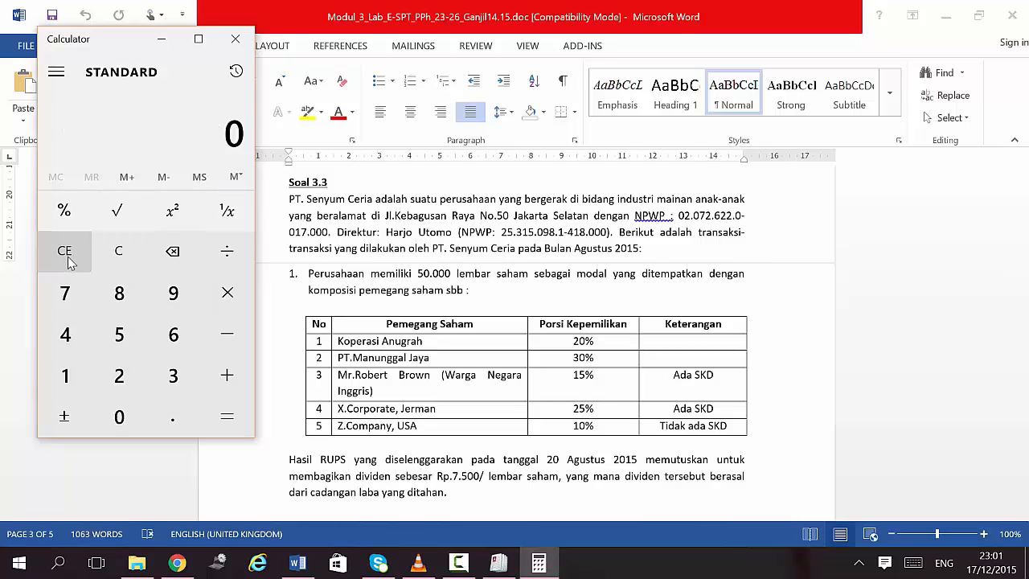
pyautogui.write('5000*')
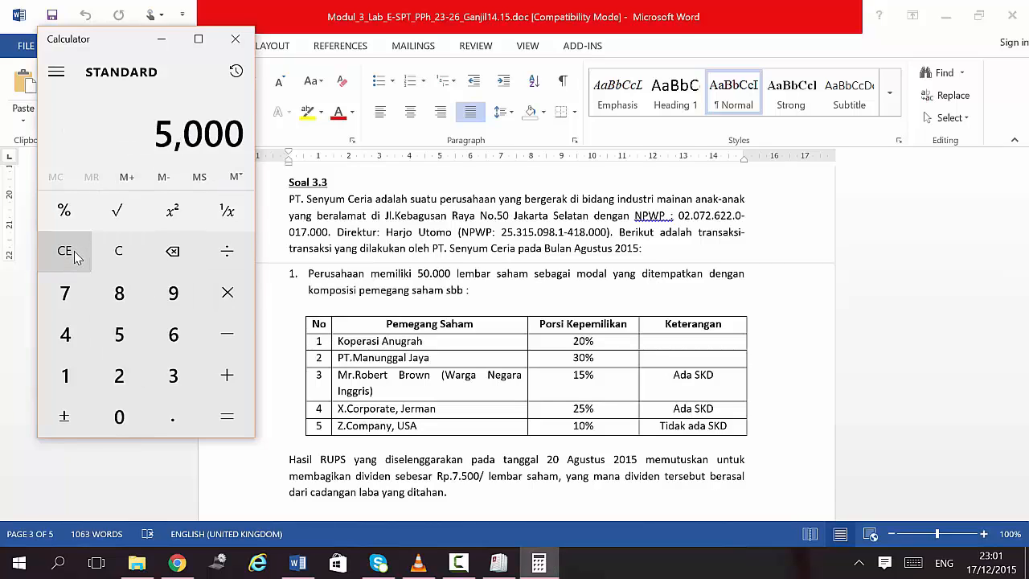
pyautogui.write('7500')
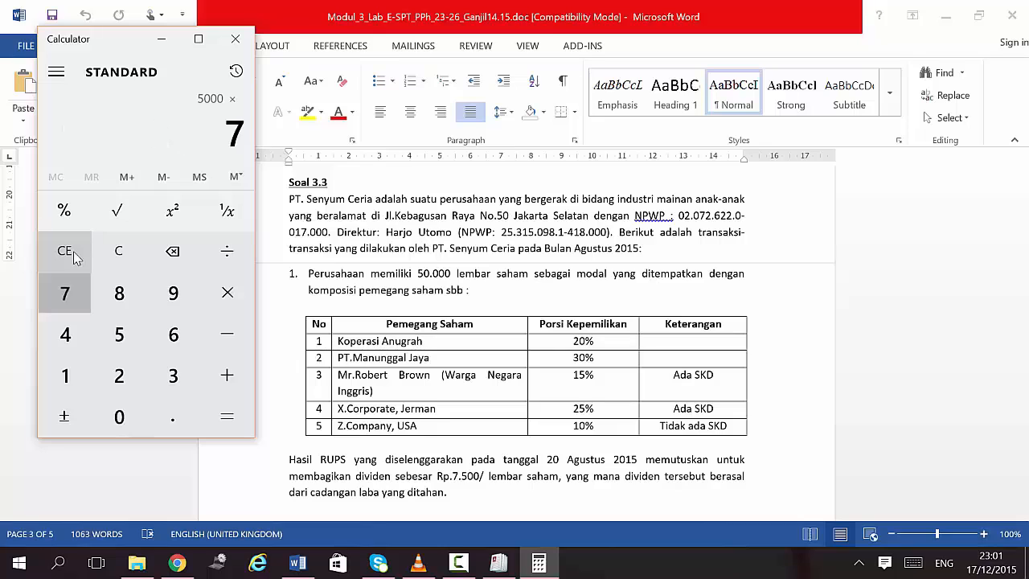
pyautogui.press('Return')
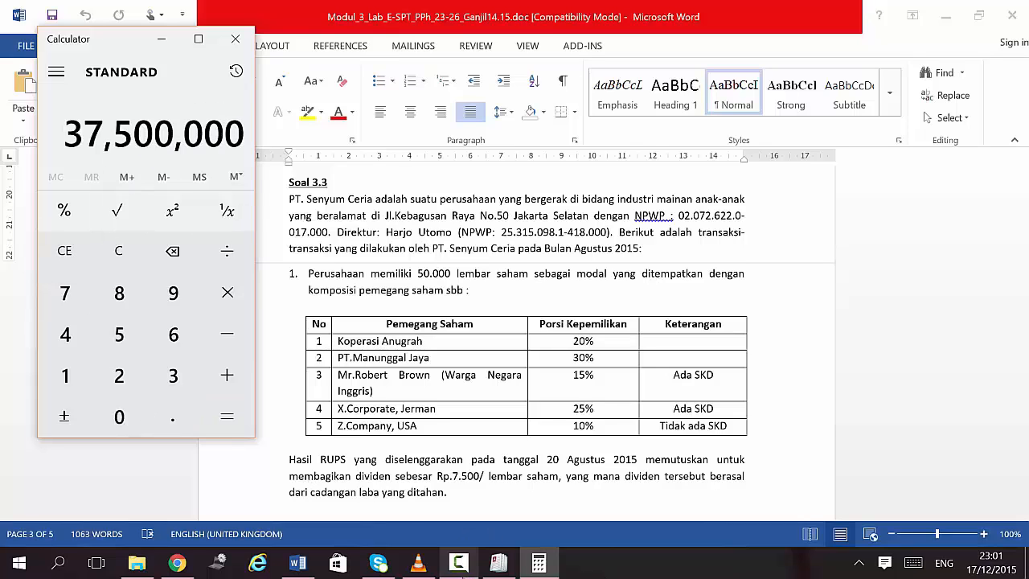
pyautogui.click(498, 563)
# Step: Enter a 37,500,000 Dividen gross amount, keeping the 20% rate for 7,500,000 withheld
pyautogui.click(649, 251)
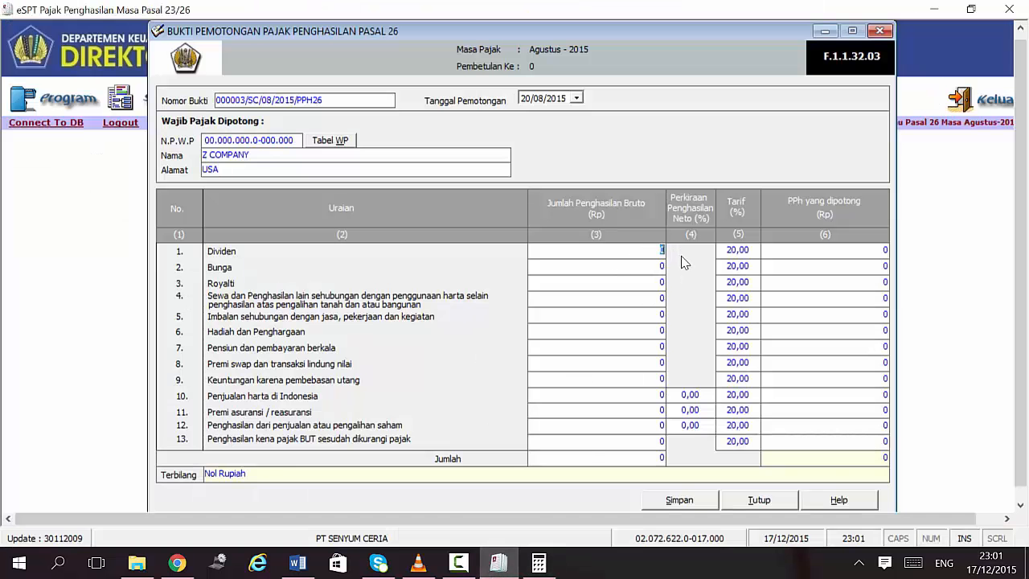
pyautogui.click(539, 563)
pyautogui.click(538, 563)
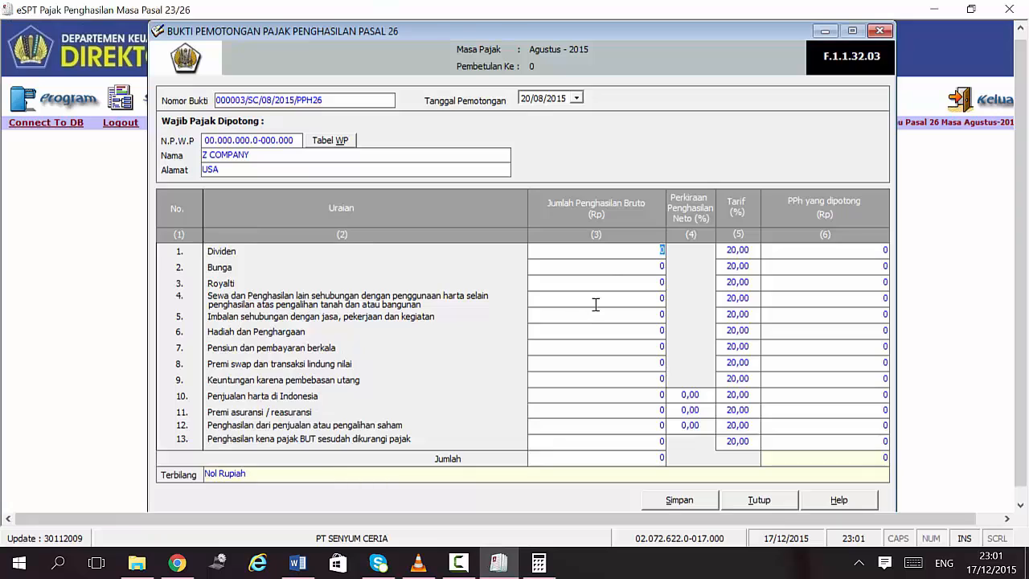
pyautogui.write('37.500.0')
pyautogui.write('00000')
pyautogui.click(726, 253)
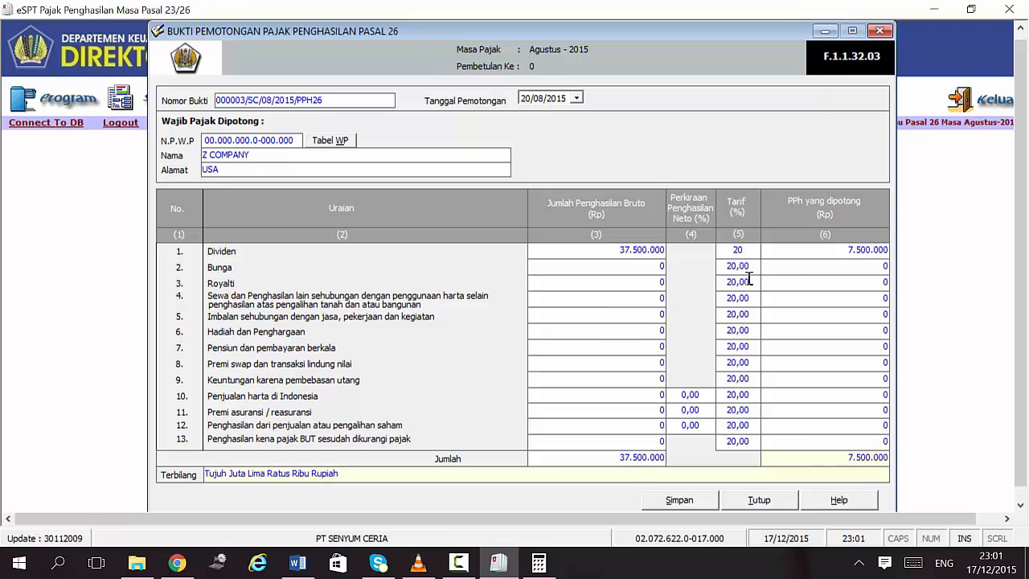
pyautogui.click(788, 254)
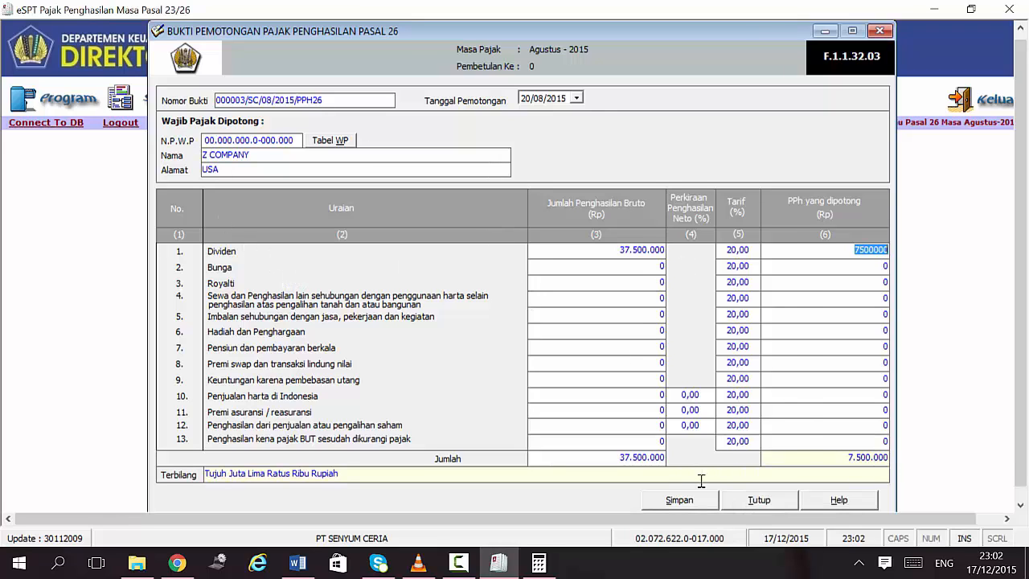
# Step: Save the Z COMPANY slip and acknowledge the save confirmation
pyautogui.click(679, 499)
pyautogui.click(466, 338)
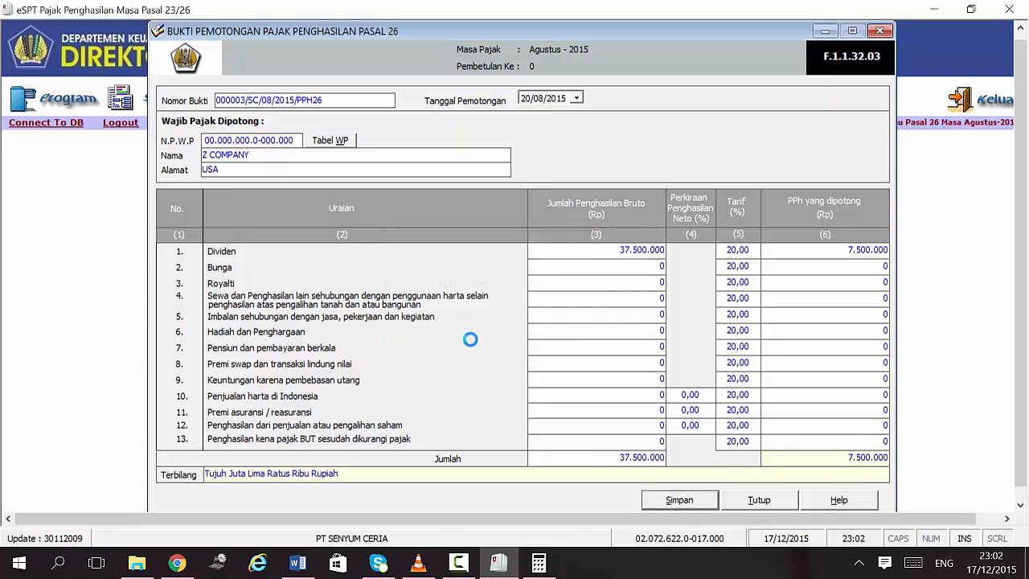
pyautogui.click(565, 338)
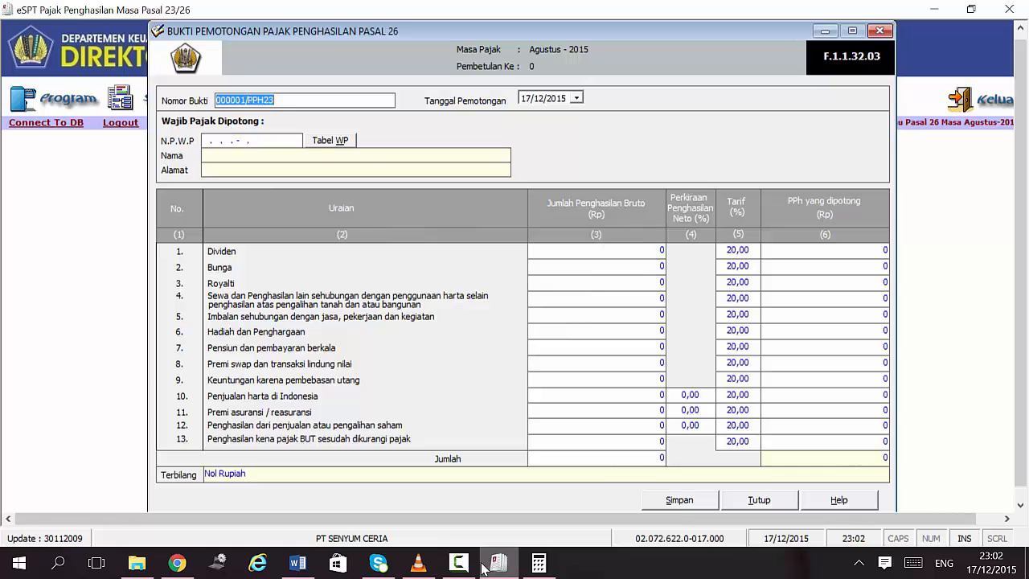
# Step: Scroll the Word exercise to the page 4 loan table of five lenders, amounts and interest rates
pyautogui.click(287, 569)
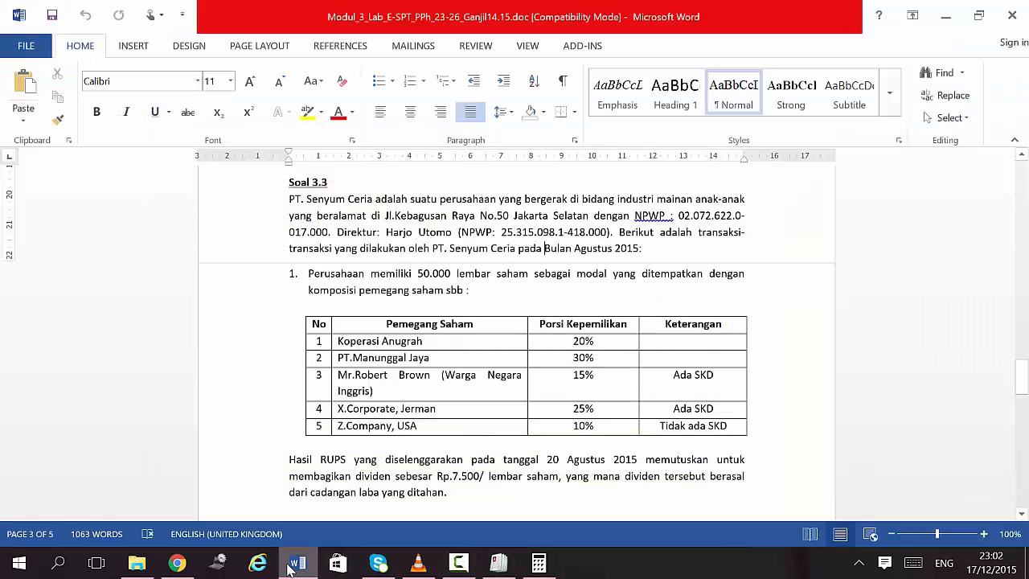
pyautogui.scroll(-5, 389, 416)
pyautogui.scroll(-1, 389, 417)
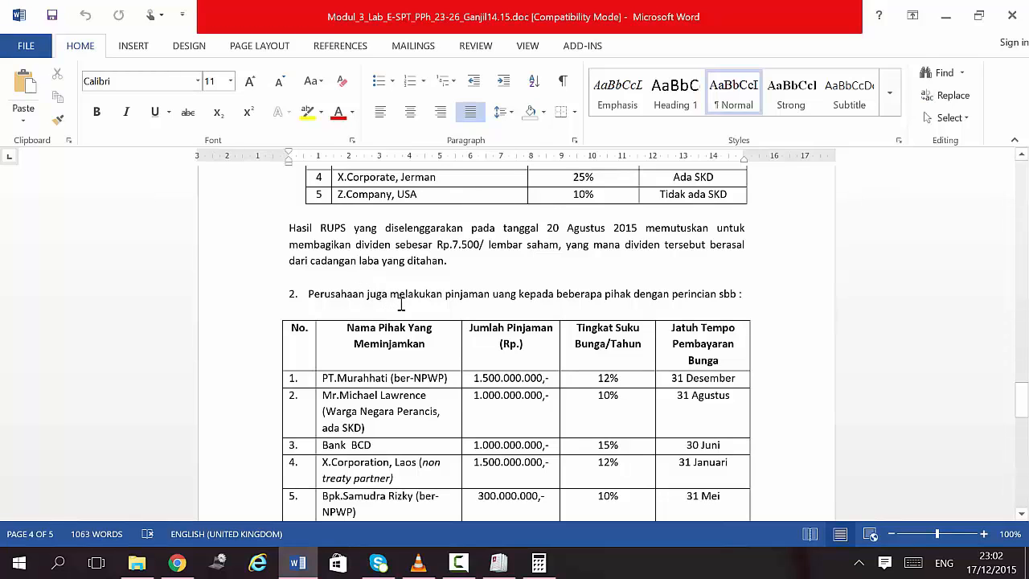
pyautogui.scroll(-2, 400, 304)
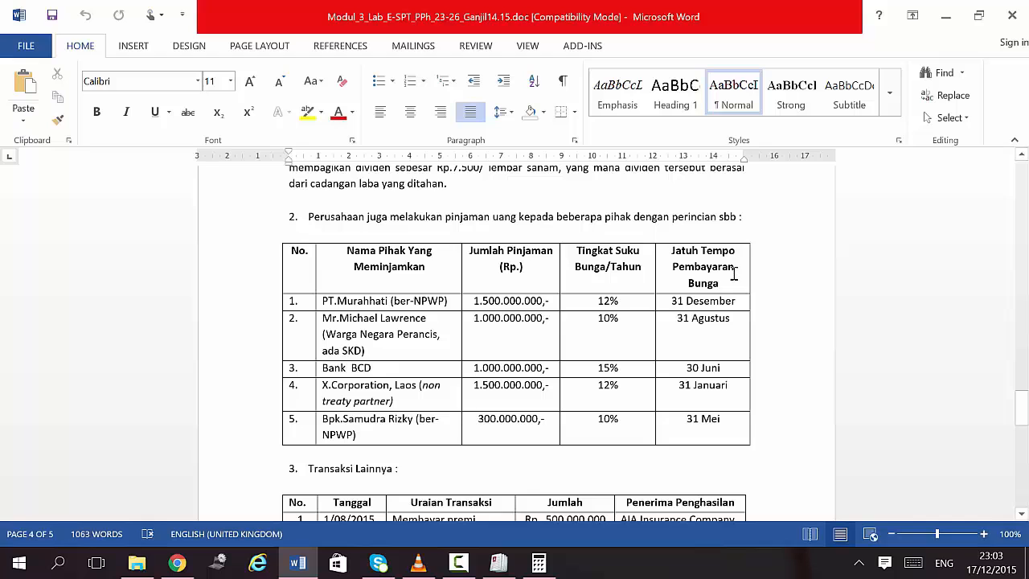
pyautogui.scroll(7, 734, 278)
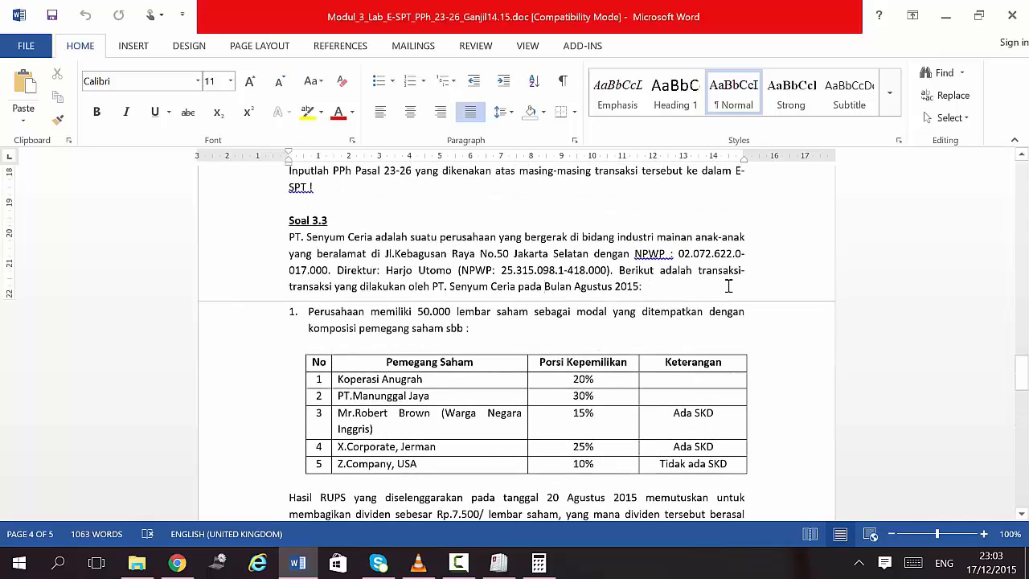
pyautogui.scroll(-7, 540, 315)
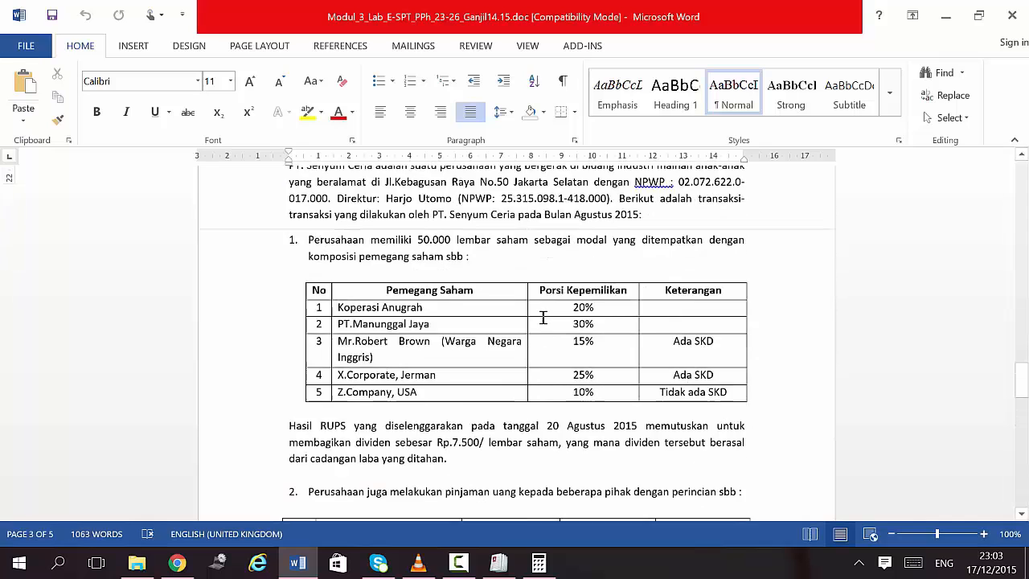
pyautogui.scroll(-1, 543, 317)
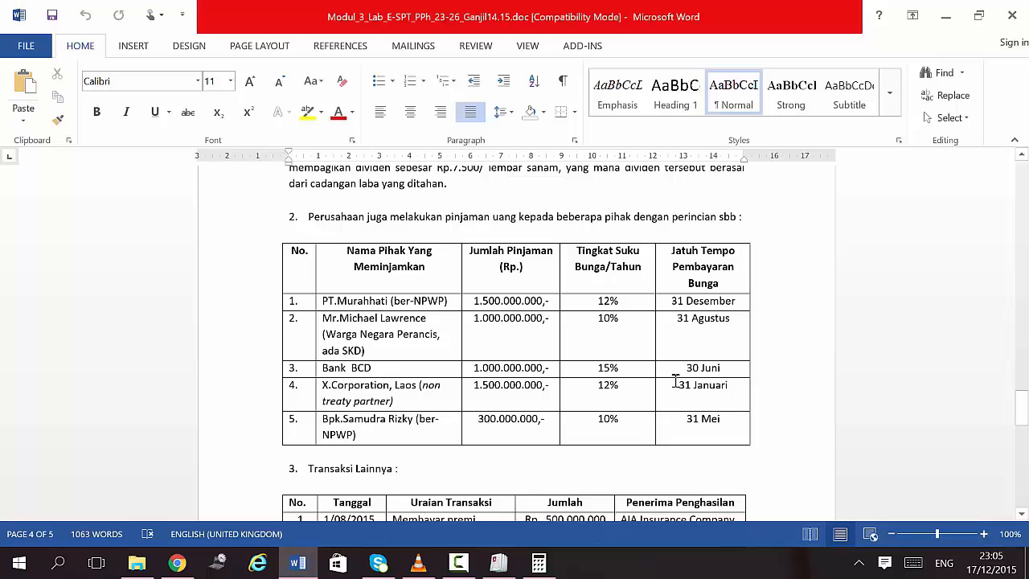
pyautogui.scroll(2, 681, 351)
pyautogui.scroll(-2, 639, 335)
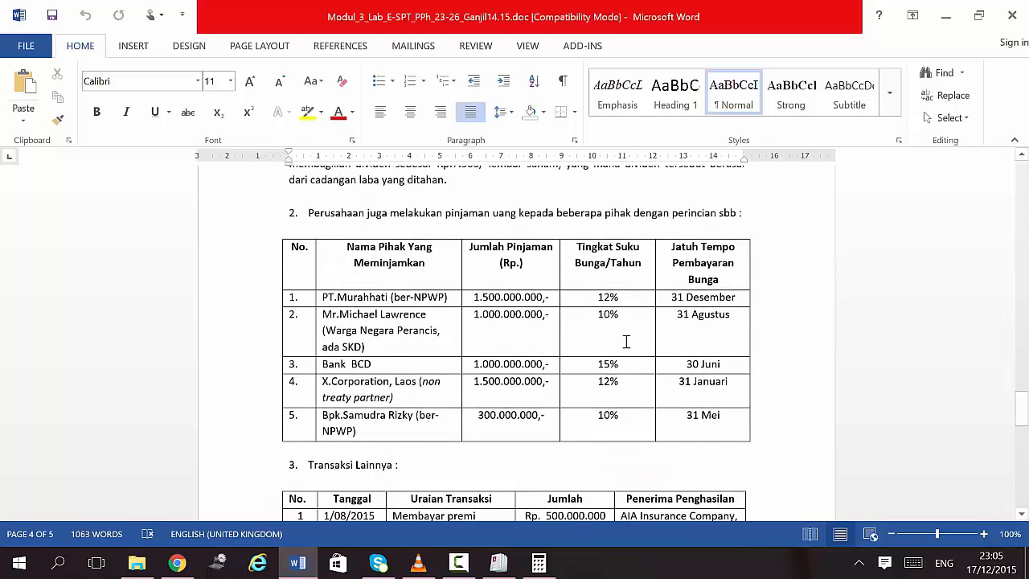
pyautogui.scroll(1, 626, 342)
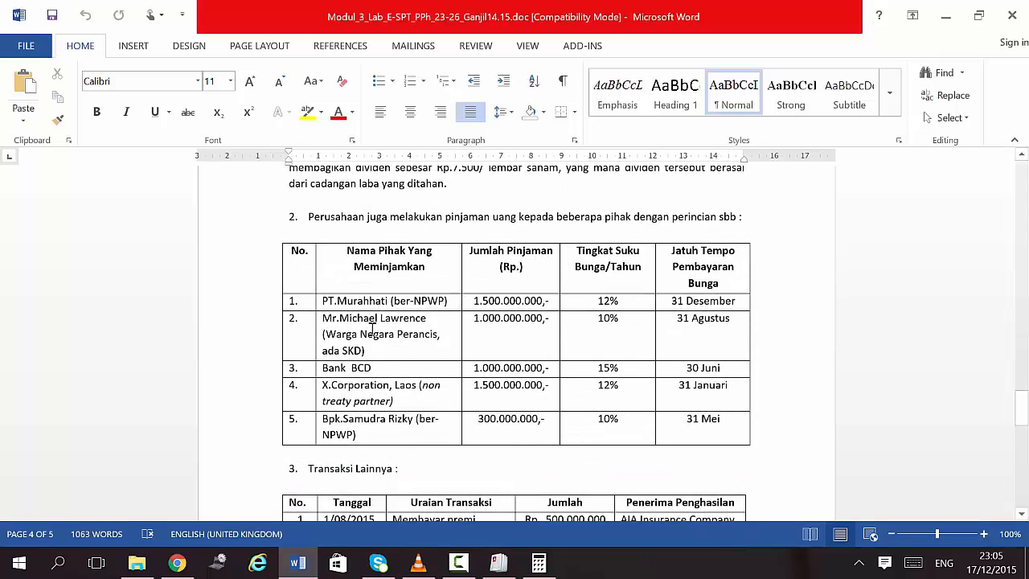
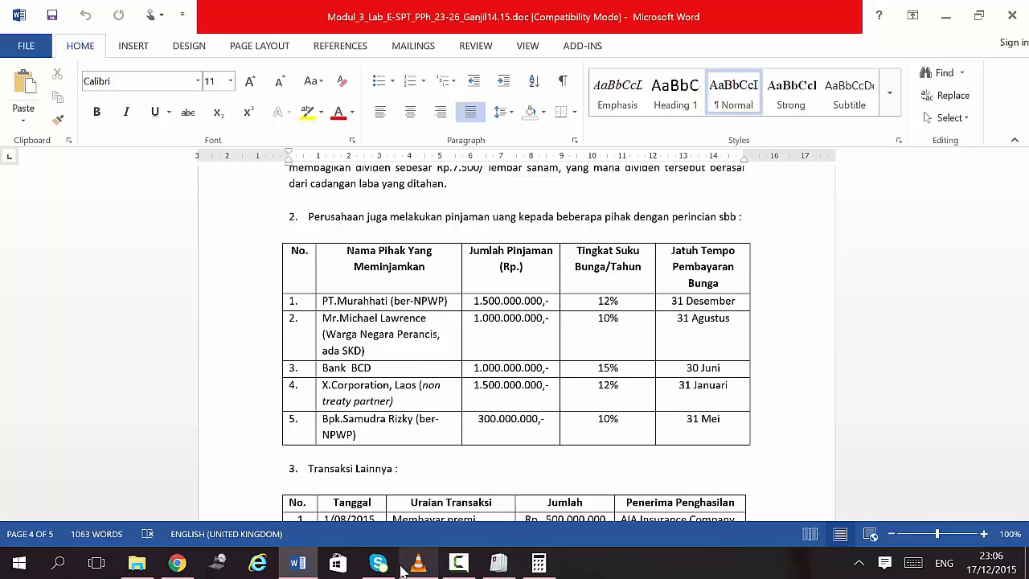
# Step: Bring the blank Agustus 2015 Pasal 26 withholding slip form to the front
pyautogui.click(496, 567)
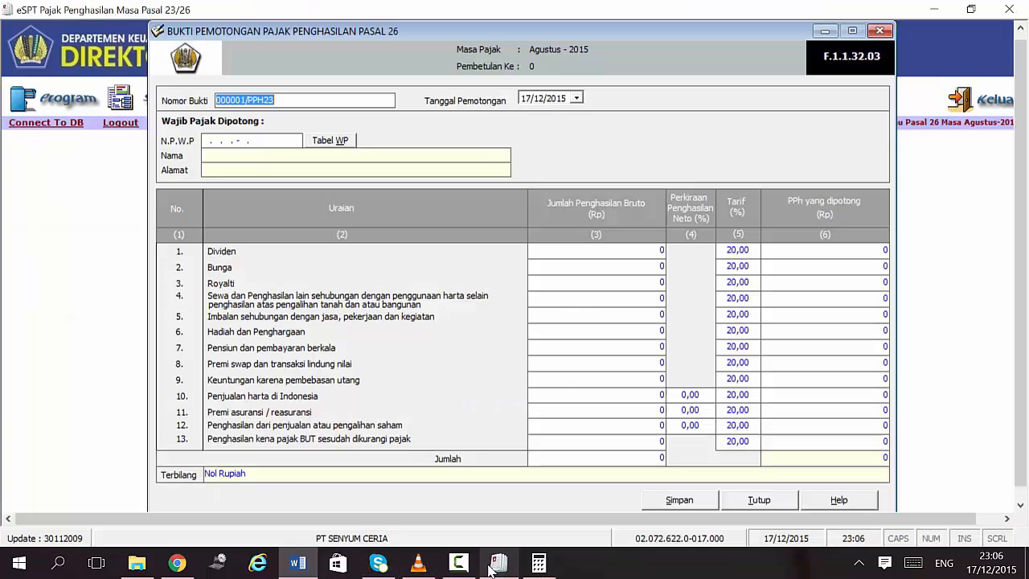
# Step: Change the slip number to 000004/SC/08/2015/PPH23 and enter an all-zero NPWP
pyautogui.click(241, 100)
pyautogui.press('Delete')
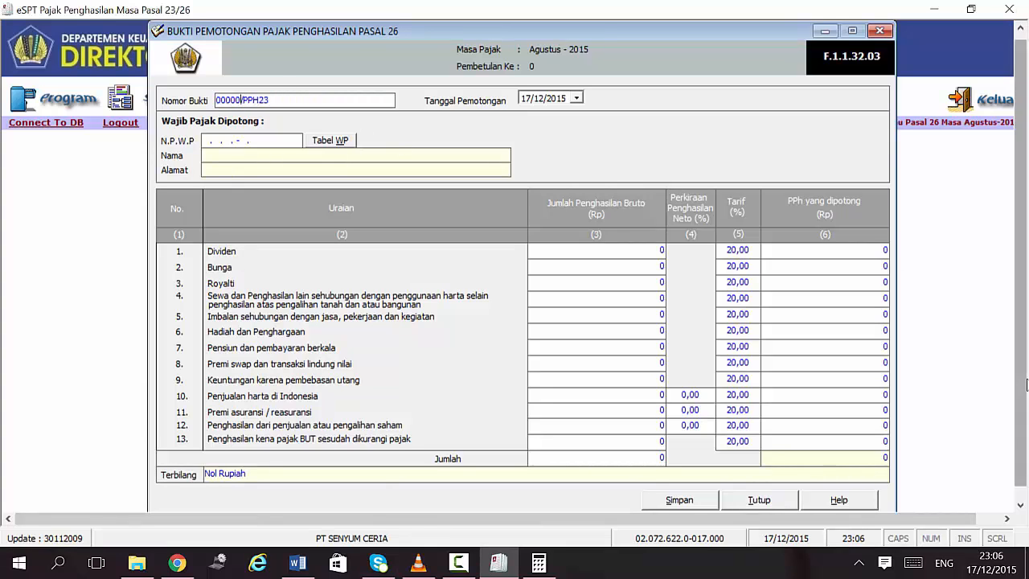
pyautogui.write('4')
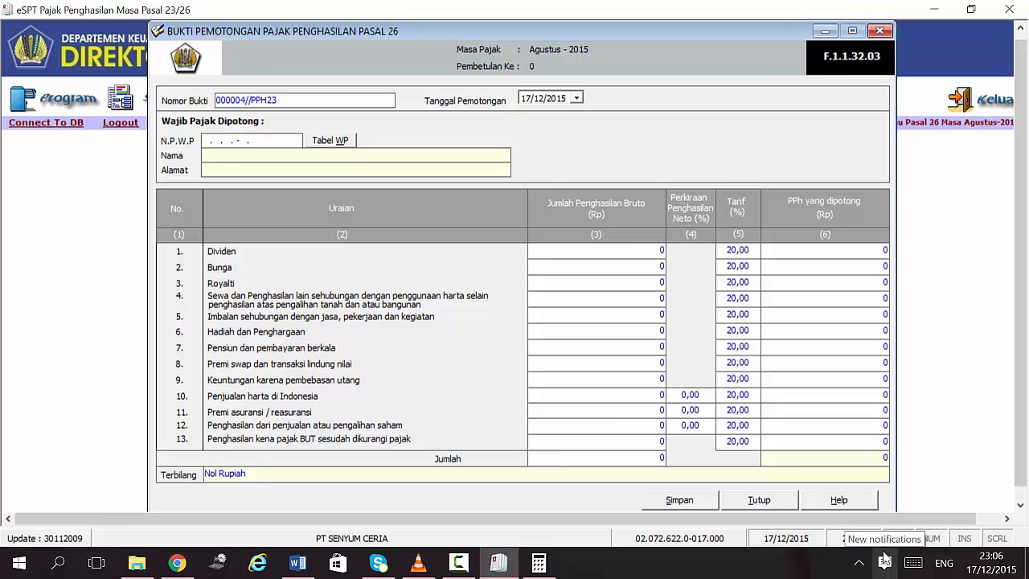
pyautogui.write('/SC/08/2015/')
pyautogui.press('Delete')
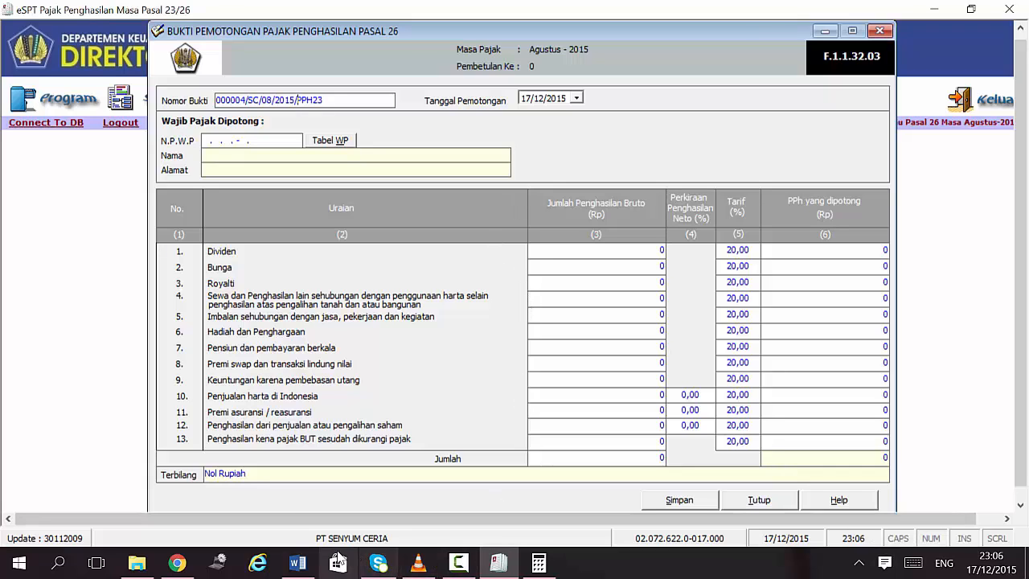
pyautogui.click(210, 140)
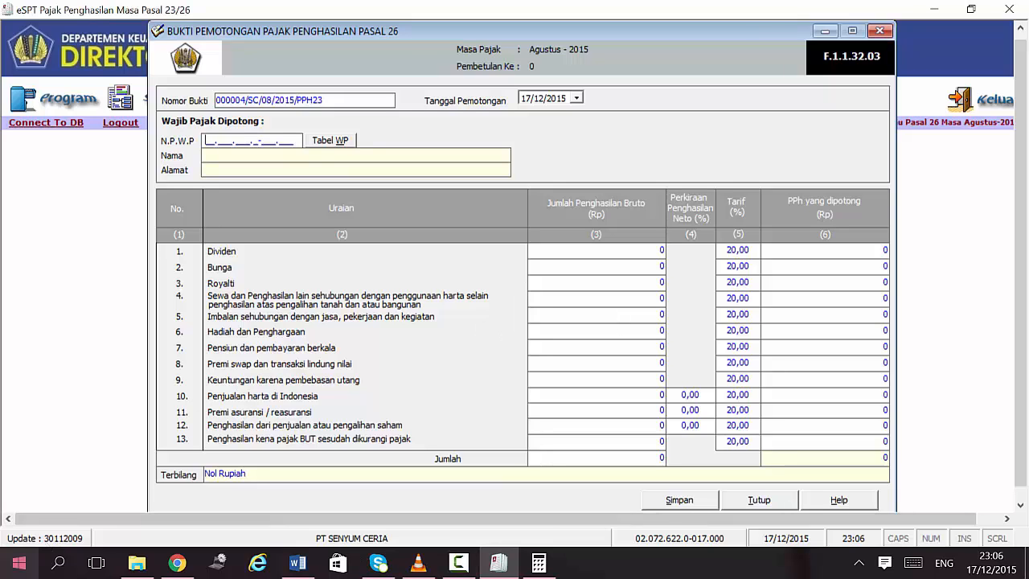
pyautogui.write('000000000000000')
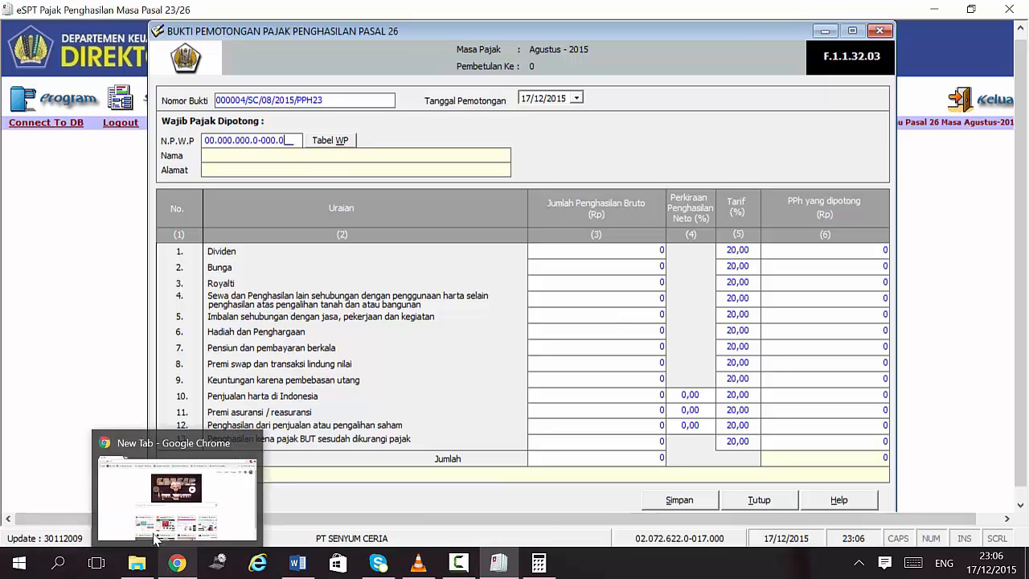
# Step: Fill in the recipient's name and French address, and set the withholding date to 31/08/2015
pyautogui.click(248, 156)
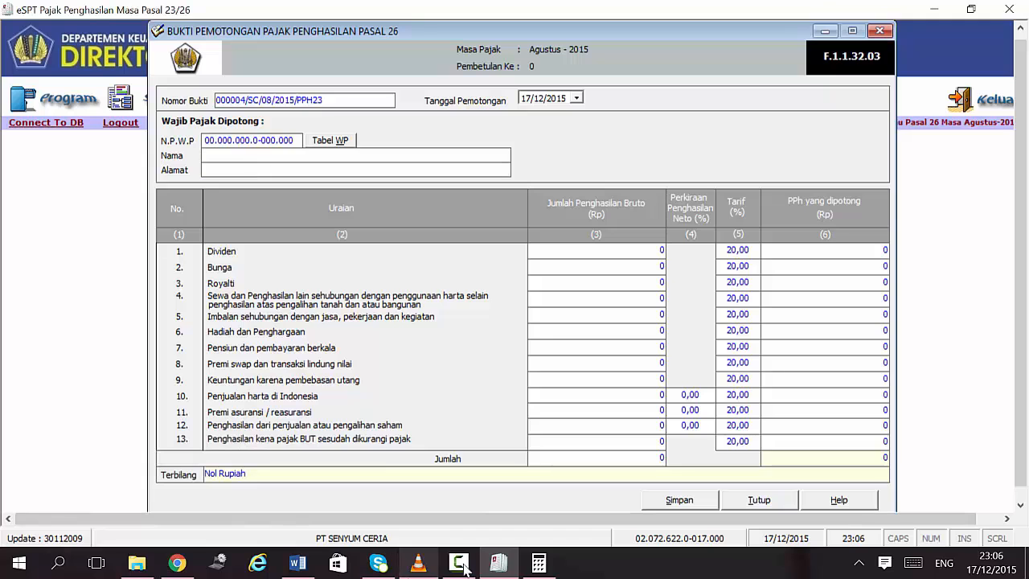
pyautogui.click(311, 568)
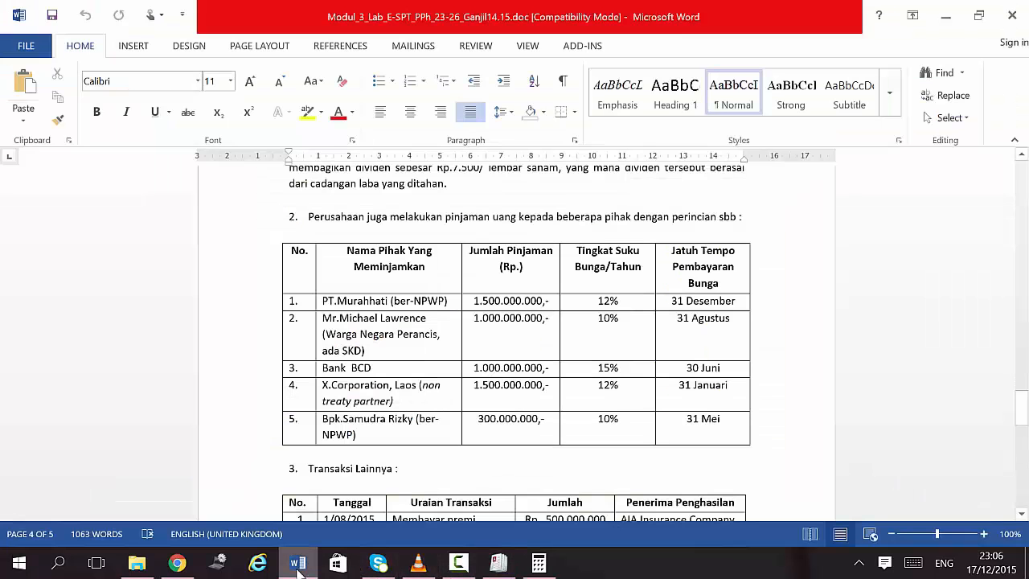
pyautogui.click(298, 565)
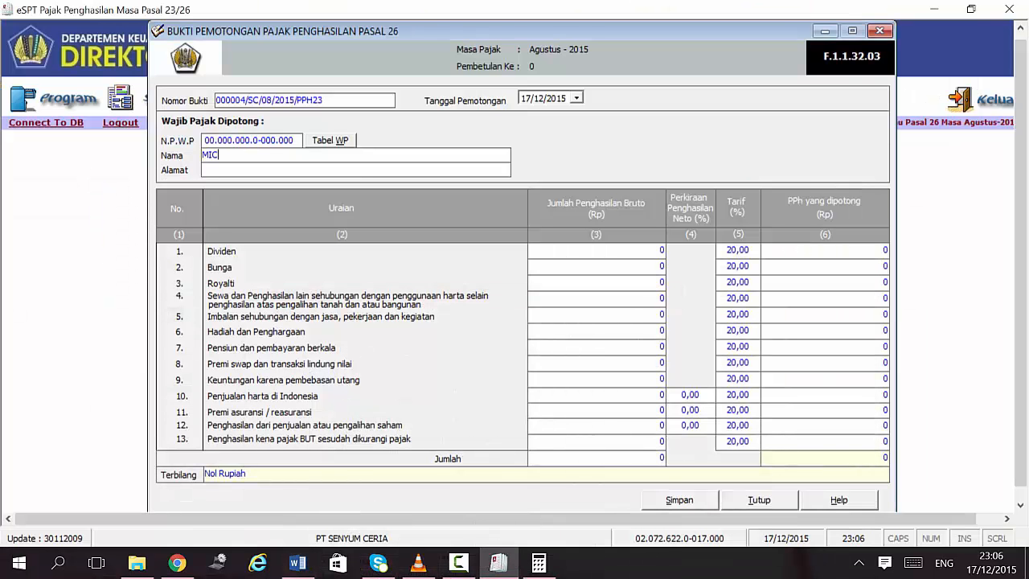
pyautogui.press('Tab')
pyautogui.write('PERA')
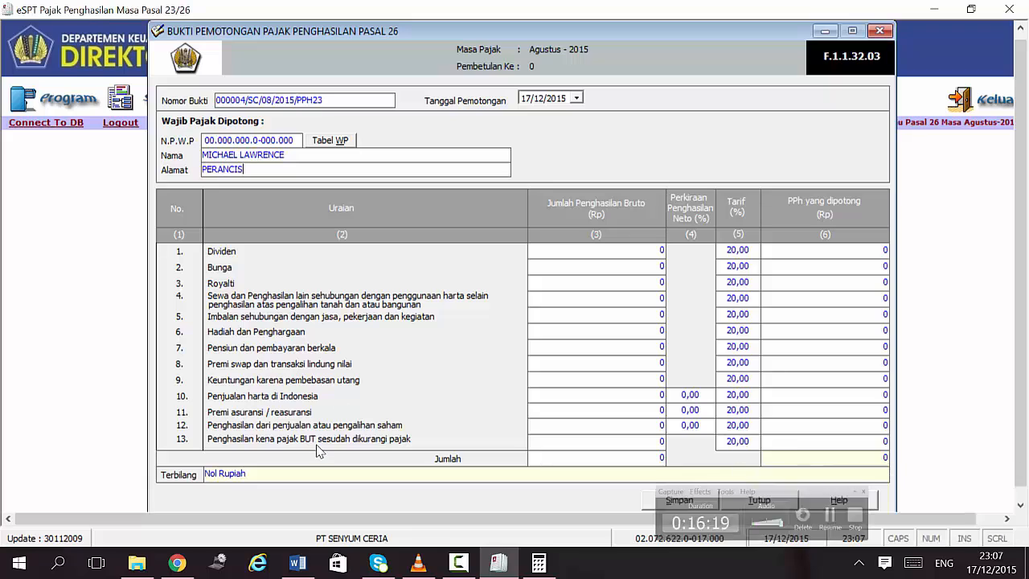
pyautogui.click(529, 98)
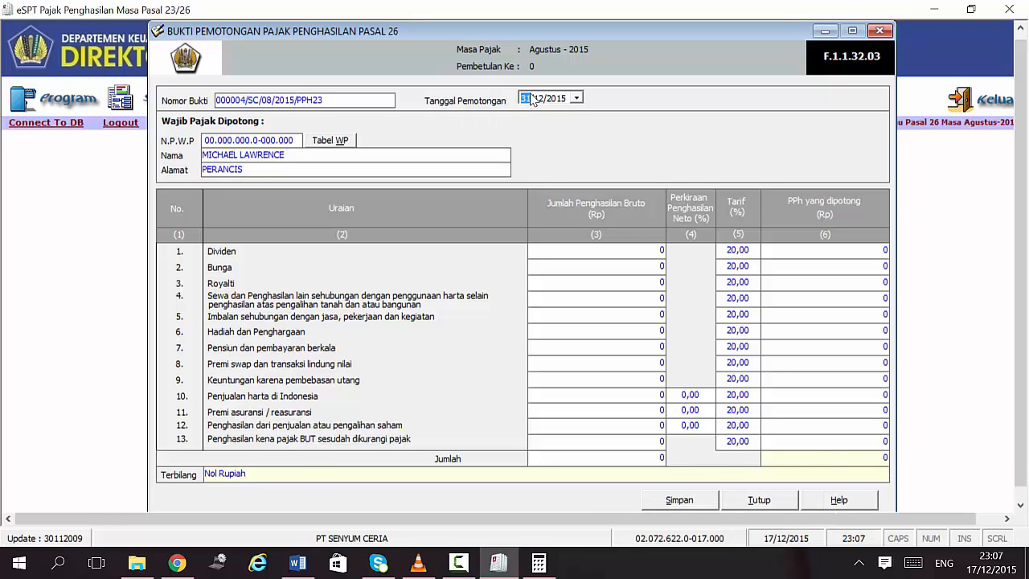
pyautogui.click(542, 99)
pyautogui.press('Delete')
pyautogui.click(291, 561)
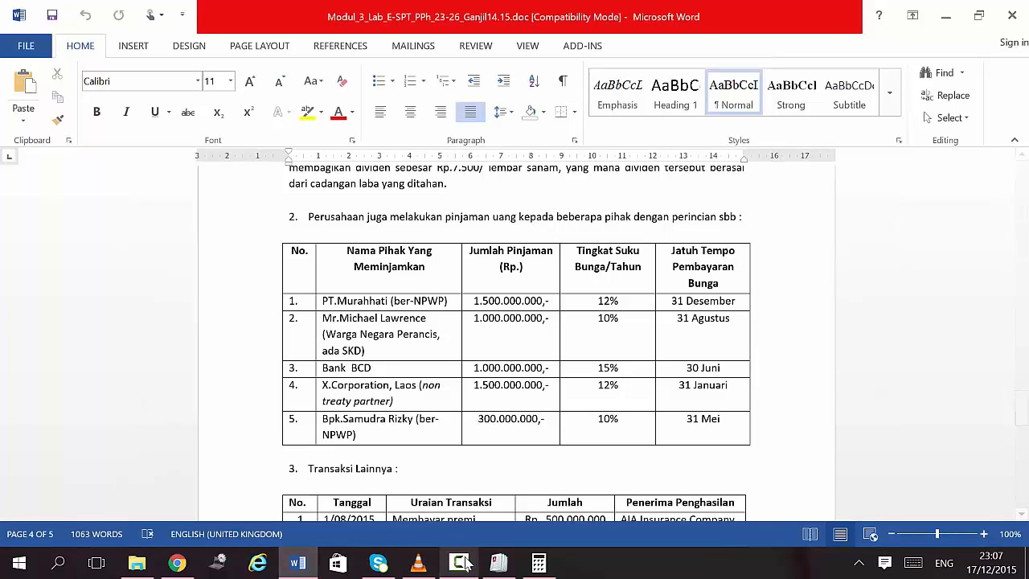
# Step: Enter 100,000,000 Bunga gross income at a 15% rate, giving 15,000,000 withheld
pyautogui.click(500, 567)
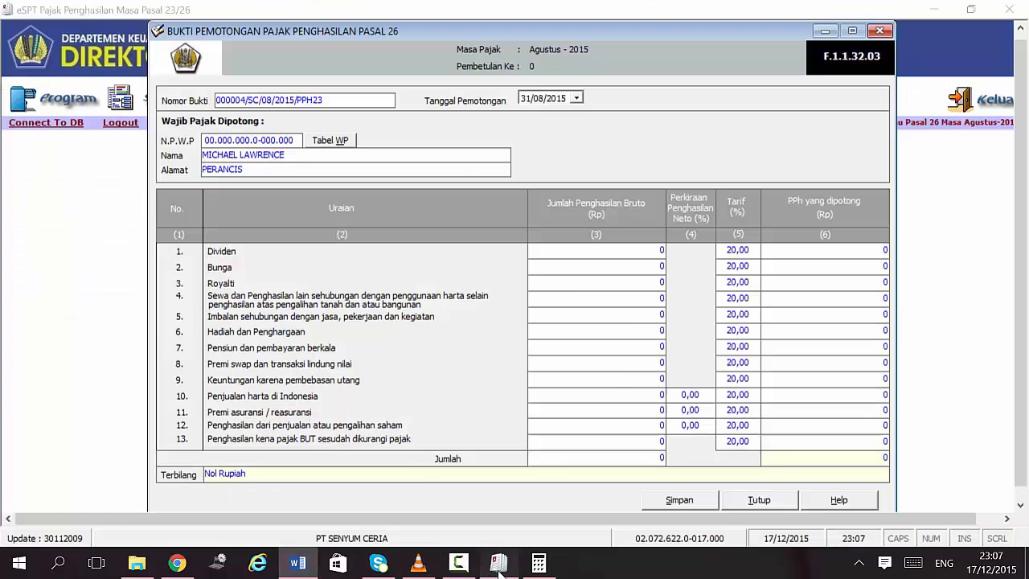
pyautogui.click(538, 266)
pyautogui.write('1000')
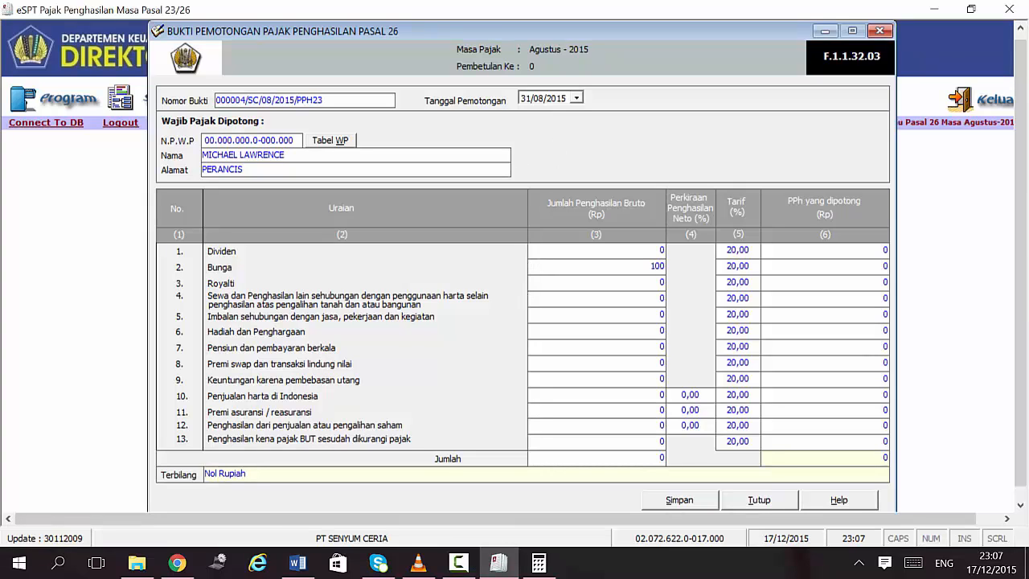
pyautogui.write('0000')
pyautogui.click(727, 268)
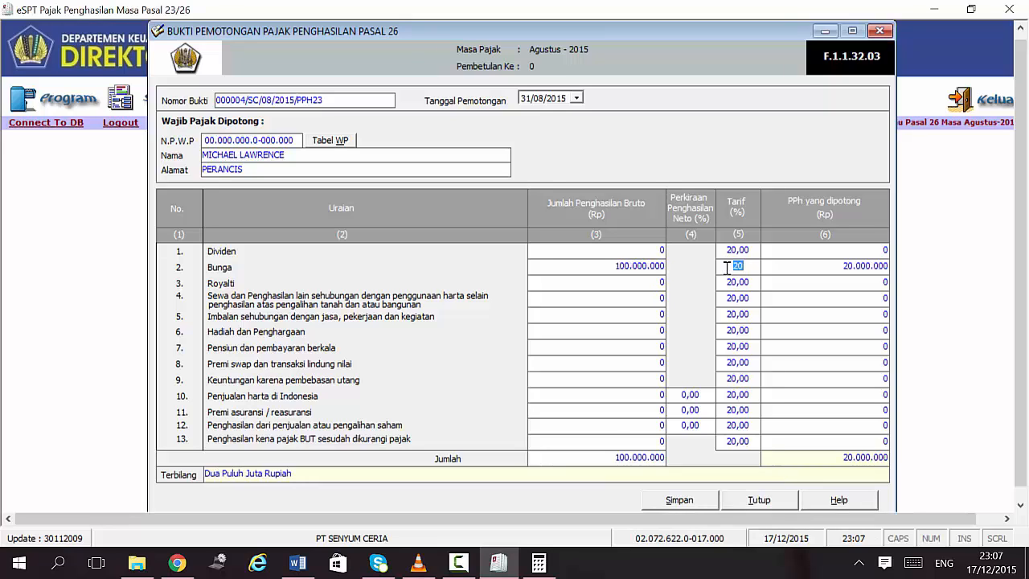
pyautogui.write('15')
pyautogui.press('Tab')
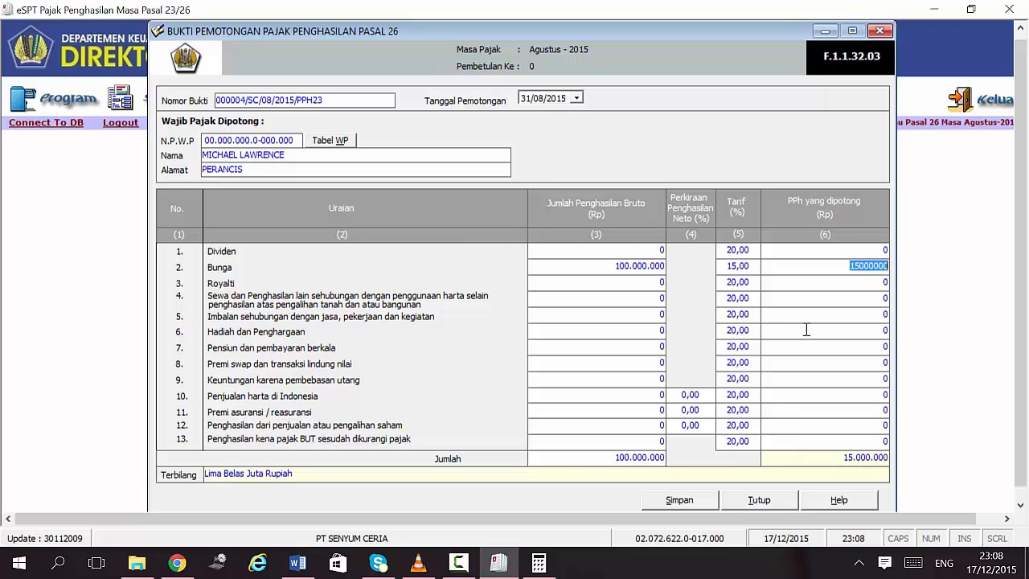
pyautogui.click(840, 460)
# Step: Save the Pasal 26 slip and acknowledge the confirmation
pyautogui.click(688, 503)
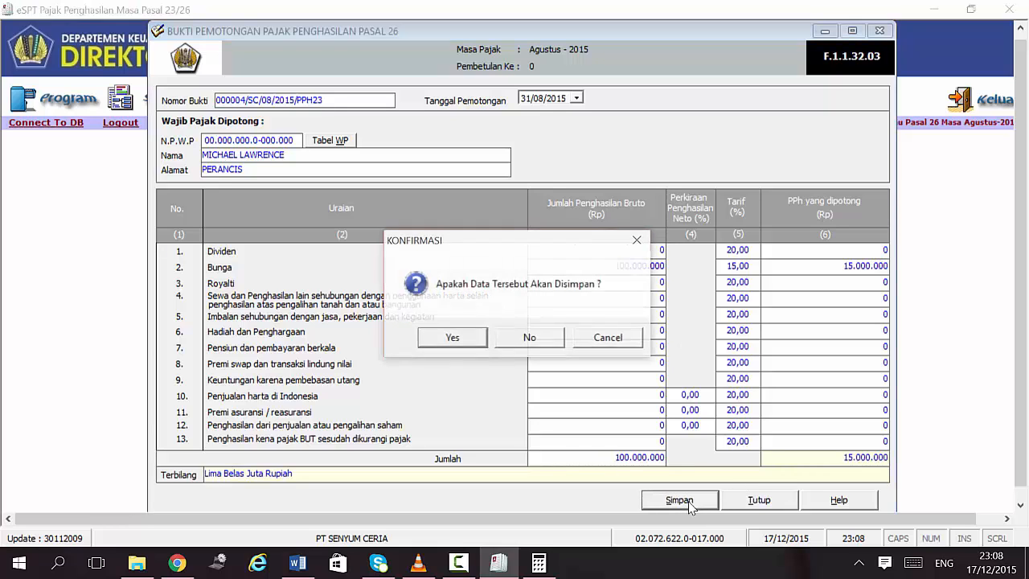
pyautogui.click(460, 338)
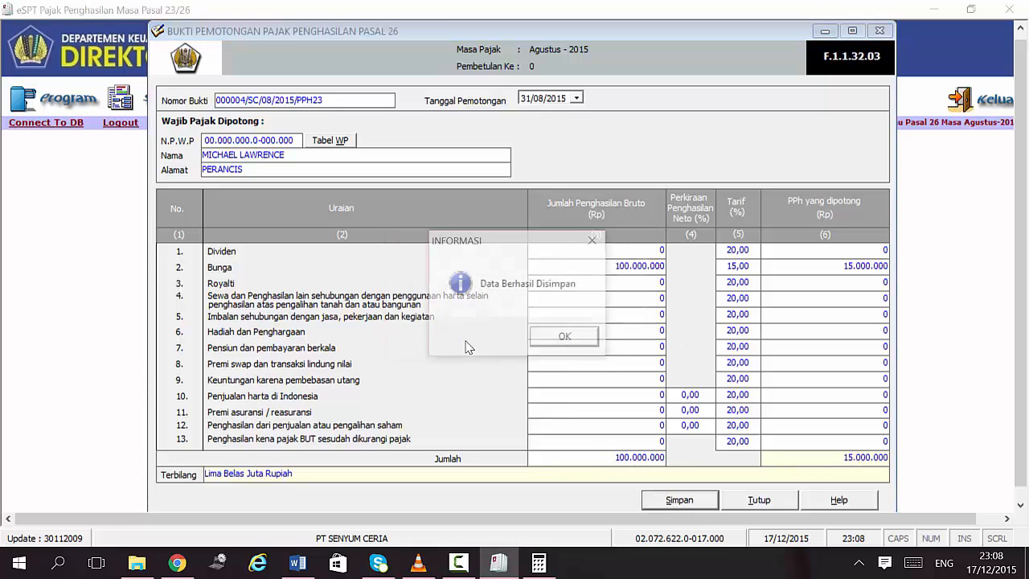
pyautogui.click(566, 339)
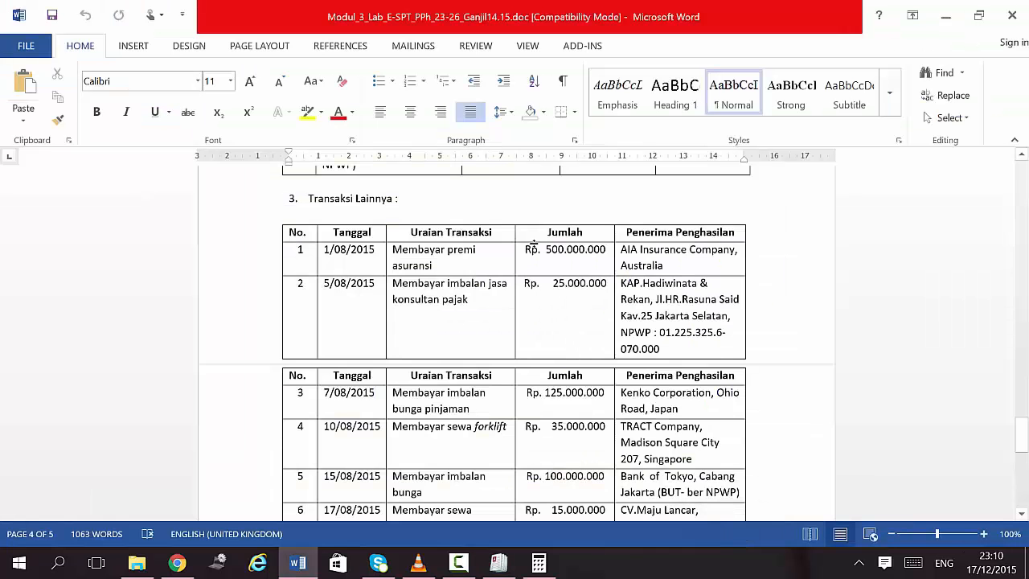
# Step: Review the Transaksi Lainnya table in Word, then bring up the VLC lecture video
pyautogui.scroll(5, 615, 394)
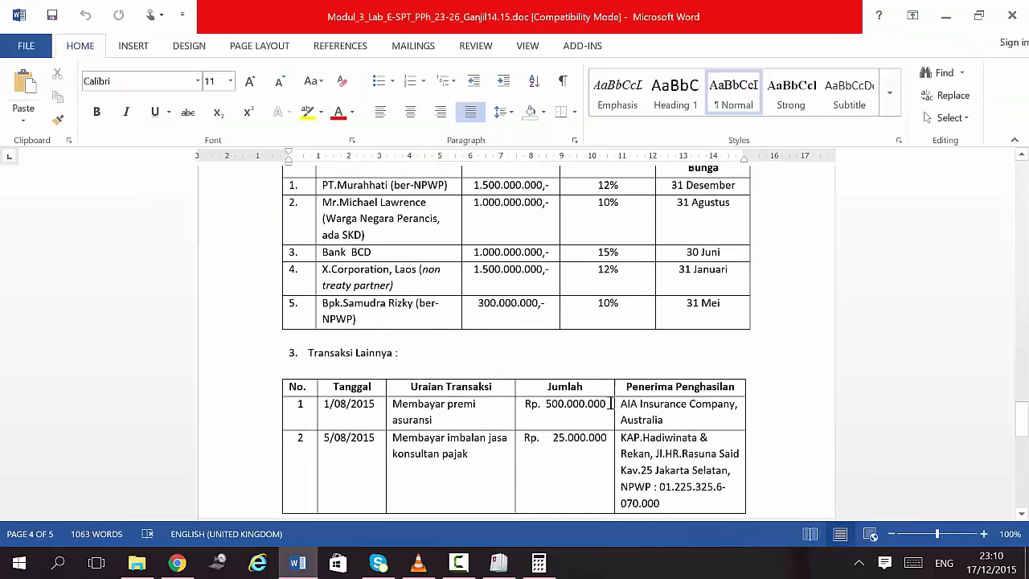
pyautogui.scroll(-3, 616, 394)
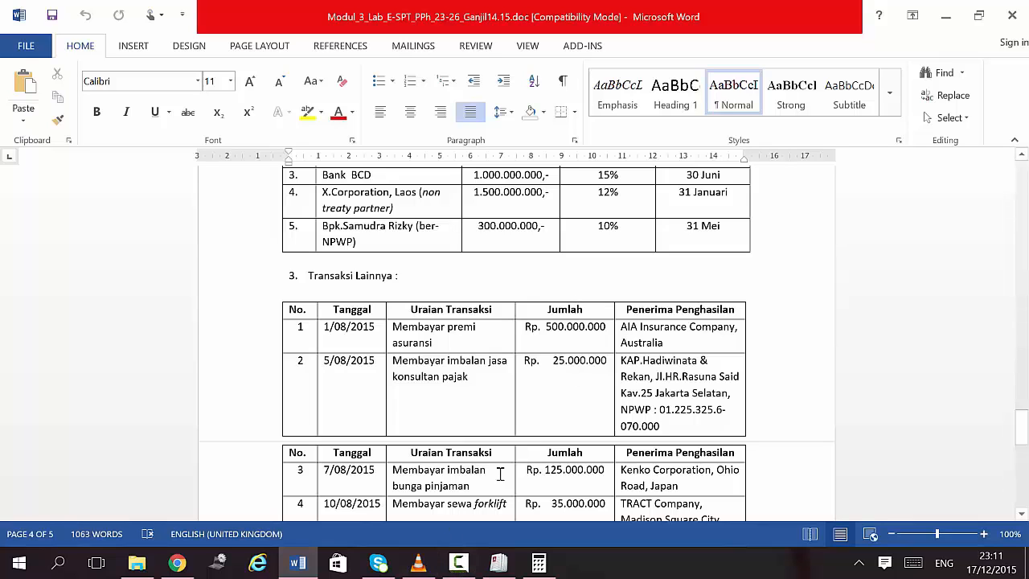
pyautogui.click(421, 568)
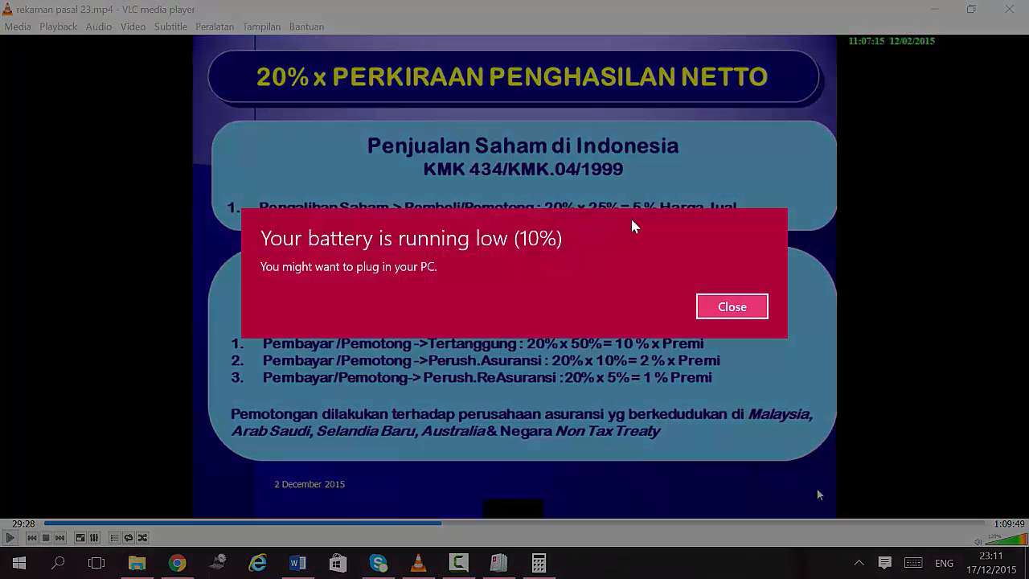
# Step: Dismiss the low-battery notification over the VLC window
pyautogui.click(716, 307)
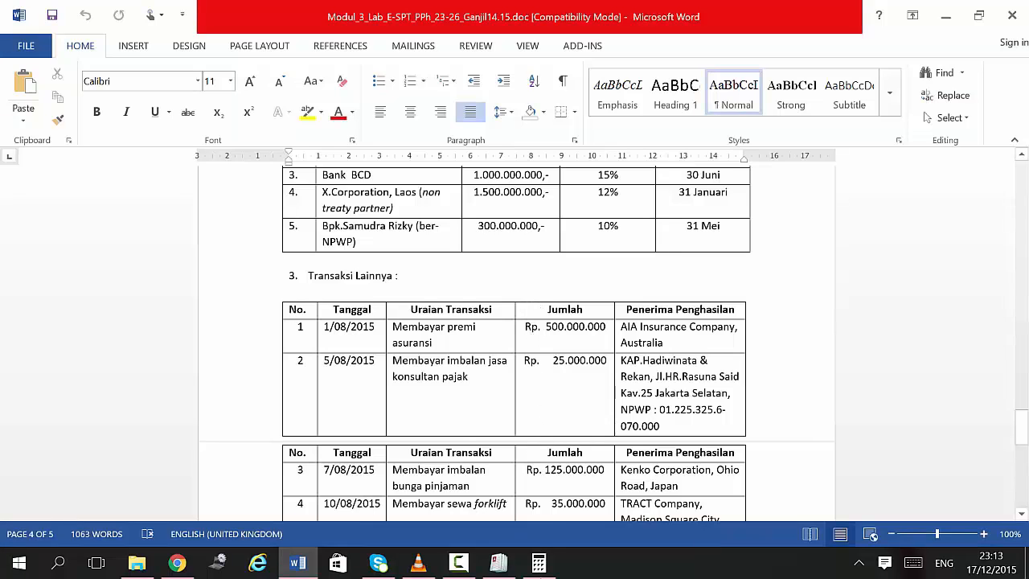
# Step: Number the new slip 000005/SC/08/2015/PPH23 and date it 01/08/2015
pyautogui.click(499, 563)
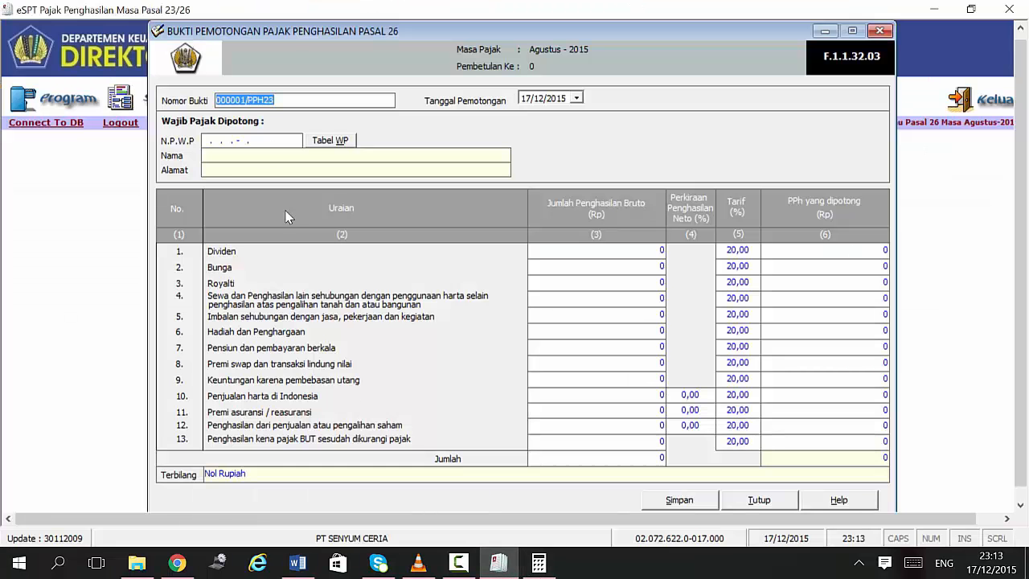
pyautogui.click(241, 100)
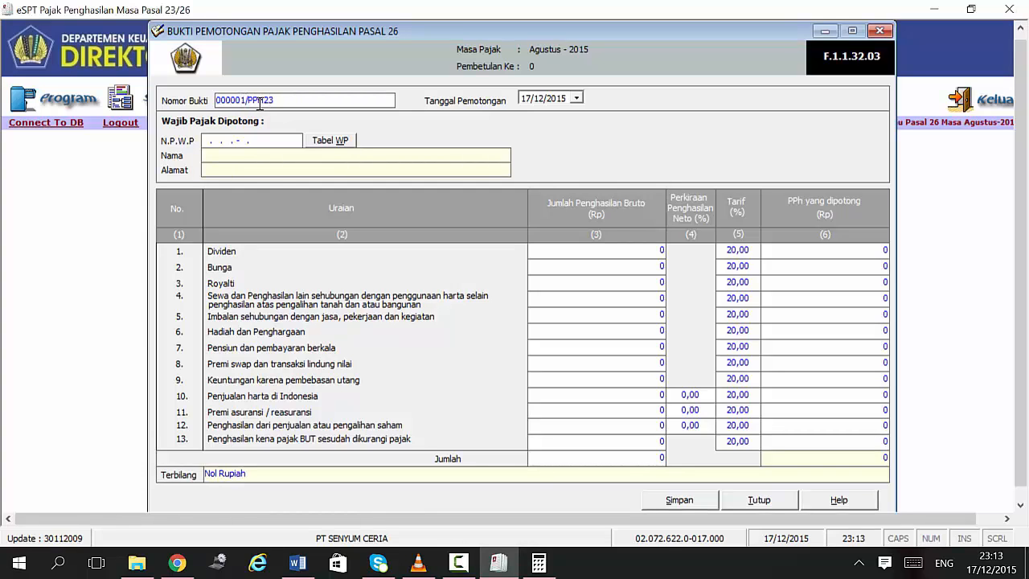
pyautogui.press('Delete')
pyautogui.write('5/')
pyautogui.write('SC/08/2015/')
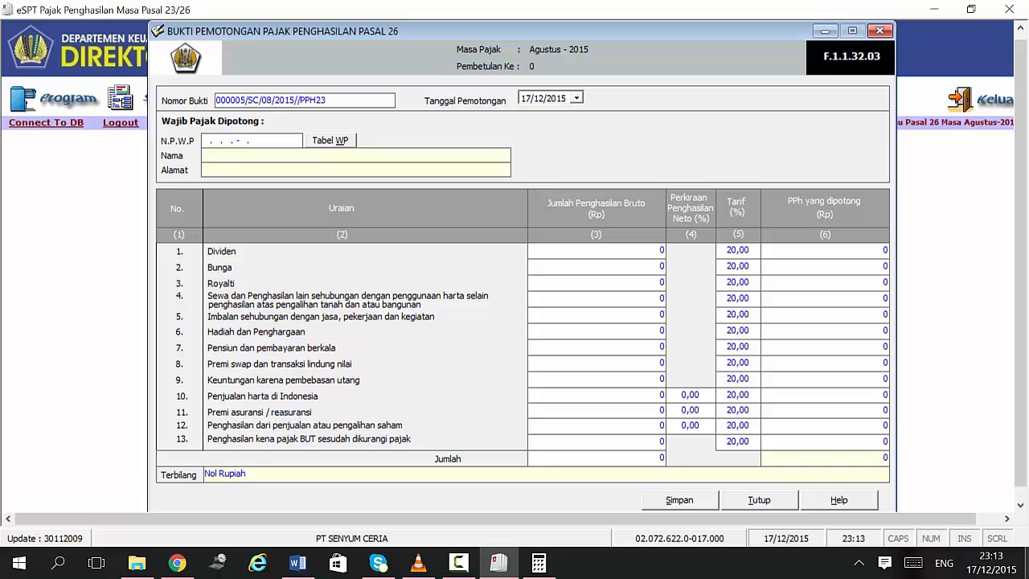
pyautogui.press('Delete')
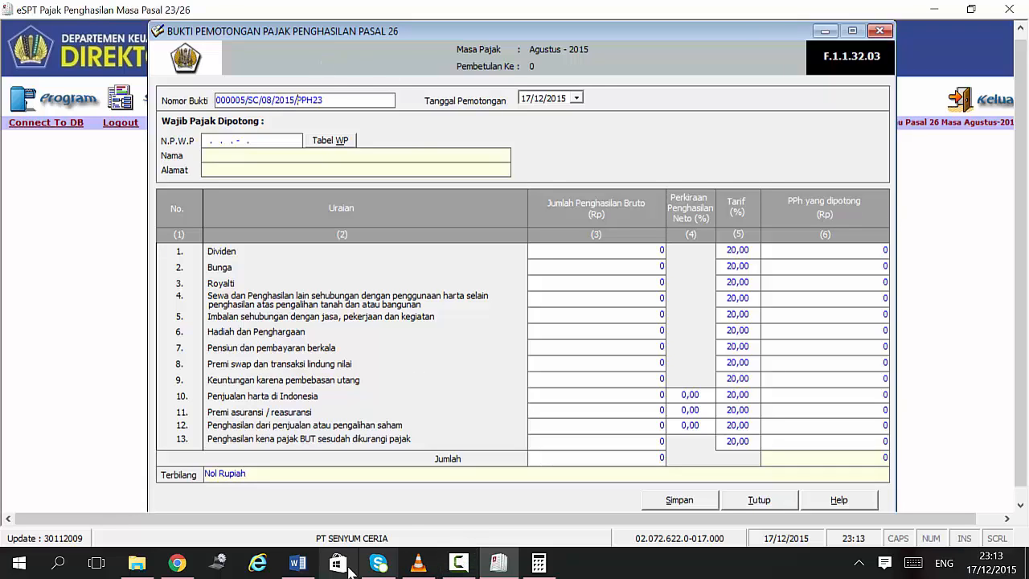
pyautogui.click(314, 567)
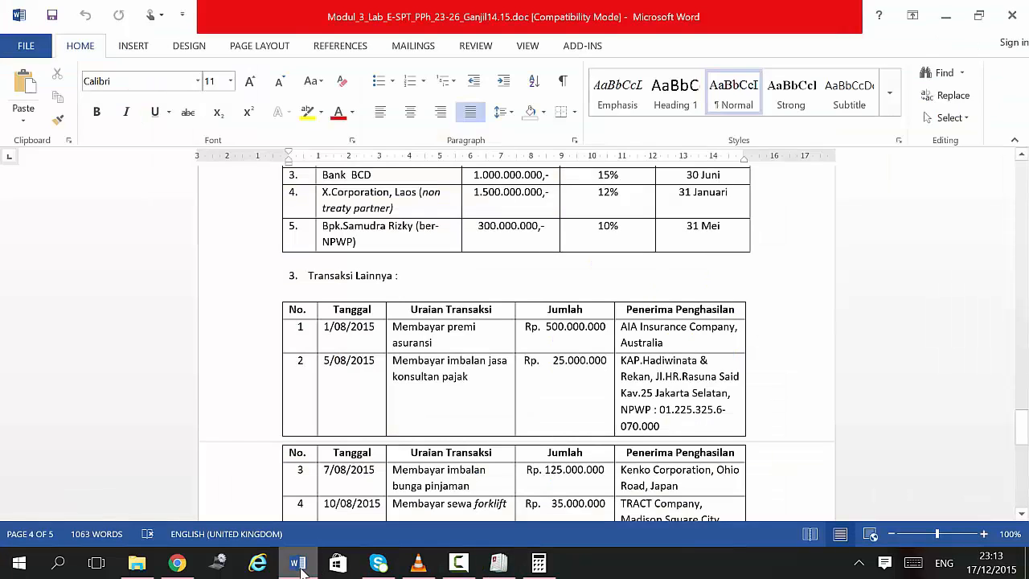
pyautogui.click(299, 566)
pyautogui.click(525, 99)
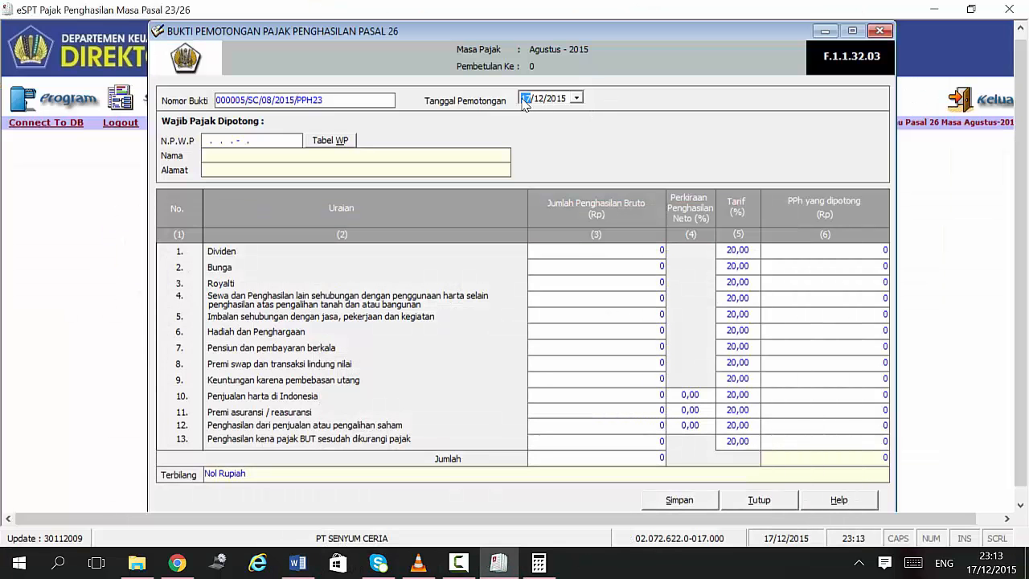
pyautogui.write('01')
pyautogui.click(538, 102)
pyautogui.write('08')
# Step: Enter a zero NPWP 00.000.000.0-000.000 and recipient AIA INSURANCE COMPANY, address AUSTRALIA
pyautogui.click(203, 141)
pyautogui.write('00.000.000.0-000.000')
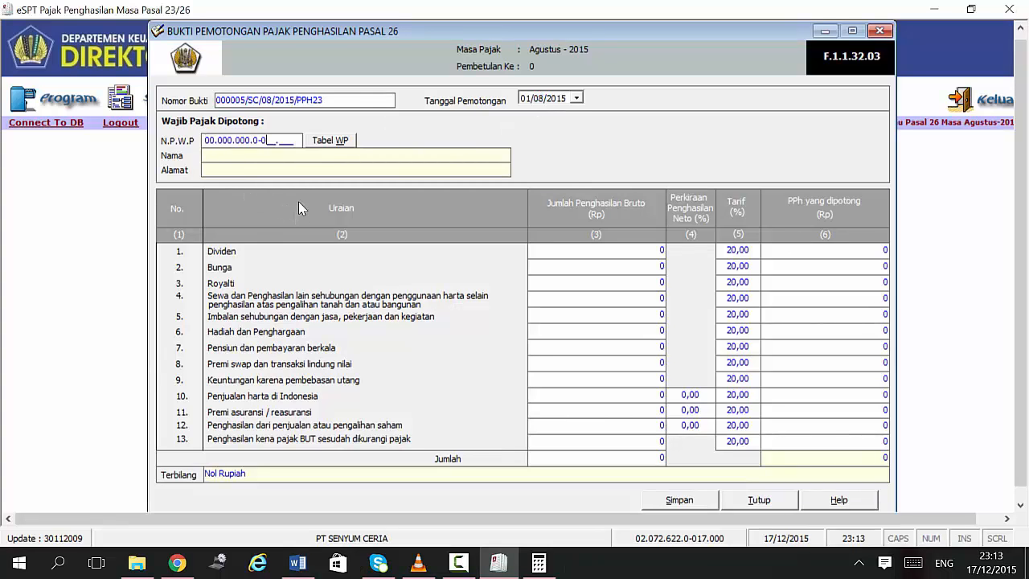
pyautogui.click(226, 159)
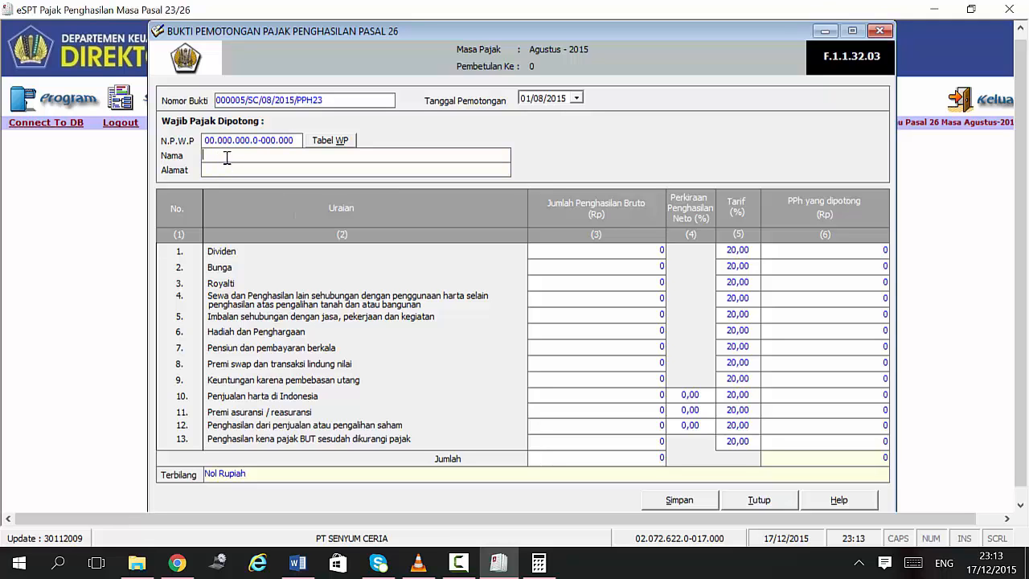
pyautogui.click(301, 569)
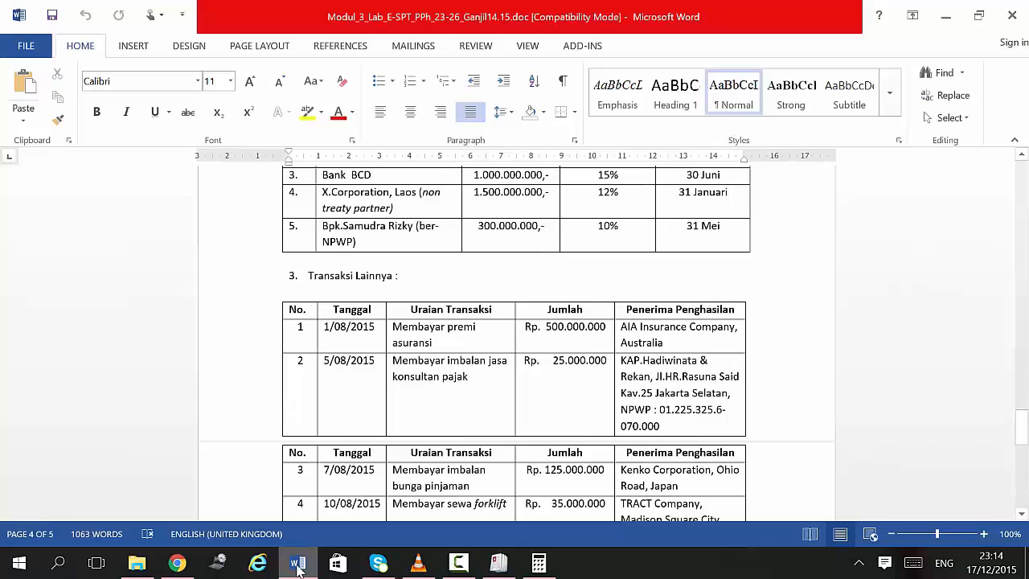
pyautogui.click(297, 569)
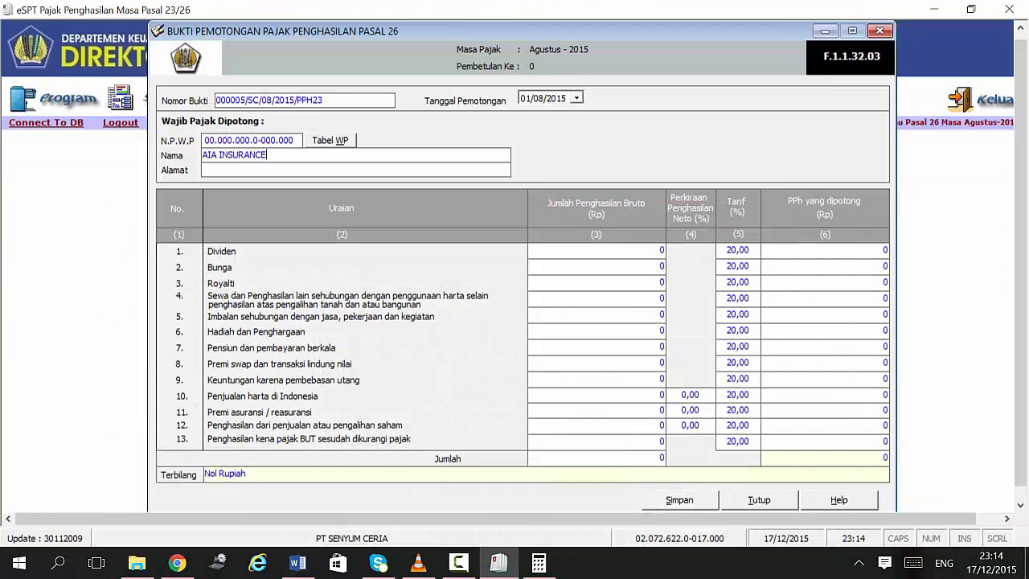
pyautogui.write('COMPANY')
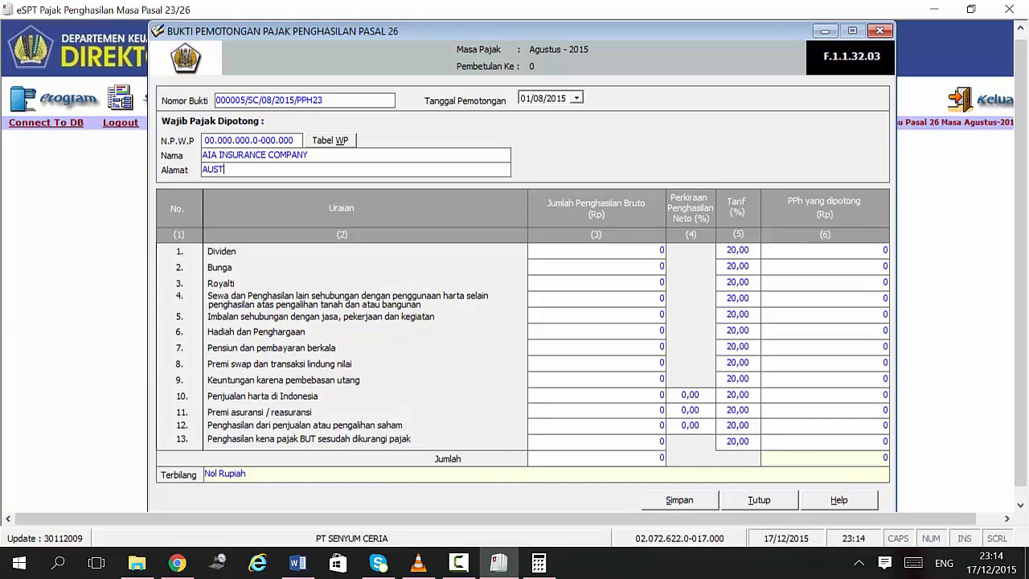
pyautogui.write('AUSTRALIA')
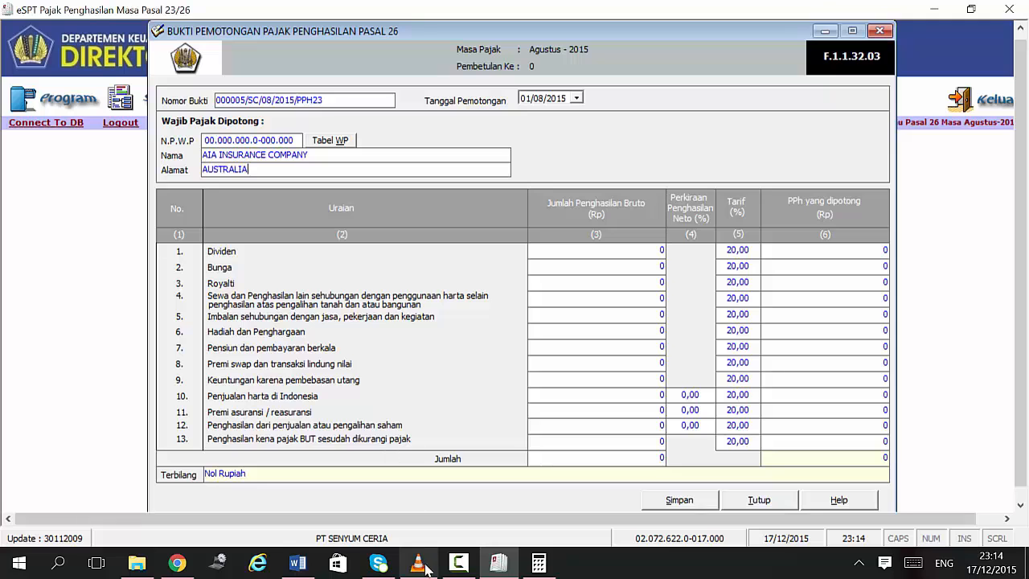
pyautogui.click(305, 571)
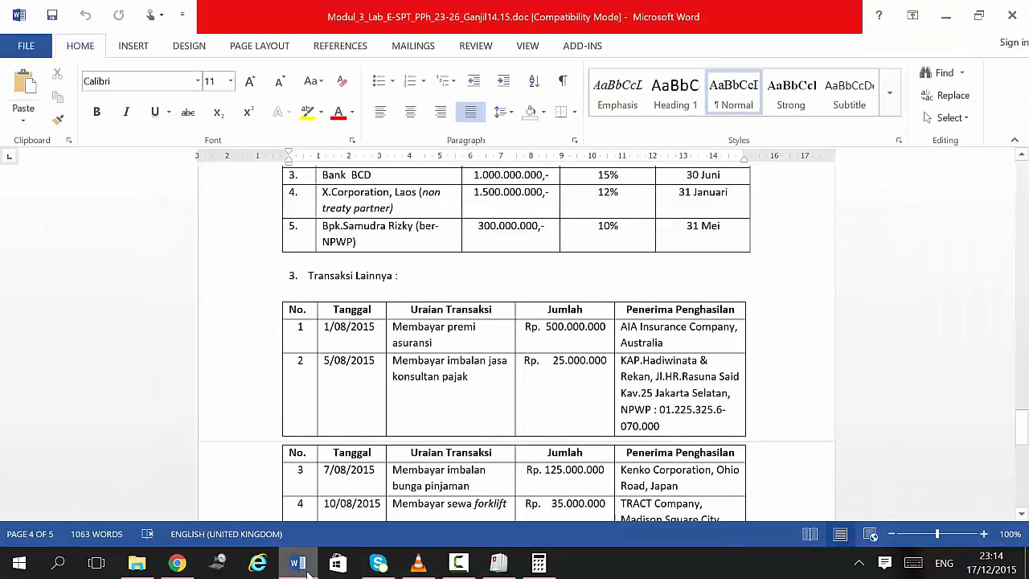
pyautogui.click(316, 569)
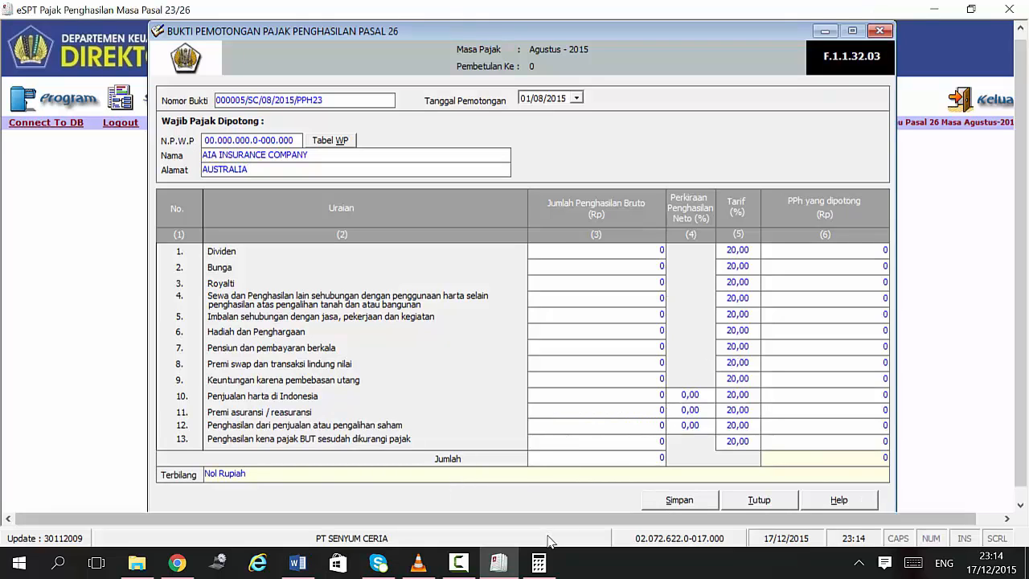
# Step: Enter a 500,000,000 insurance premium at 50% neto, giving 50,000,000 tax withheld
pyautogui.click(587, 411)
pyautogui.write('5')
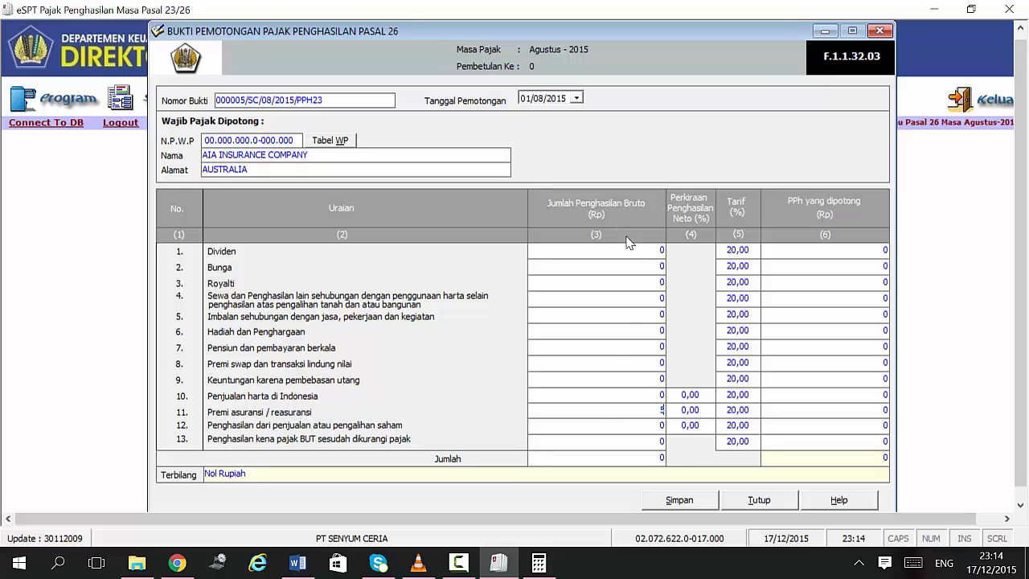
pyautogui.write('00.')
pyautogui.write('000.000')
pyautogui.click(709, 411)
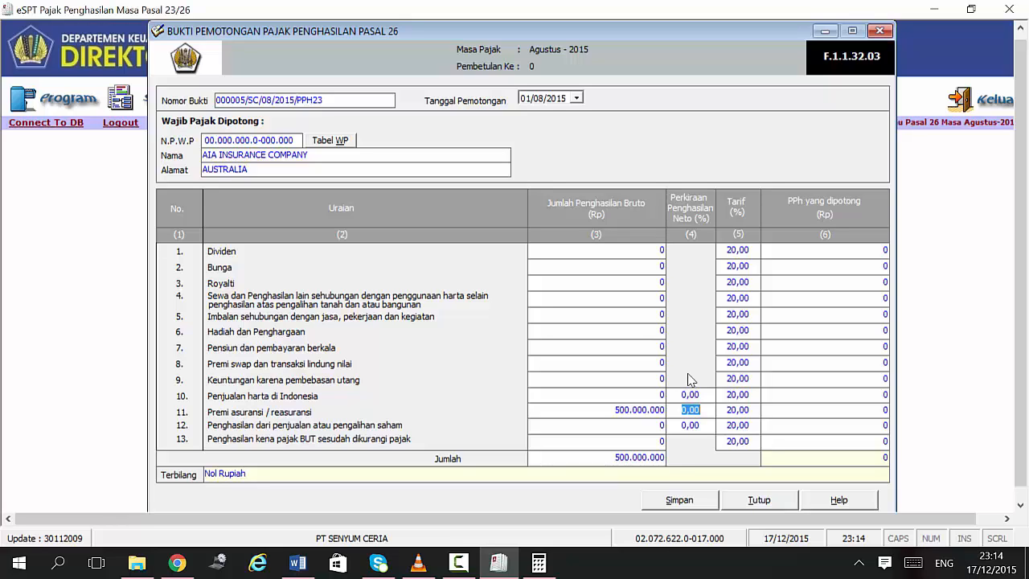
pyautogui.write('50')
pyautogui.press('Return')
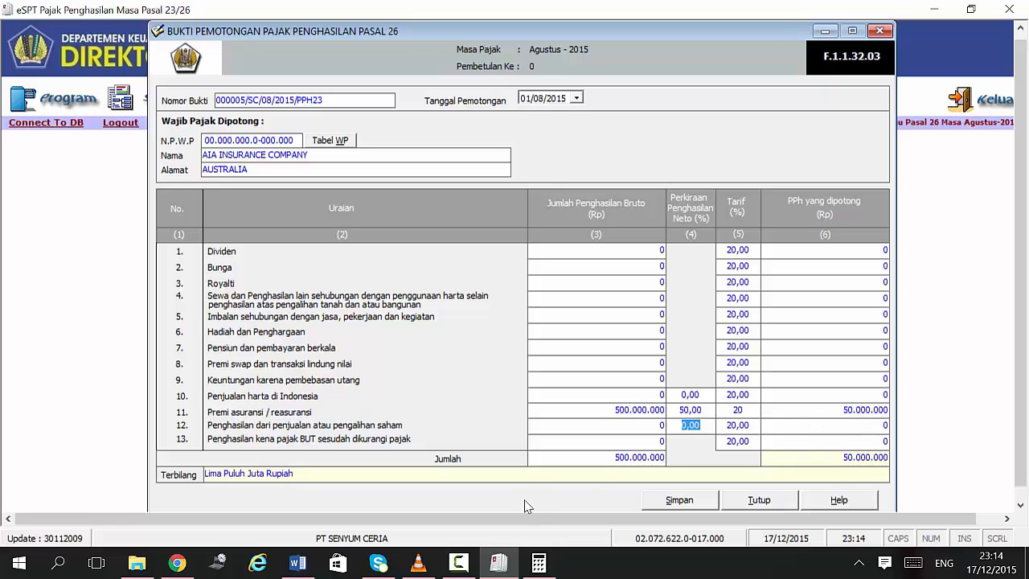
pyautogui.press('F9')
pyautogui.press('F9')
# Step: Save slip 000005 and acknowledge the saved-data message
pyautogui.click(686, 500)
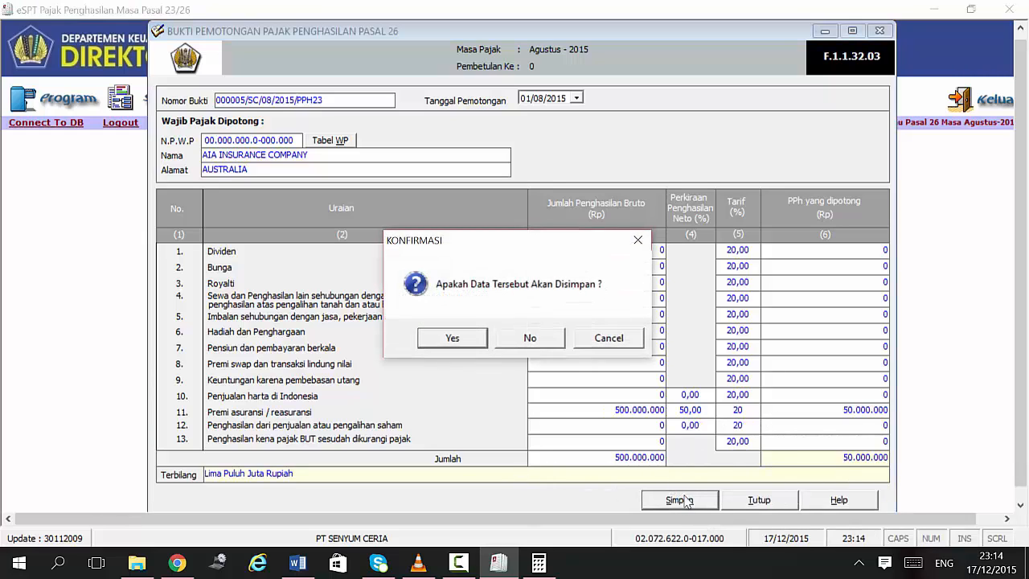
pyautogui.click(452, 338)
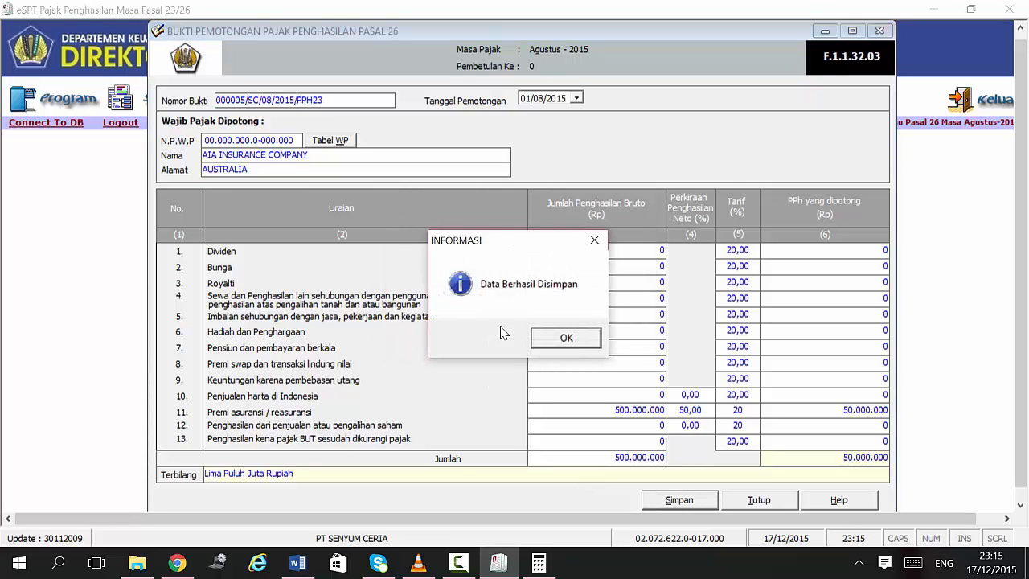
pyautogui.click(541, 341)
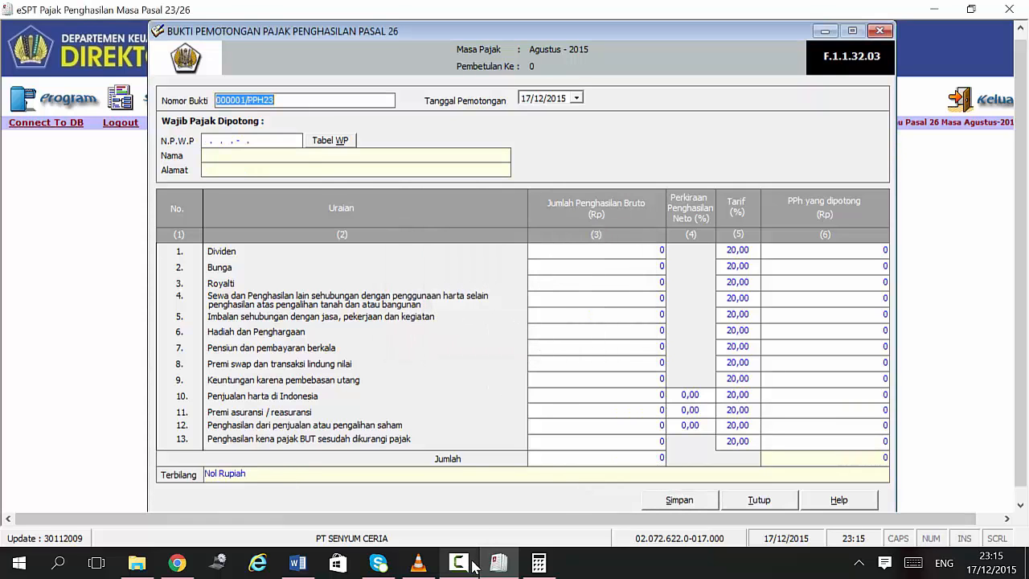
# Step: Review the next transaction in the Word table, then return to eSPT's SPT PPh menu
pyautogui.click(304, 565)
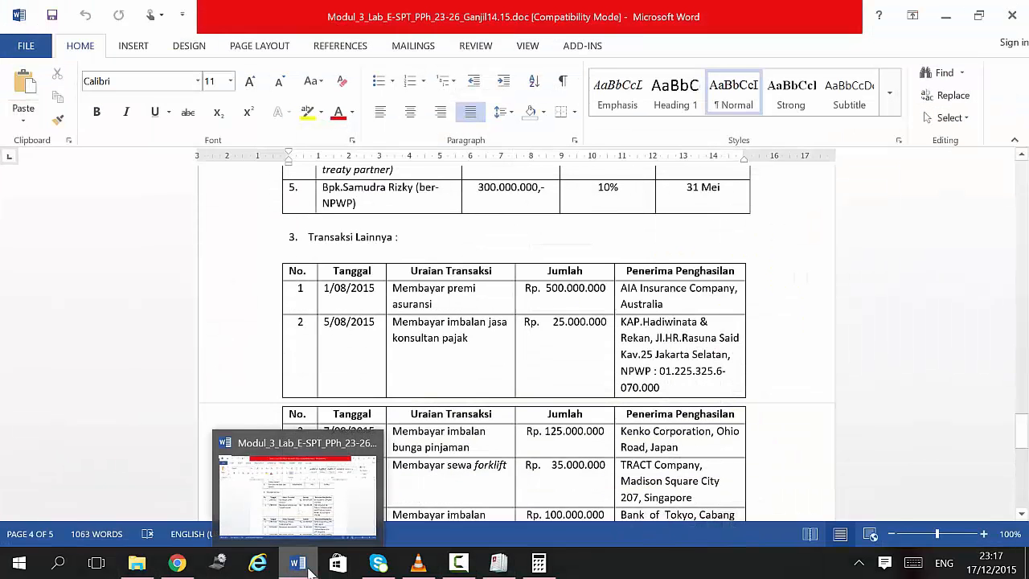
pyautogui.moveTo(314, 571)
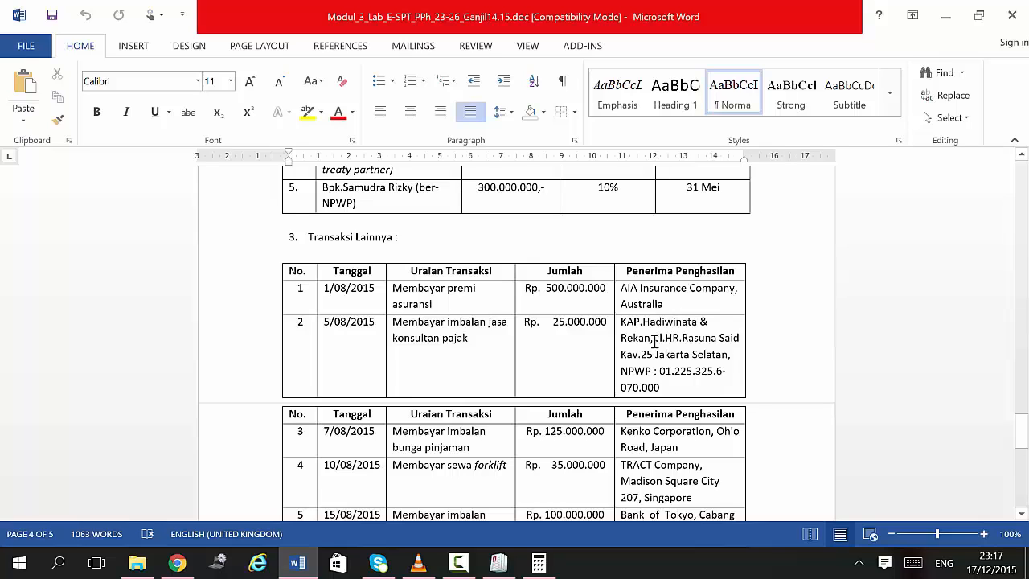
pyautogui.hotkey('alt', 'Tab')
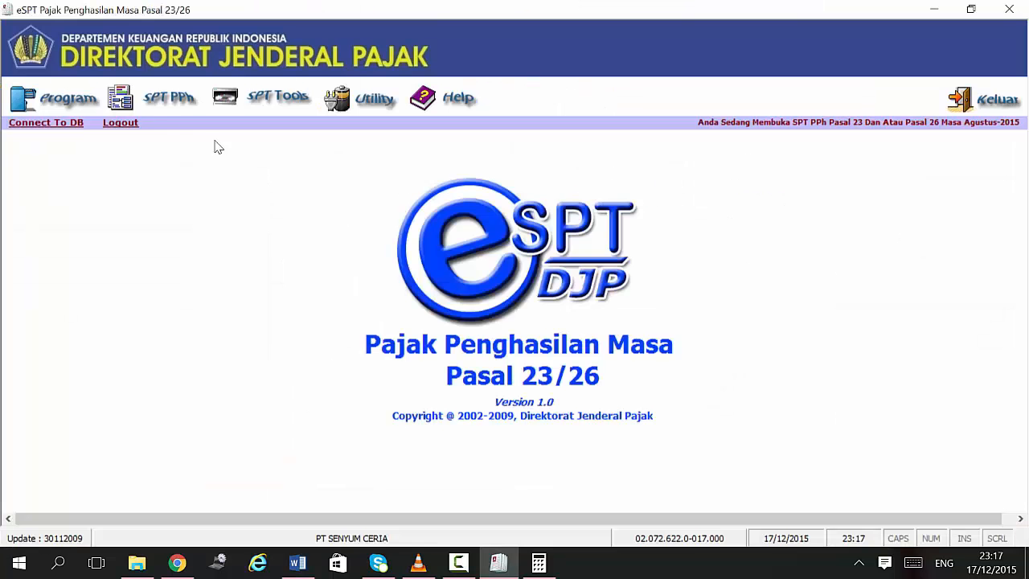
pyautogui.click(153, 98)
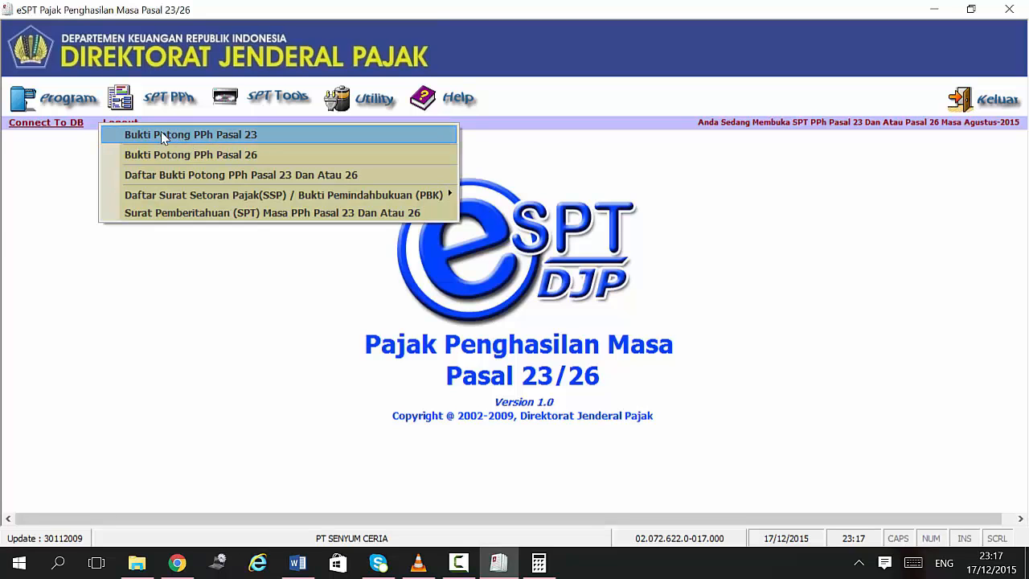
# Step: Start a new Pasal 23 slip numbered 000001/SC/08/2015/PPH23, dated 05/08/2015
pyautogui.click(160, 135)
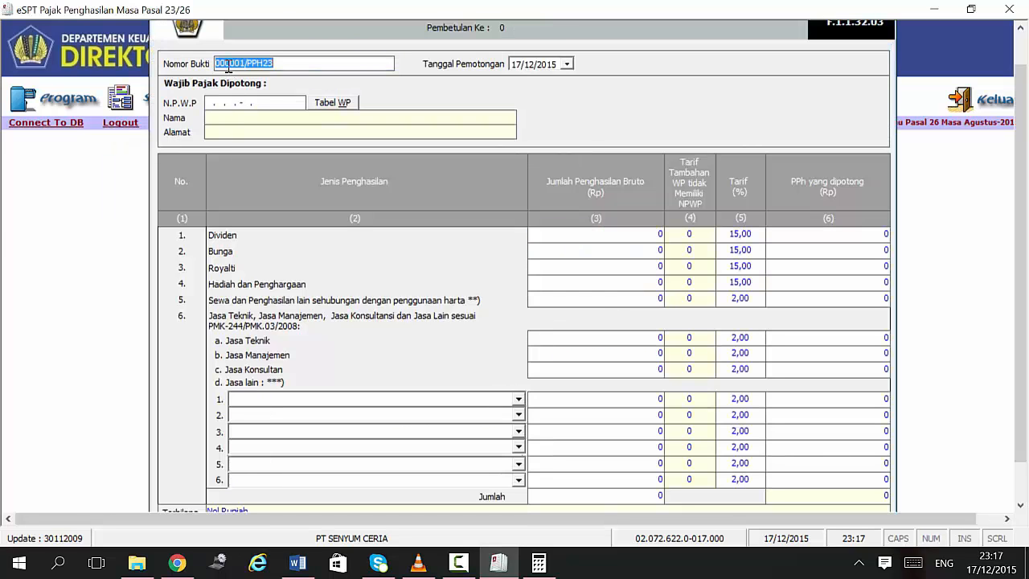
pyautogui.click(246, 62)
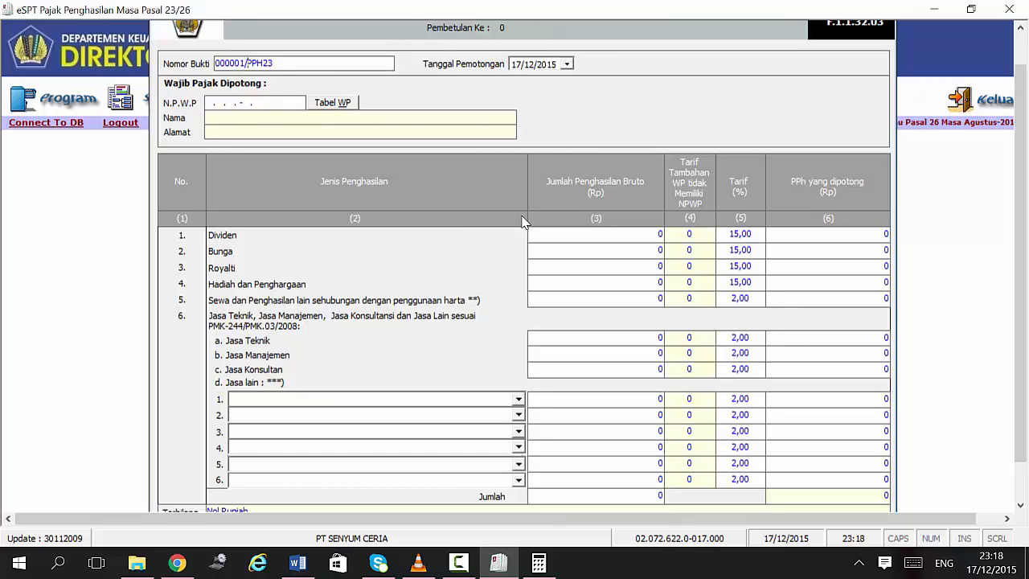
pyautogui.write('SC/08/2015/')
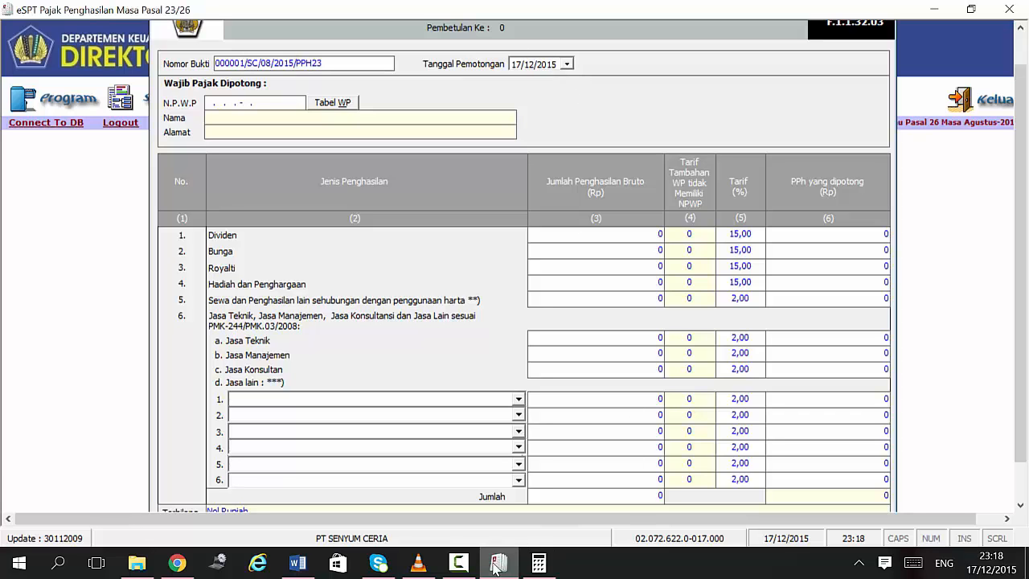
pyautogui.click(298, 564)
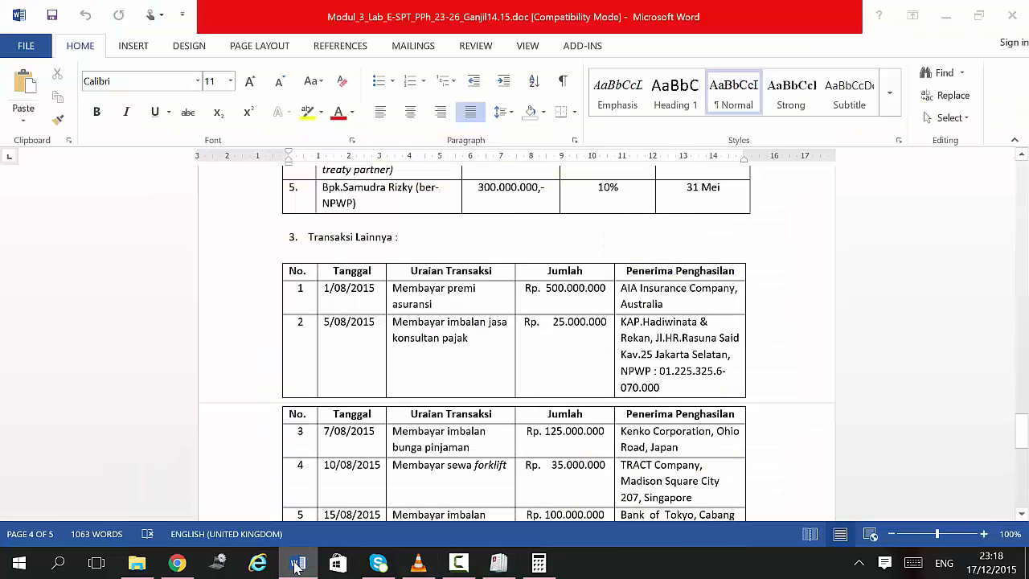
pyautogui.click(499, 563)
pyautogui.click(528, 67)
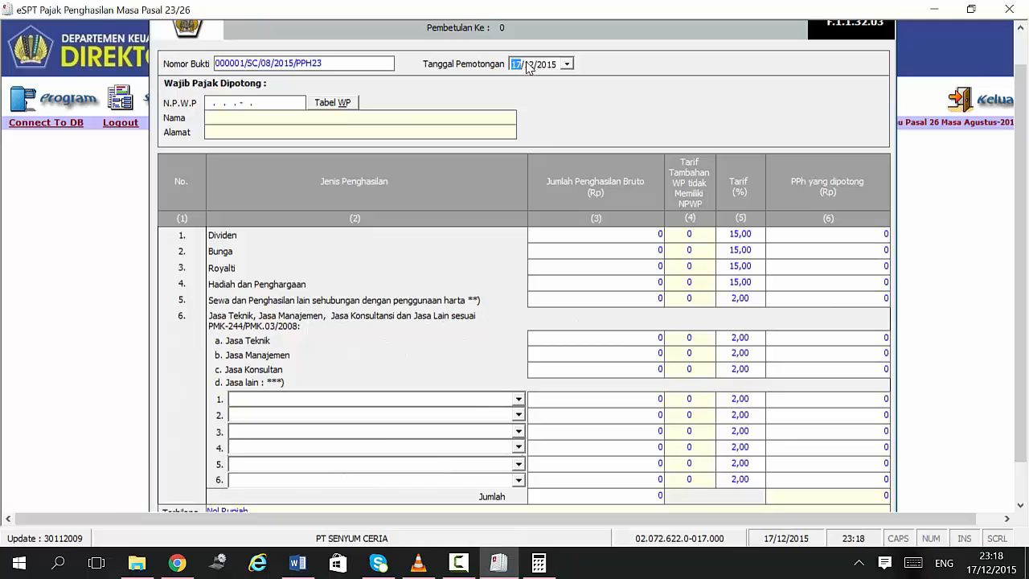
pyautogui.click(527, 63)
# Step: Copy the consultant's NPWP from the Word exercise table into the slip's NPWP field
pyautogui.click(212, 107)
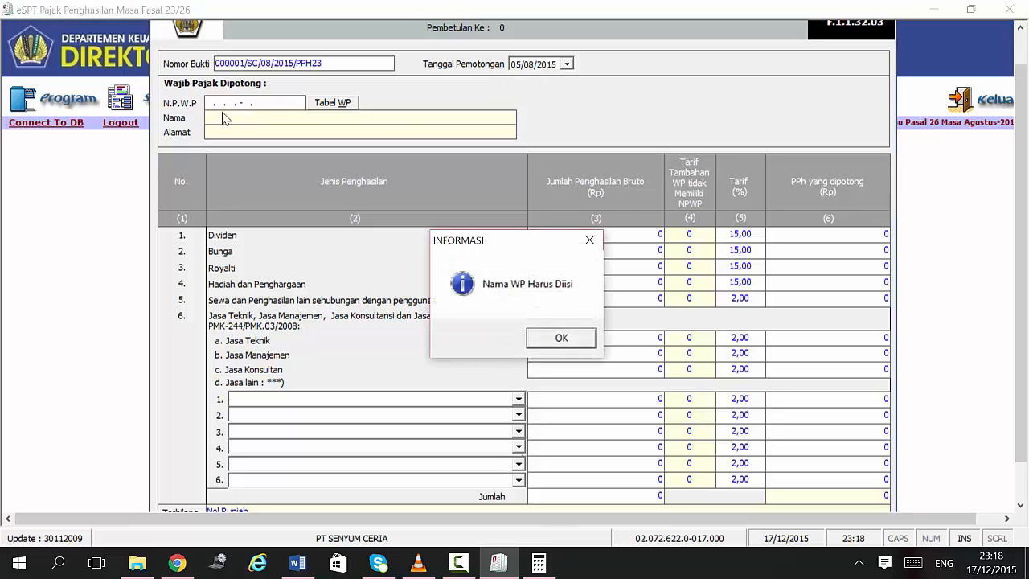
pyautogui.click(562, 339)
pyautogui.click(332, 103)
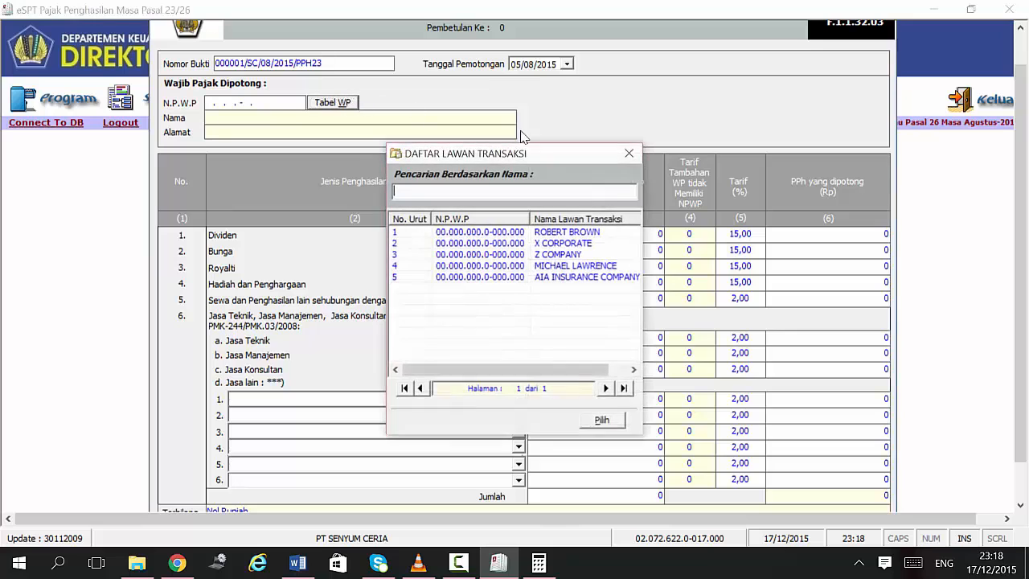
pyautogui.click(626, 156)
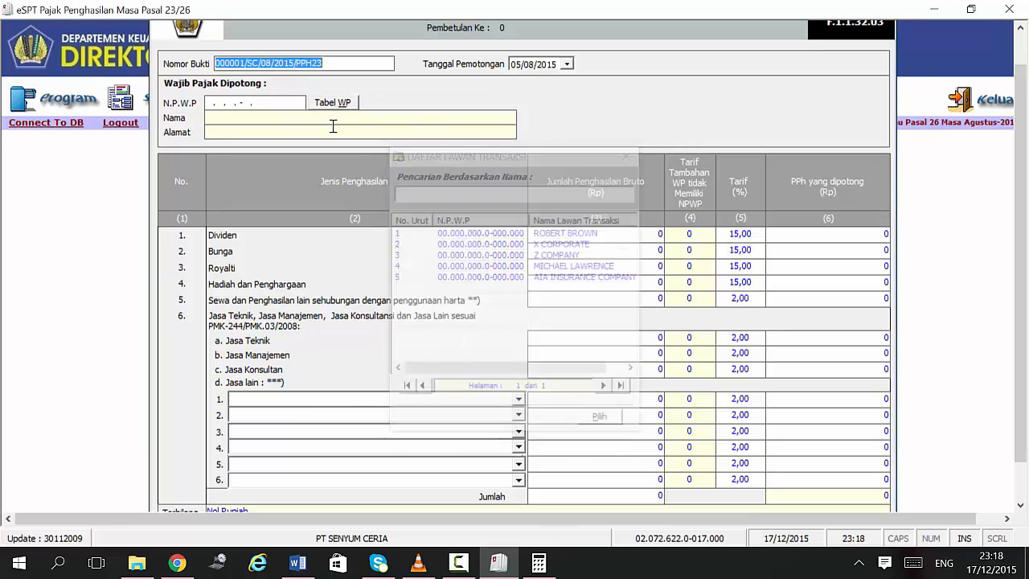
pyautogui.click(209, 102)
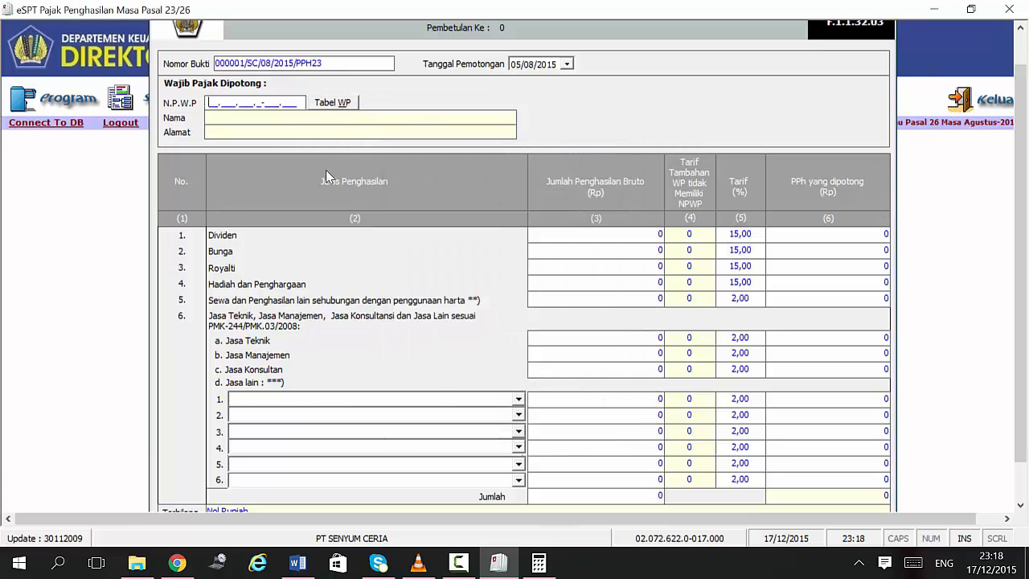
pyautogui.click(297, 563)
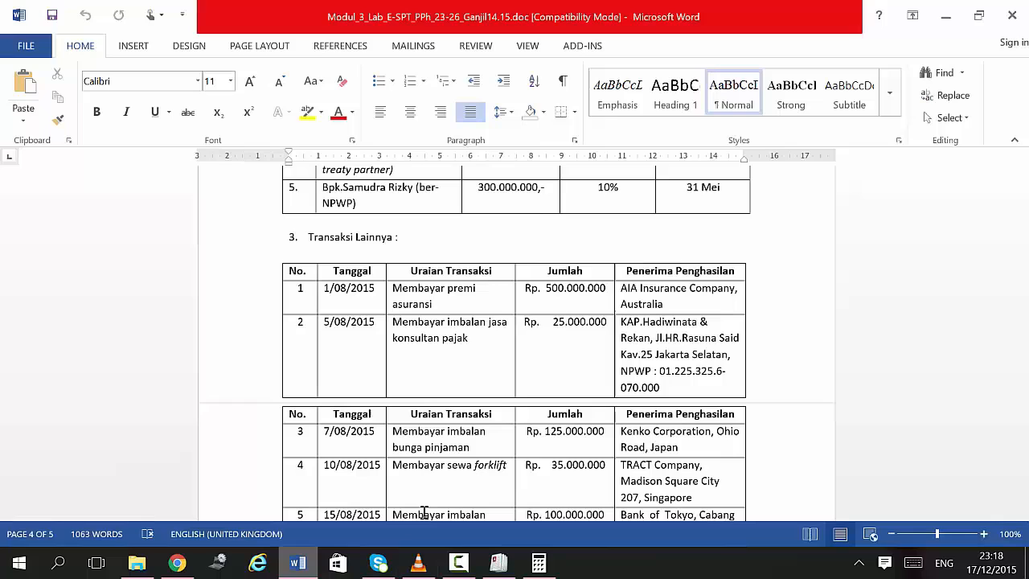
pyautogui.moveTo(657, 372)
pyautogui.mouseDown()
pyautogui.moveTo(660, 389)
pyautogui.moveTo(660, 373)
pyautogui.mouseUp()
pyautogui.hotkey('ctrl', 'c')
pyautogui.rightClick(662, 374)
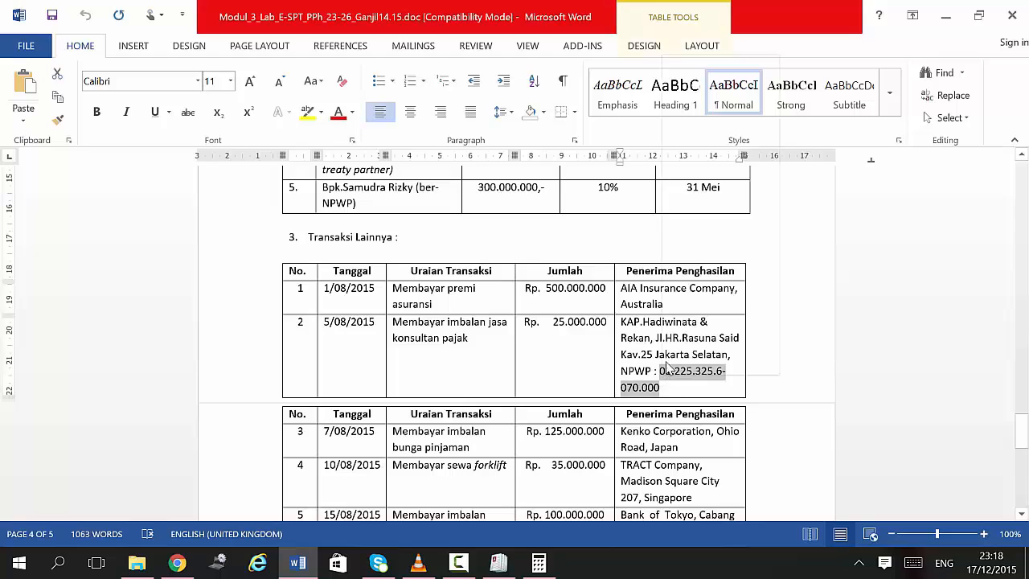
pyautogui.click(773, 84)
pyautogui.click(499, 563)
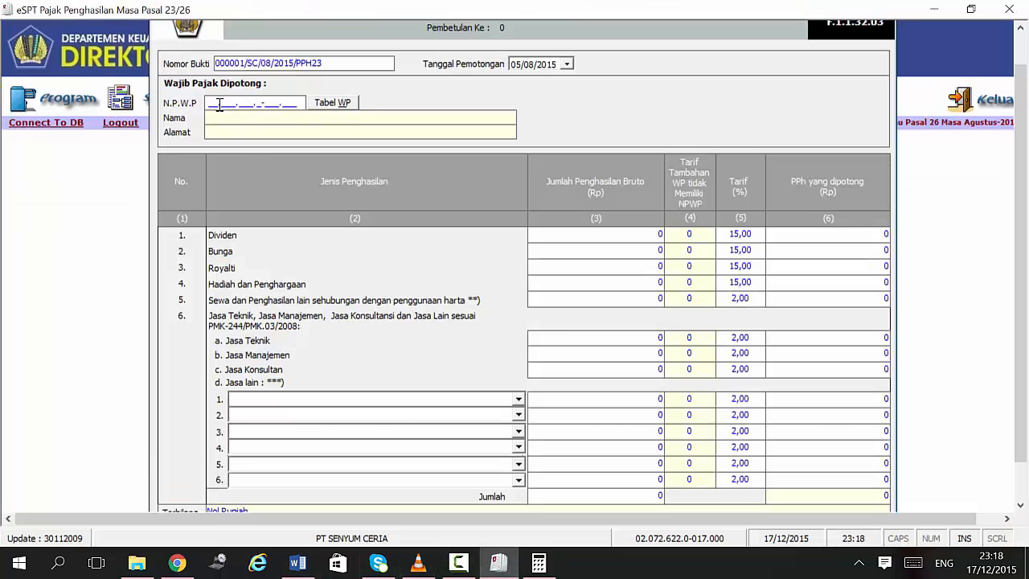
pyautogui.rightClick(219, 105)
pyautogui.click(246, 173)
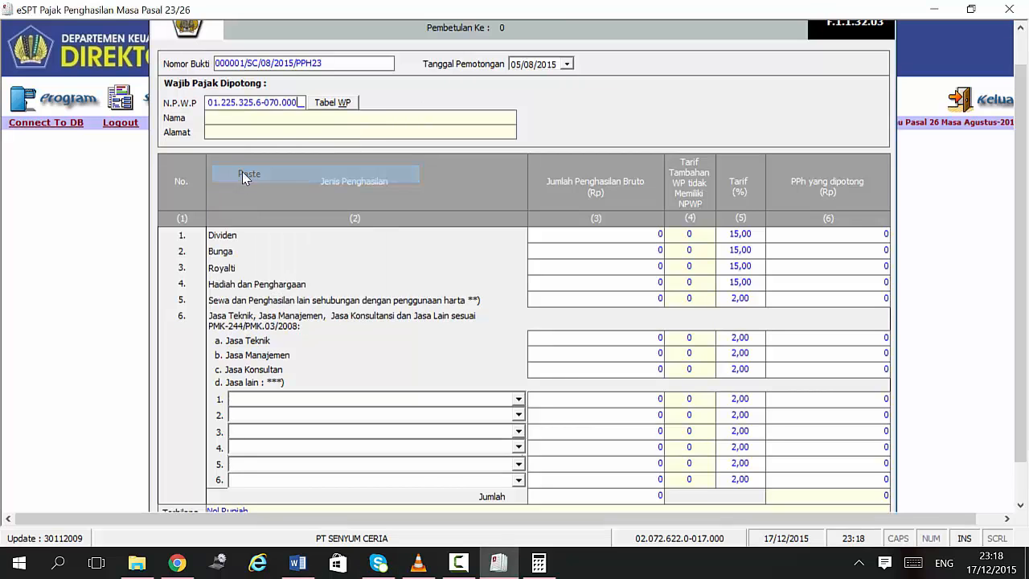
# Step: Clear the rejected NPWP value and paste the copied tax number in again
pyautogui.click(219, 121)
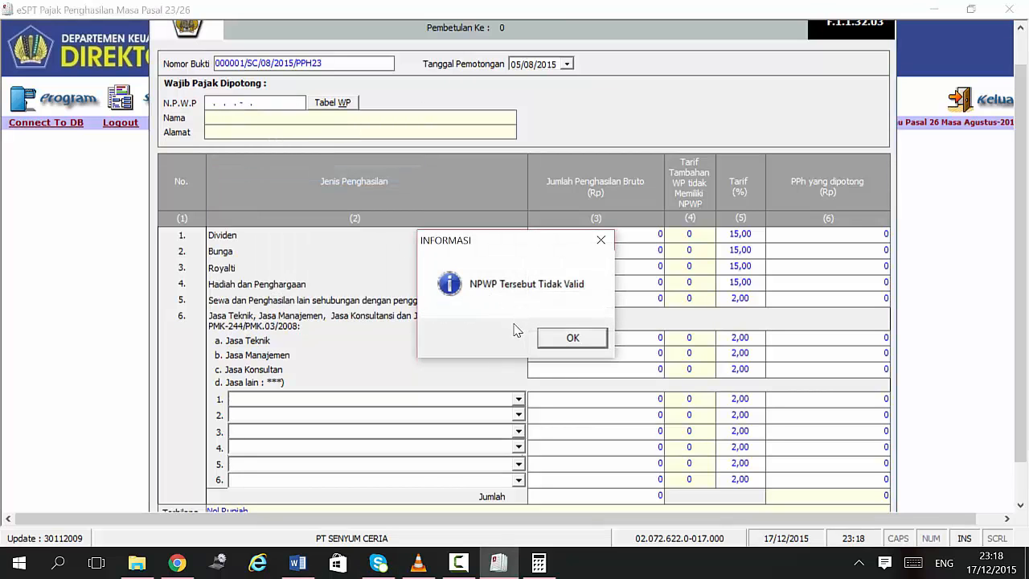
pyautogui.click(560, 338)
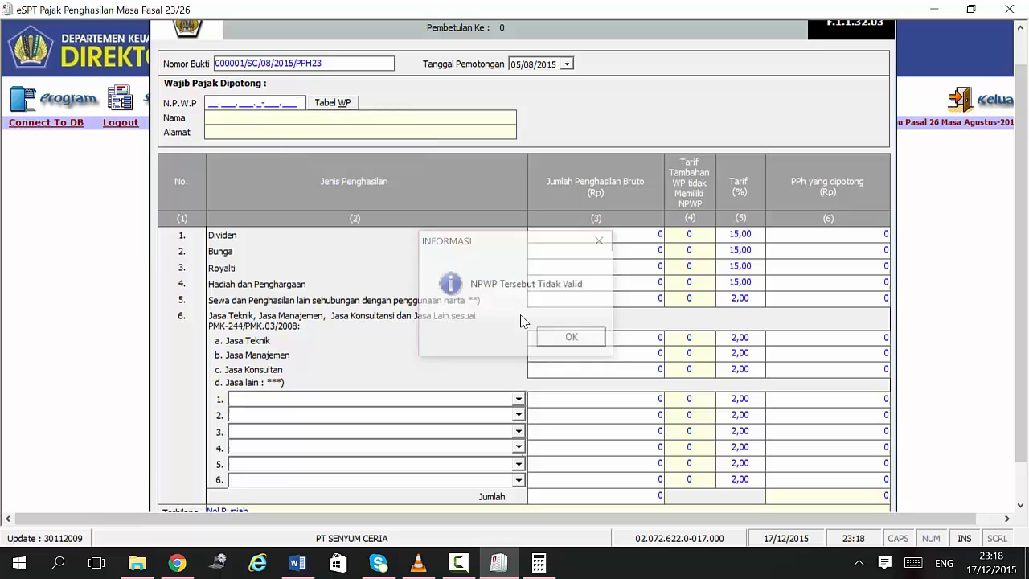
pyautogui.rightClick(215, 102)
pyautogui.click(254, 171)
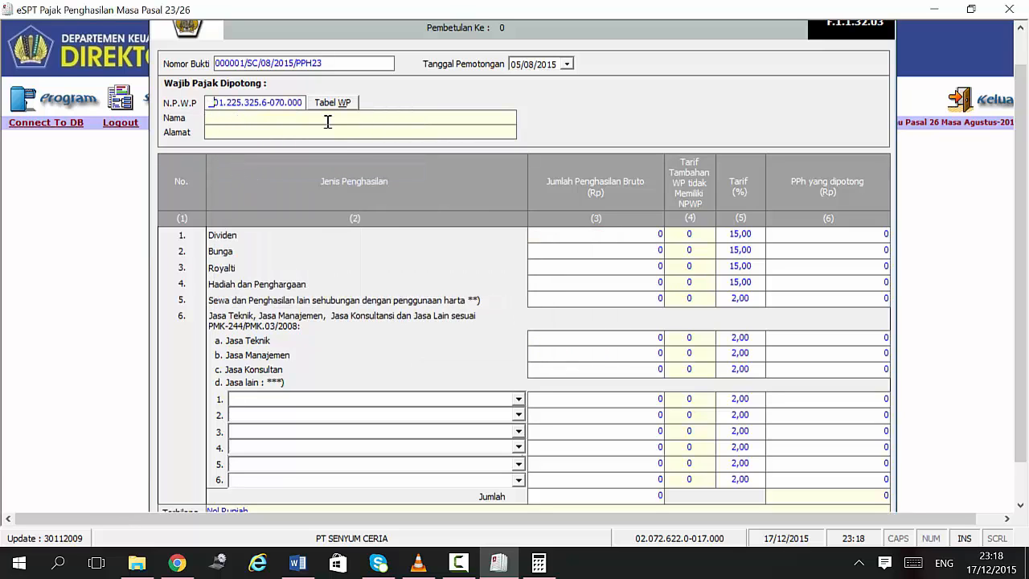
pyautogui.press('Return')
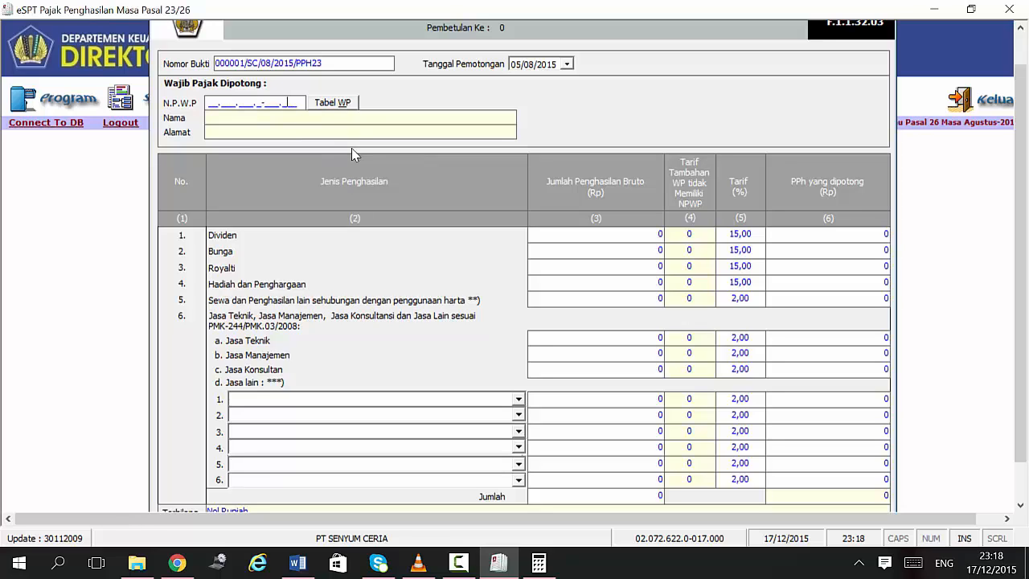
pyautogui.press('Return')
pyautogui.hotkey('ctrl', 'v')
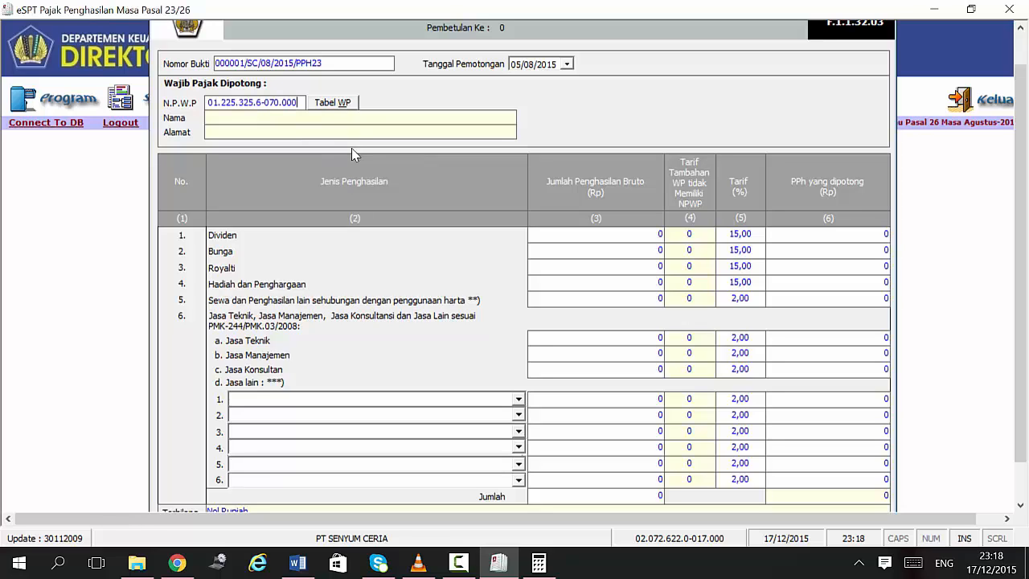
pyautogui.click(285, 119)
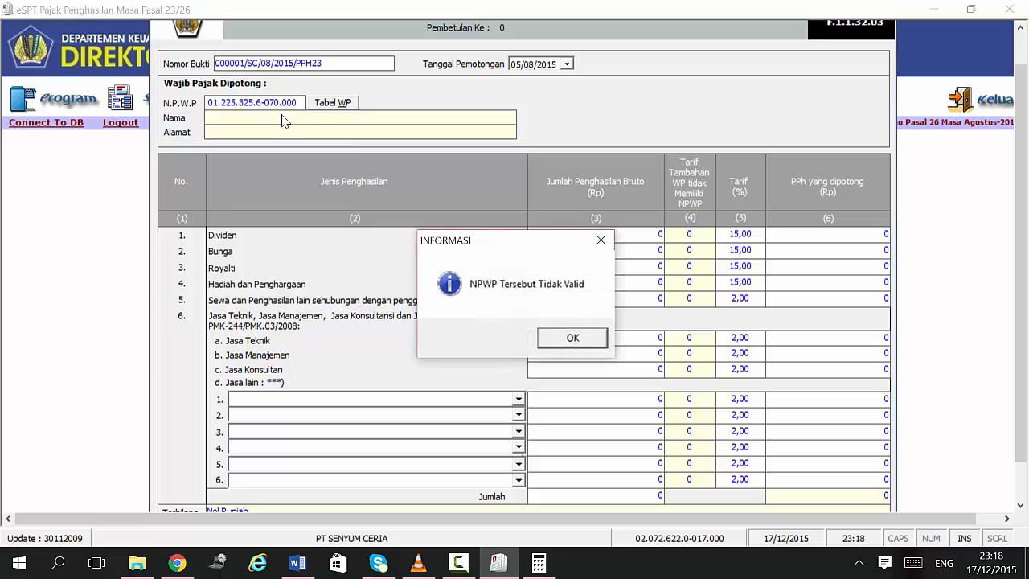
pyautogui.click(570, 337)
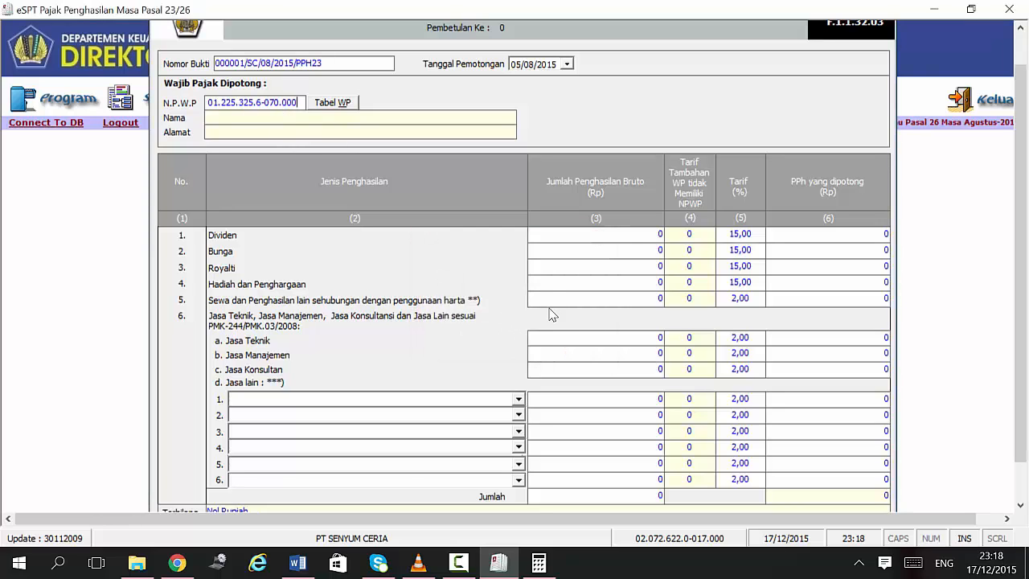
pyautogui.click(282, 125)
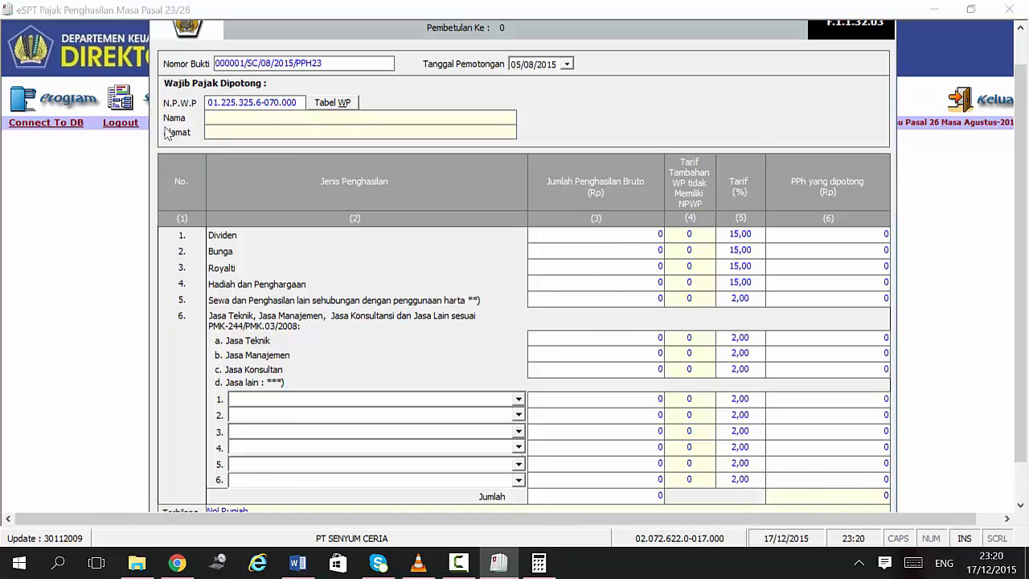
pyautogui.click(590, 342)
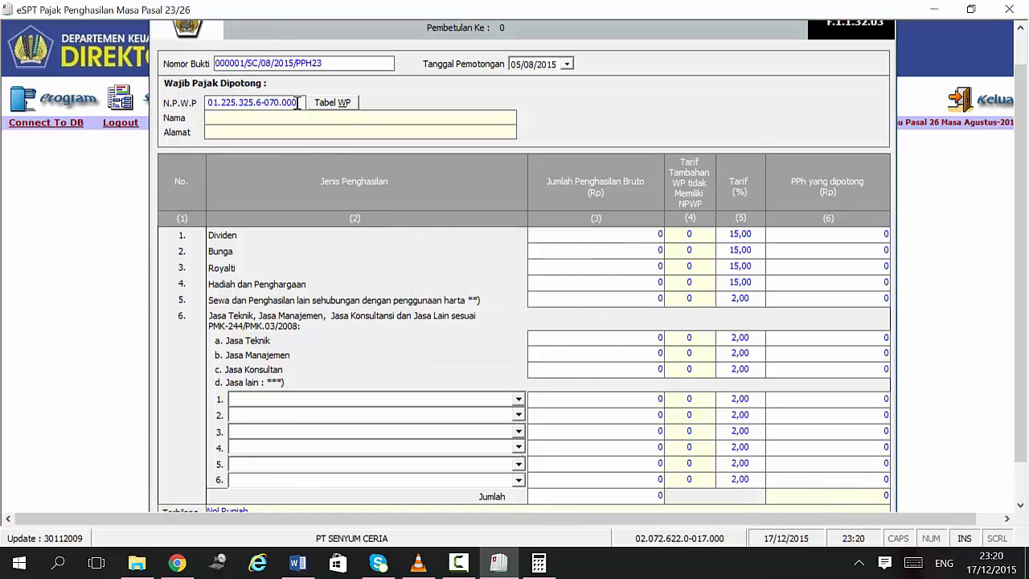
pyautogui.hotkey('shift', 'Home')
pyautogui.press('BackSpace')
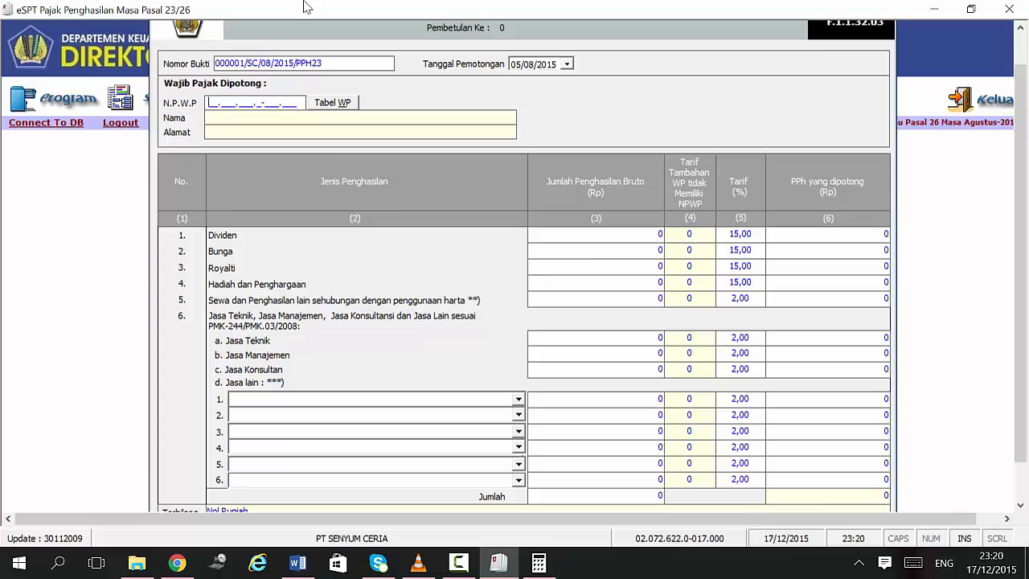
pyautogui.click(316, 556)
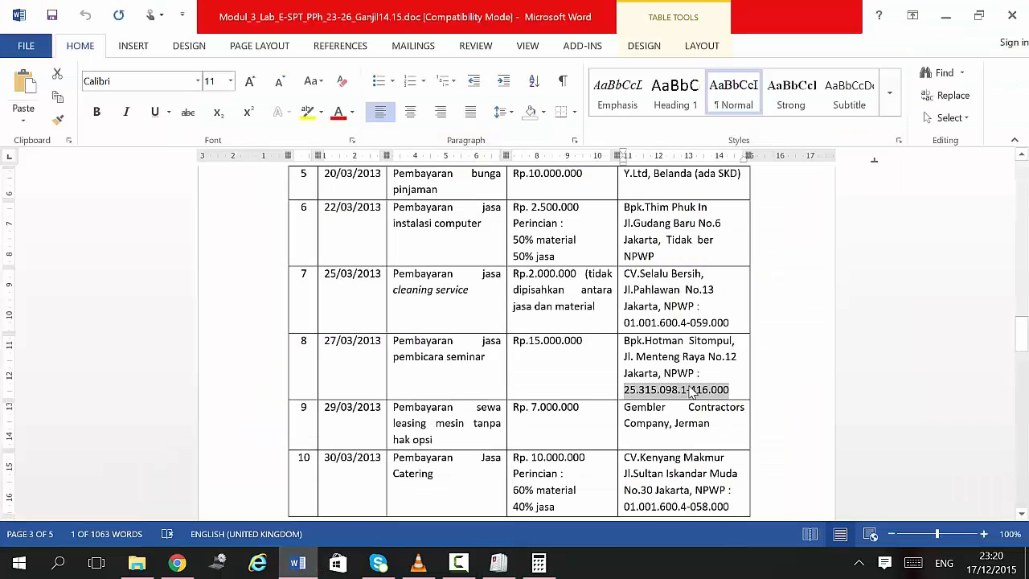
pyautogui.click(499, 563)
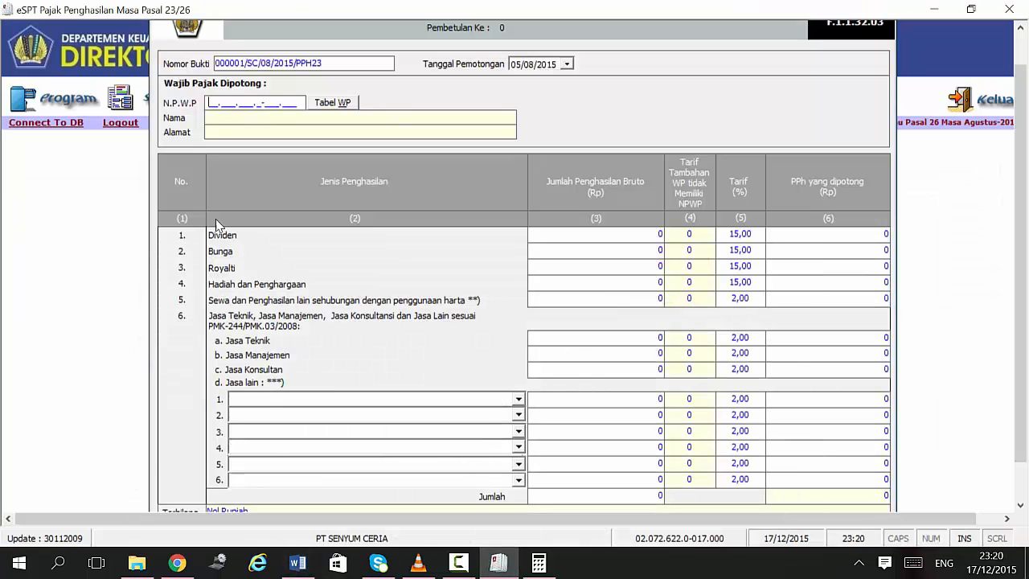
# Step: Confirm the NPWP, start registering a new taxpayer and enter the name KAP HADIWINATA & REKAN
pyautogui.press('Return')
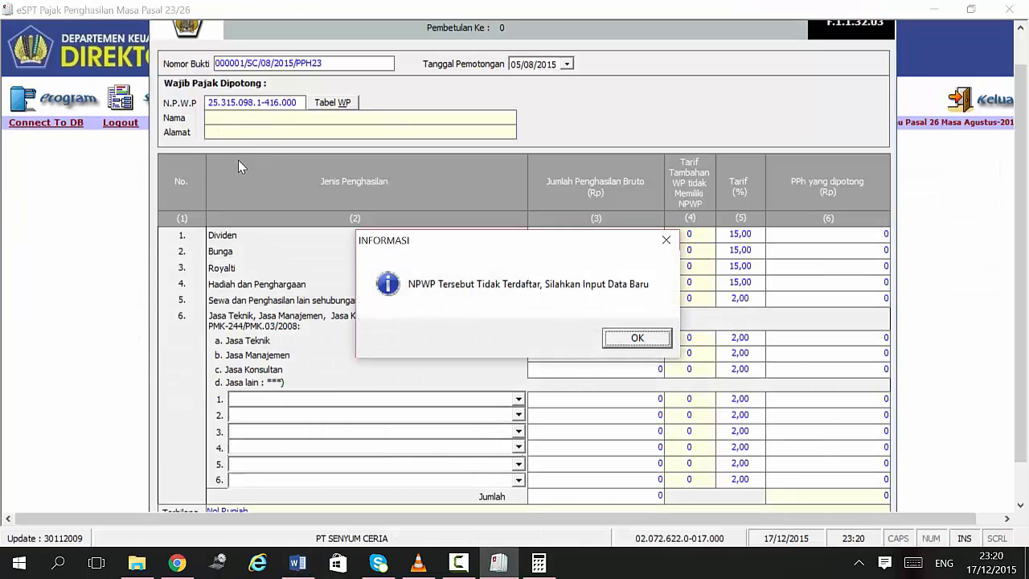
pyautogui.click(636, 338)
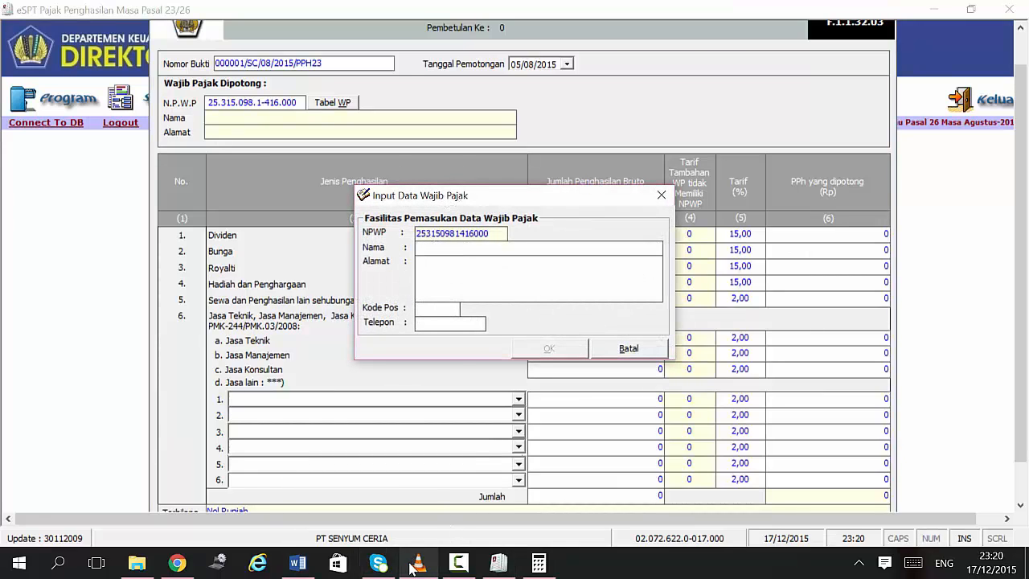
pyautogui.click(297, 563)
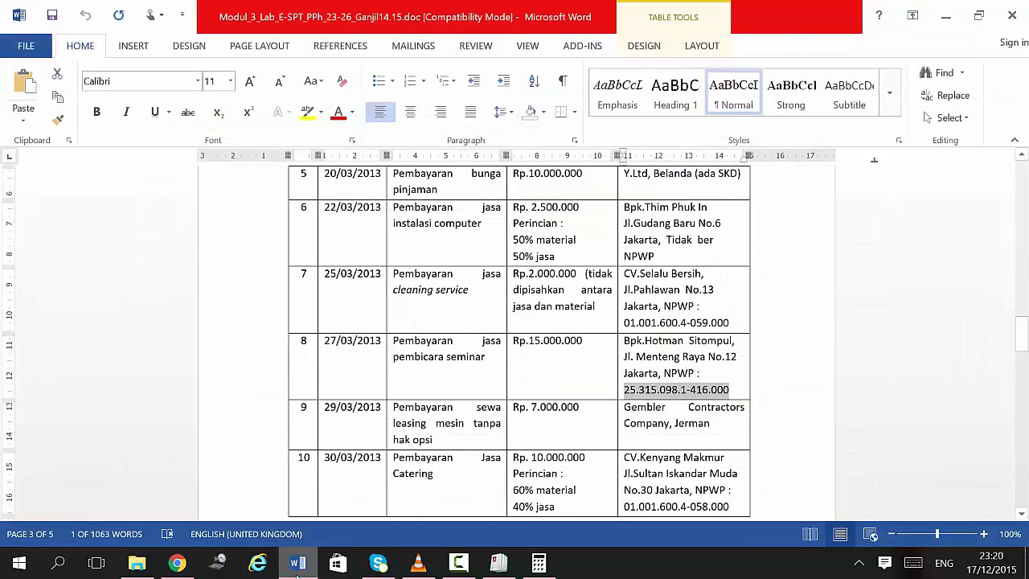
pyautogui.scroll(-9, 421, 443)
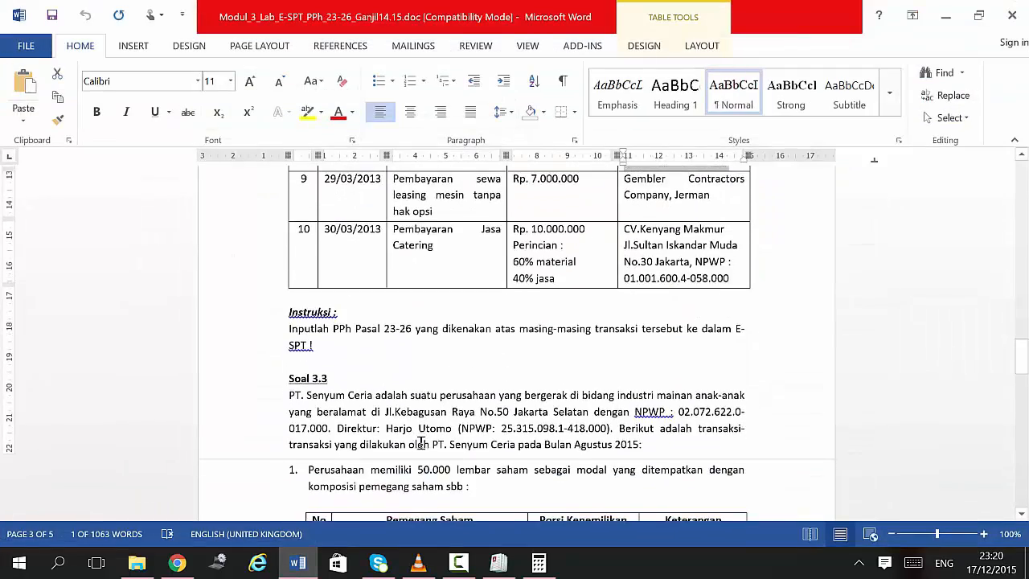
pyautogui.scroll(-15, 421, 443)
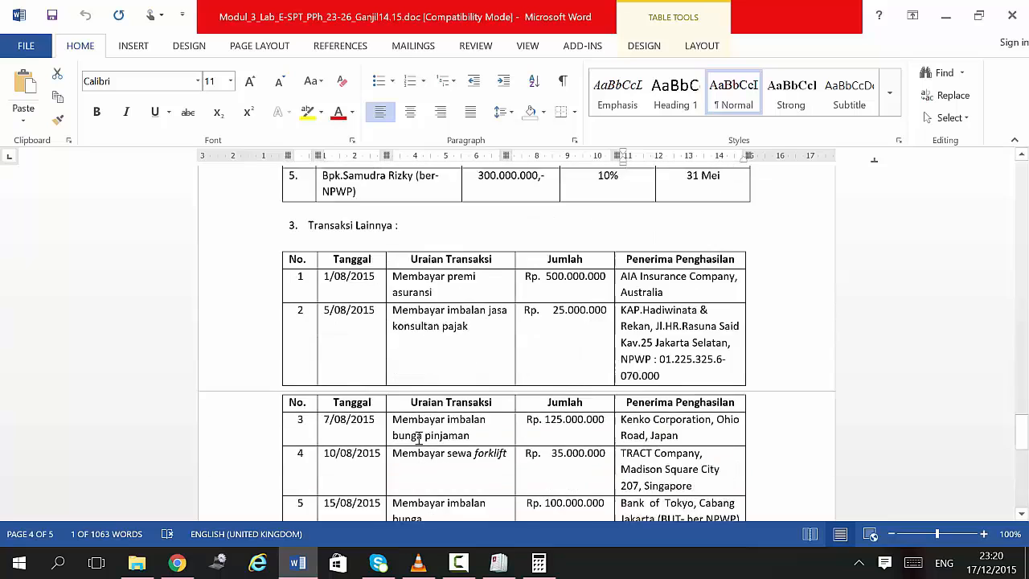
pyautogui.click(298, 563)
pyautogui.write('KA')
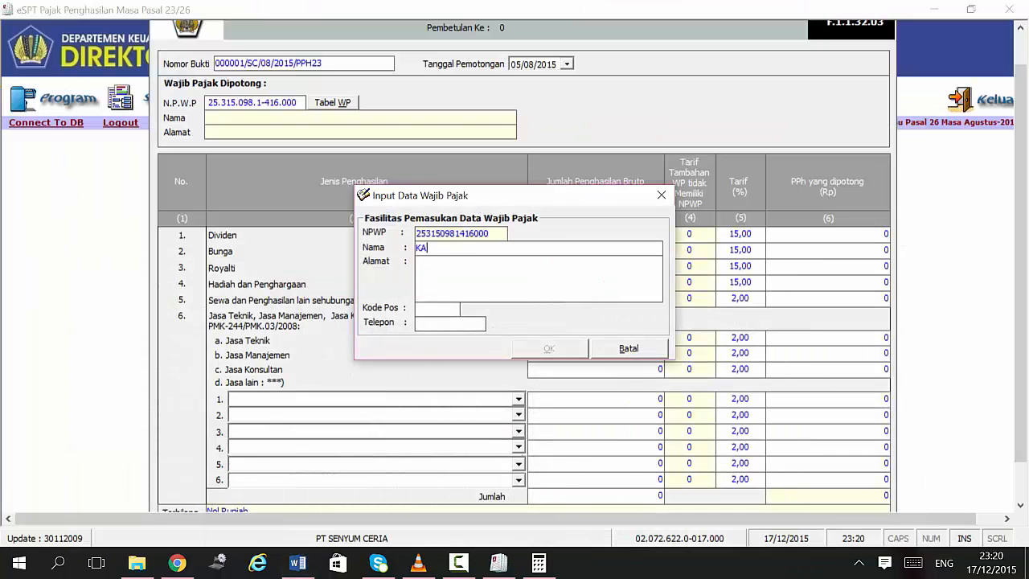
pyautogui.write('P HADIWINATA & REKAN')
# Step: Enter the taxpayer's street address from the exercise and save the registration
pyautogui.press('Tab')
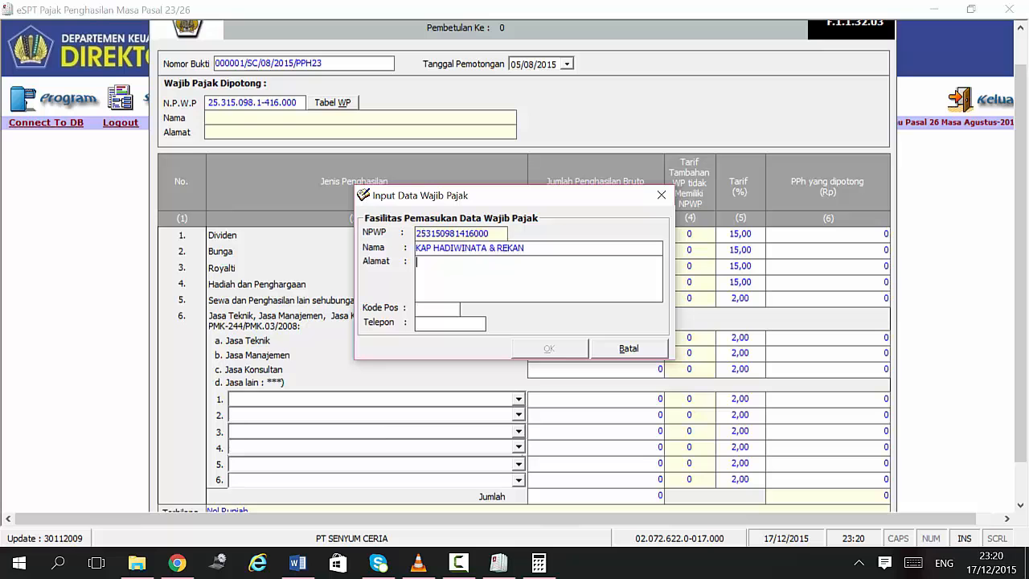
pyautogui.click(304, 565)
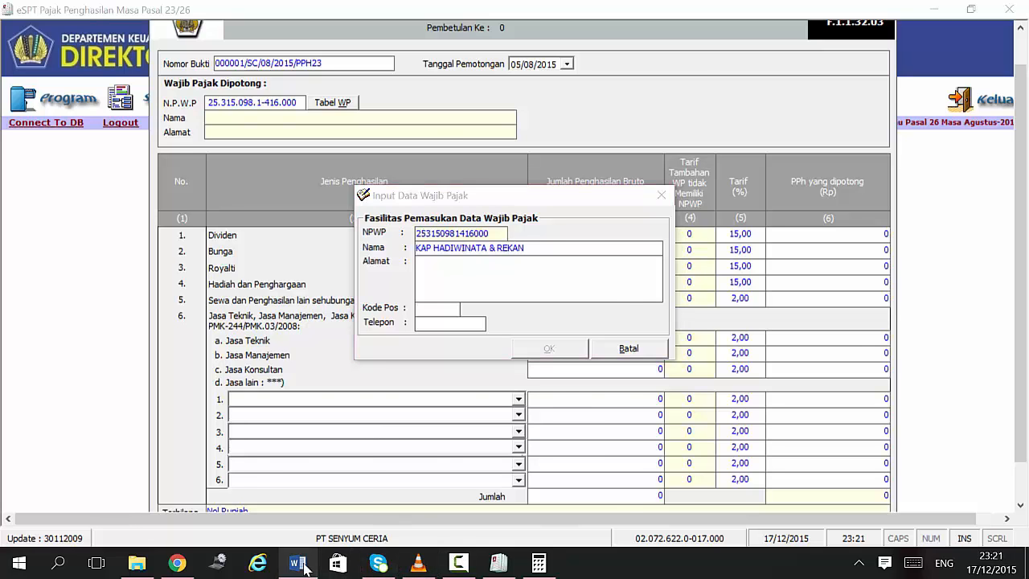
pyautogui.click(304, 565)
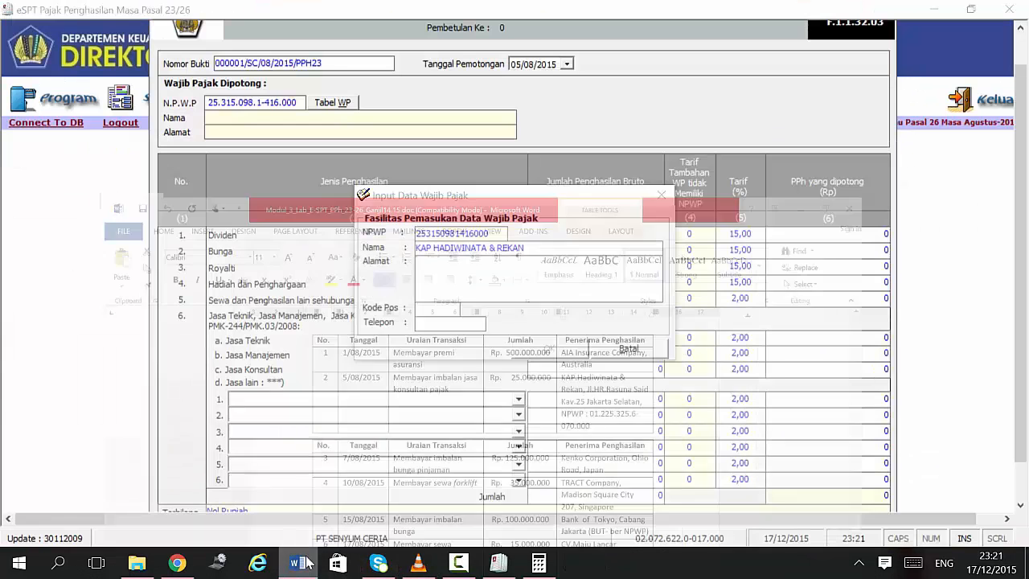
pyautogui.write('JL HR RASUNA SAID')
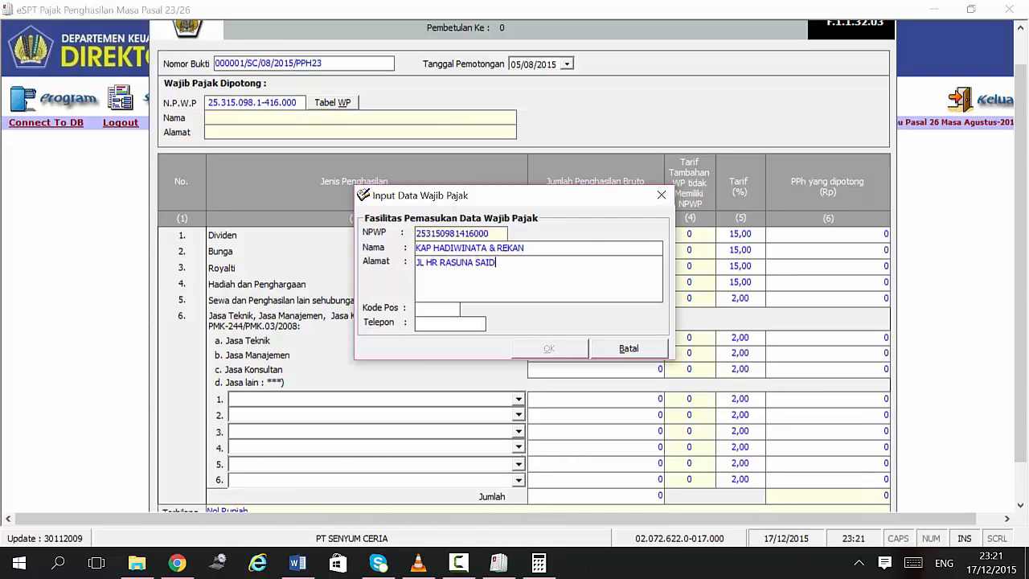
pyautogui.write('12000')
pyautogui.click(632, 277)
pyautogui.click(631, 276)
pyautogui.click(530, 349)
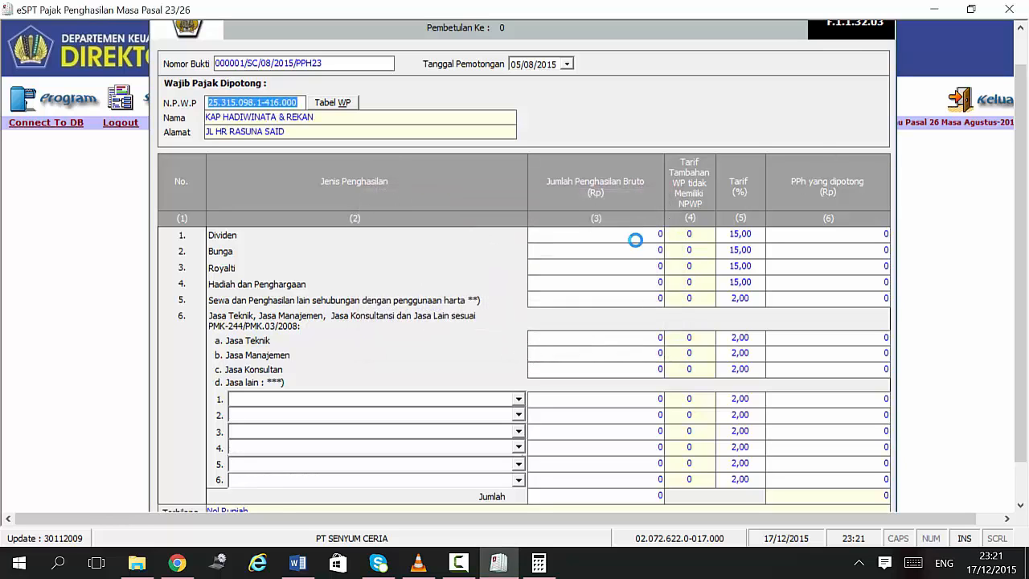
# Step: Enter 25.000.000 as the Jasa Konsultan gross amount, giving 500.000 withheld at 2%
pyautogui.click(639, 235)
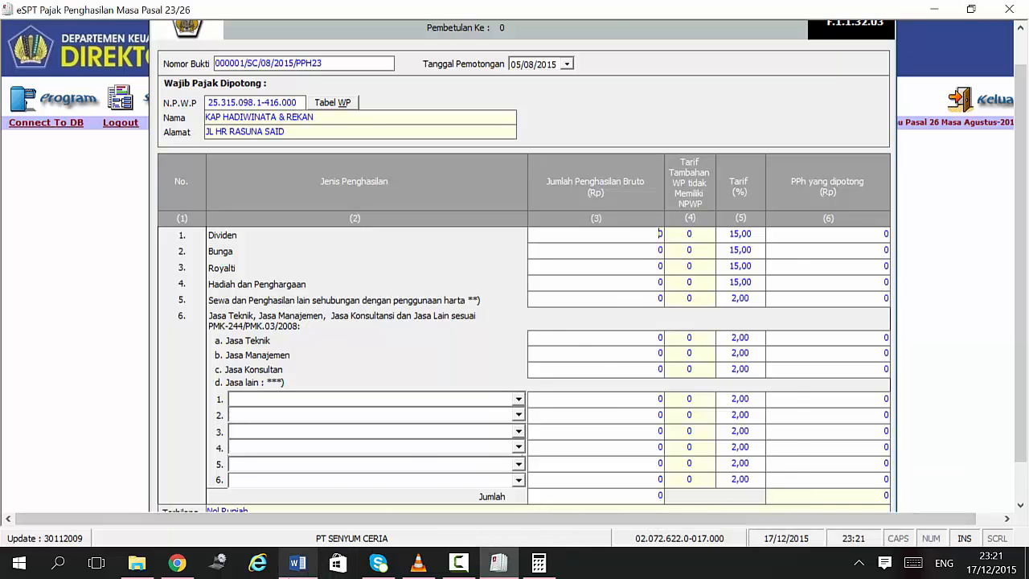
pyautogui.click(297, 563)
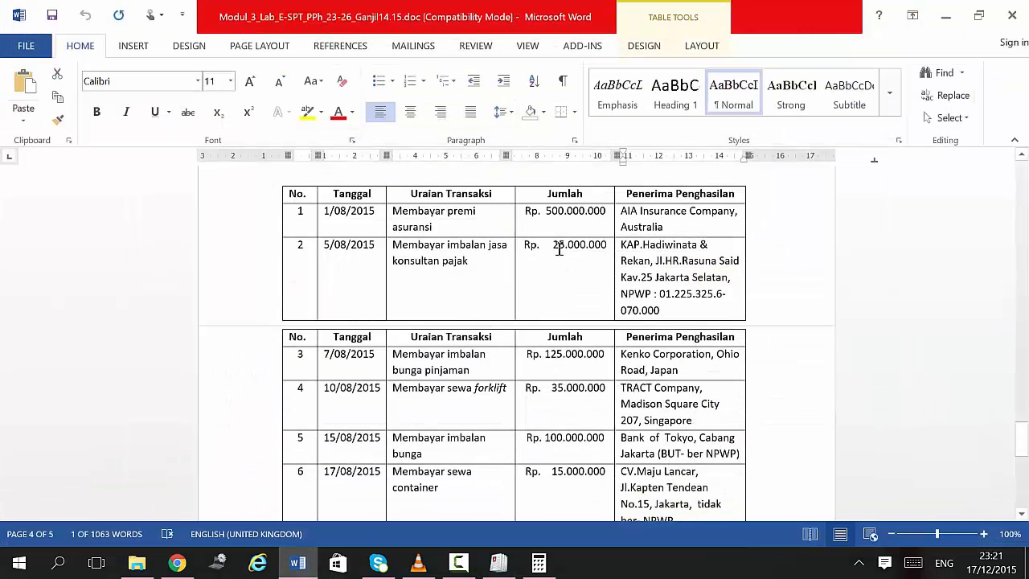
pyautogui.click(460, 566)
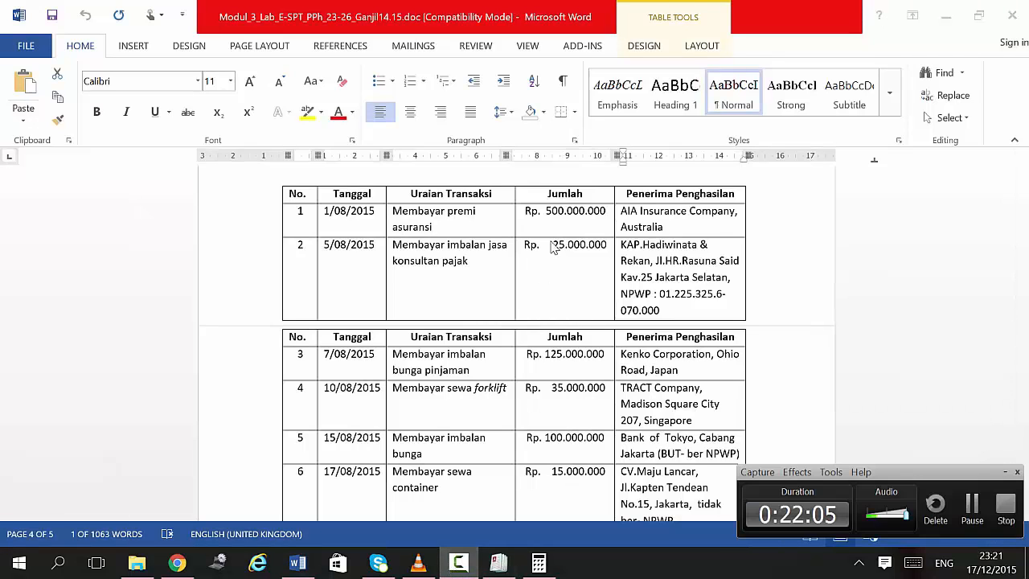
pyautogui.click(499, 563)
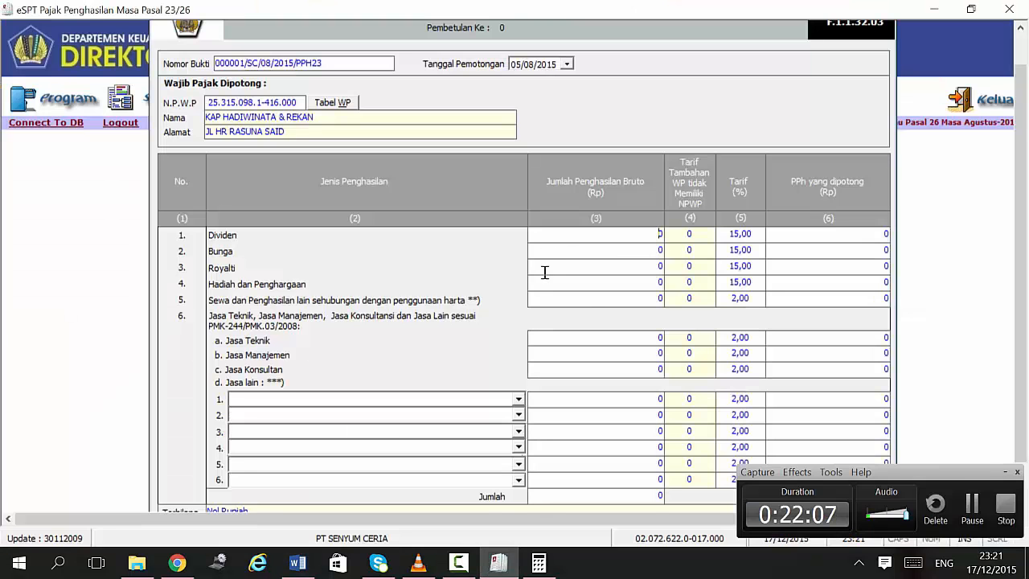
pyautogui.click(1005, 472)
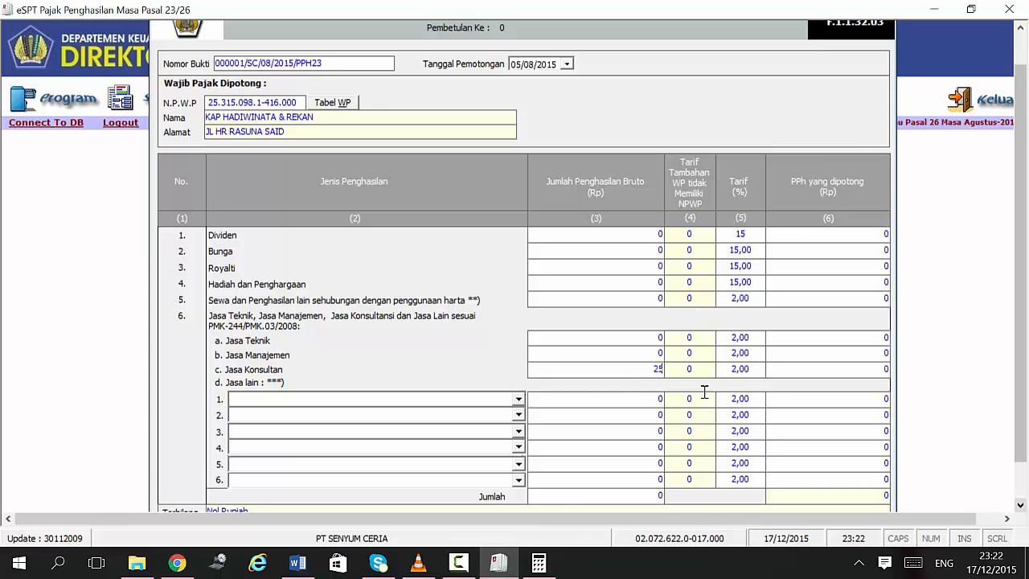
pyautogui.write('000.')
pyautogui.write('000000')
pyautogui.press('Tab')
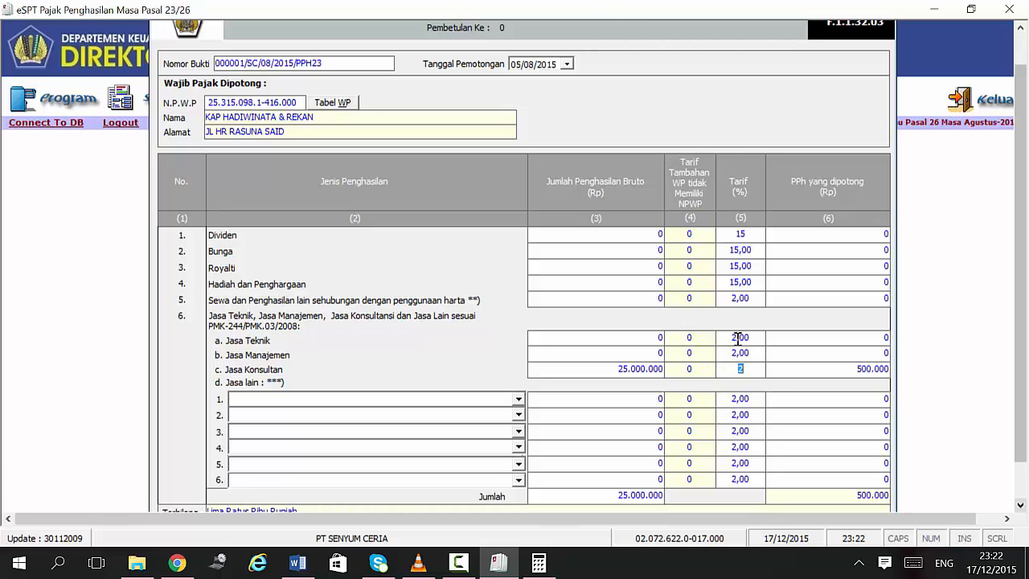
# Step: Save the Pasal 23 slip and confirm the save prompt
pyautogui.click(1018, 465)
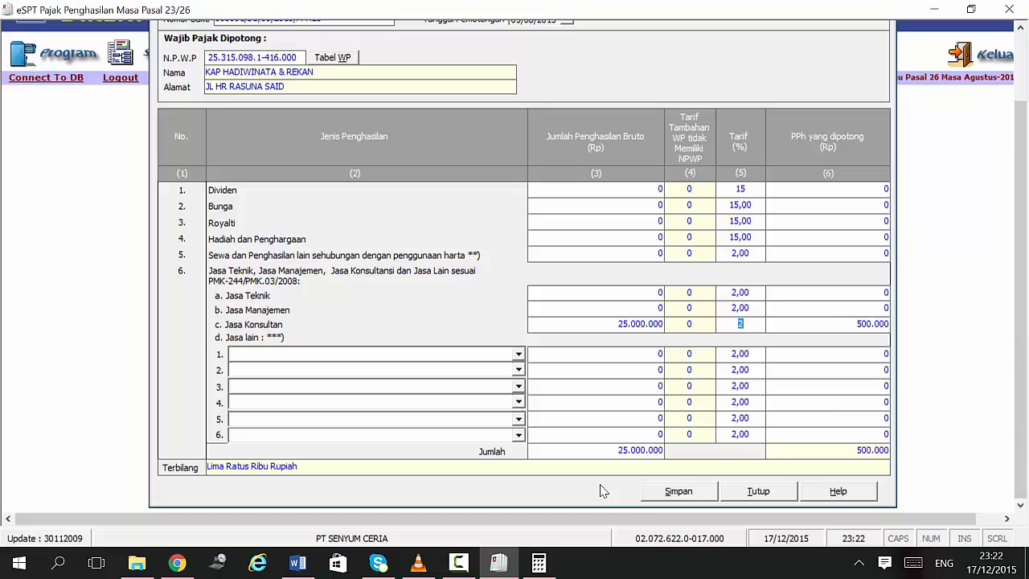
pyautogui.click(671, 490)
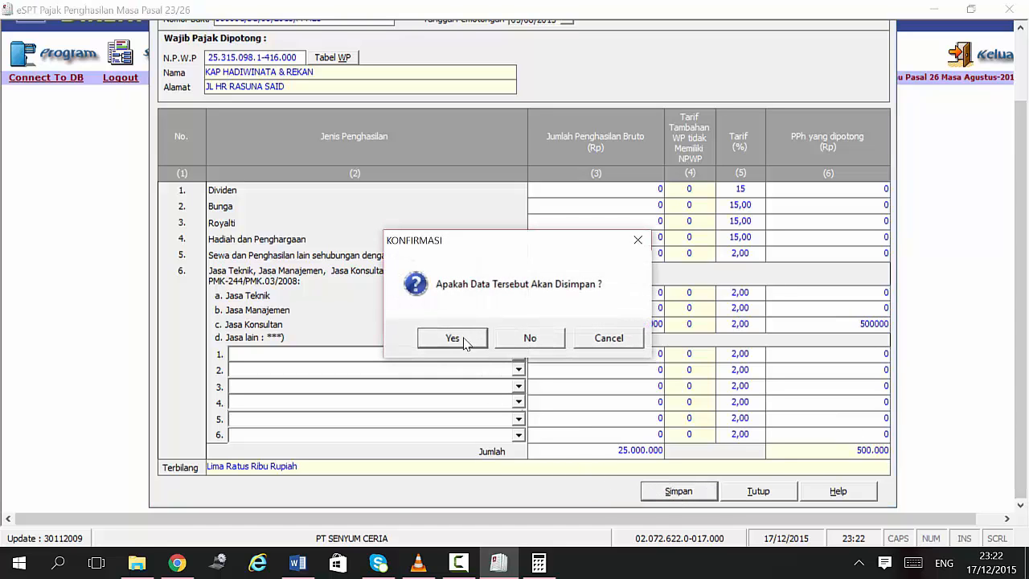
pyautogui.click(462, 340)
# Step: Acknowledge the saved-data message, return from Word and close the Pasal 23 slip form
pyautogui.click(567, 340)
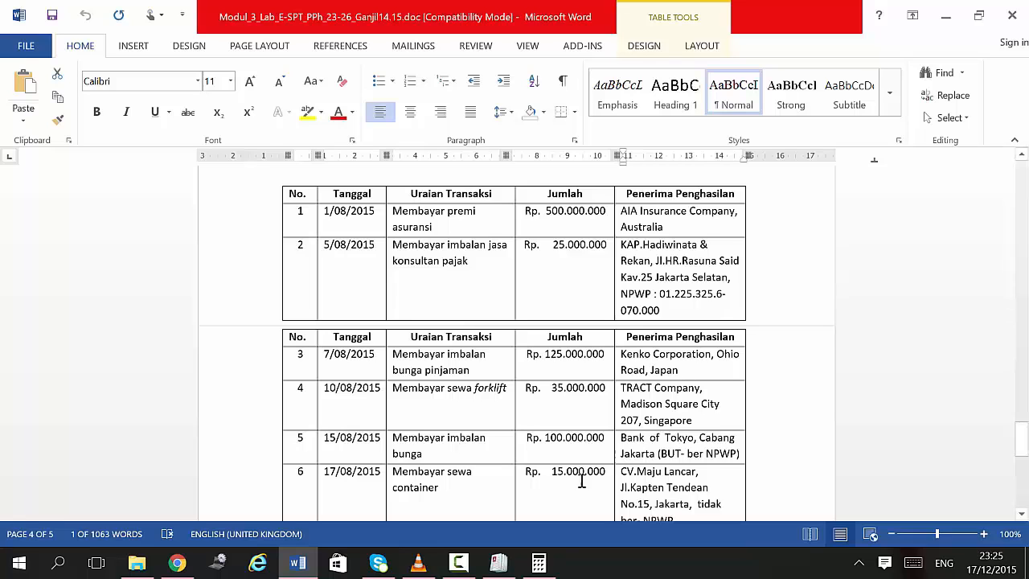
pyautogui.click(517, 568)
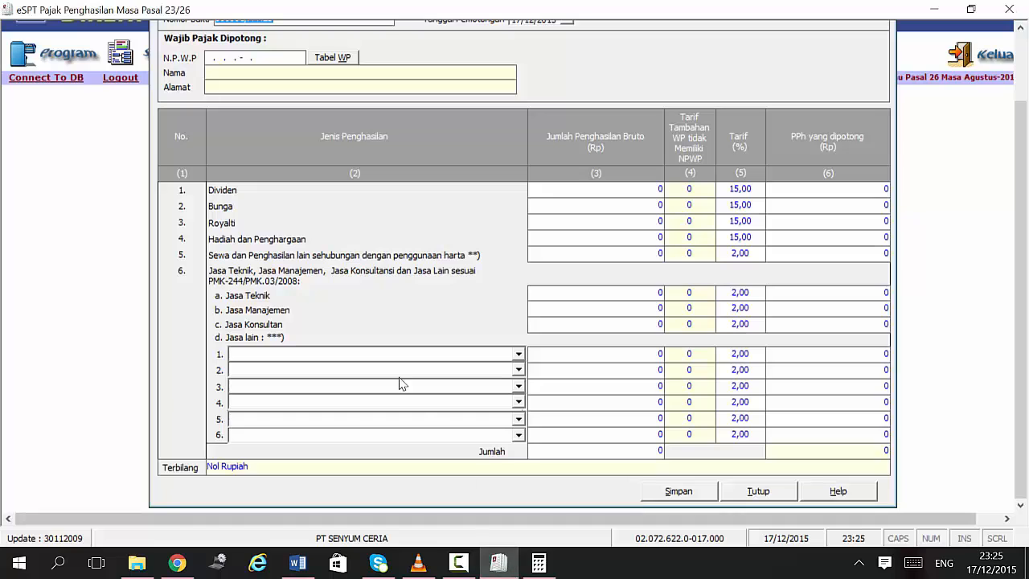
pyautogui.click(774, 493)
pyautogui.click(178, 49)
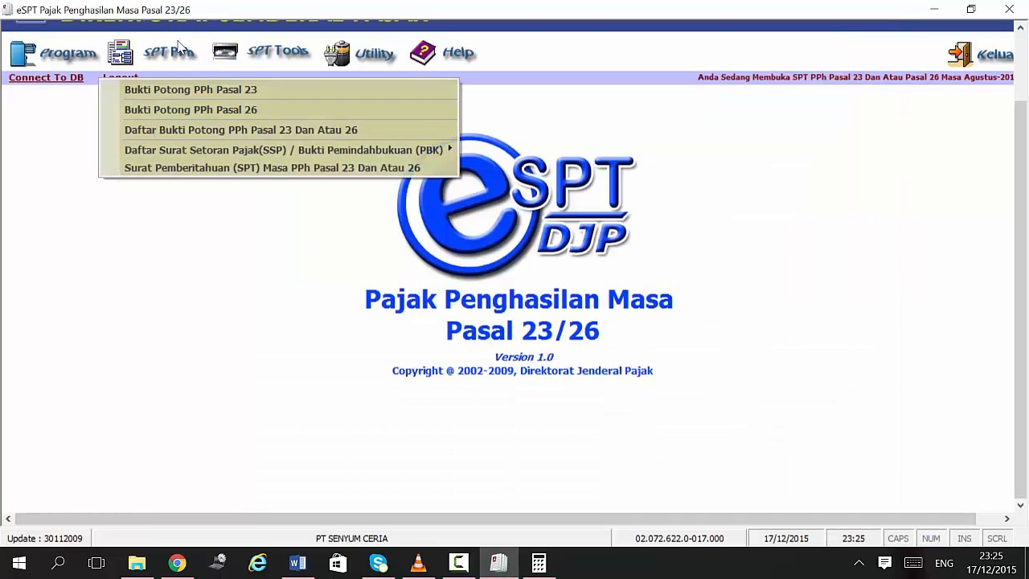
# Step: Open a new Pasal 26 slip and set its proof number to 000006/SC/08/2015/PPH26
pyautogui.click(202, 107)
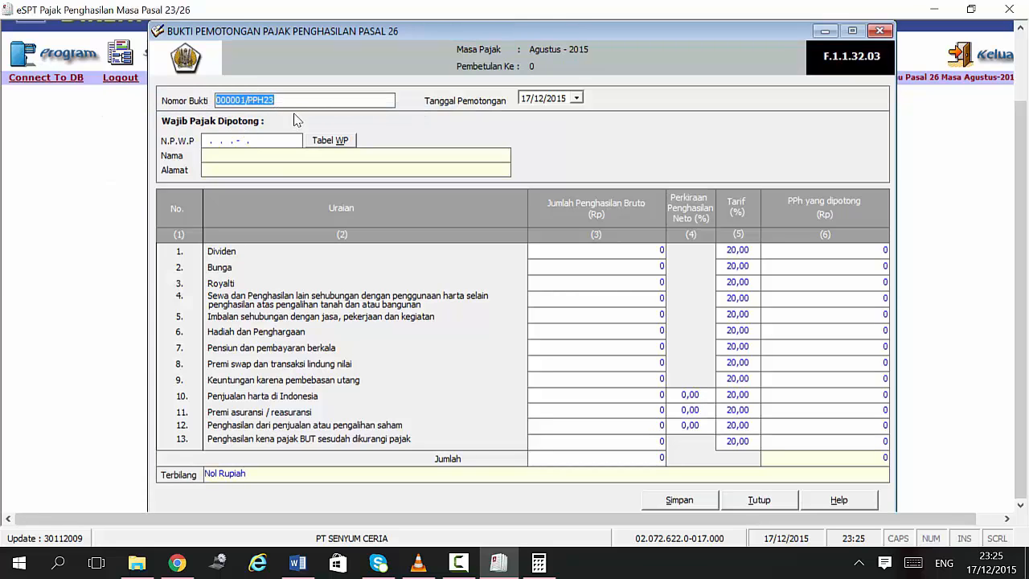
pyautogui.click(247, 100)
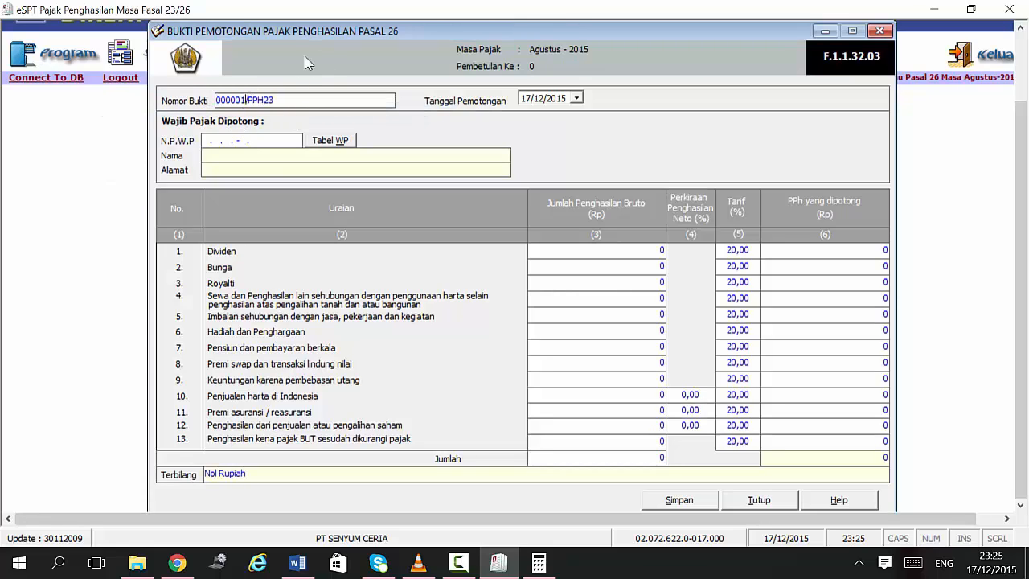
pyautogui.press('BackSpace')
pyautogui.write('6/')
pyautogui.press('Delete')
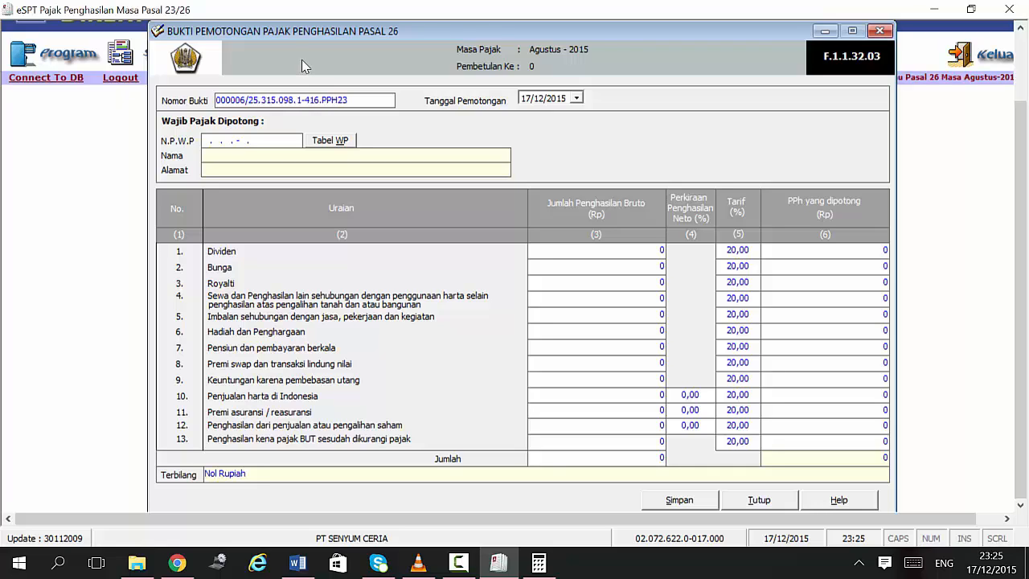
pyautogui.write('/')
pyautogui.moveTo(368, 99); pyautogui.dragTo(247, 103)
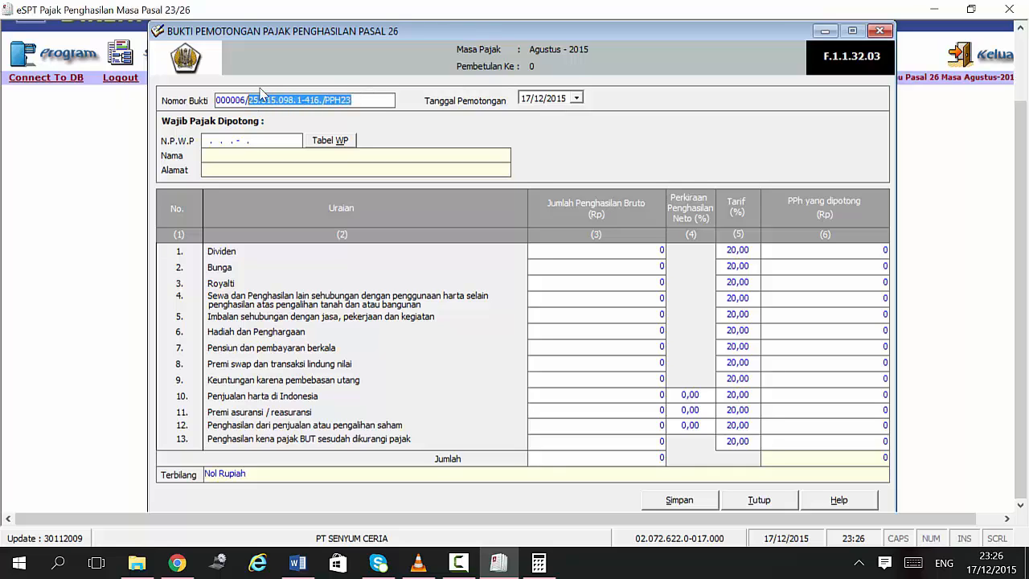
pyautogui.write('SC/08/')
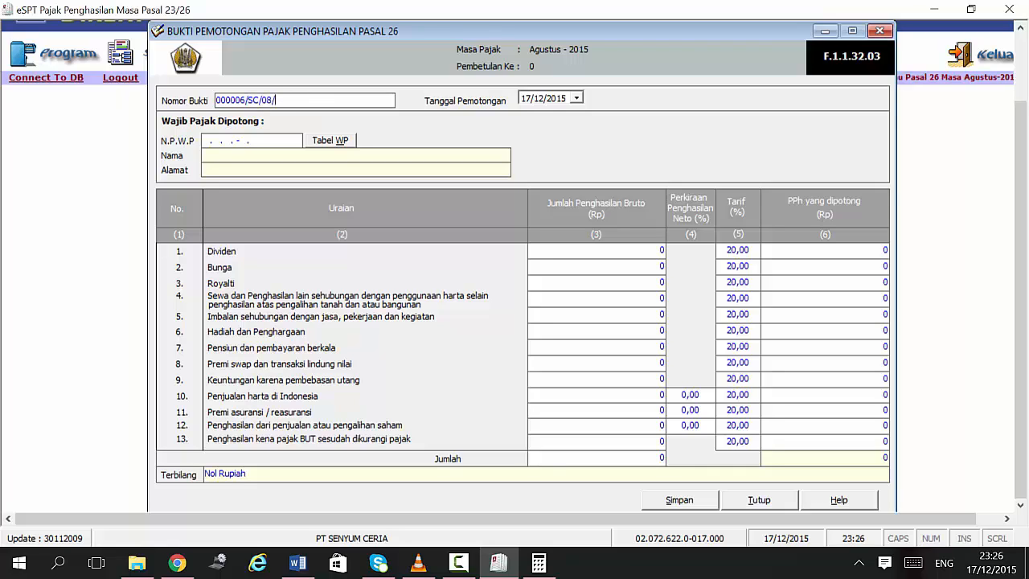
pyautogui.write('2015/PPH26')
# Step: Set the withholding date to 07/08/2015 and enter a zero NPWP
pyautogui.click(297, 563)
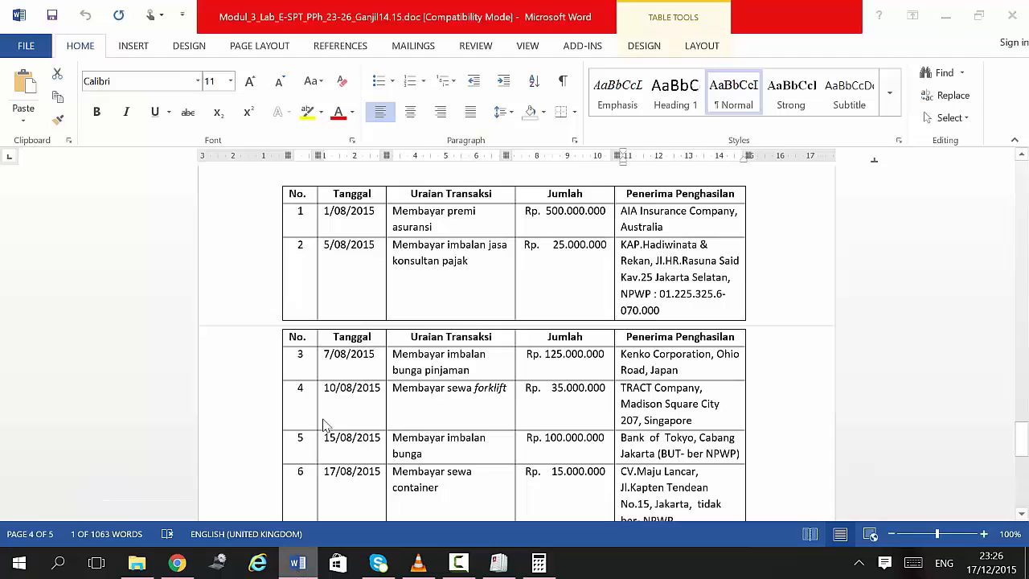
pyautogui.hotkey('alt', 'Tab')
pyautogui.write('07')
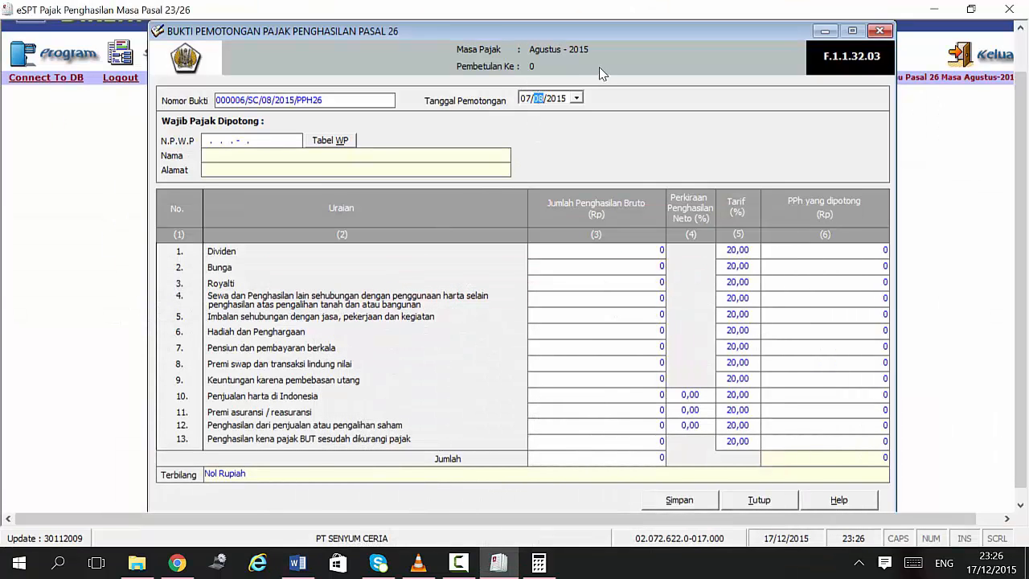
pyautogui.click(211, 140)
pyautogui.write('00.000.000.0-000.000')
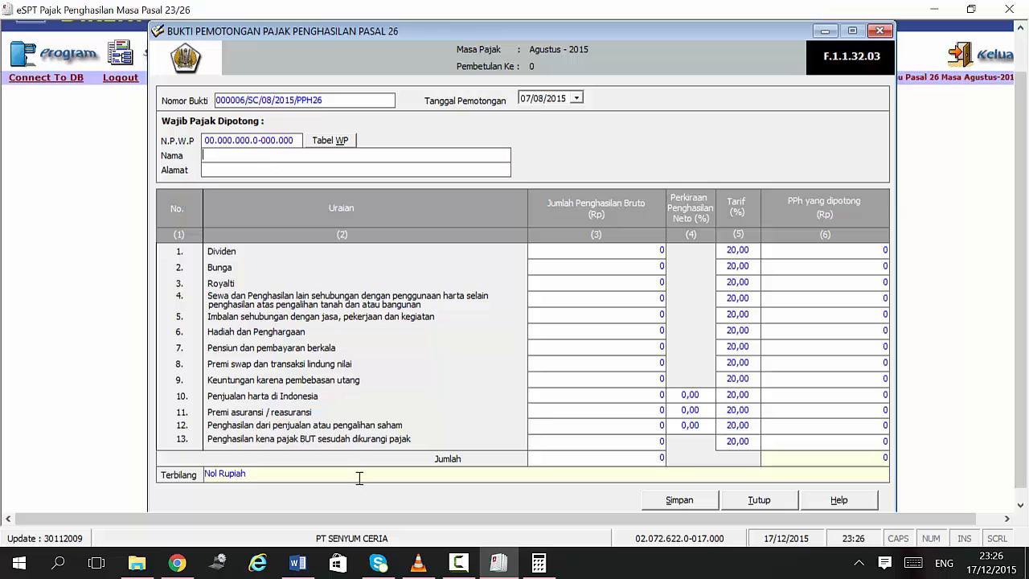
# Step: Enter KENKO CORPORATION as the recipient name, checking the details in Word
pyautogui.click(298, 566)
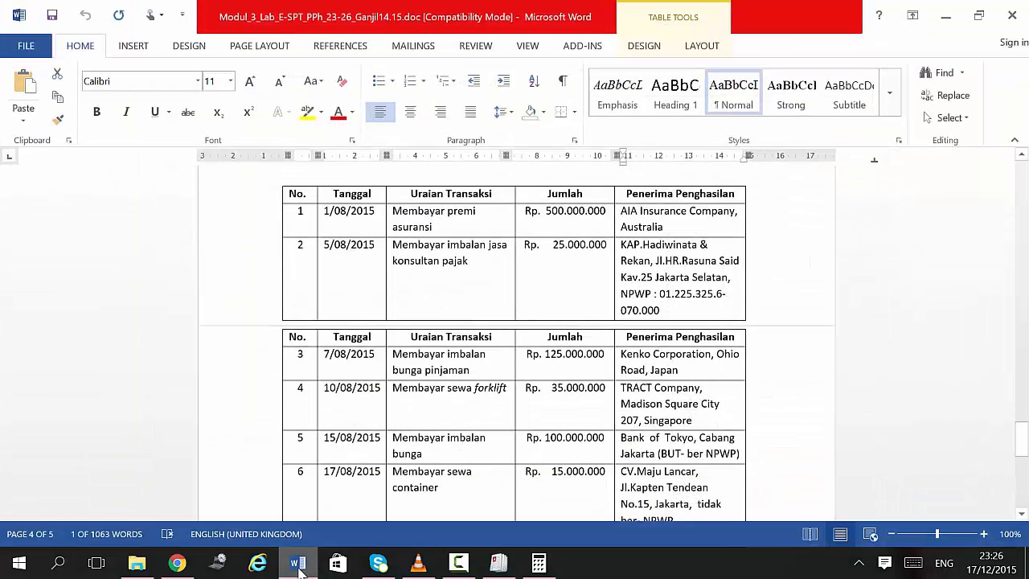
pyautogui.click(298, 566)
pyautogui.write('KENK')
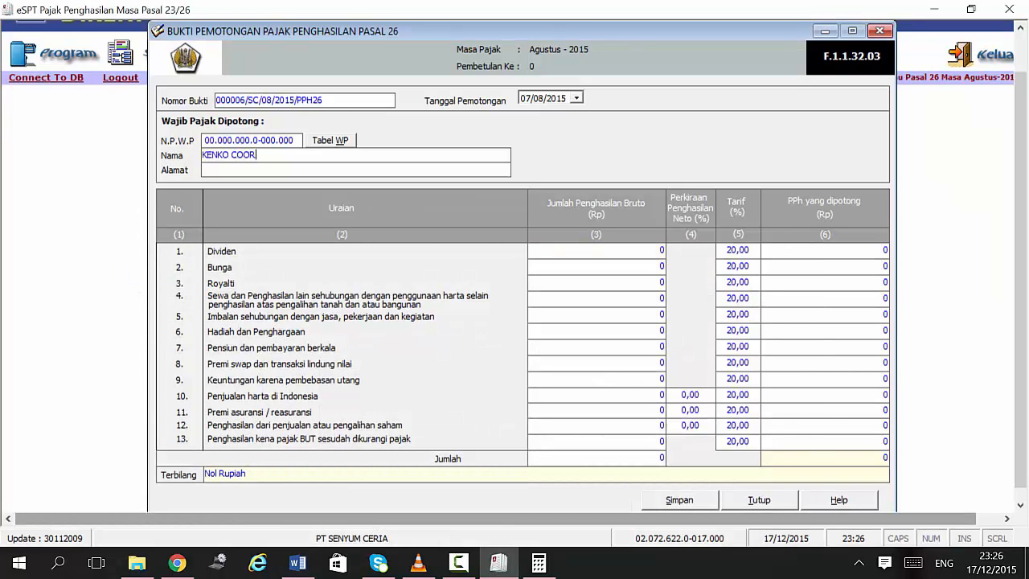
pyautogui.write('O CORPORATION')
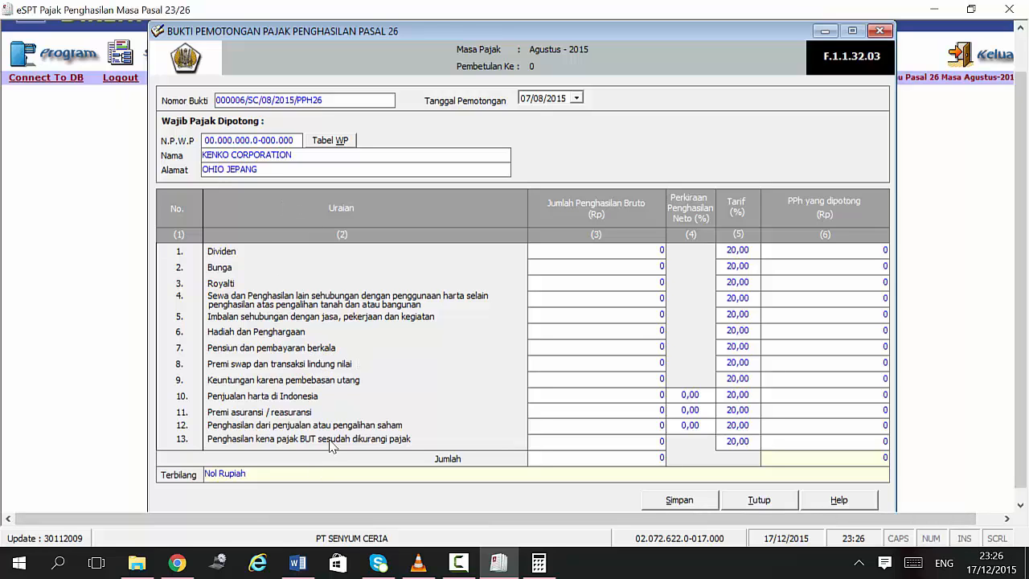
pyautogui.click(294, 567)
pyautogui.click(297, 567)
# Step: Enter 125.000.000 gross Bunga for 25.000.000 withheld at 20% and save the slip
pyautogui.click(611, 268)
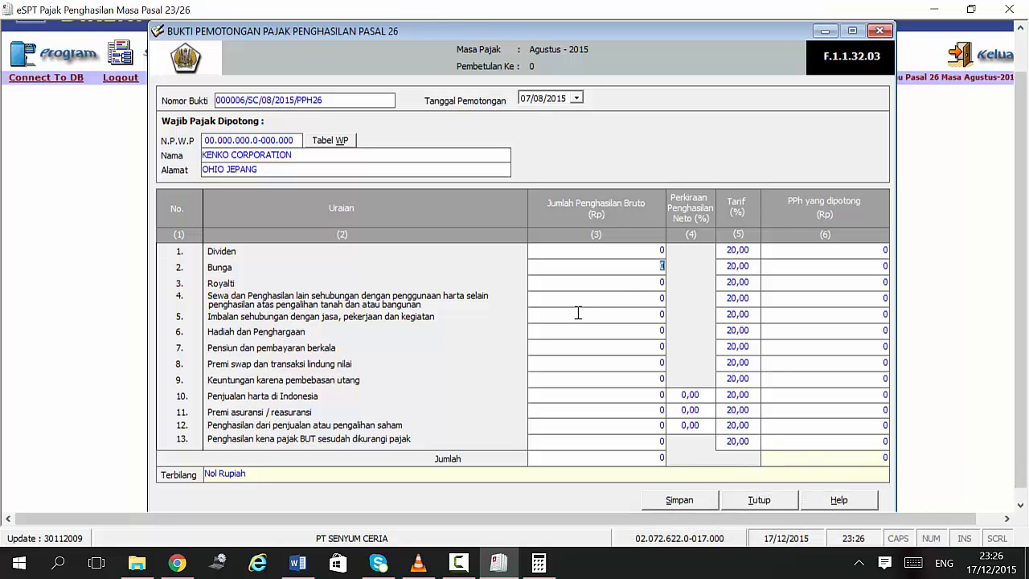
pyautogui.write('1')
pyautogui.write('25.000.0')
pyautogui.write('00')
pyautogui.click(765, 269)
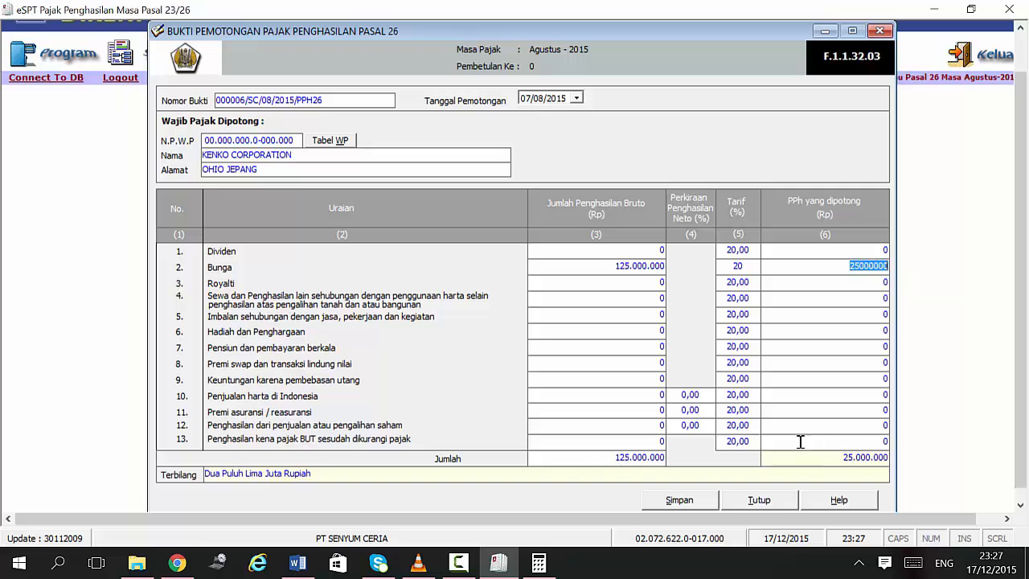
pyautogui.click(678, 500)
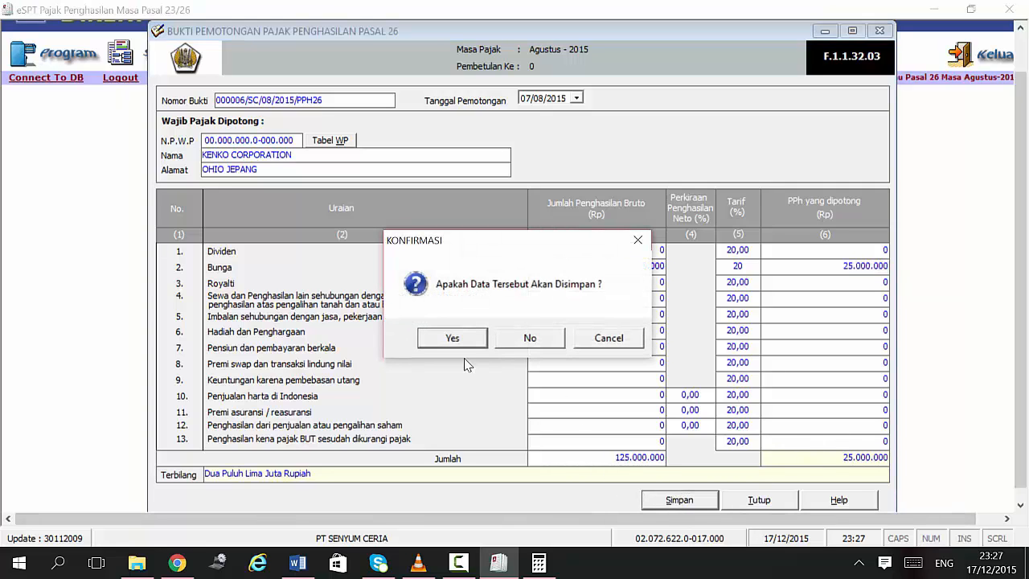
pyautogui.click(457, 339)
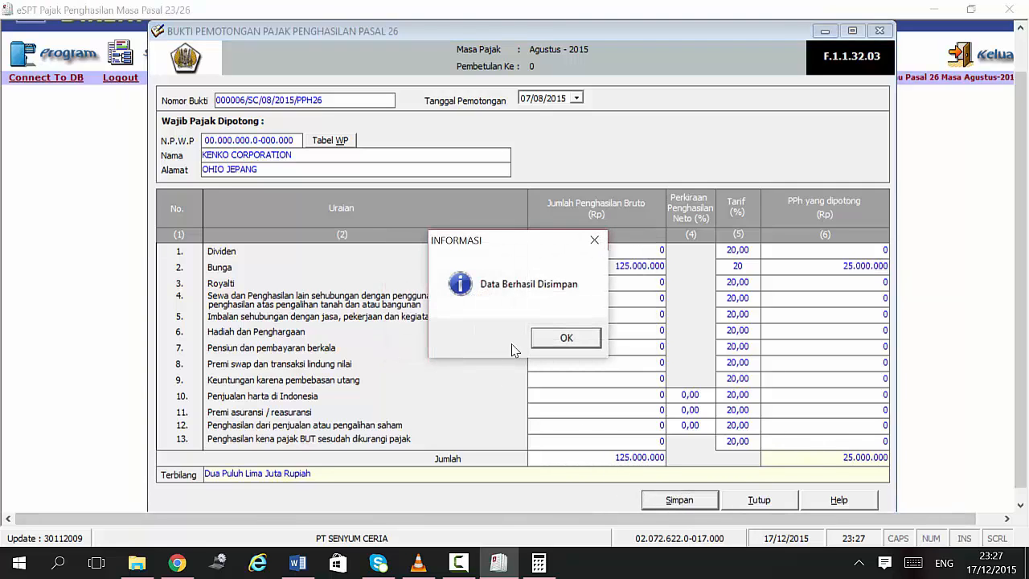
pyautogui.click(562, 339)
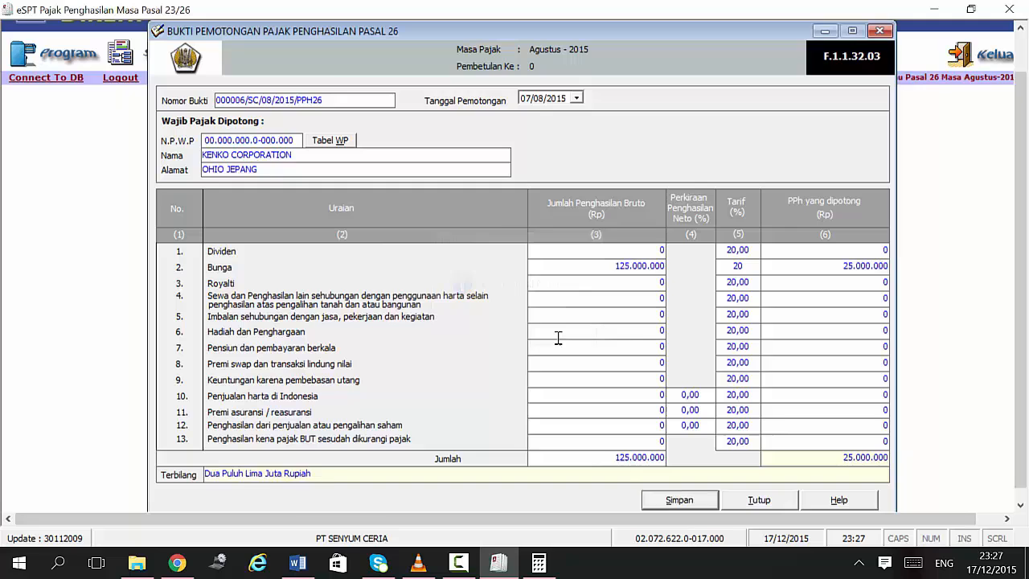
# Step: Change the proof number to 000007/SC/08/2015/PPH26
pyautogui.click(299, 566)
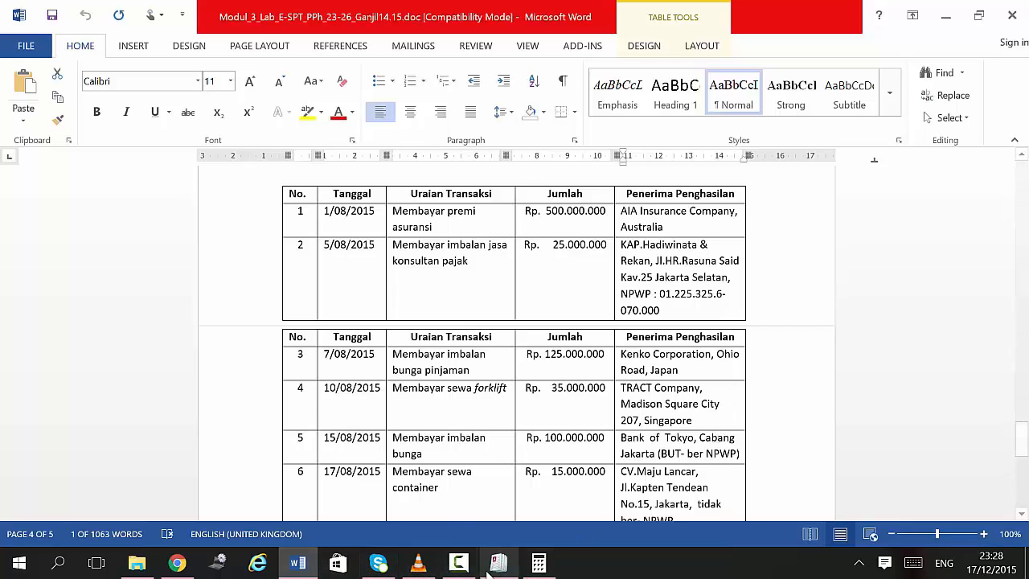
pyautogui.click(499, 563)
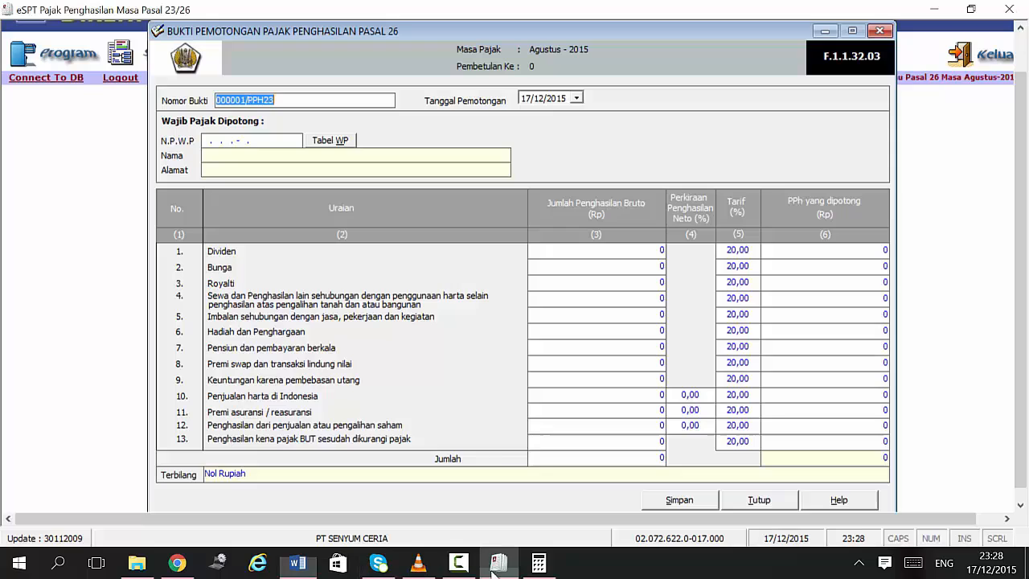
pyautogui.click(243, 102)
pyautogui.moveTo(245, 100); pyautogui.dragTo(240, 101)
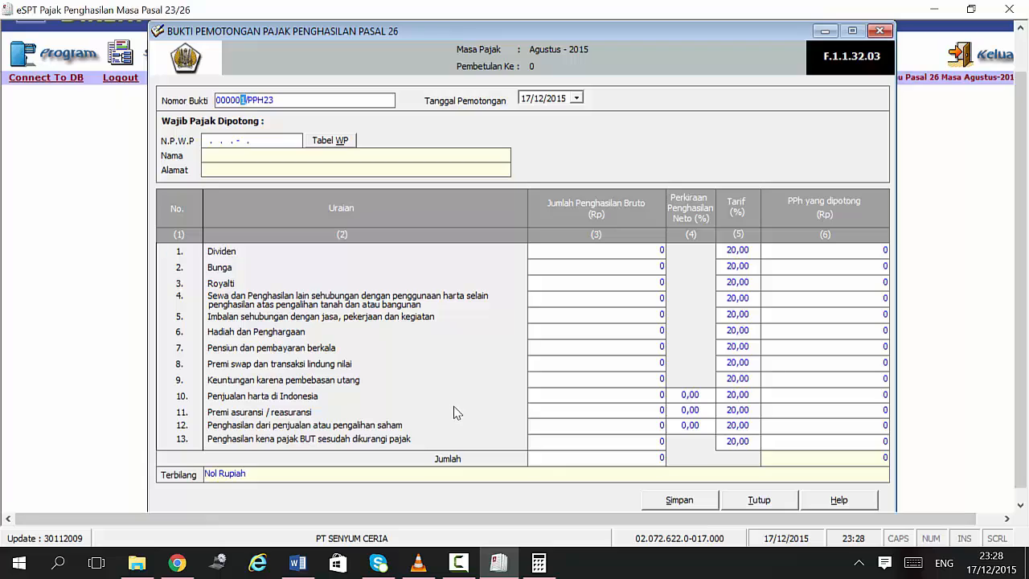
pyautogui.write('7/SC/')
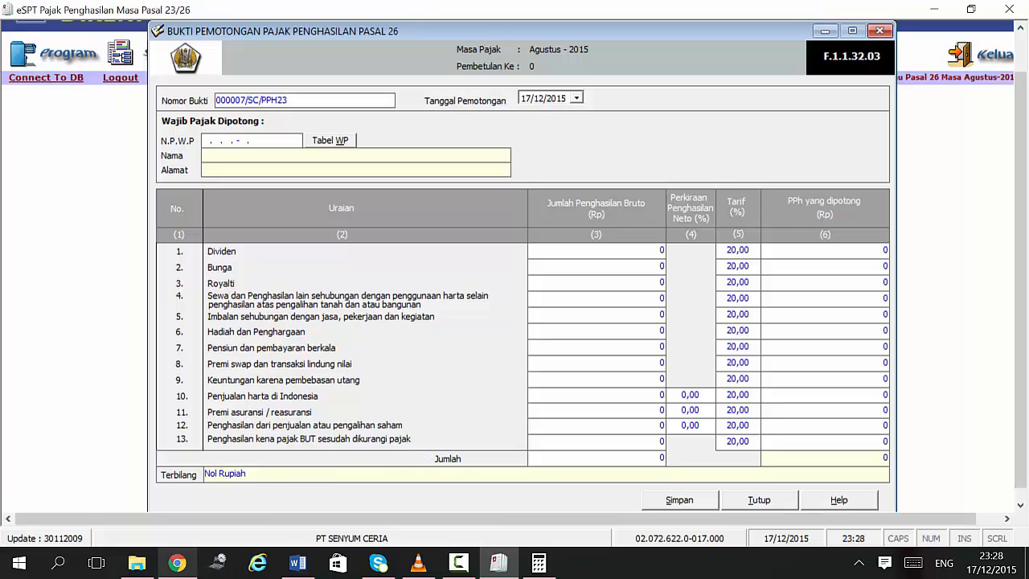
pyautogui.write('-8/2015/')
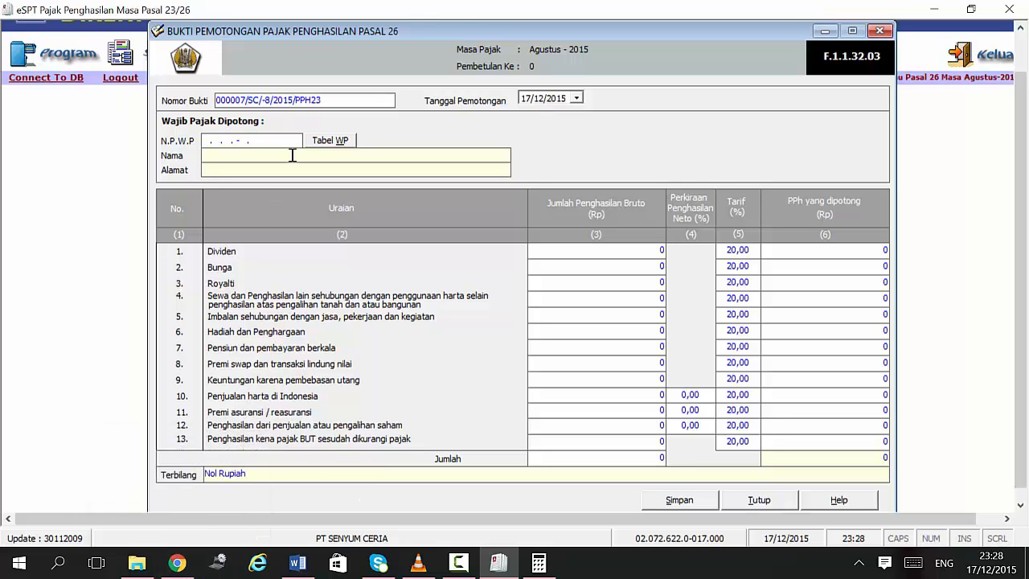
pyautogui.press('Tab')
pyautogui.press('Tab')
pyautogui.press('Tab')
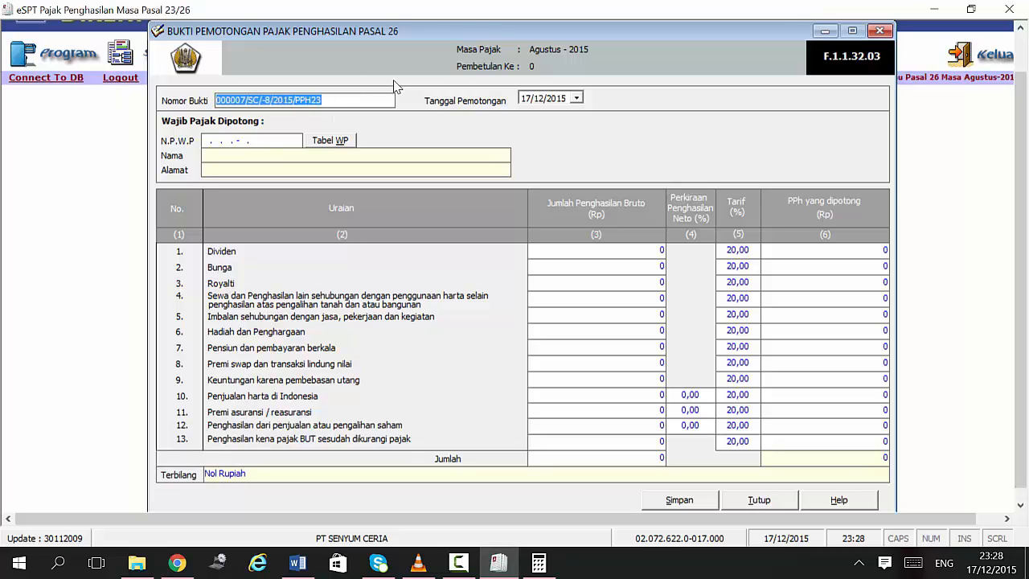
pyautogui.press('End')
pyautogui.press('BackSpace')
pyautogui.write('6')
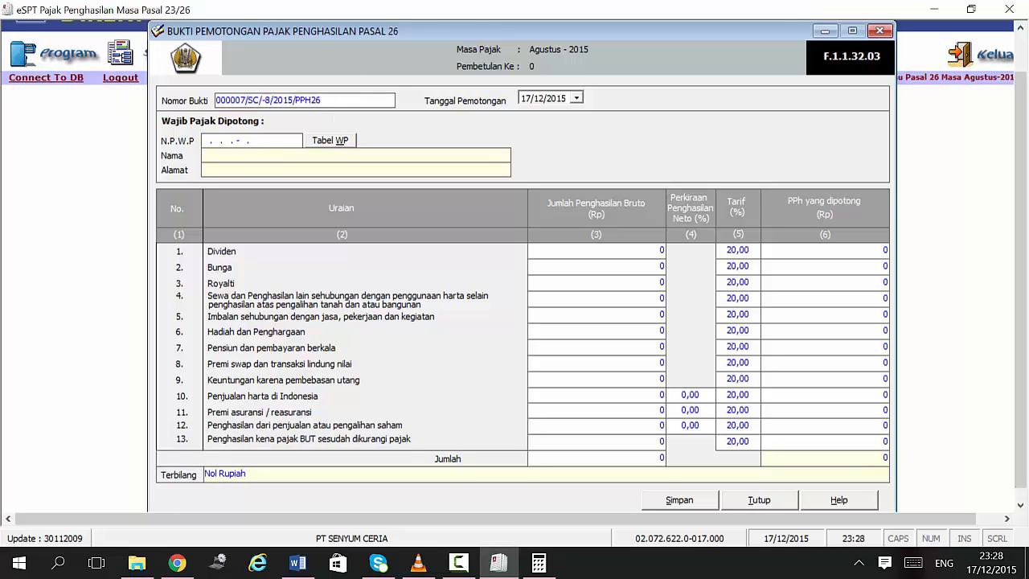
pyautogui.click(267, 101)
pyautogui.press('BackSpace')
pyautogui.write('0')
pyautogui.hotkey('shift', 'Right')
pyautogui.hotkey('shift', 'Right')
pyautogui.hotkey('shift', 'Right')
pyautogui.hotkey('shift', 'Right')
pyautogui.hotkey('shift', 'Right')
pyautogui.hotkey('shift', 'Right')
pyautogui.hotkey('shift', 'Right')
pyautogui.hotkey('shift', 'Right')
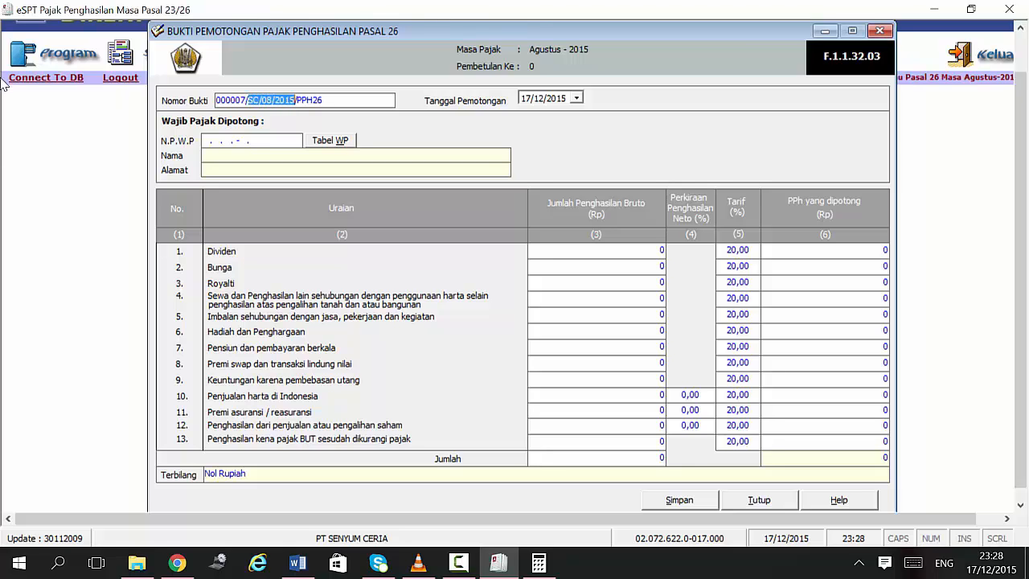
# Step: Set the withholding date to 10/08/2015 after checking the transaction date
pyautogui.click(311, 569)
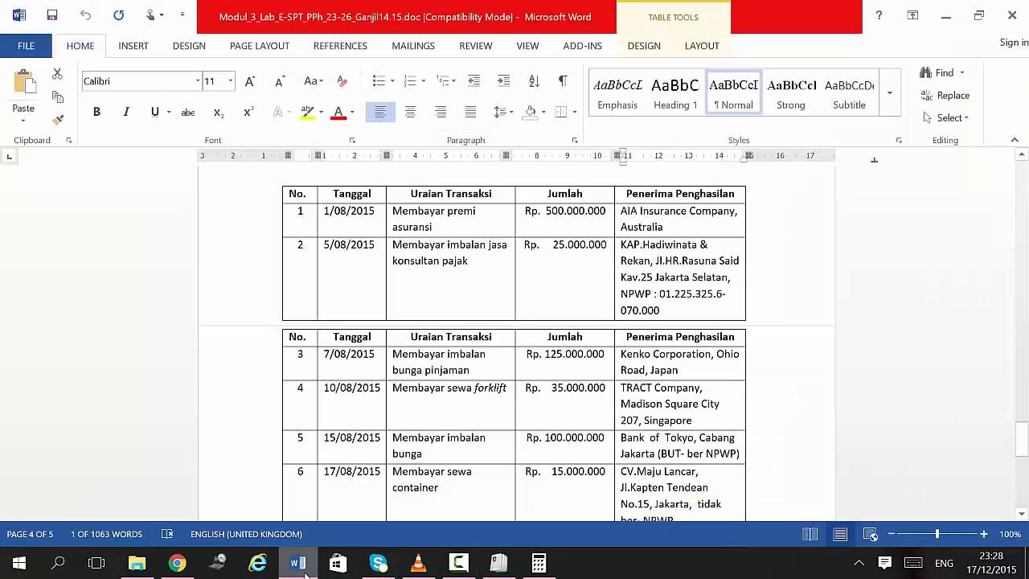
pyautogui.click(305, 573)
pyautogui.click(528, 99)
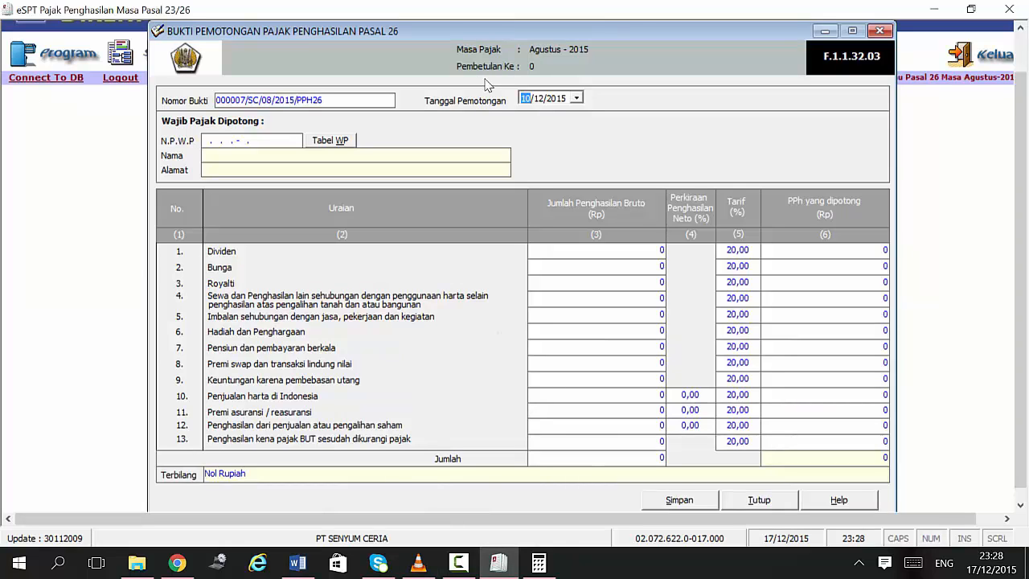
pyautogui.click(531, 93)
pyautogui.click(203, 142)
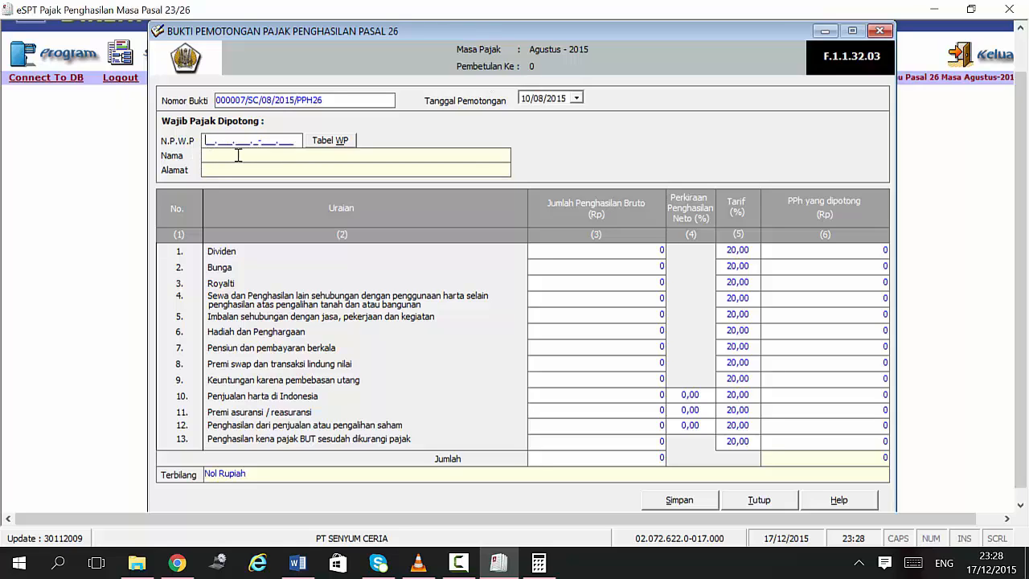
# Step: Enter a zero NPWP, the name TRACT COMPANY and its address copied from Word
pyautogui.write('00.000.000.0-000.000')
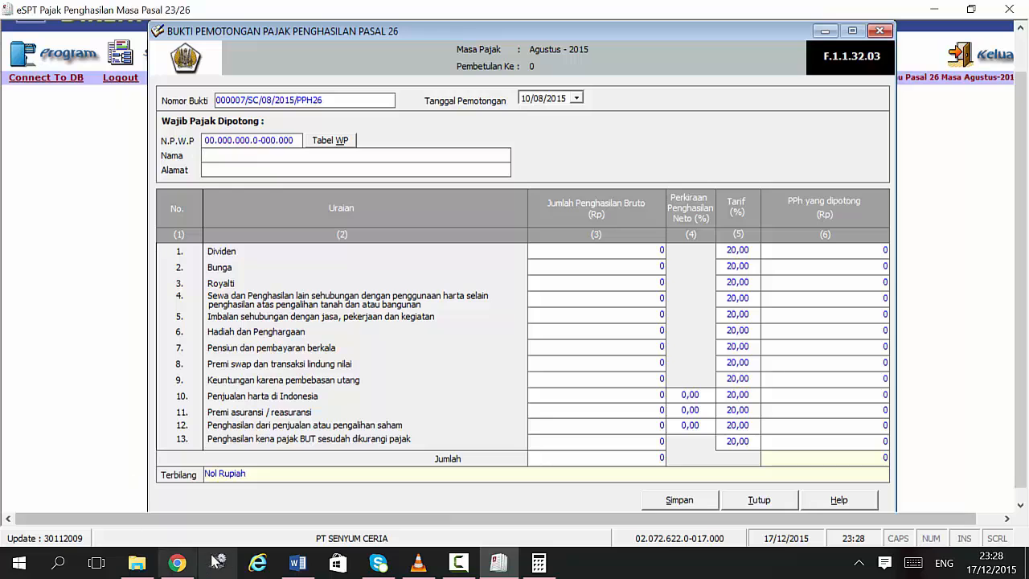
pyautogui.click(296, 564)
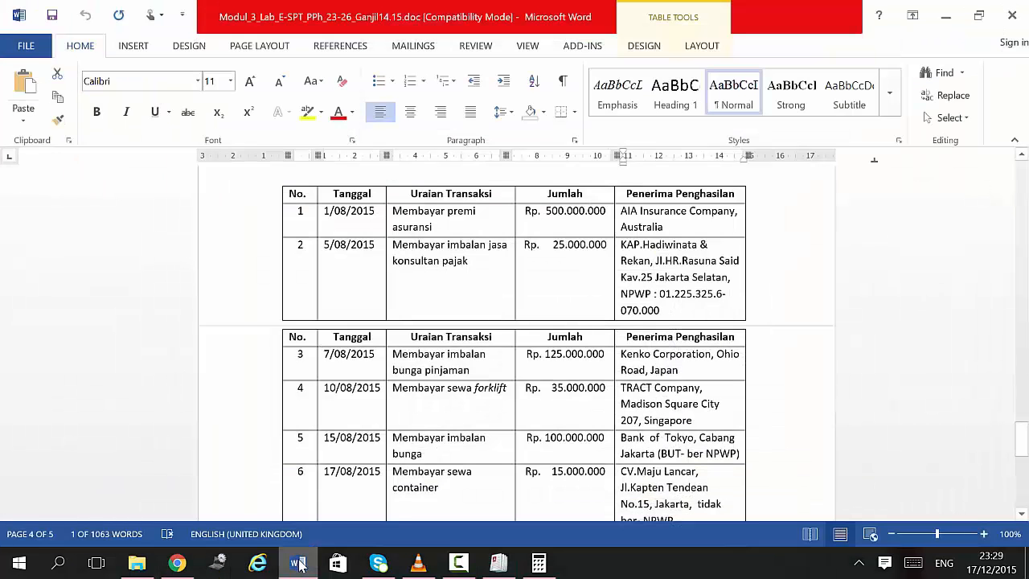
pyautogui.click(299, 563)
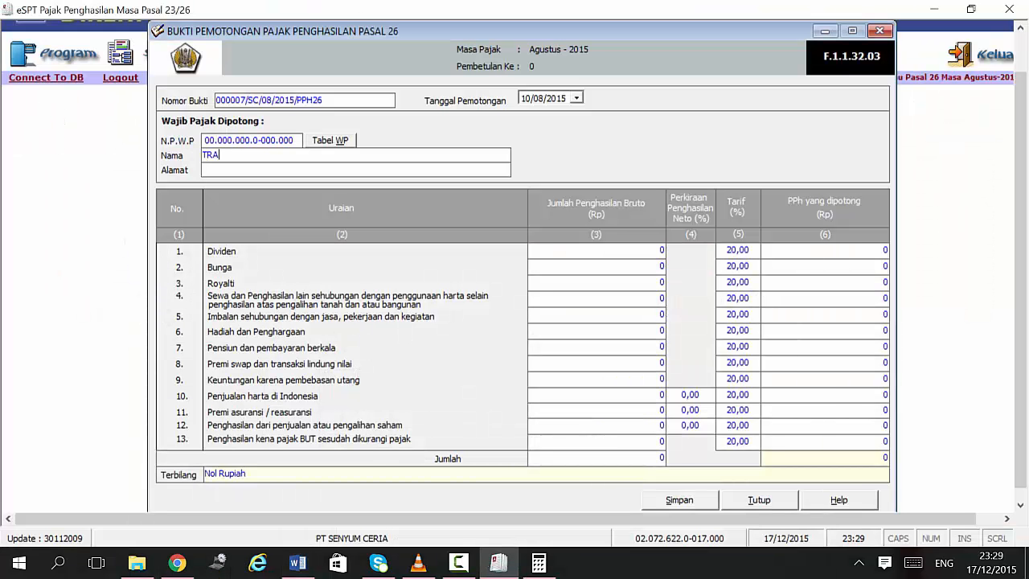
pyautogui.write('COMPANY')
pyautogui.click(292, 567)
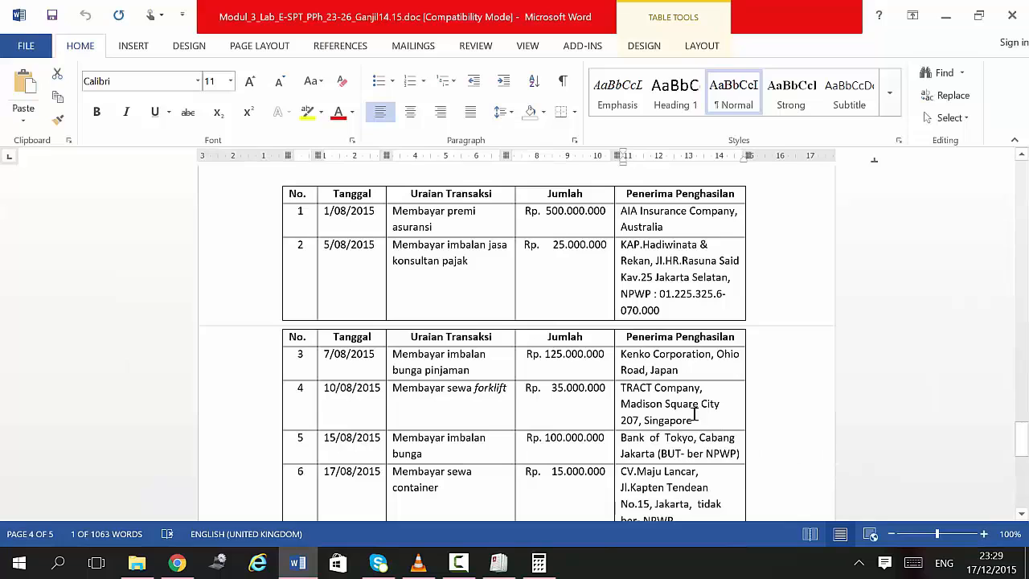
pyautogui.moveTo(622, 404); pyautogui.dragTo(692, 421)
pyautogui.hotkey('ctrl', 'c')
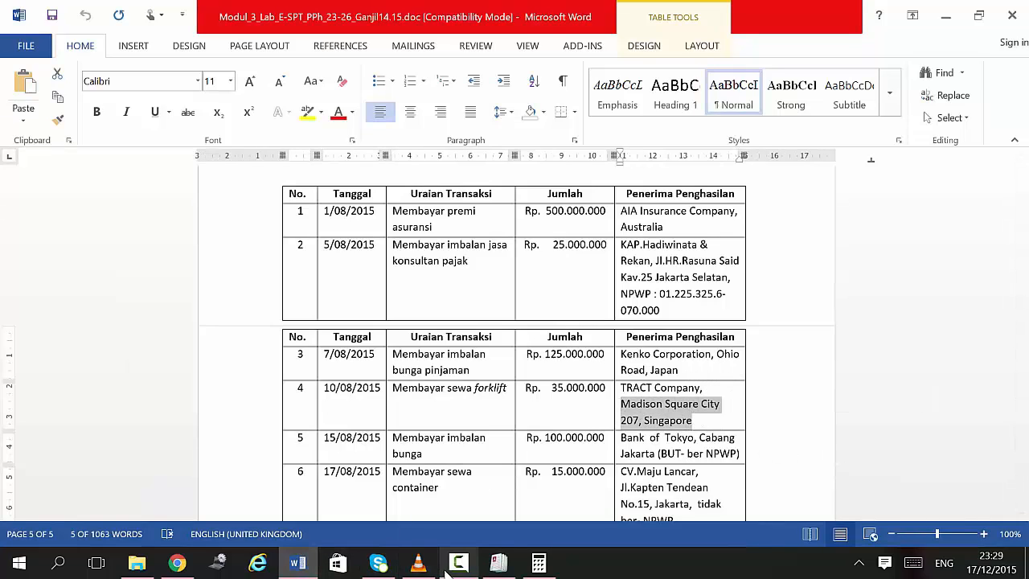
pyautogui.click(498, 563)
pyautogui.hotkey('ctrl', 'v')
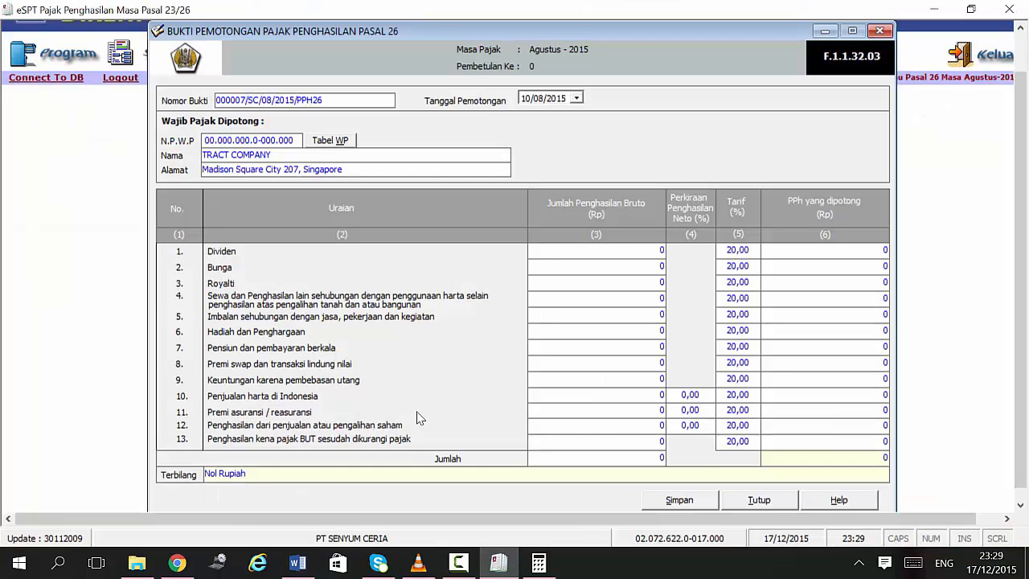
# Step: Enter 35.000.000 rent, giving 7.000.000 withheld at 20%, and save the slip
pyautogui.click(644, 255)
pyautogui.press('Tab')
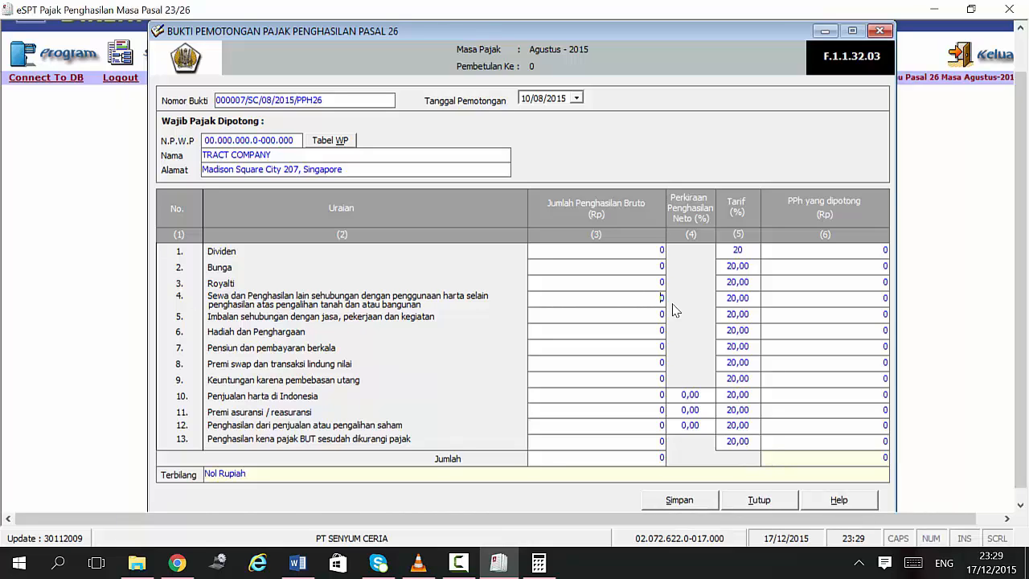
pyautogui.write('35000000')
pyautogui.press('Tab')
pyautogui.press('Tab')
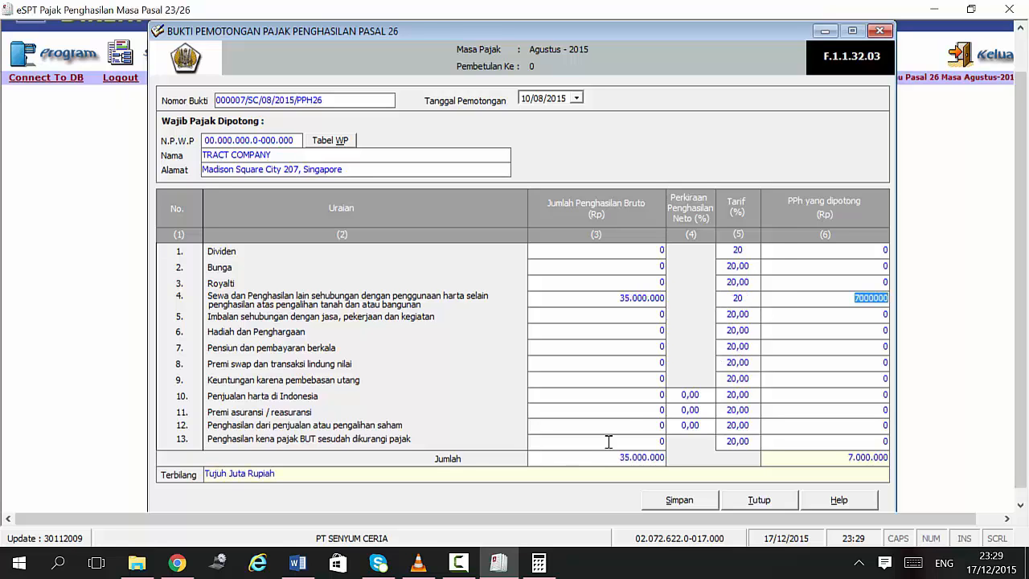
pyautogui.click(310, 567)
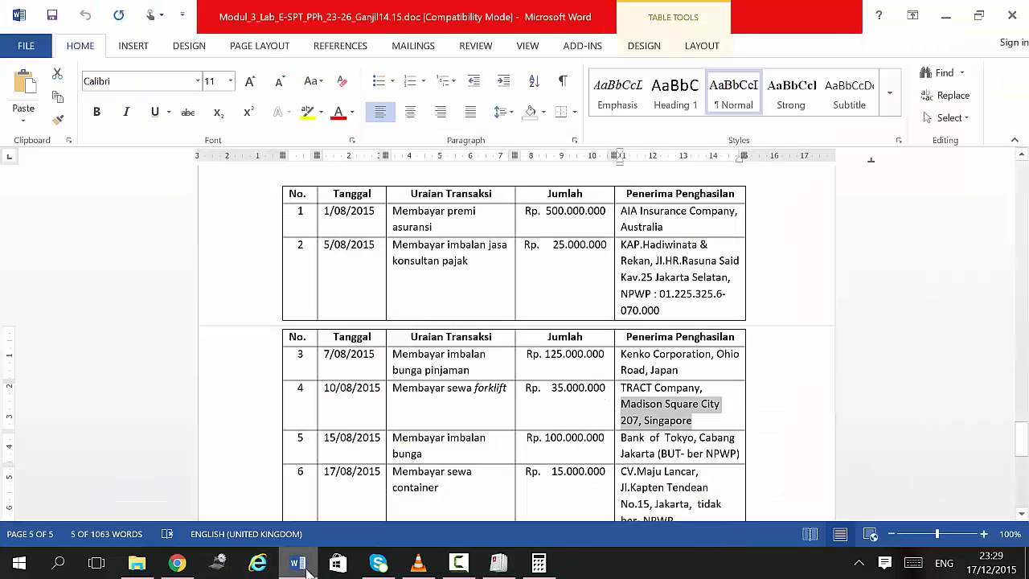
pyautogui.click(306, 565)
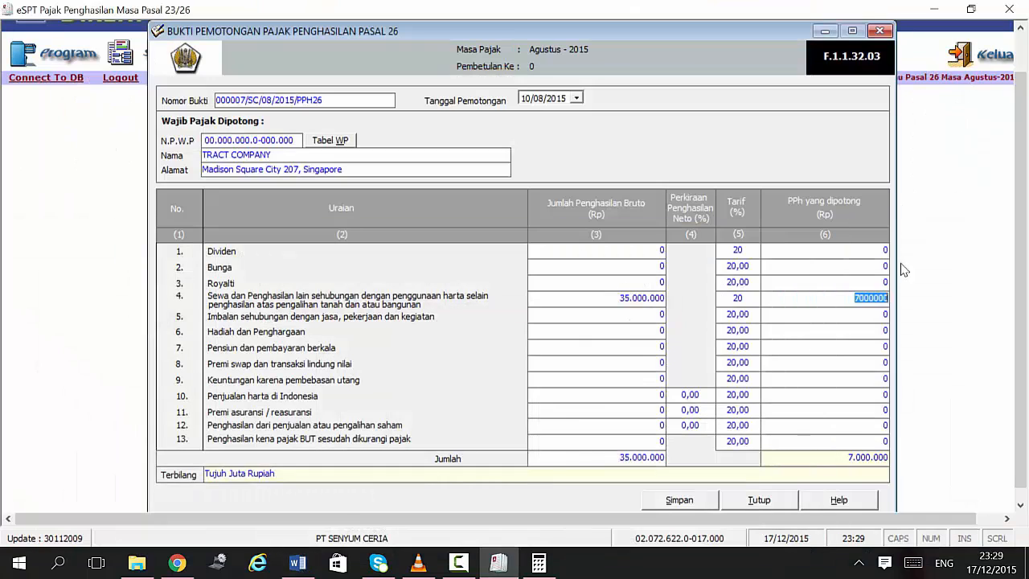
pyautogui.click(816, 314)
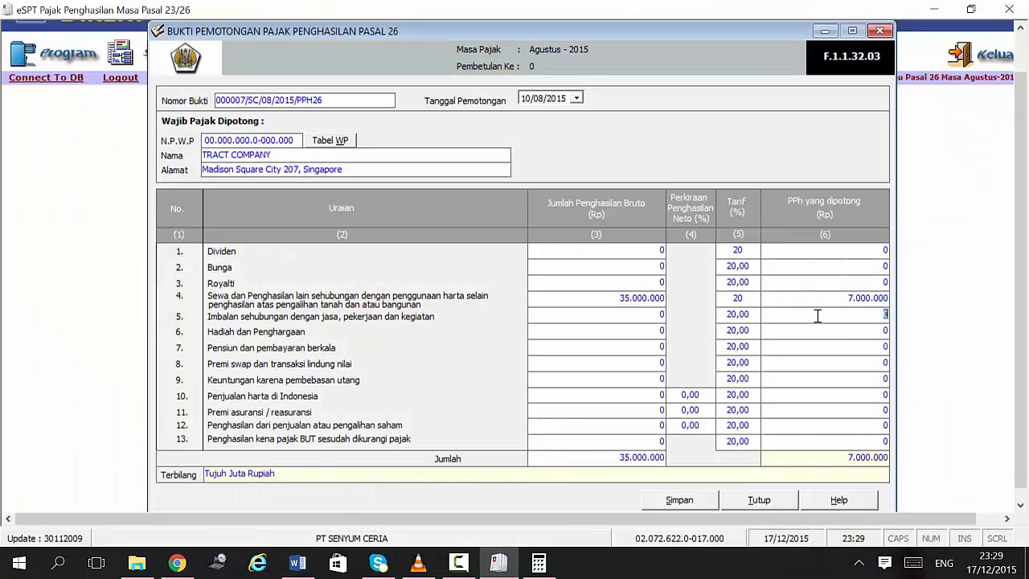
pyautogui.click(679, 497)
pyautogui.click(441, 342)
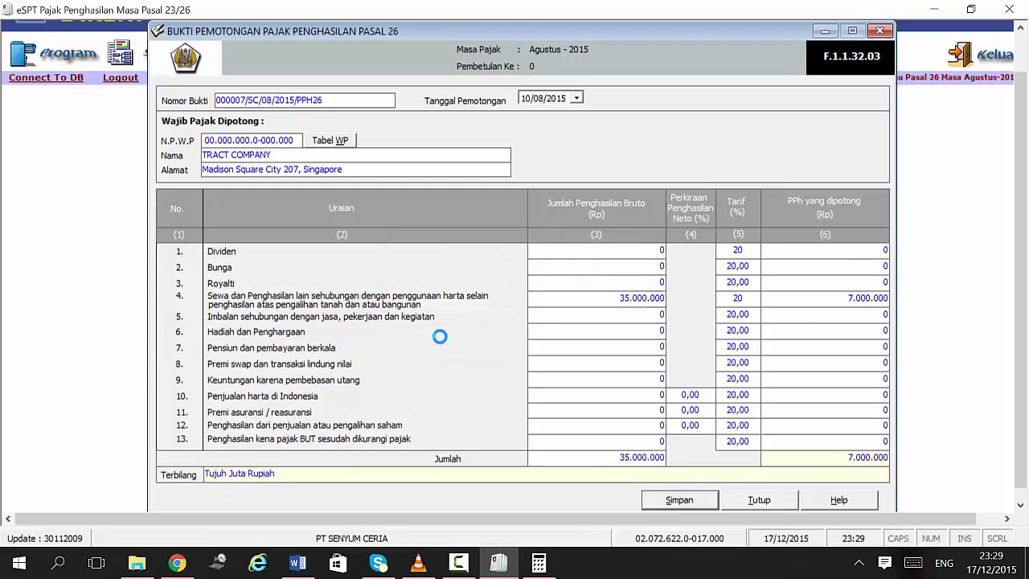
pyautogui.click(565, 338)
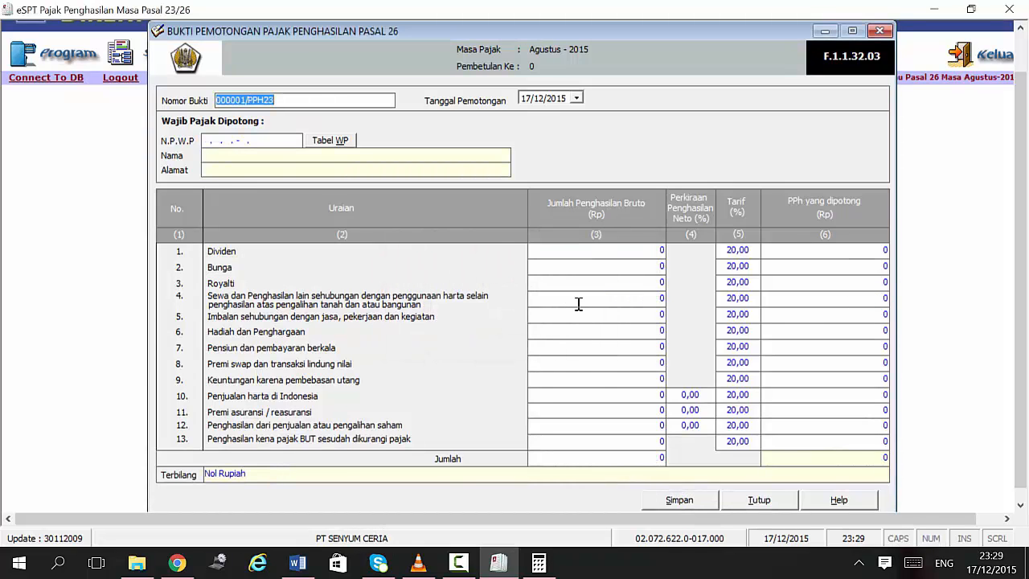
# Step: Review the remaining transactions in the Word table, then close the Pasal 26 slip form
pyautogui.click(285, 573)
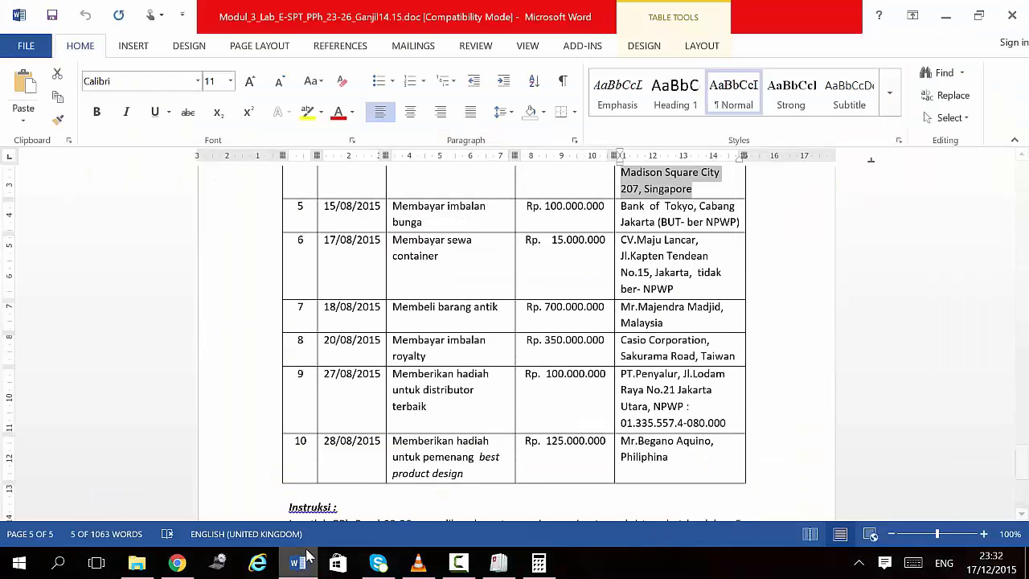
pyautogui.moveTo(329, 536)
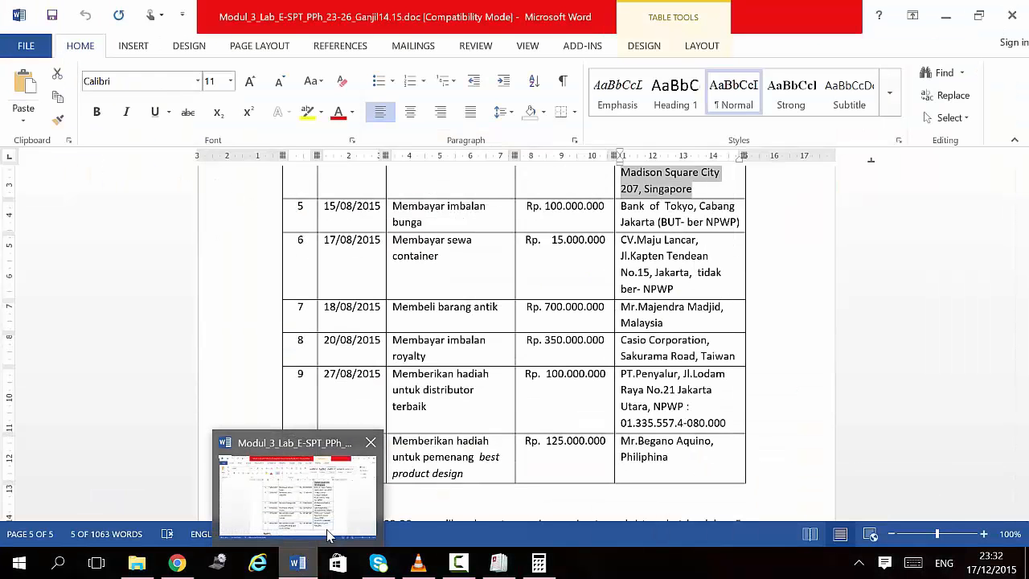
pyautogui.click(430, 264)
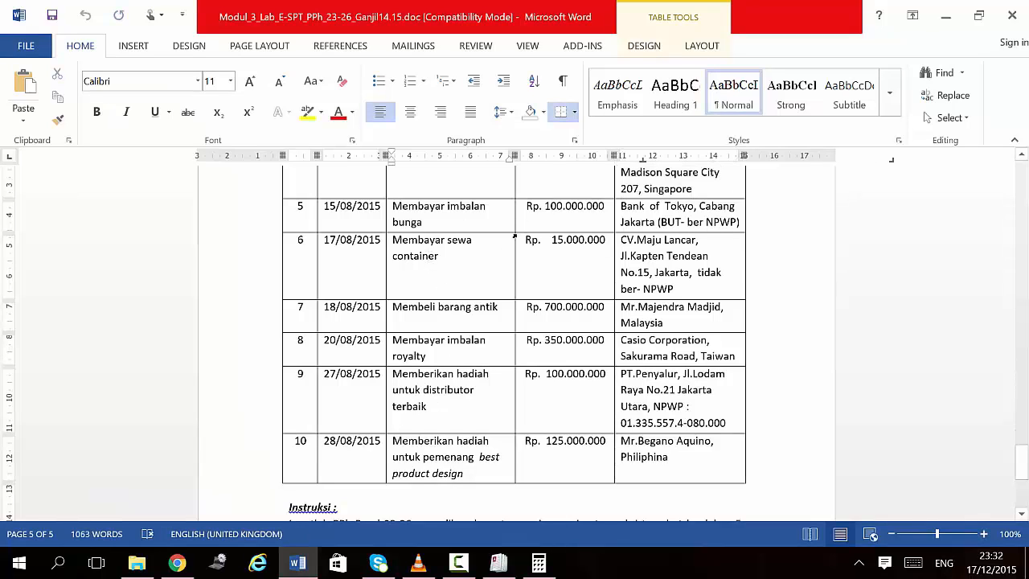
pyautogui.scroll(3, 501, 368)
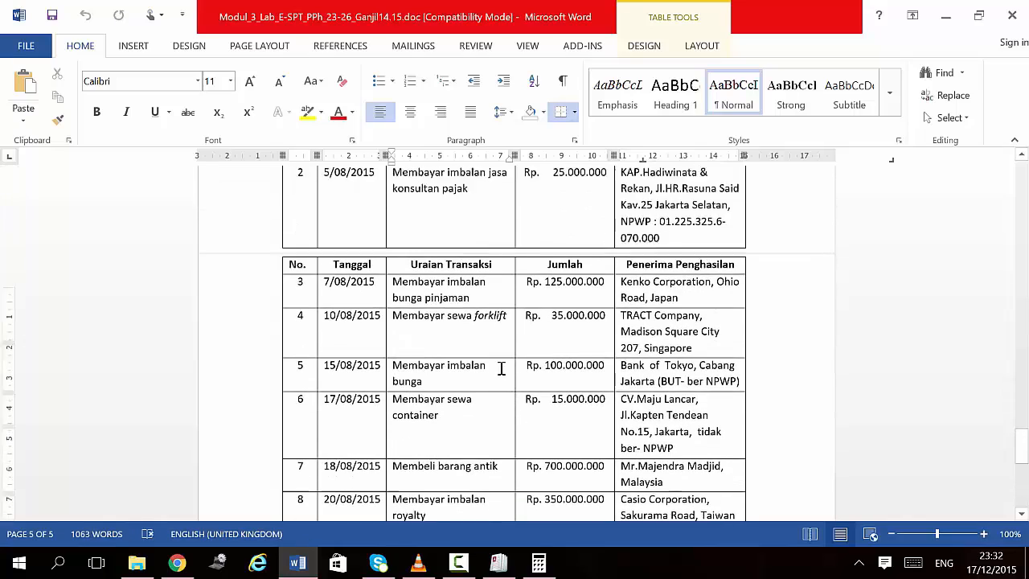
pyautogui.scroll(5, 501, 369)
pyautogui.scroll(-8, 501, 368)
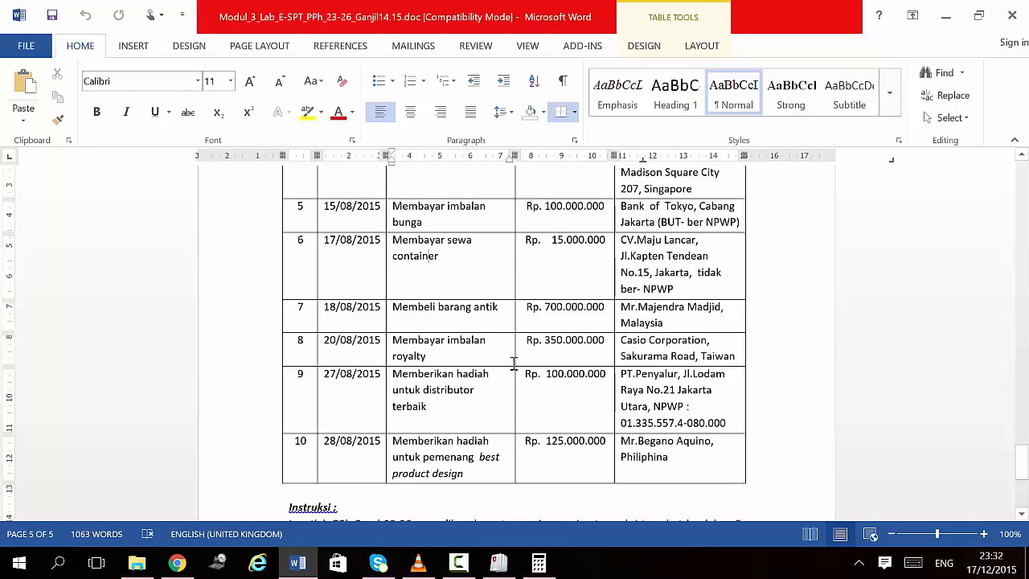
pyautogui.scroll(2, 514, 364)
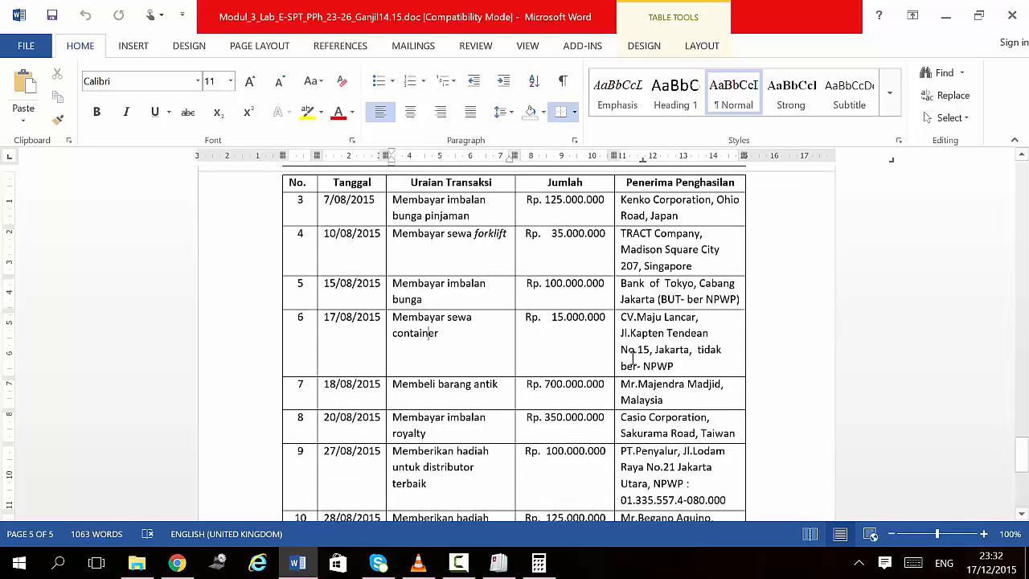
pyautogui.click(634, 351)
pyautogui.click(498, 563)
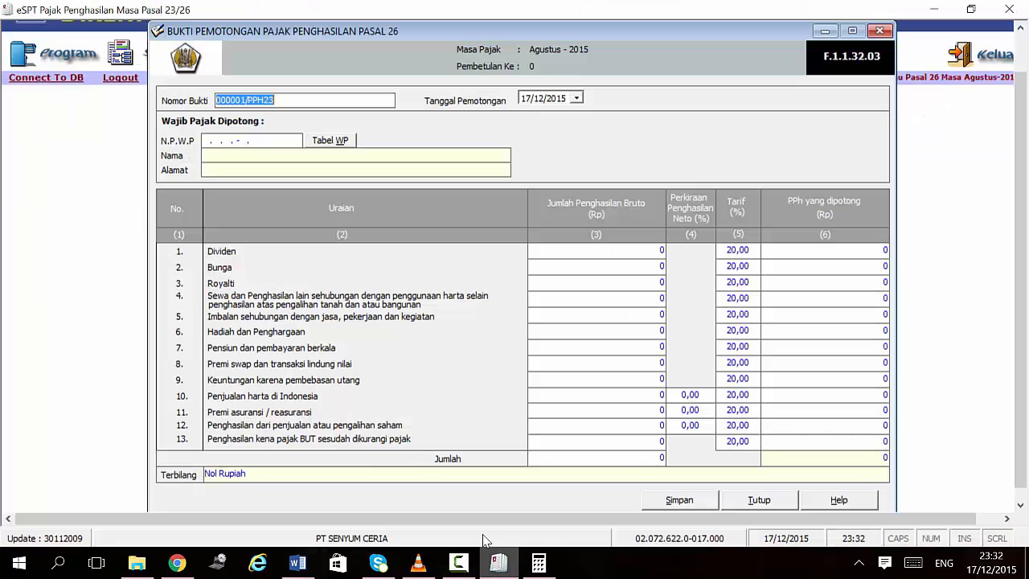
pyautogui.click(880, 31)
# Step: Start a new Pasal 23 slip numbered 000002/SC/08/2015/PPH23
pyautogui.click(170, 56)
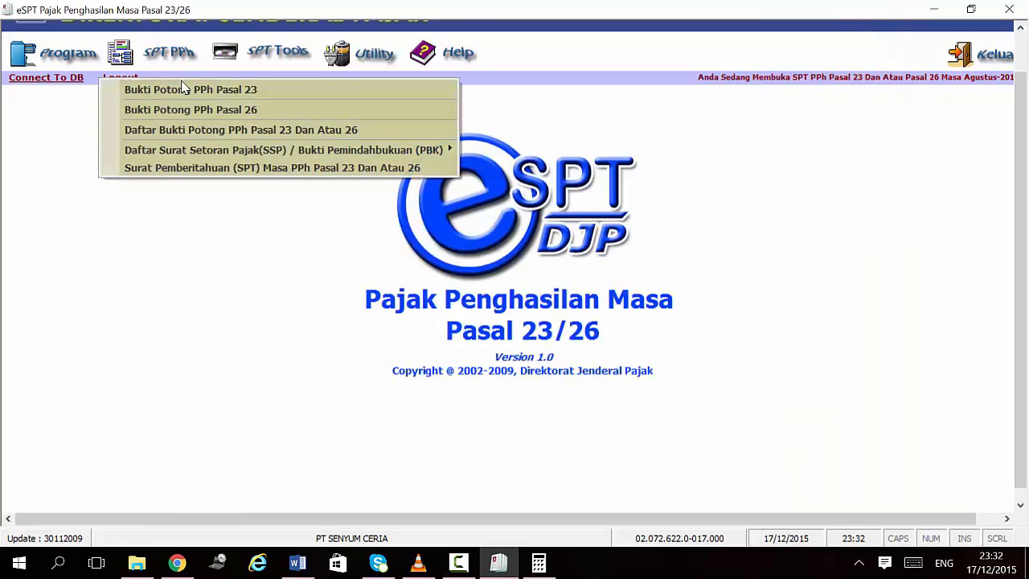
pyautogui.click(181, 88)
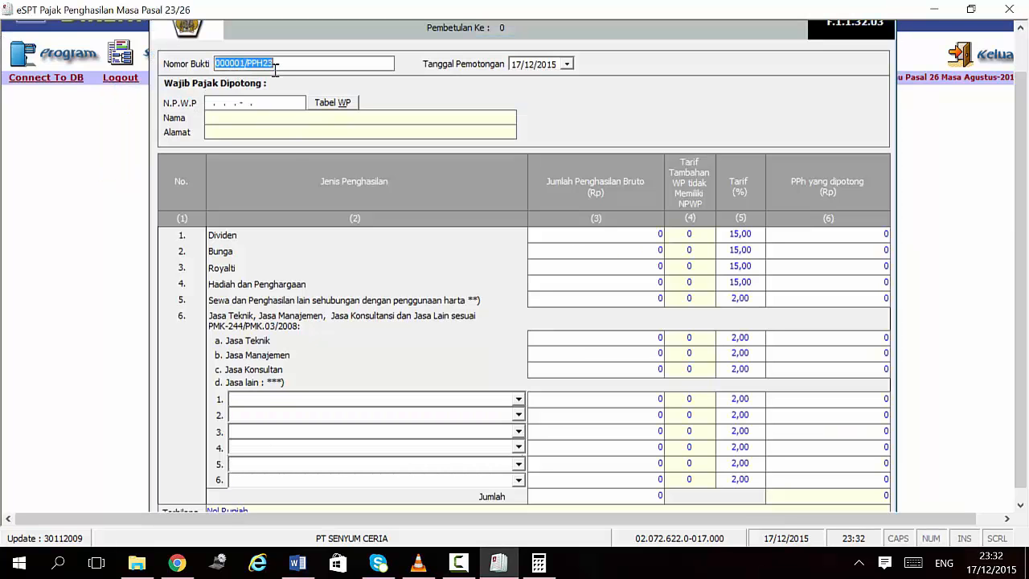
pyautogui.click(248, 66)
pyautogui.press('BackSpace')
pyautogui.write('2/Madison Square Cit')
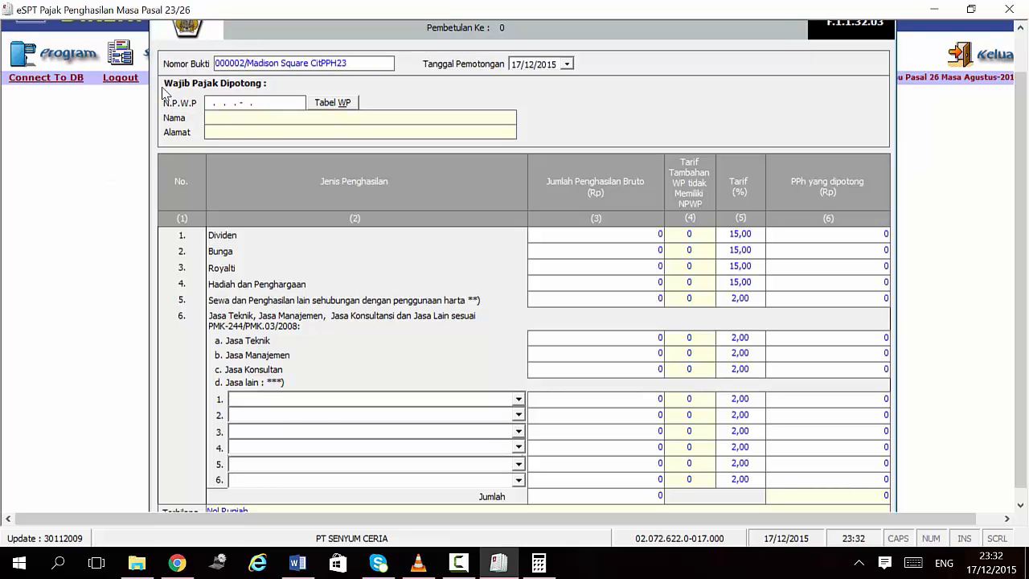
pyautogui.hotkey('ctrl', 'z')
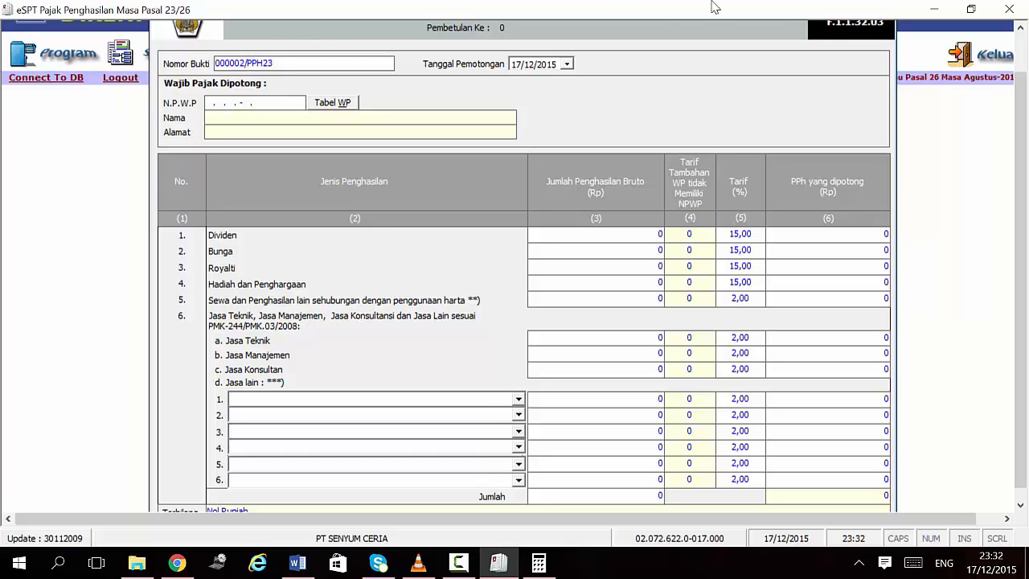
pyautogui.write('SC/08/2015/')
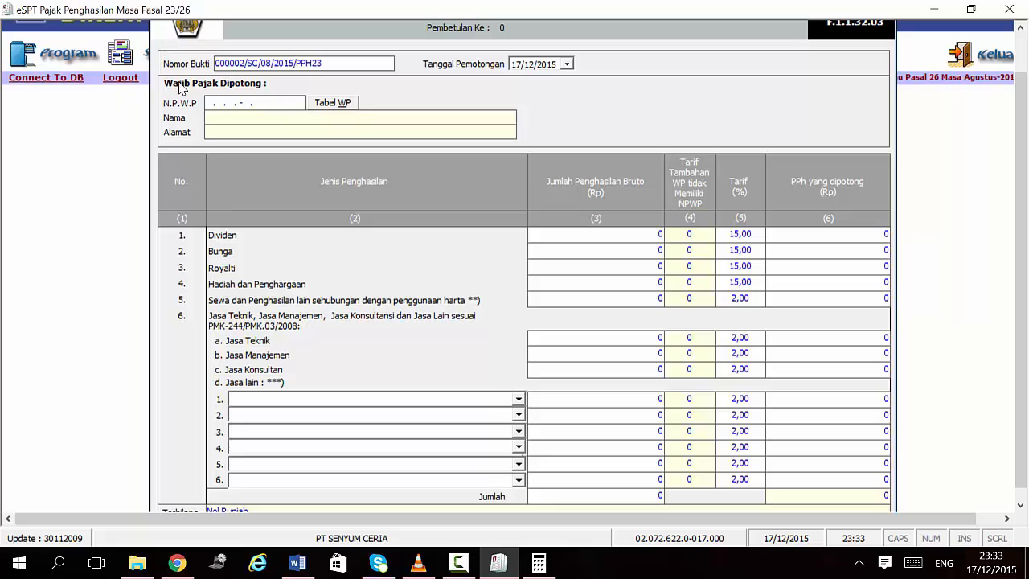
# Step: Enter a zero NPWP and review the transaction table in Word
pyautogui.click(206, 100)
pyautogui.write('000000000000000')
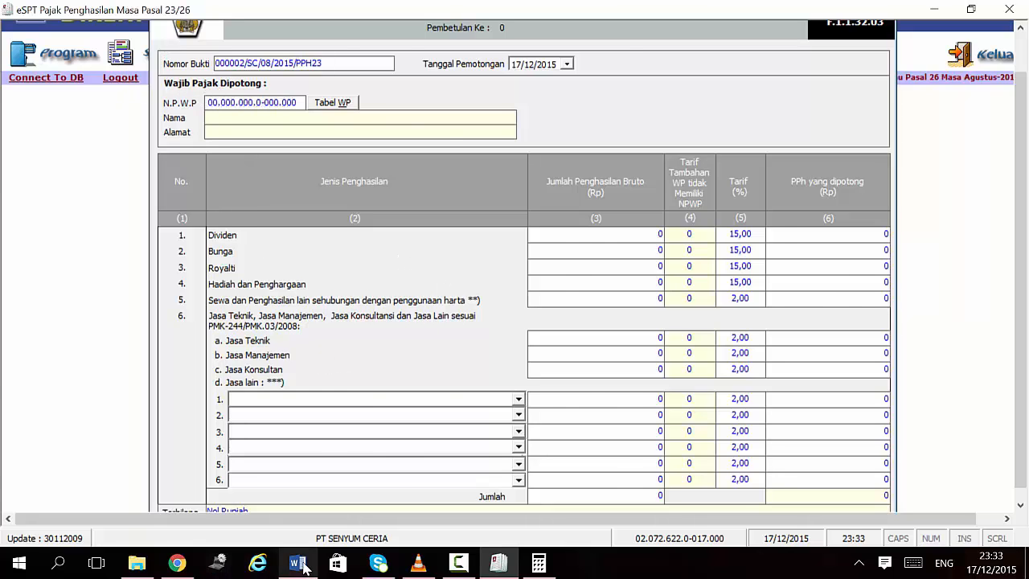
pyautogui.click(298, 565)
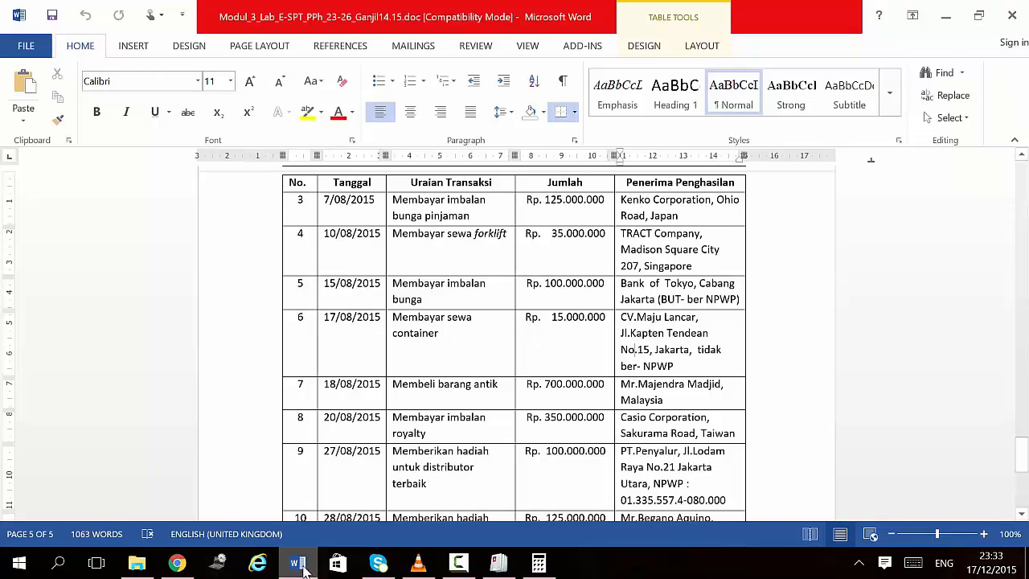
pyautogui.scroll(-2, 307, 574)
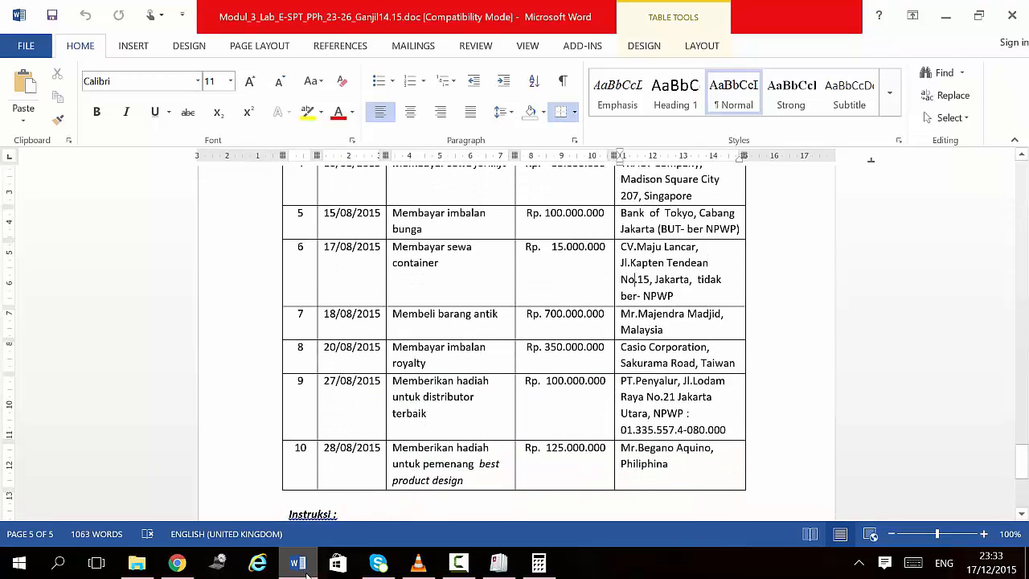
pyautogui.scroll(3, 308, 575)
pyautogui.scroll(-1, 310, 575)
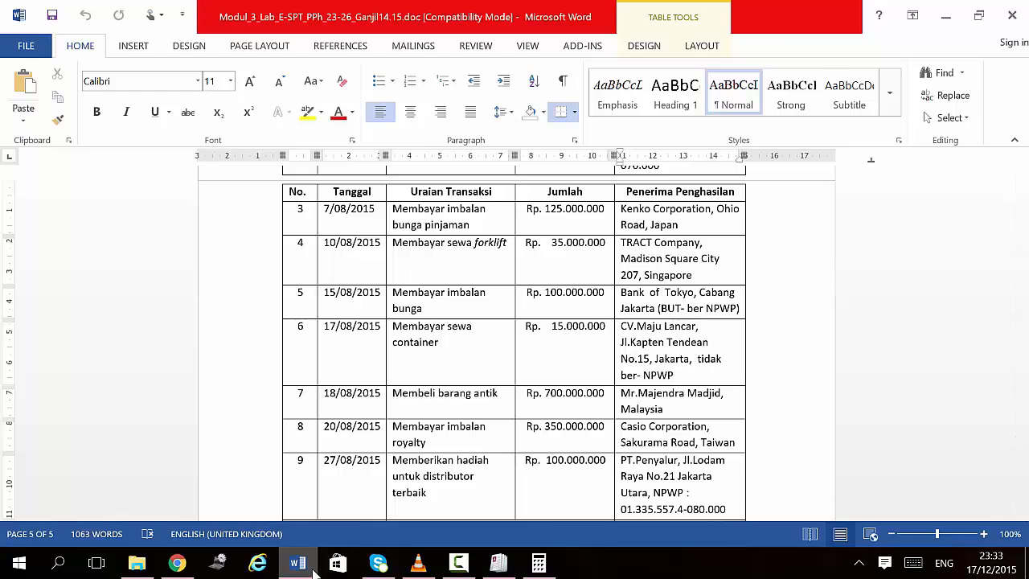
pyautogui.click(305, 567)
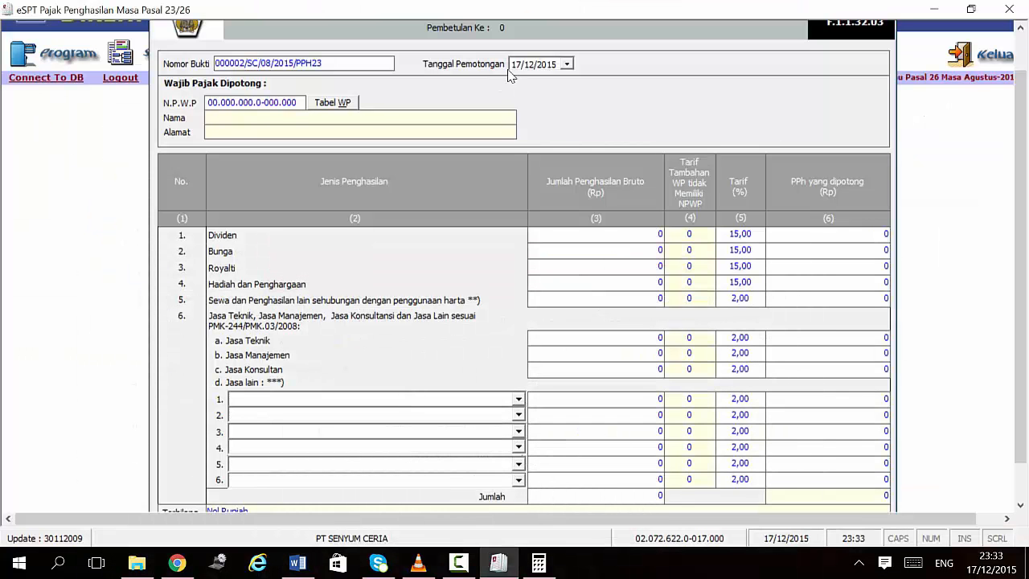
# Step: Set the withholding month to 08 and fill in CV. MAJU LANCAR with its address
pyautogui.click(529, 70)
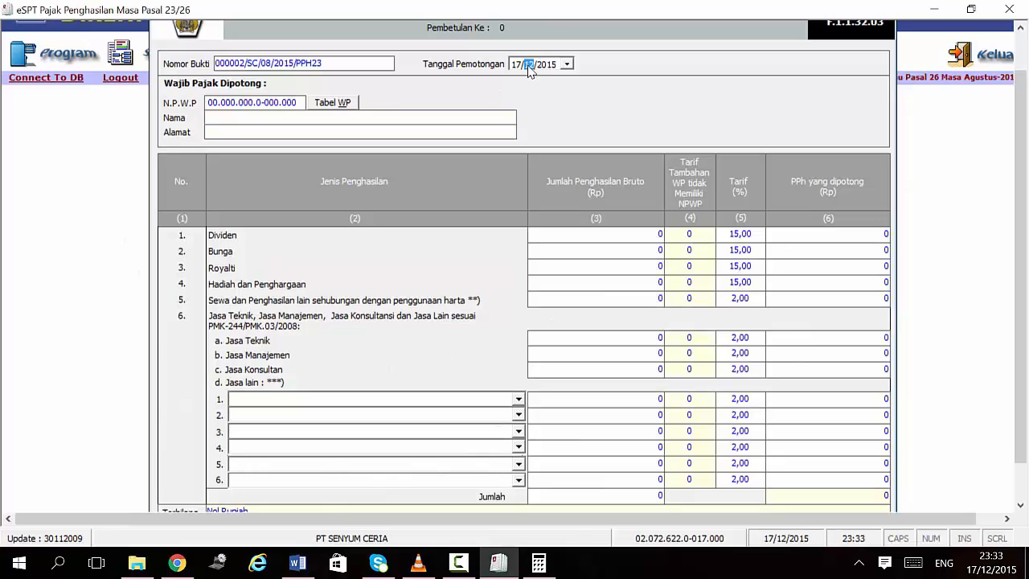
pyautogui.write('08')
pyautogui.write('CV')
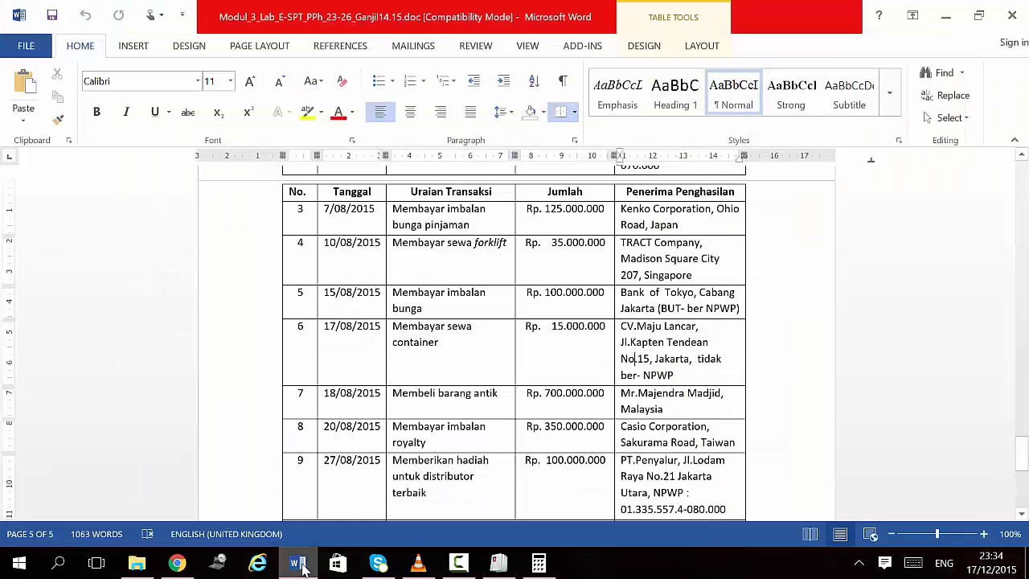
pyautogui.click(298, 563)
pyautogui.write('.')
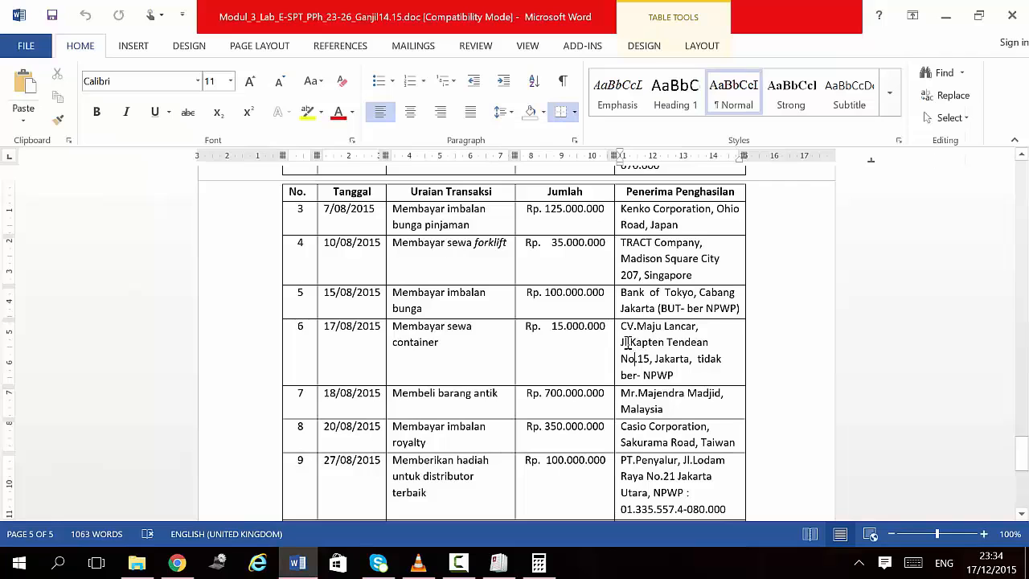
pyautogui.moveTo(623, 343); pyautogui.dragTo(690, 360)
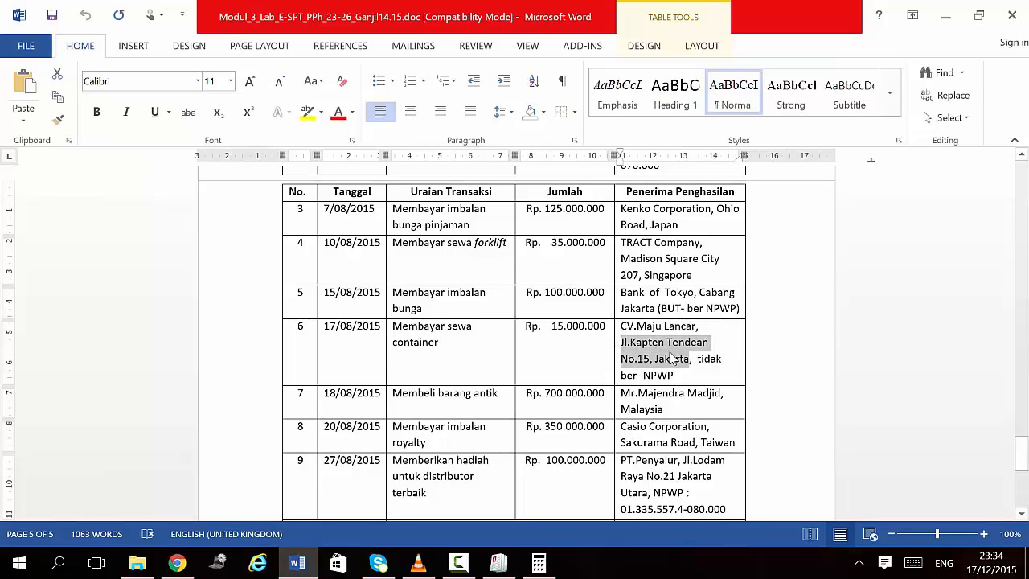
pyautogui.click(499, 562)
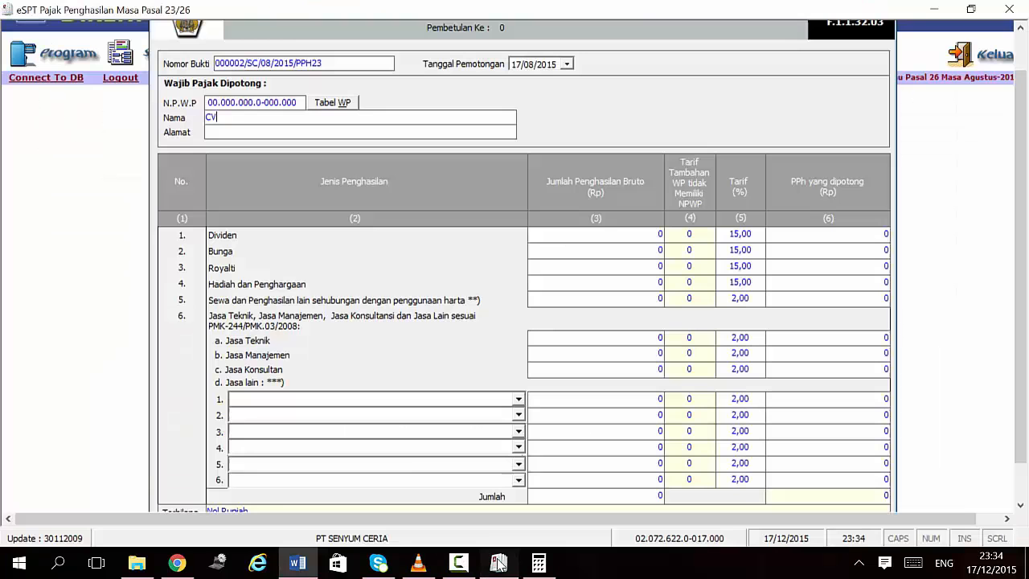
pyautogui.write('MAJU ')
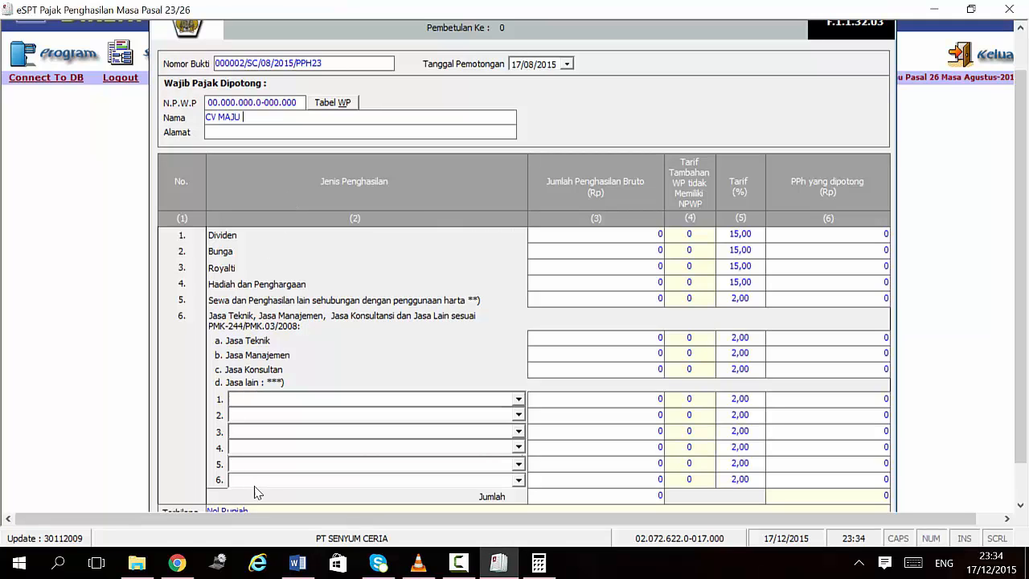
pyautogui.write('LANCAR')
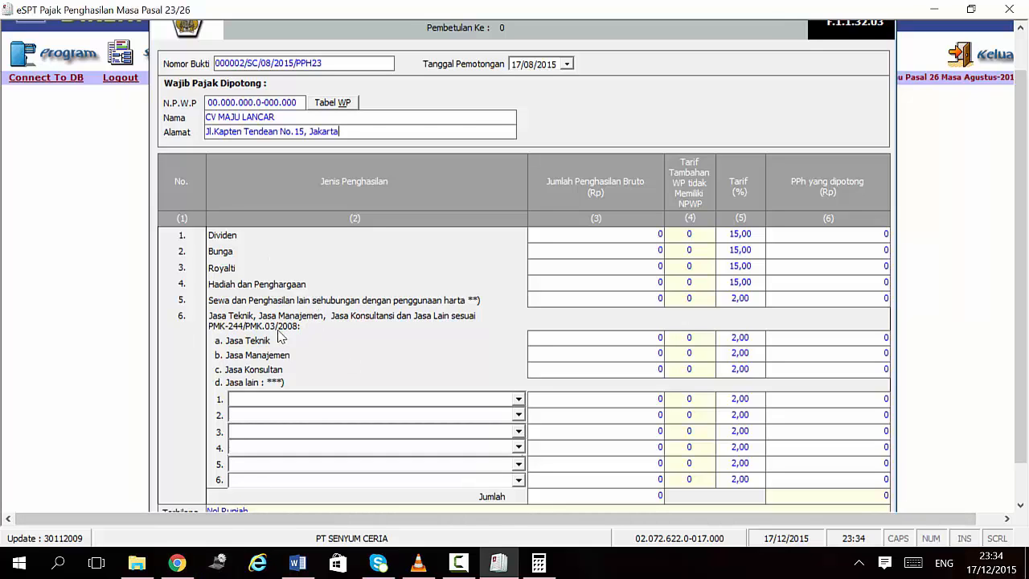
# Step: Enter 15.000.000 rent at 2%, giving 600.000 withheld, and save the slip
pyautogui.click(658, 298)
pyautogui.click(297, 563)
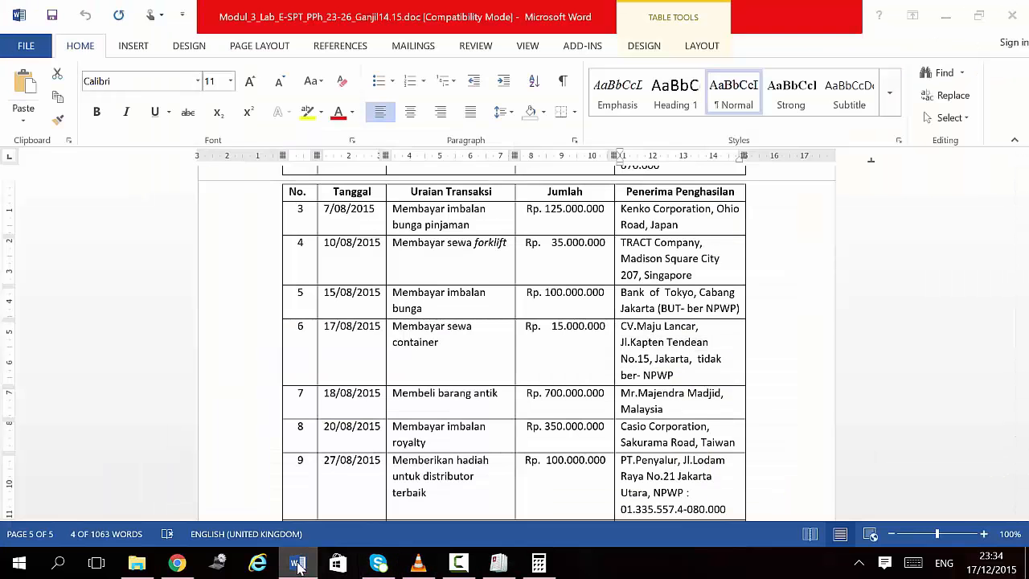
pyautogui.click(298, 563)
pyautogui.write('12')
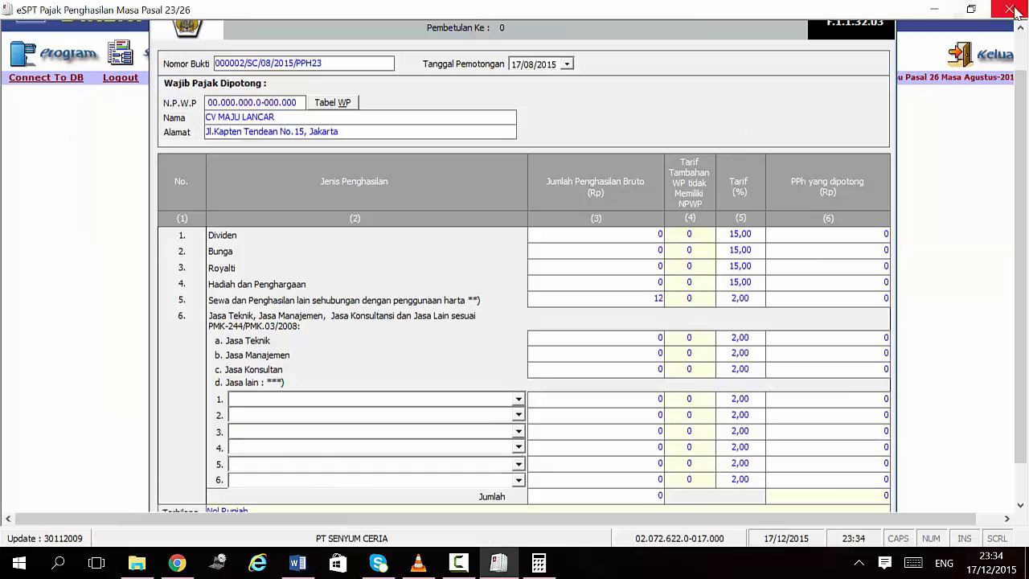
pyautogui.write('000')
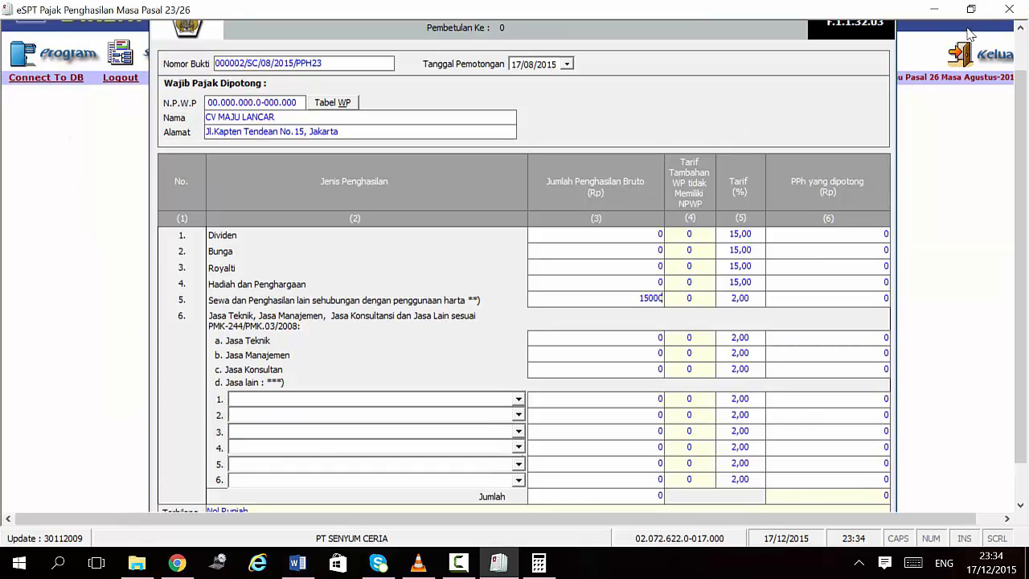
pyautogui.write('000')
pyautogui.press('Tab')
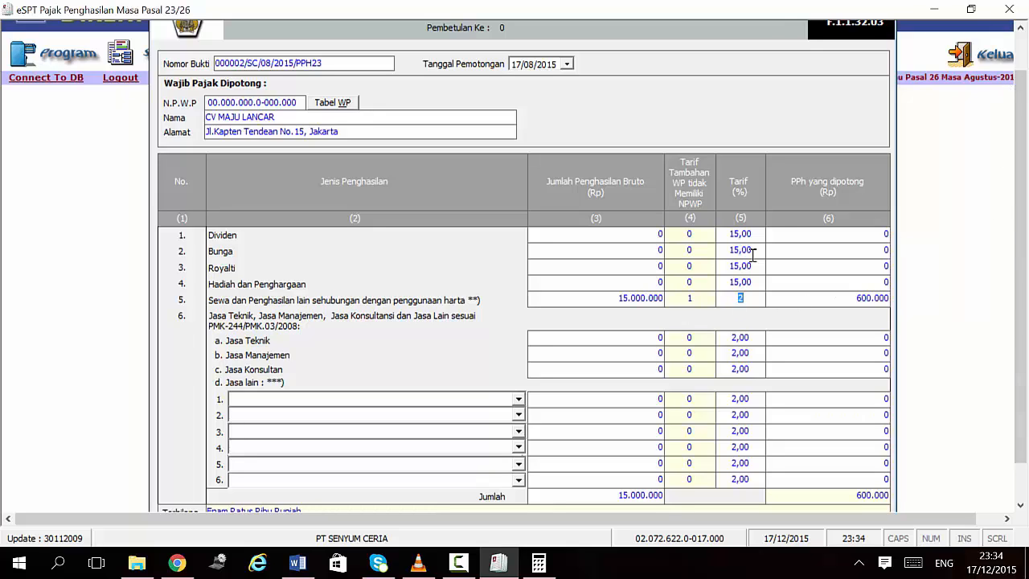
pyautogui.press('Tab')
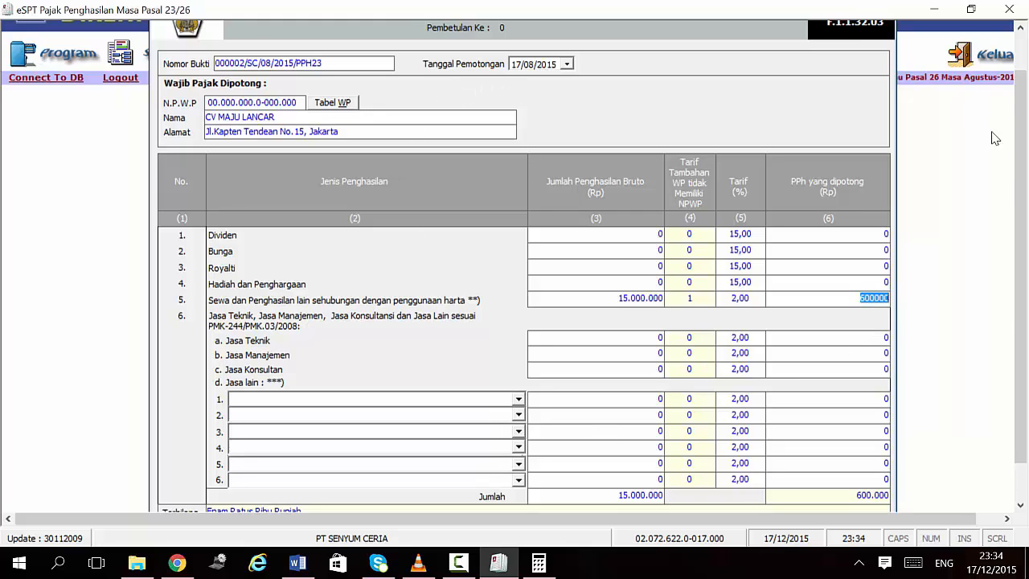
pyautogui.scroll(-1, 1026, 169)
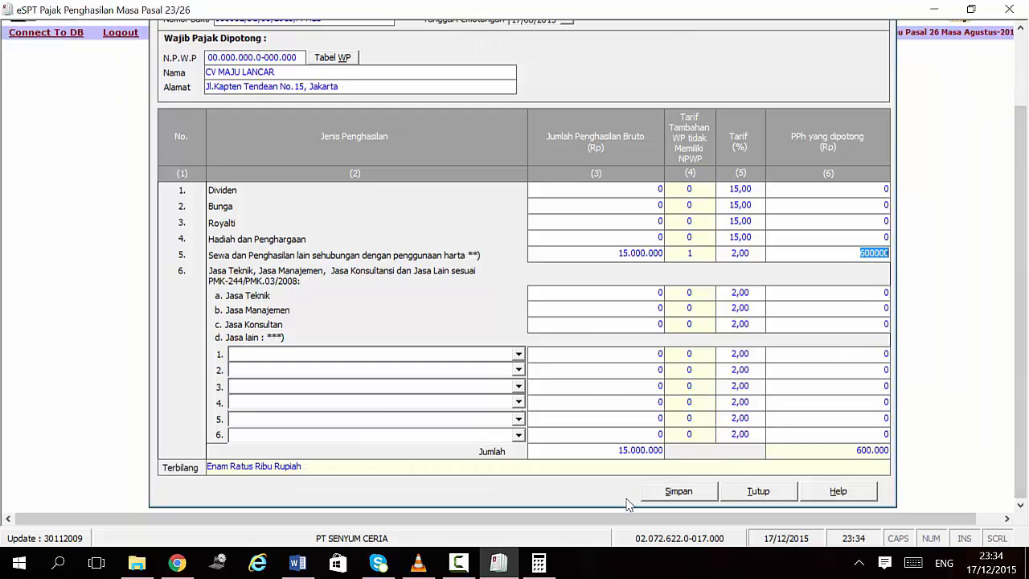
pyautogui.click(678, 492)
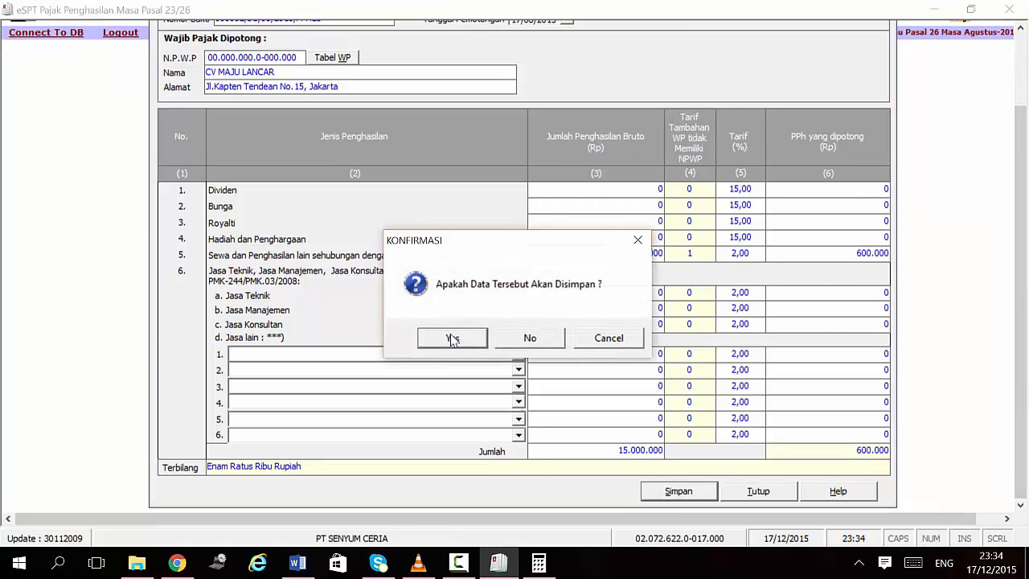
pyautogui.click(451, 336)
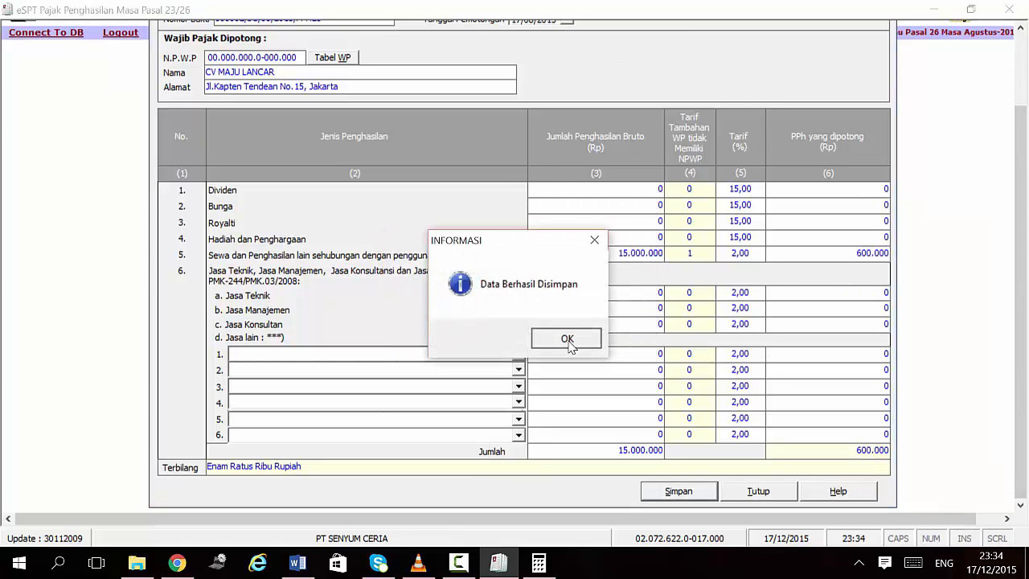
pyautogui.click(567, 339)
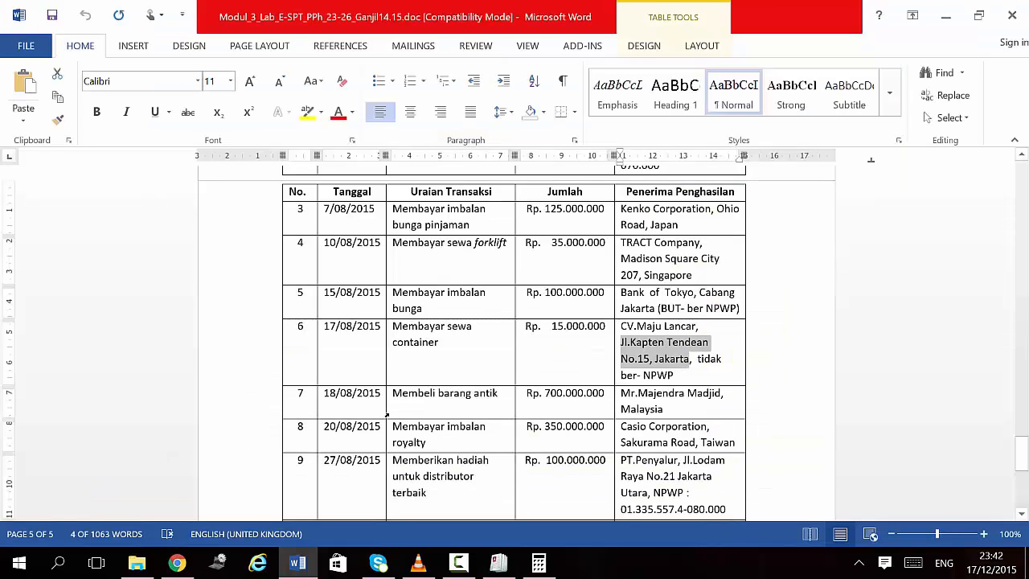
# Step: Review the Word lab transaction table through row 10, then bring the eSPT slip list back
pyautogui.click(407, 399)
pyautogui.scroll(-2, 407, 399)
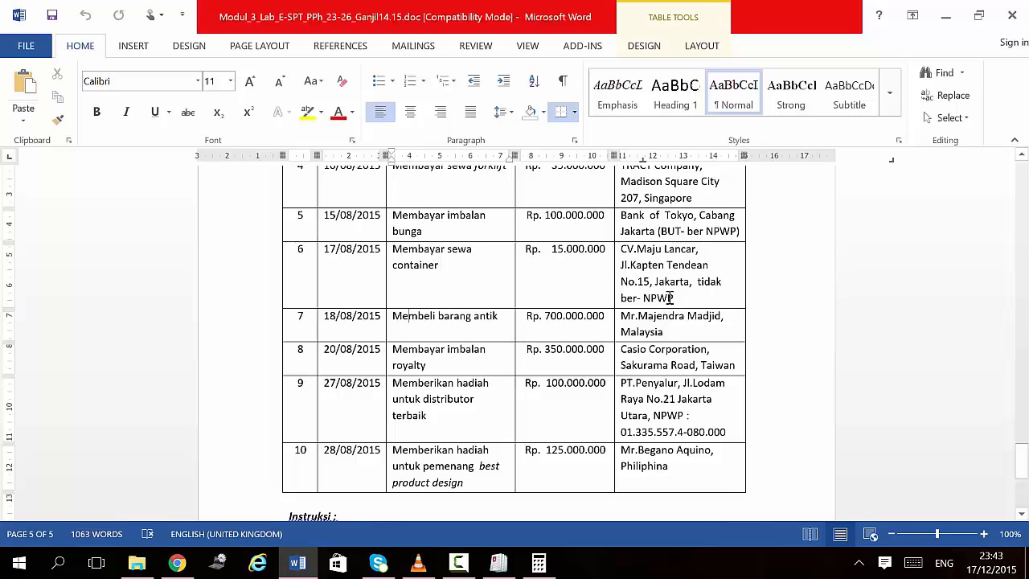
pyautogui.scroll(3, 633, 368)
pyautogui.scroll(-3, 632, 368)
pyautogui.click(498, 563)
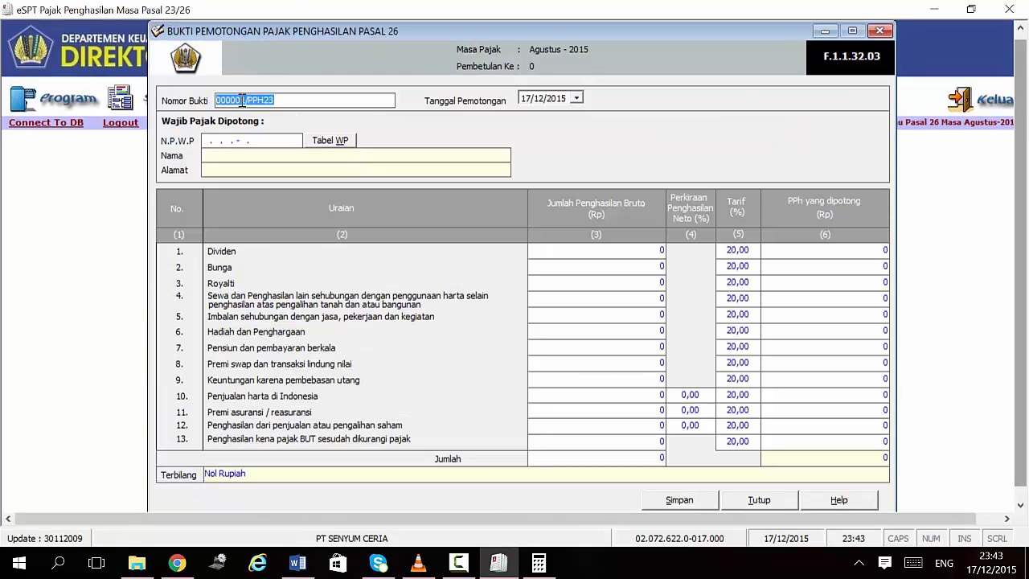
# Step: Start a new Pasal 26 slip numbered 000008/SC/08/2015/PPH26
pyautogui.click(243, 102)
pyautogui.press('BackSpace')
pyautogui.write('8')
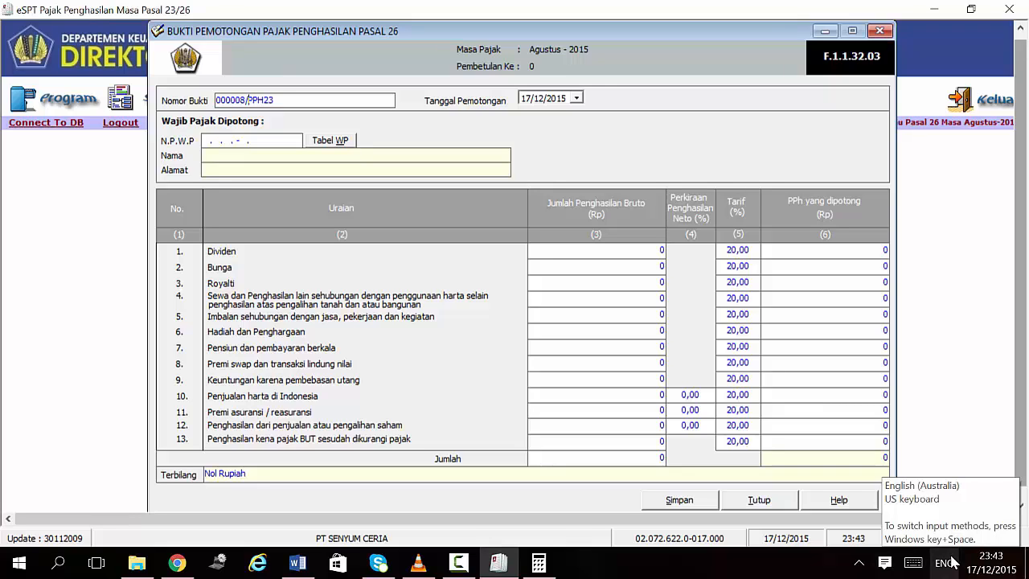
pyautogui.write('SC/08')
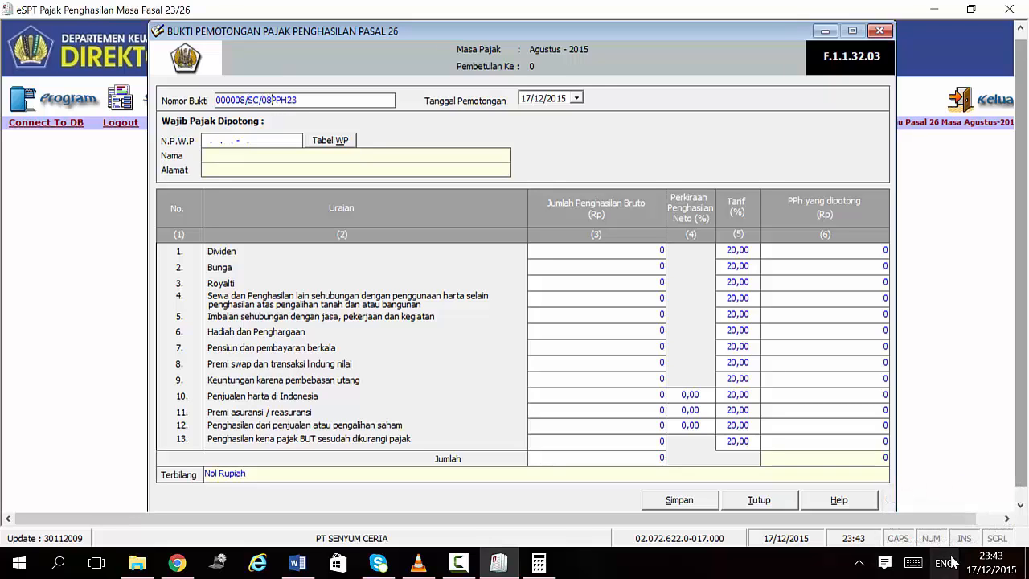
pyautogui.write('/2015/PPH2')
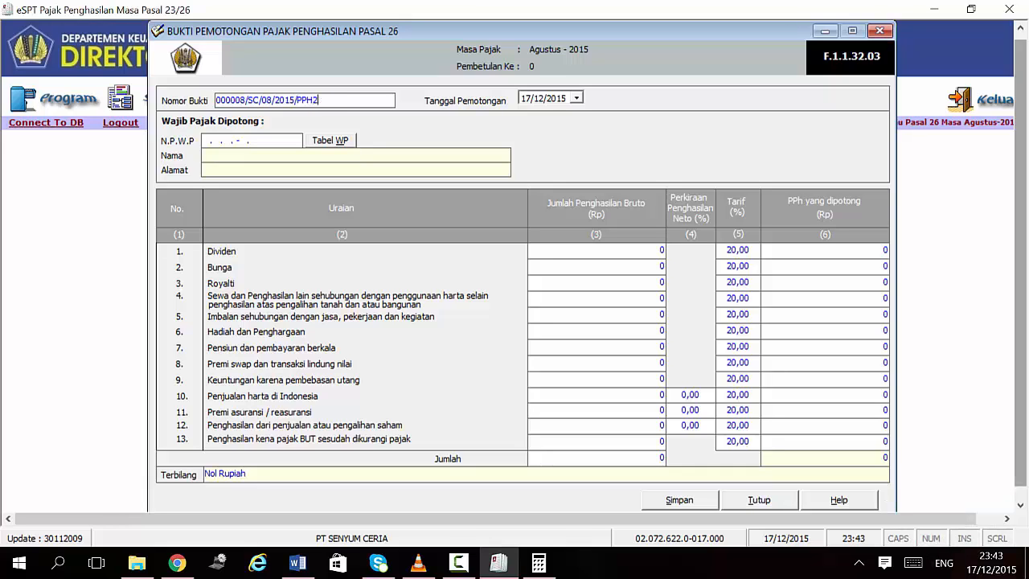
pyautogui.write('6')
# Step: Set the cutting date (Tanggal Pemotongan) to 18/08/2015 after checking the lab document
pyautogui.click(301, 563)
pyautogui.click(299, 562)
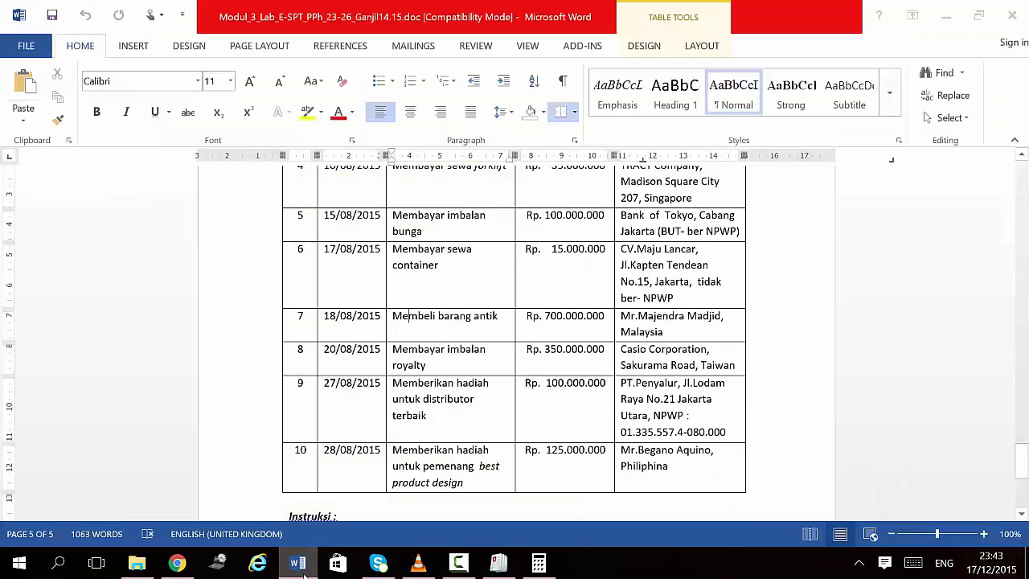
pyautogui.click(526, 98)
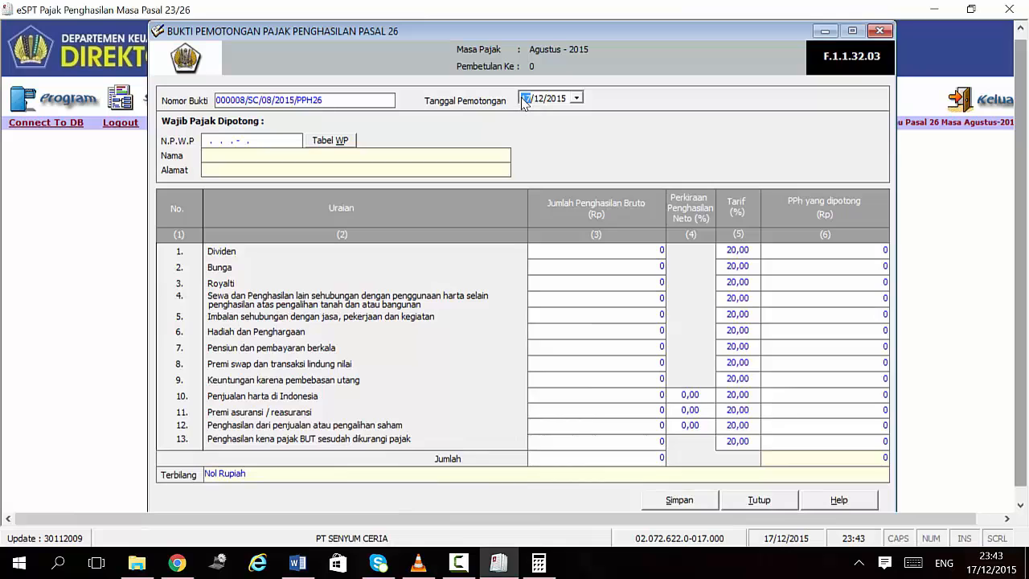
pyautogui.press('Up')
pyautogui.click(533, 98)
# Step: Fill the NPWP with all zeros (00.000.000.0-000.000)
pyautogui.click(206, 142)
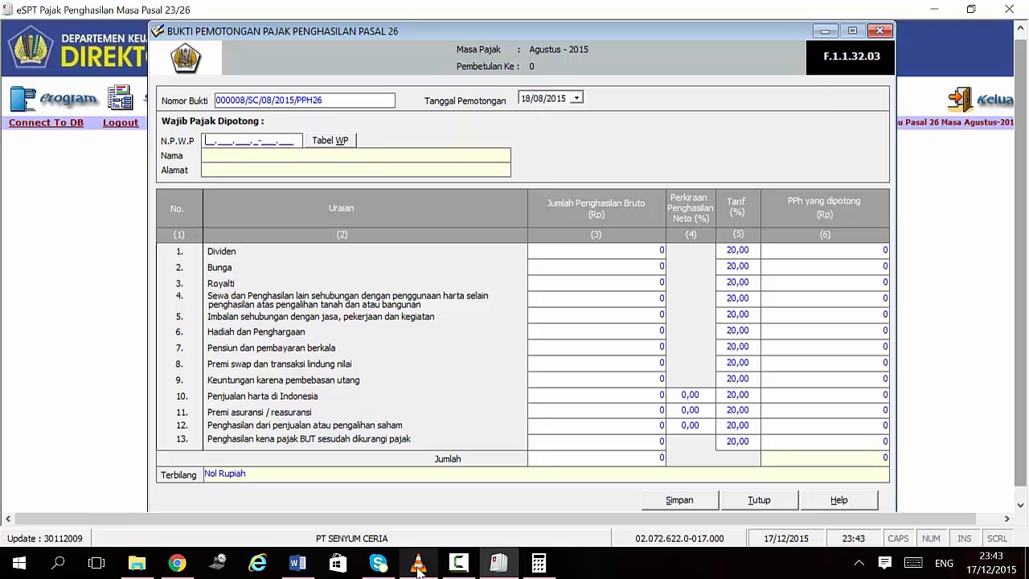
pyautogui.click(498, 569)
pyautogui.click(498, 570)
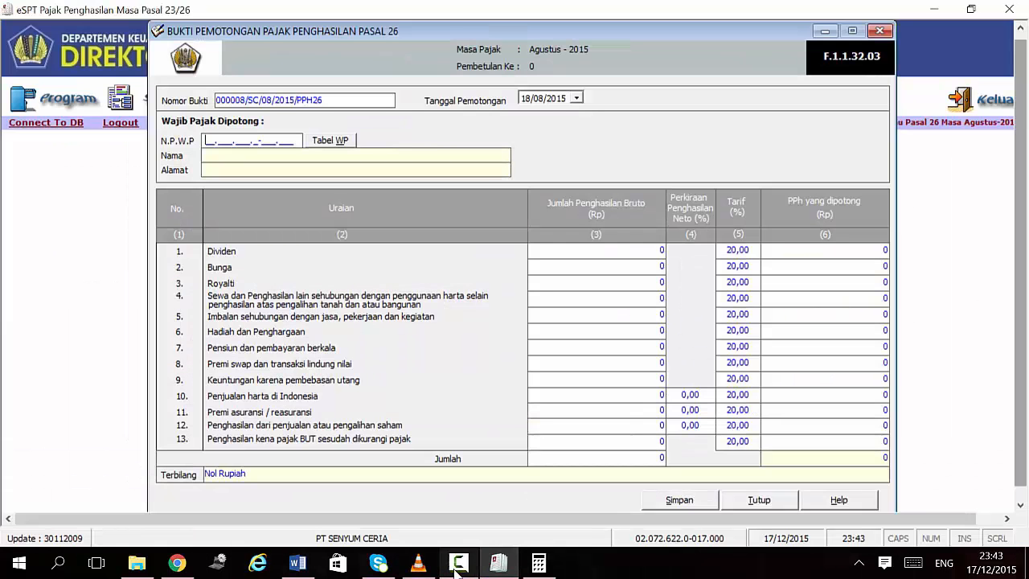
pyautogui.click(297, 563)
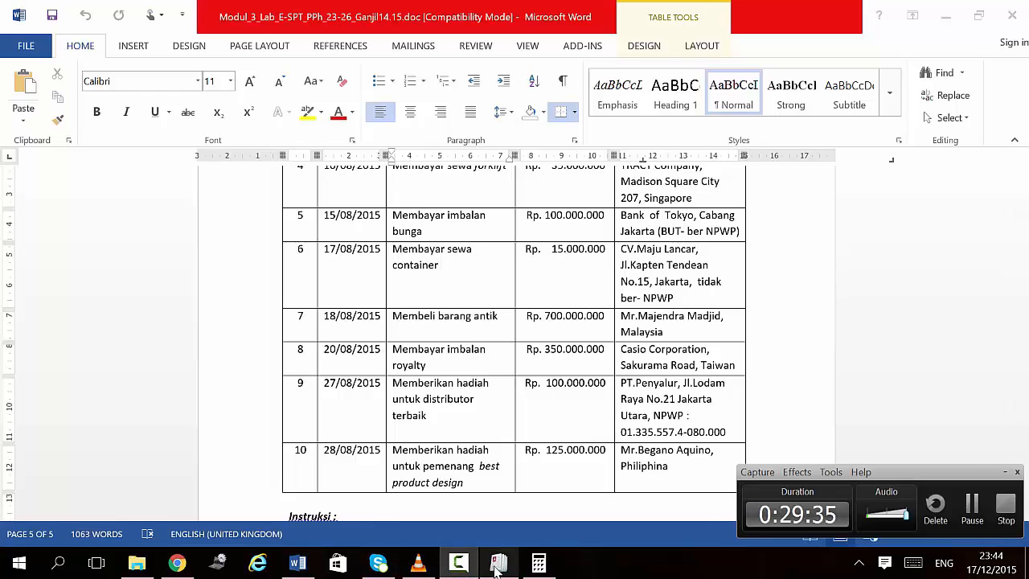
pyautogui.click(498, 565)
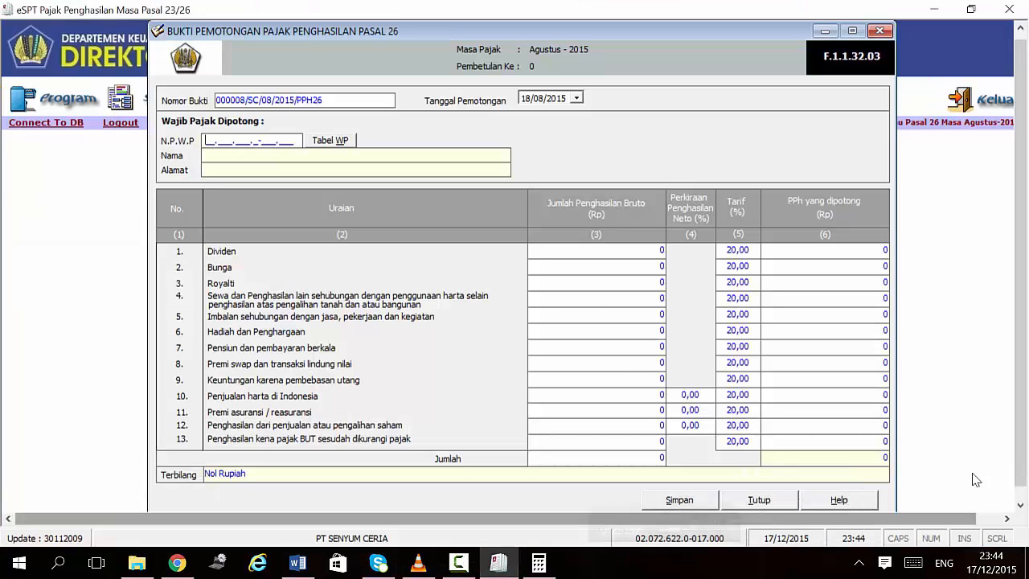
pyautogui.write('000000000000000')
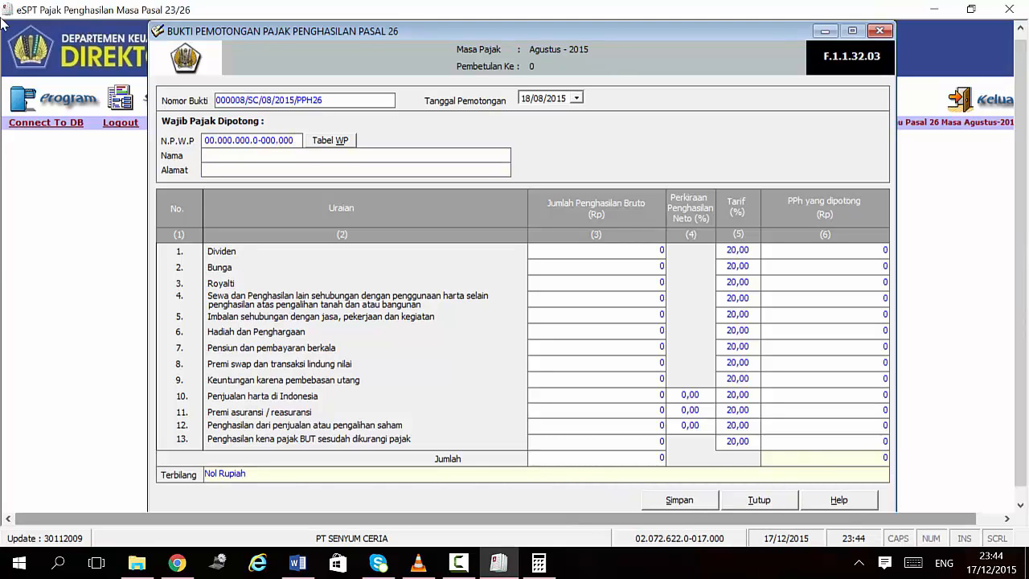
# Step: Enter the recipient's full name from the lab document and move to the address
pyautogui.click(297, 562)
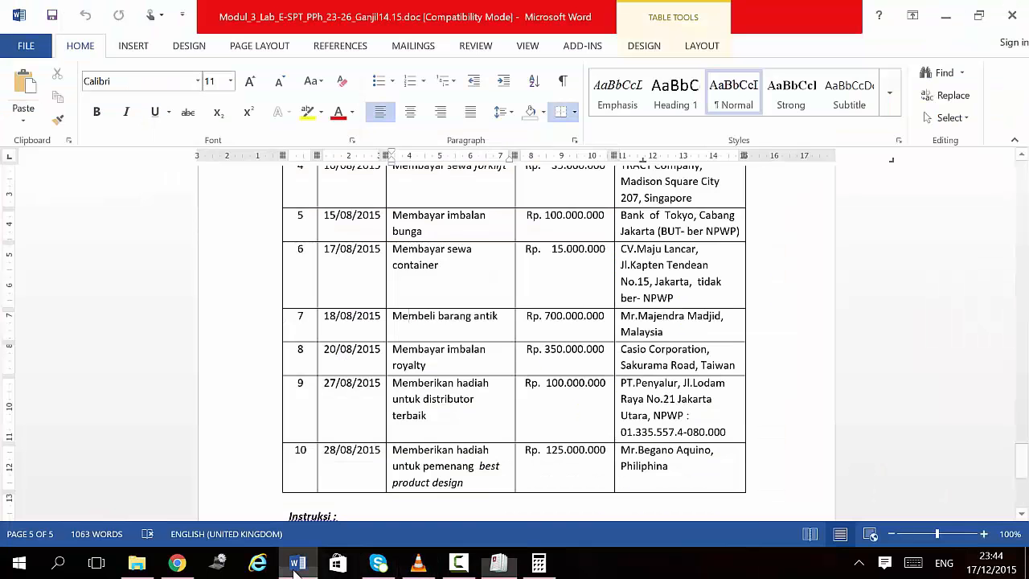
pyautogui.hotkey('alt', 'Tab')
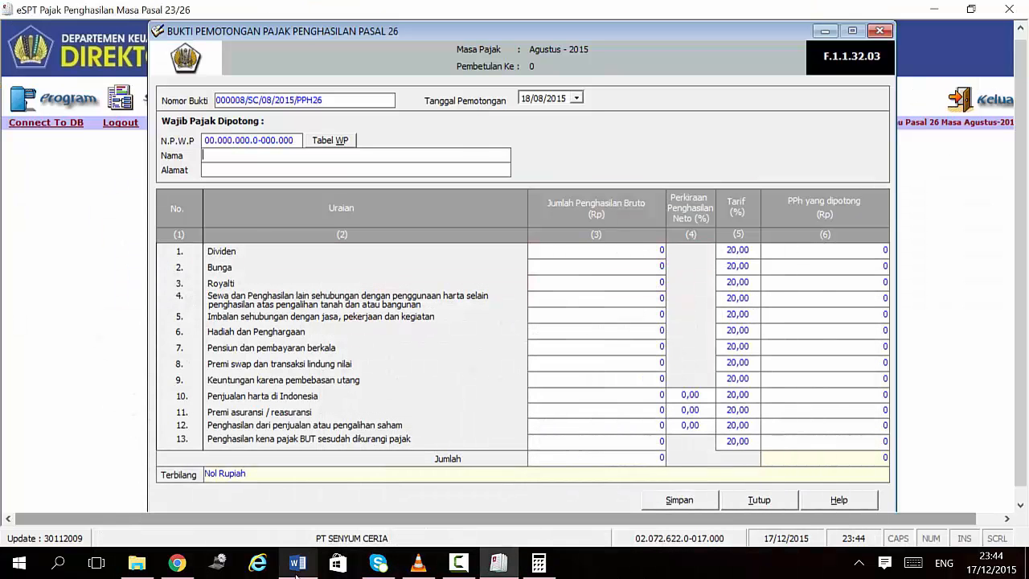
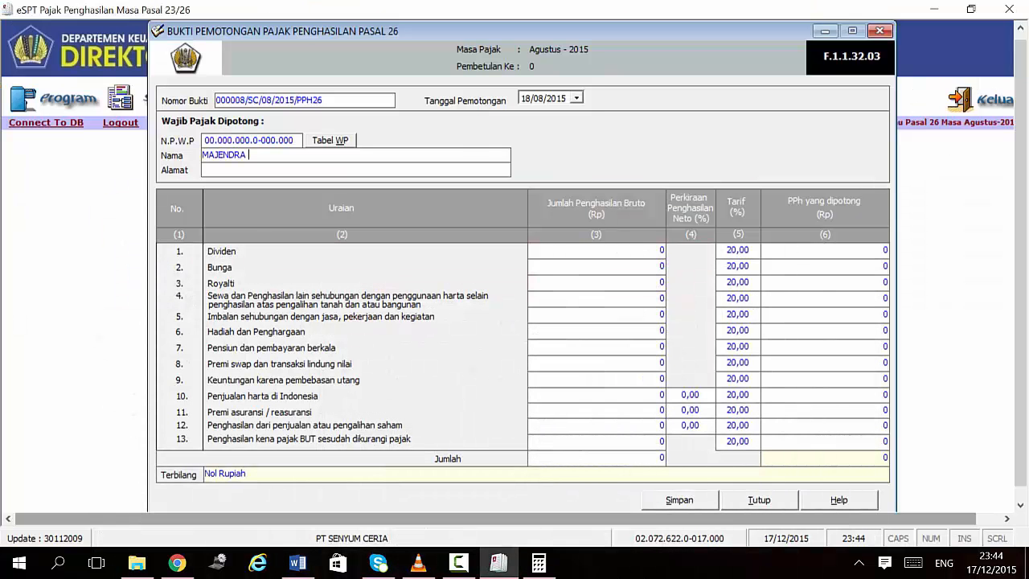
pyautogui.press('Tab')
pyautogui.press('Tab')
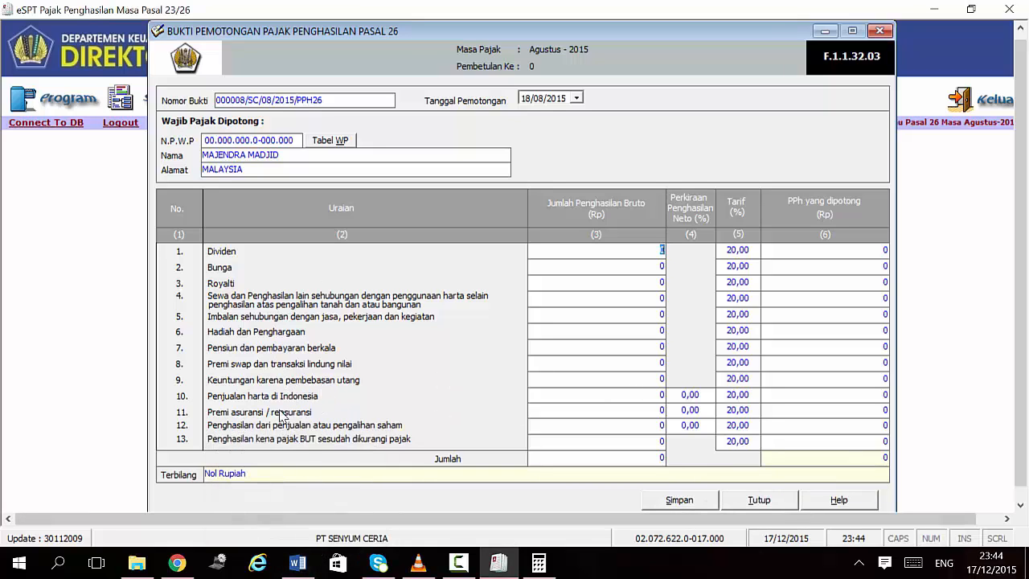
# Step: Record row 10 asset sale: Bruto 700.000.000, Perkiraan Neto 25%, Tarif 20%, giving 35.000.000 PPh
pyautogui.click(627, 395)
pyautogui.click(298, 566)
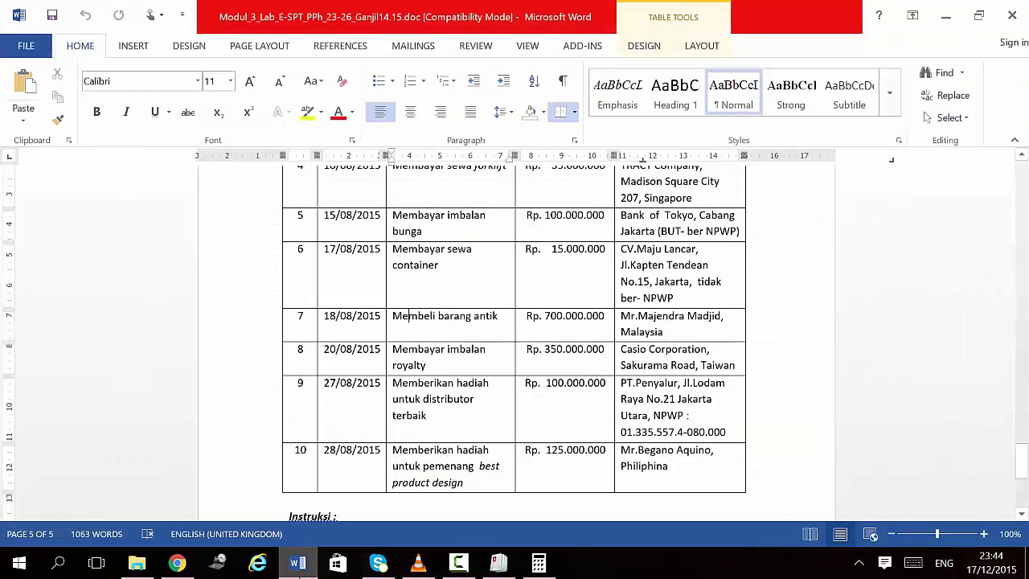
pyautogui.click(297, 572)
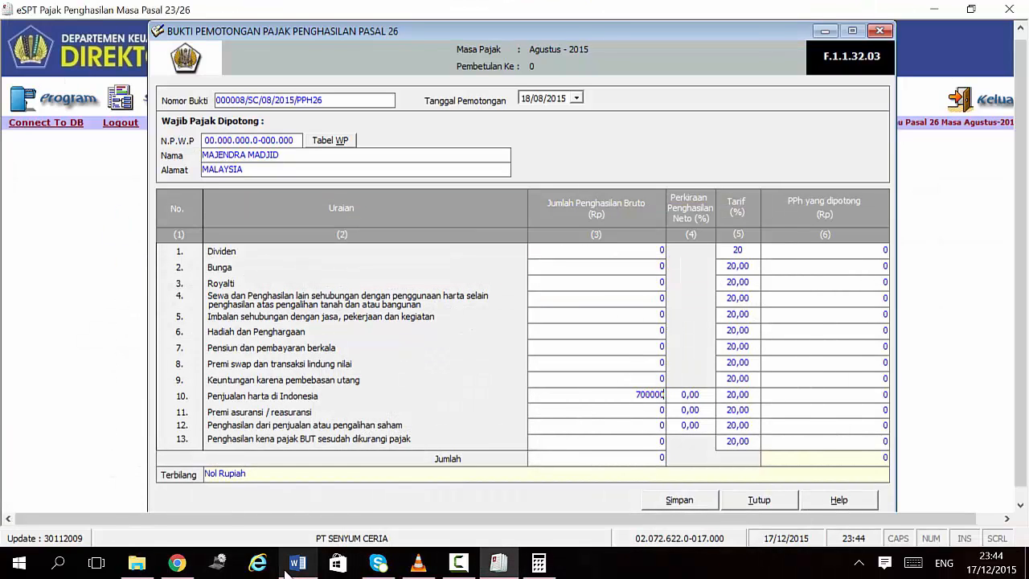
pyautogui.press('Tab')
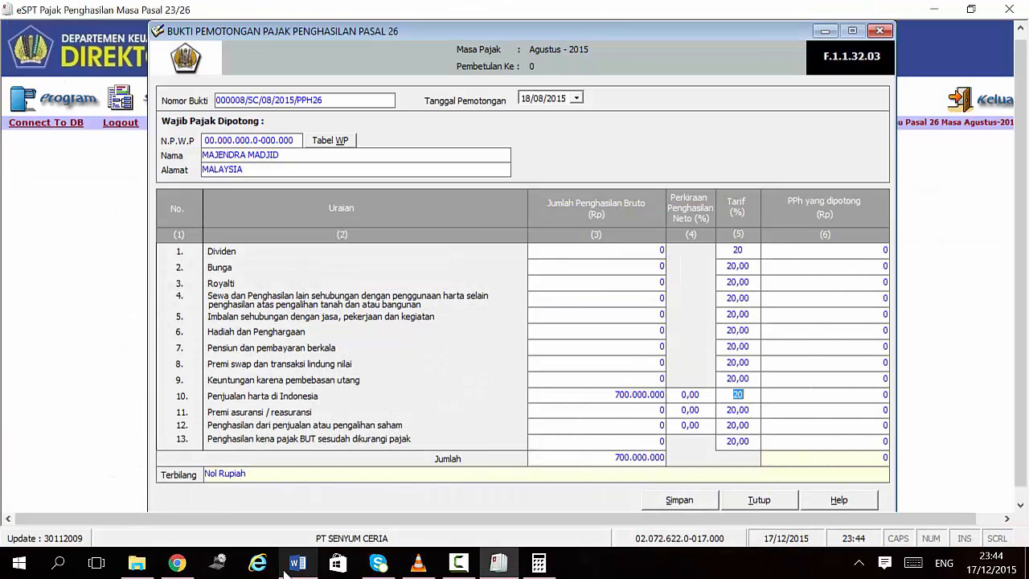
pyautogui.click(682, 395)
pyautogui.write('2')
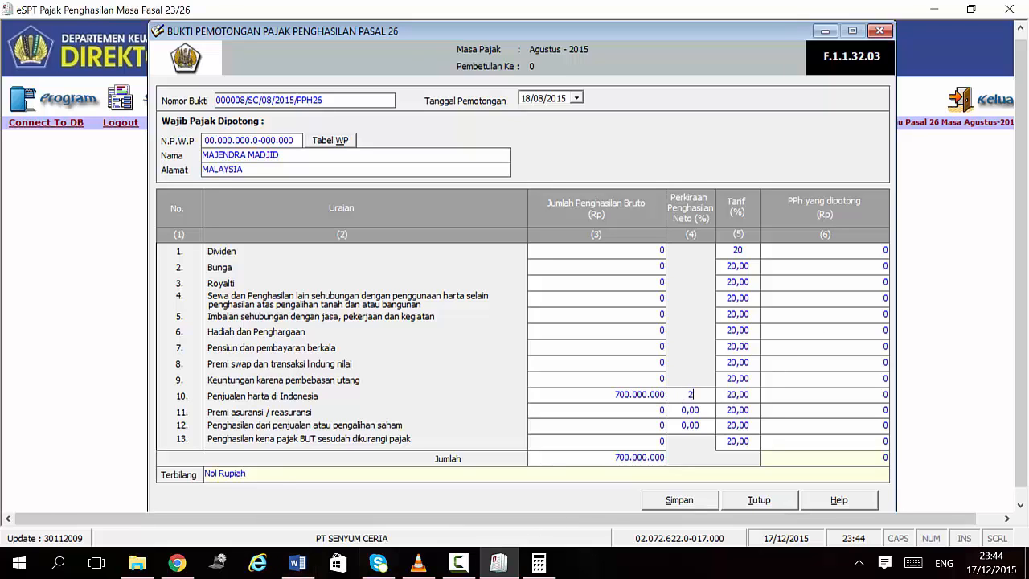
pyautogui.write('5')
pyautogui.click(756, 394)
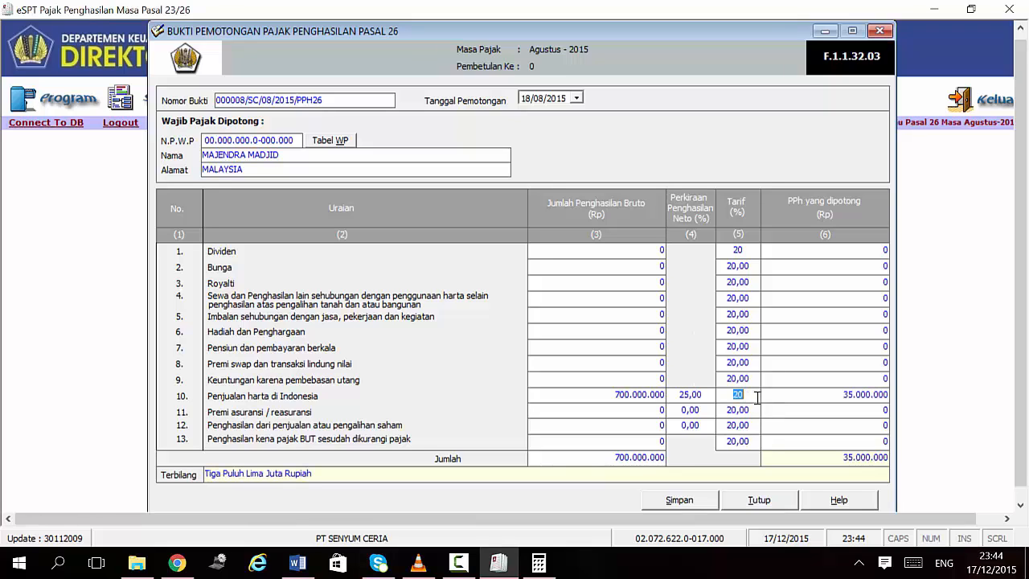
pyautogui.click(818, 396)
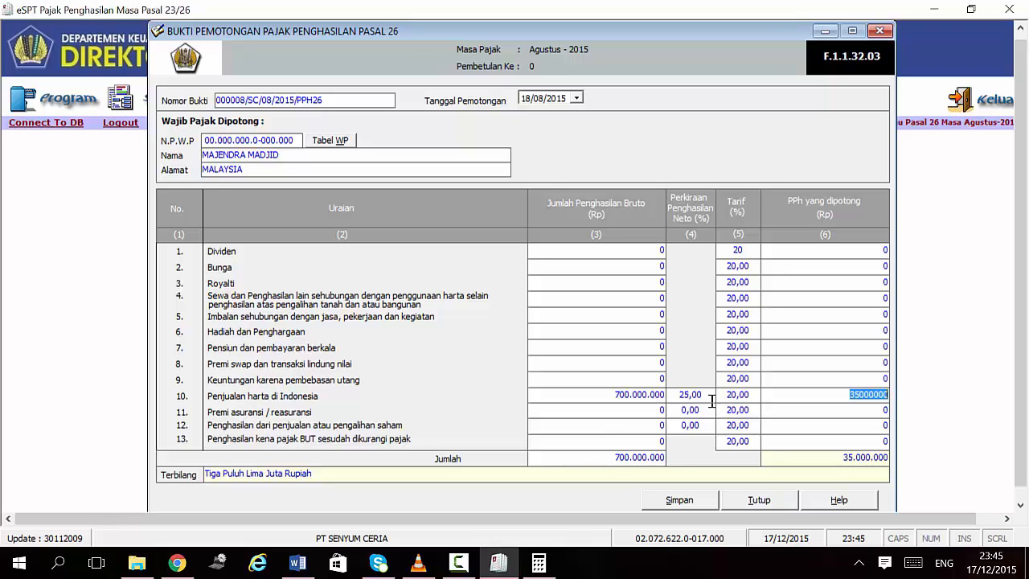
# Step: Save the Pasal 26 slip for the 700.000.000 asset sale and bring Word forward
pyautogui.click(687, 502)
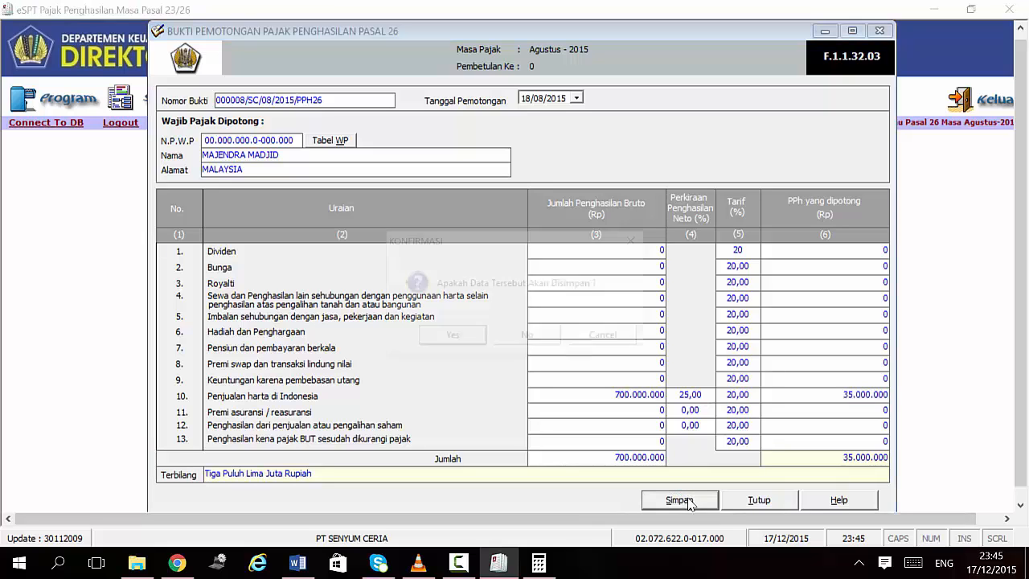
pyautogui.click(466, 341)
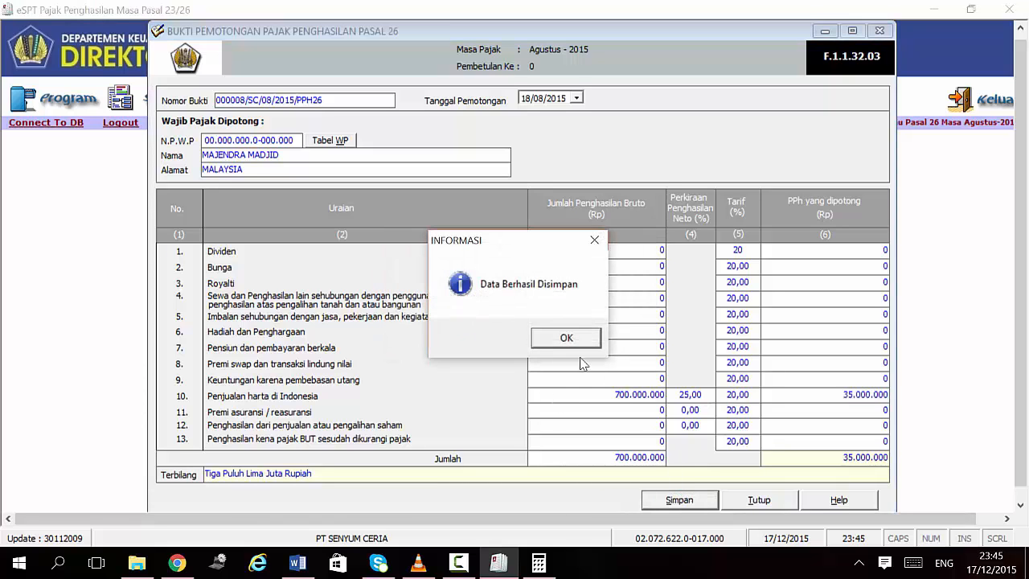
pyautogui.click(576, 338)
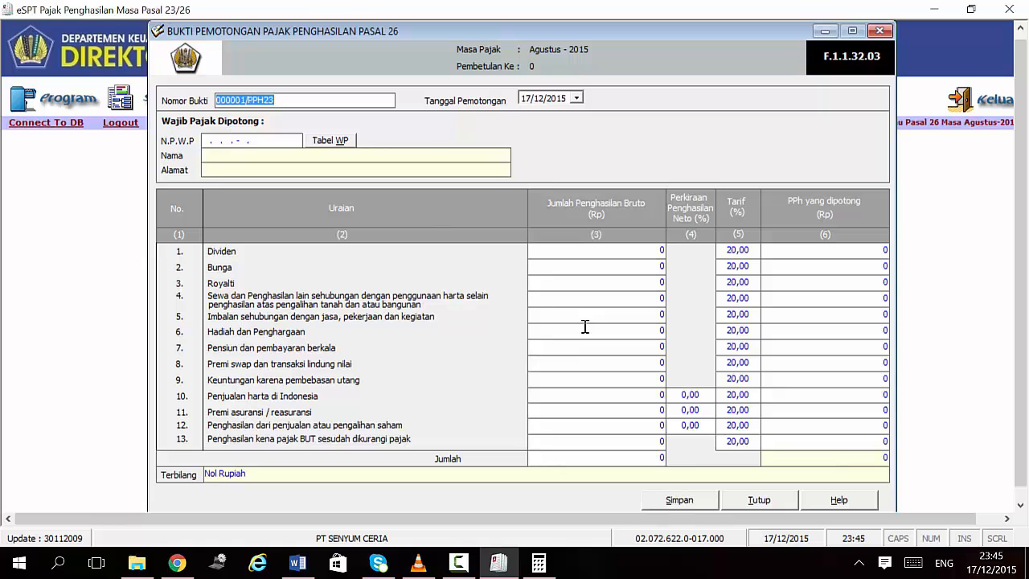
pyautogui.click(297, 563)
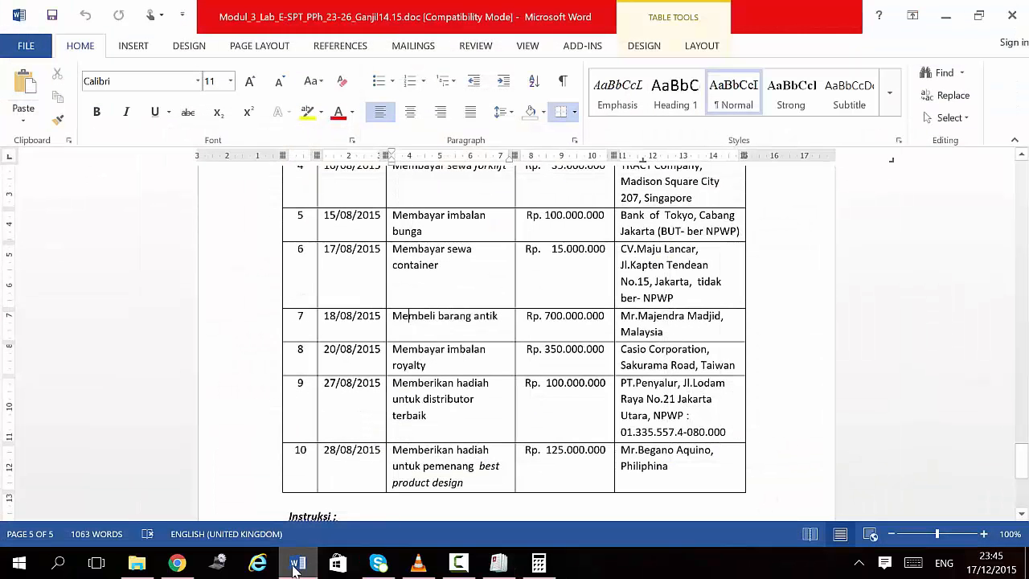
# Step: Review the Word transaction table, then return to the blank Pasal 26 slip in eSPT
pyautogui.scroll(-1, 282, 429)
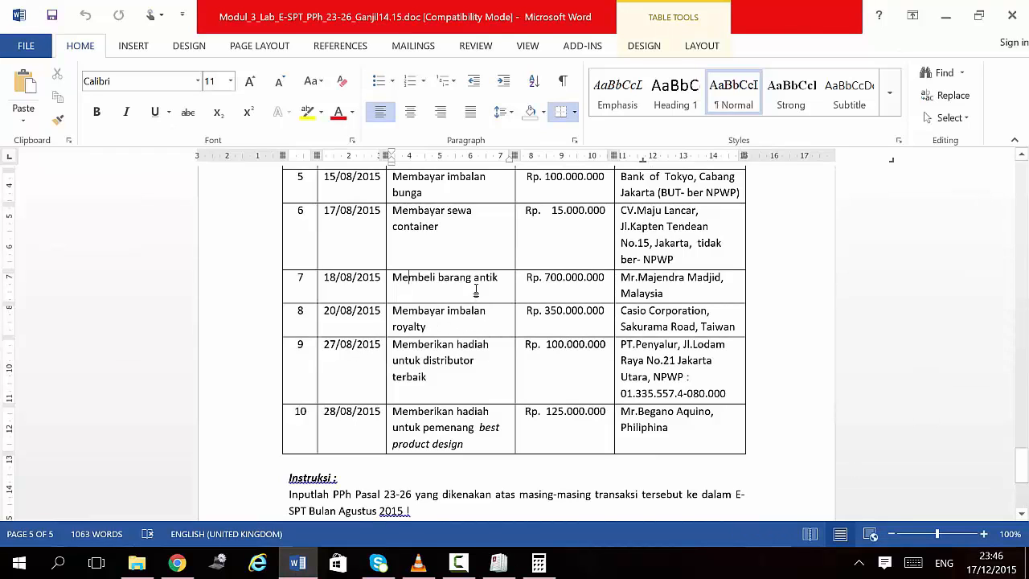
pyautogui.click(451, 567)
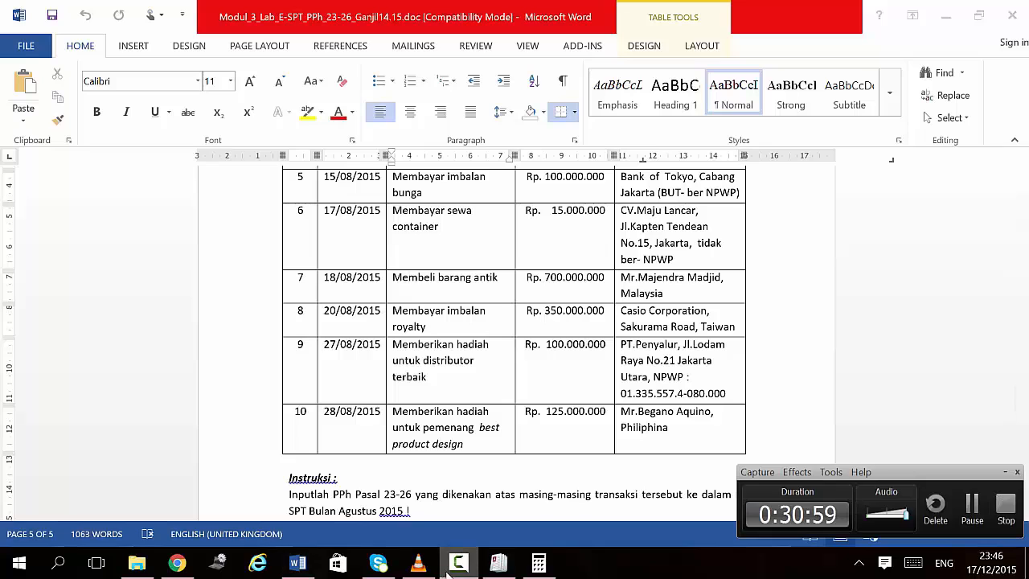
pyautogui.click(450, 567)
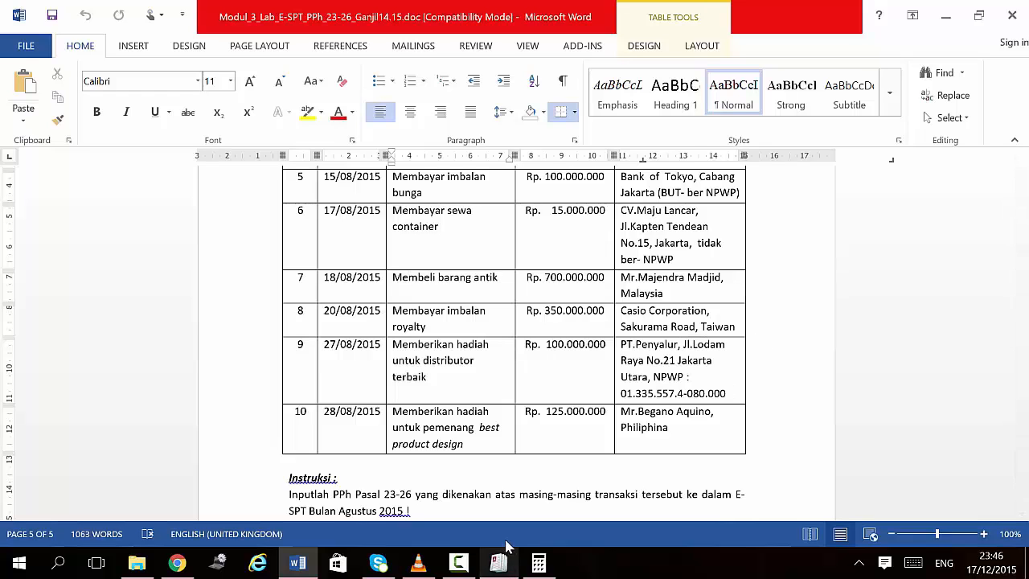
pyautogui.moveTo(498, 563)
pyautogui.click(463, 456)
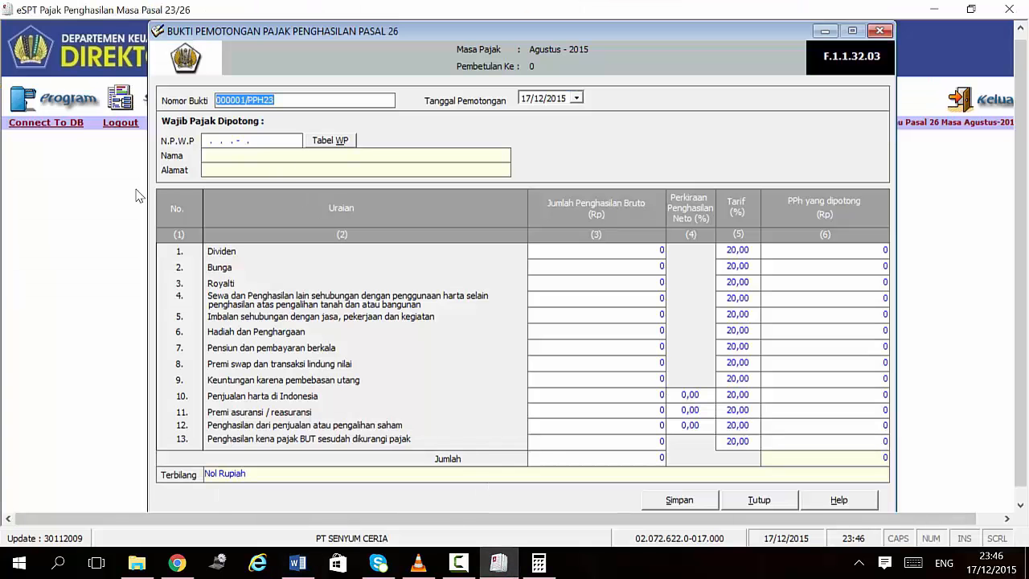
# Step: Change the slip number to 000009/SC/08/2015/PPH26
pyautogui.click(246, 100)
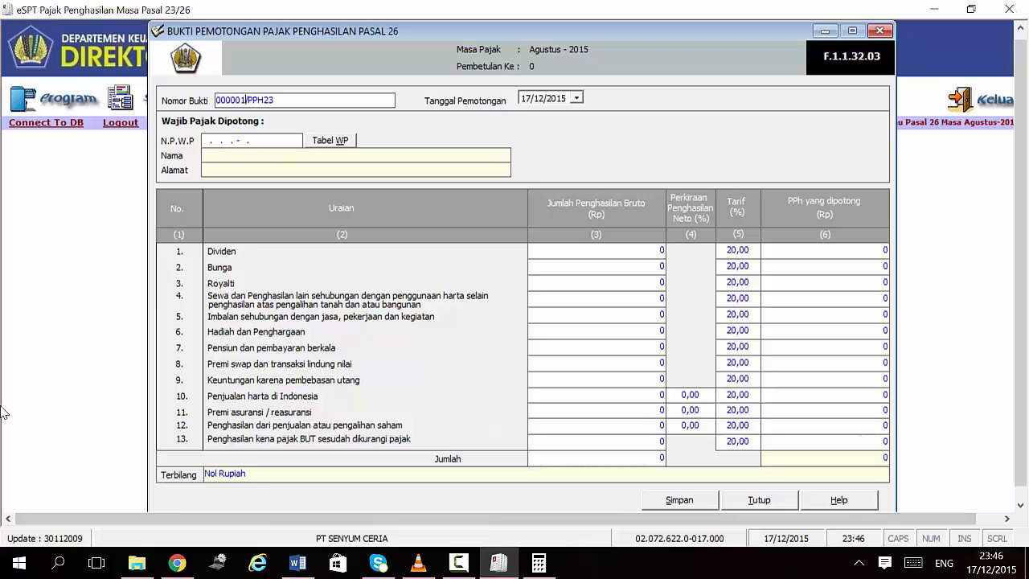
pyautogui.press('BackSpace')
pyautogui.write('9/SC/08')
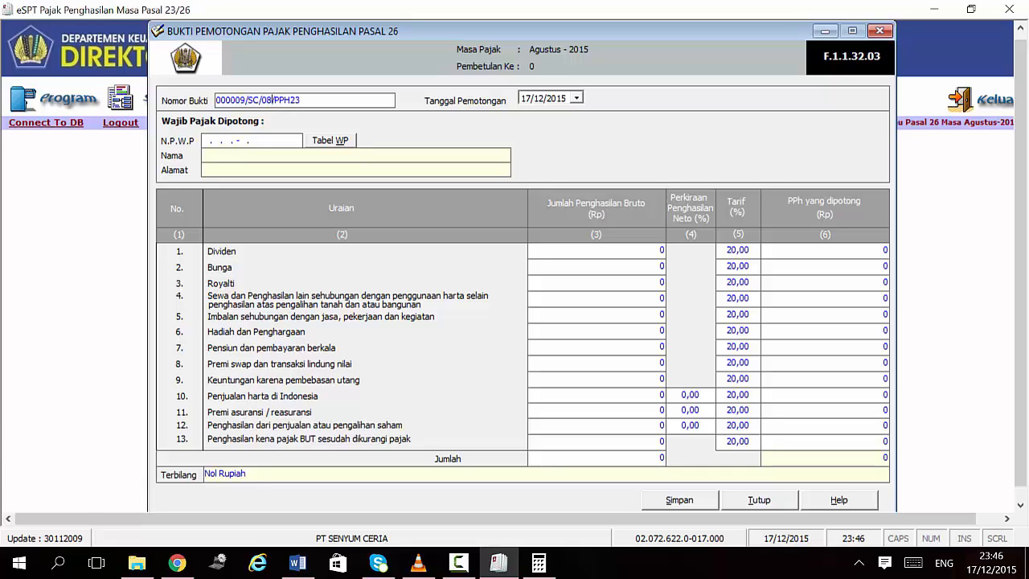
pyautogui.write('/2015/')
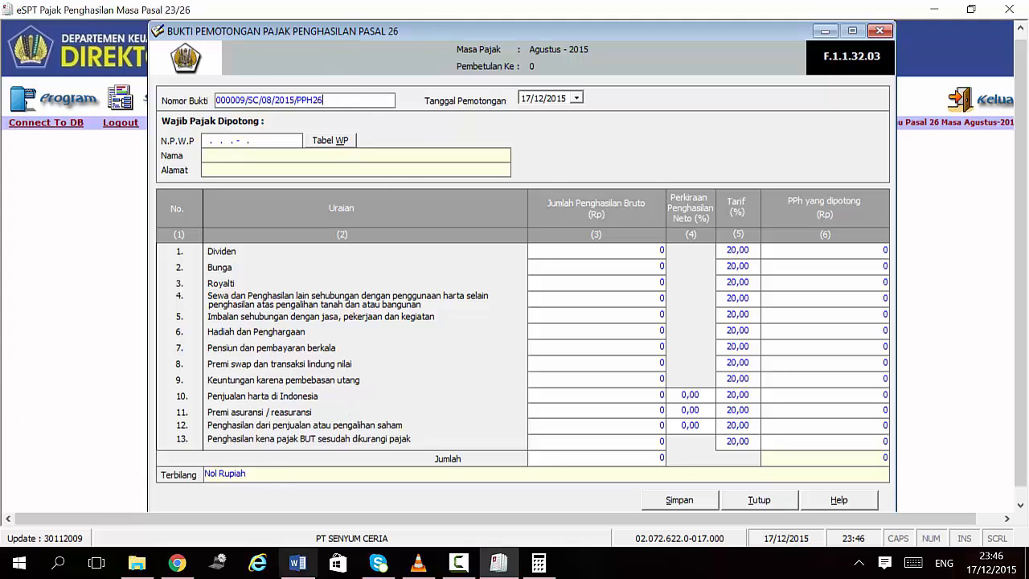
pyautogui.click(297, 563)
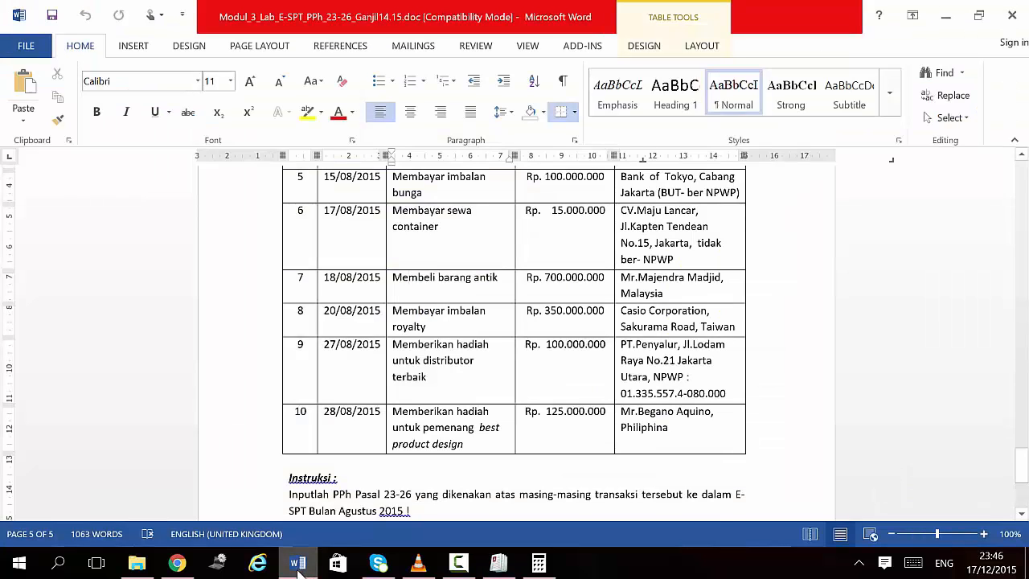
pyautogui.click(298, 563)
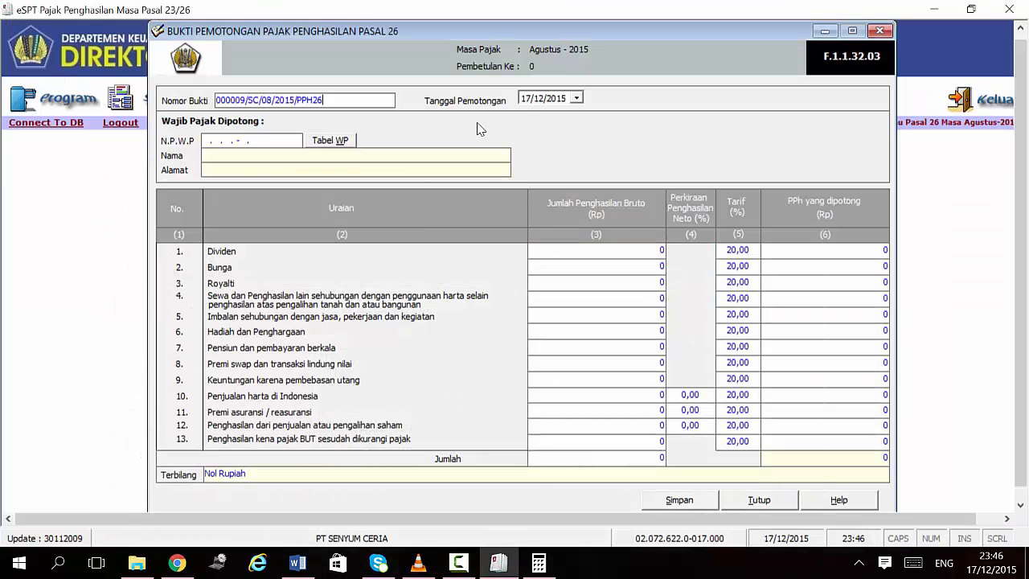
# Step: Set the withholding date to 20/08/2015 and fill the NPWP with all zeros
pyautogui.click(524, 99)
pyautogui.write('20')
pyautogui.click(543, 98)
pyautogui.click(207, 143)
pyautogui.write('00.000.000.0-000.000')
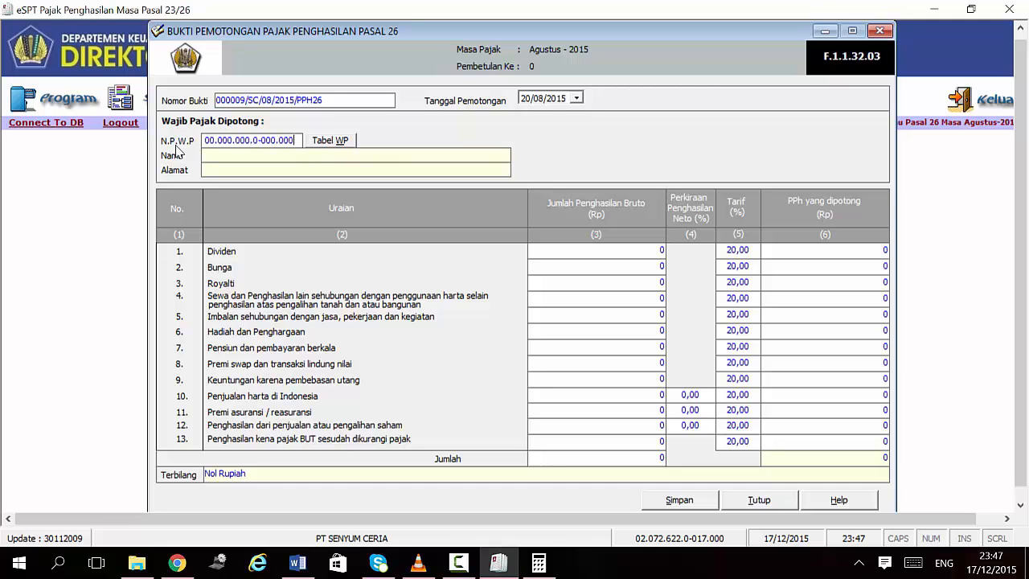
# Step: Enter SAKURAMA ROAD TAIWAN as the CASIO CORPORATION recipient's address
pyautogui.click(499, 563)
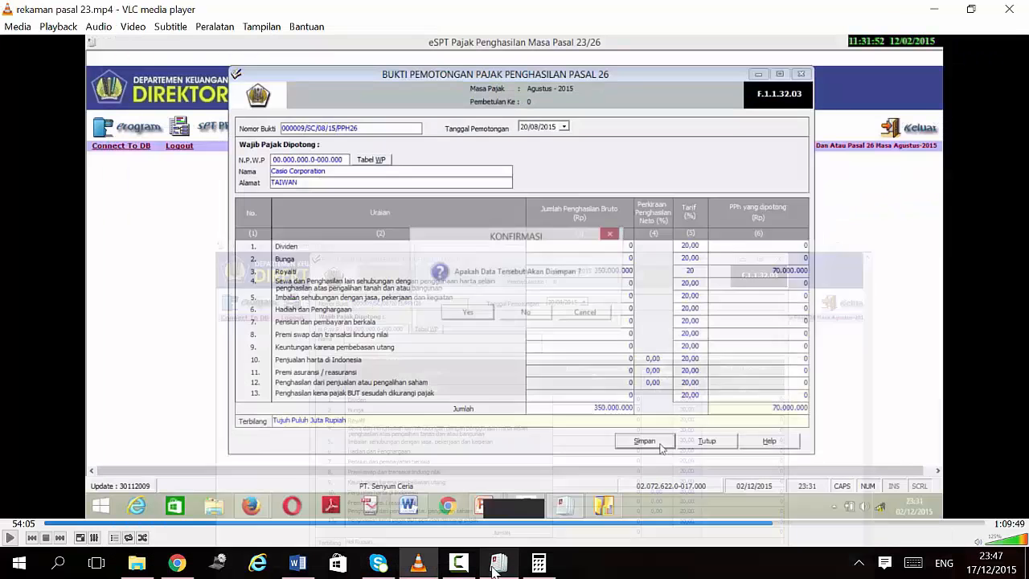
pyautogui.click(500, 565)
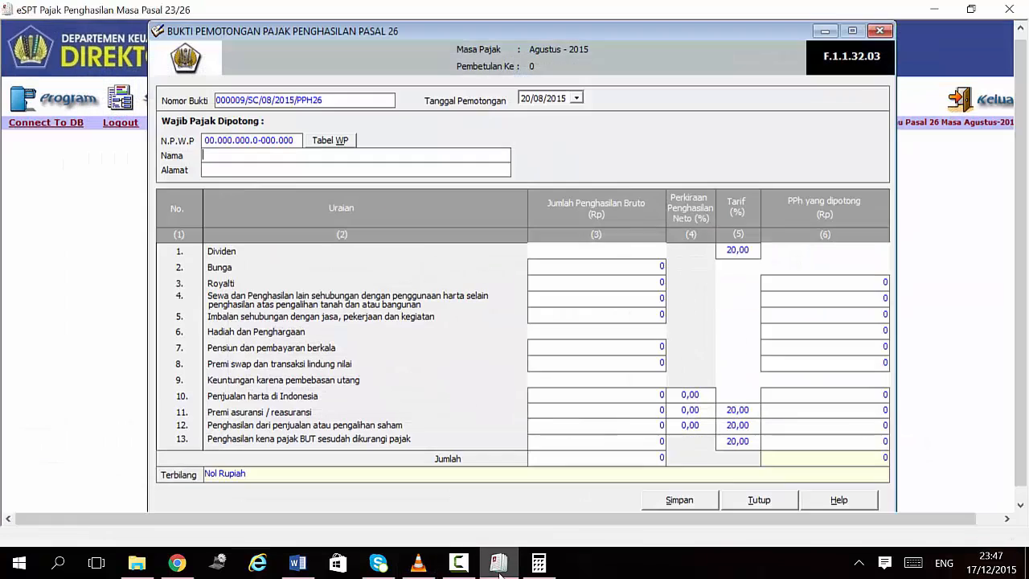
pyautogui.click(298, 565)
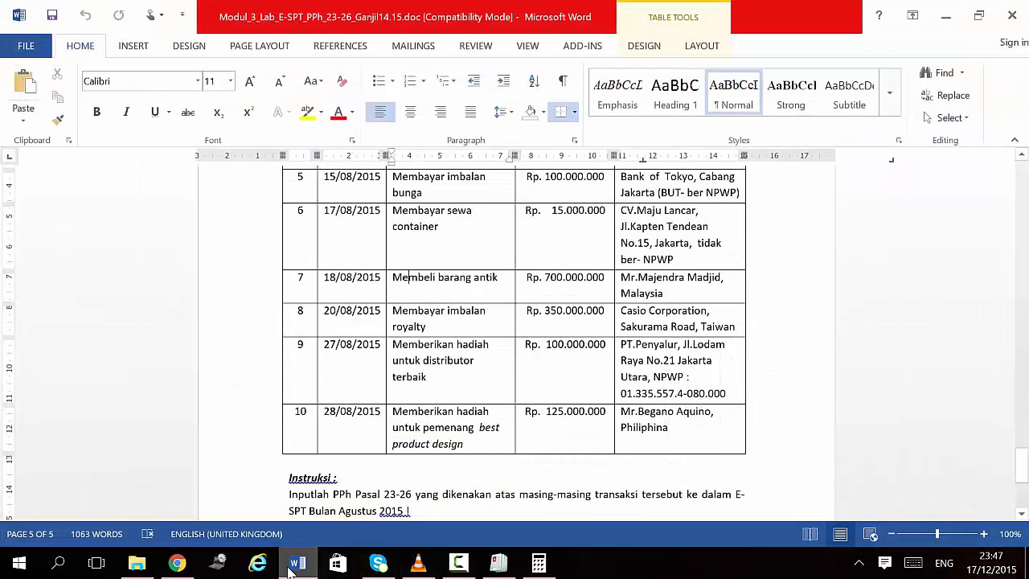
pyautogui.click(294, 566)
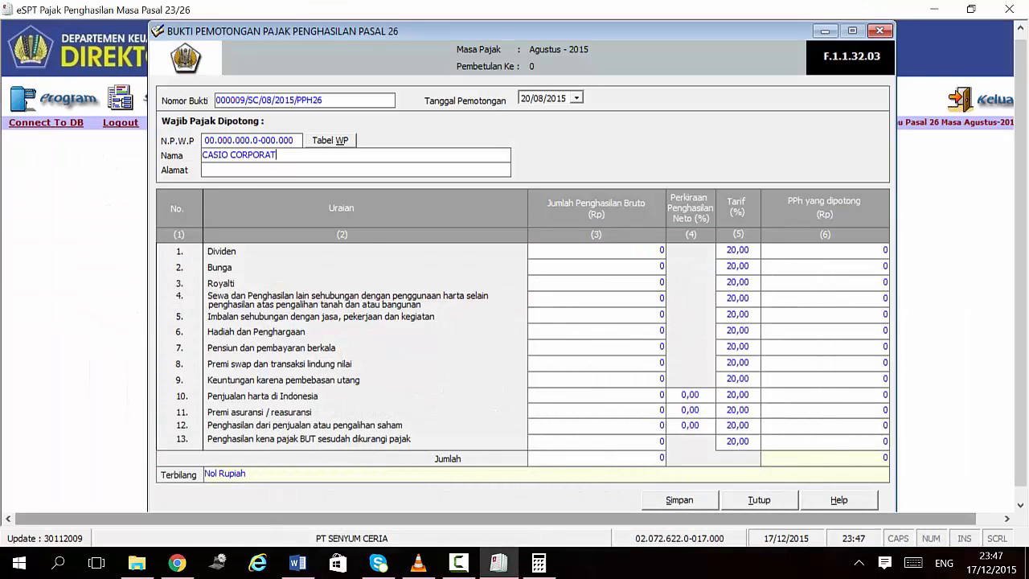
pyautogui.write('SAKURAMA ROAD TAIWAN')
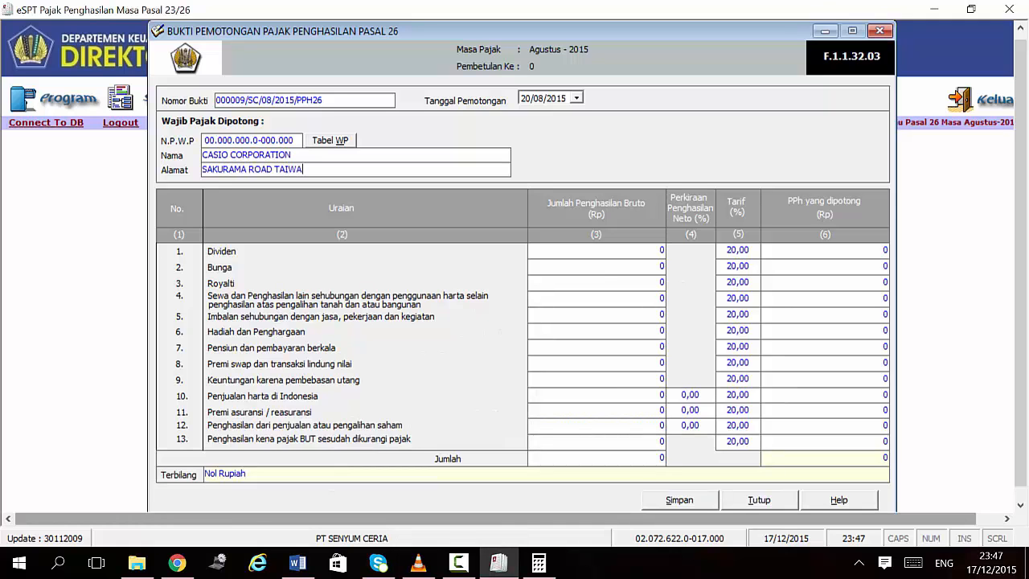
pyautogui.click(309, 566)
pyautogui.click(310, 566)
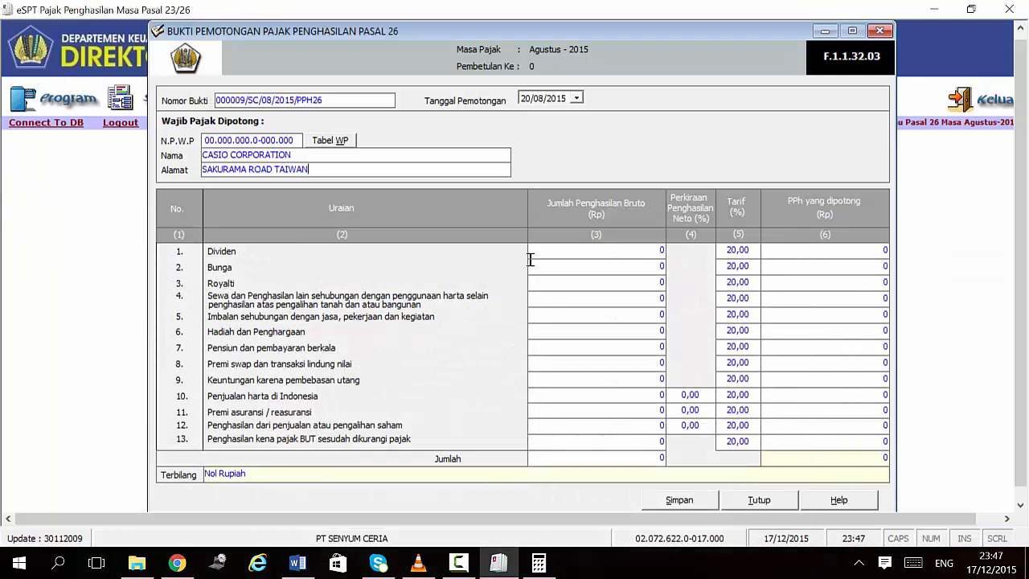
# Step: Enter 350.000.000 gross royalty, giving 70.000.000 tax, and save the slip
pyautogui.click(570, 281)
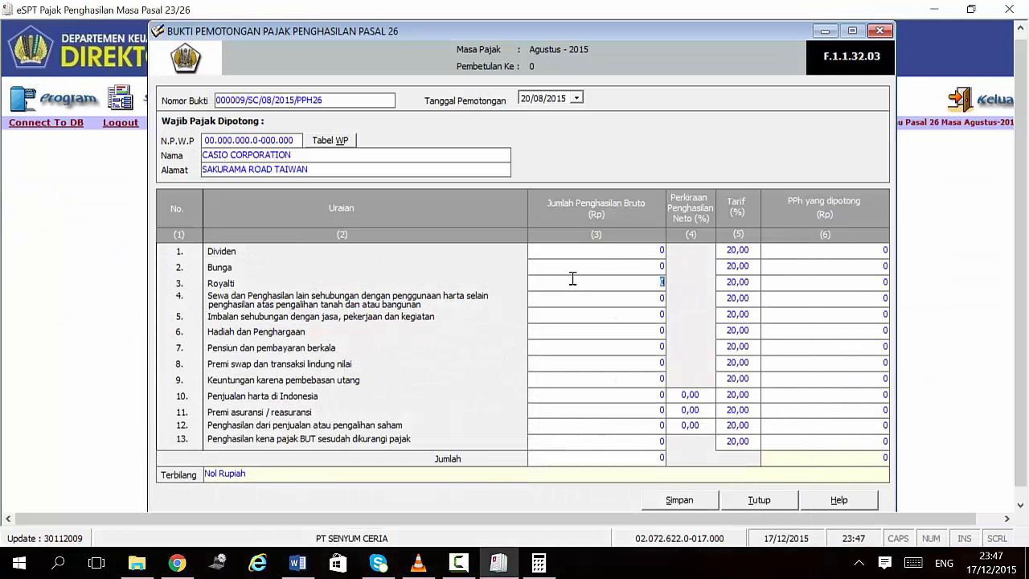
pyautogui.click(298, 566)
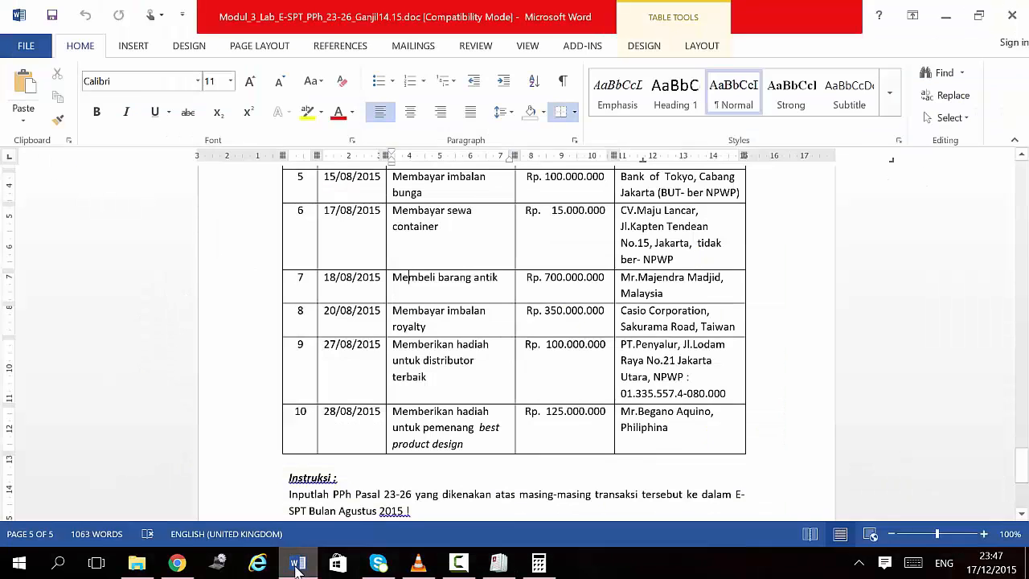
pyautogui.click(298, 566)
pyautogui.write('3')
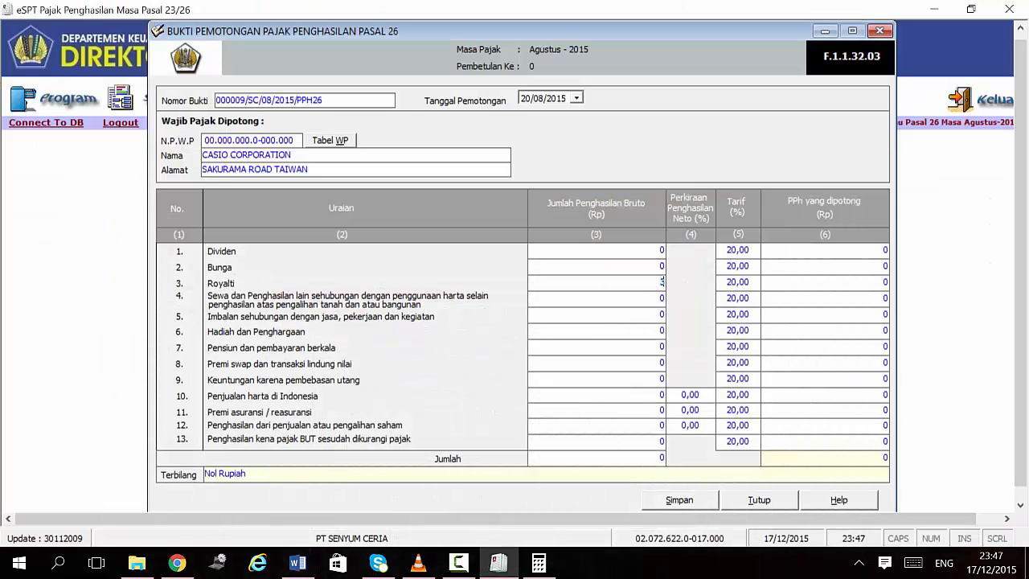
pyautogui.write('50.000.')
pyautogui.write('000')
pyautogui.click(754, 285)
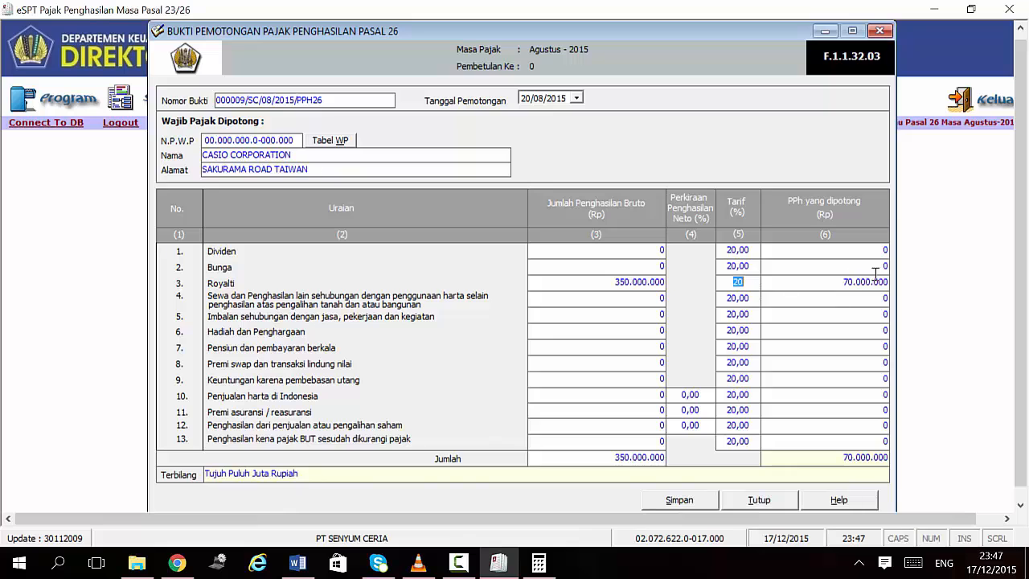
pyautogui.click(666, 503)
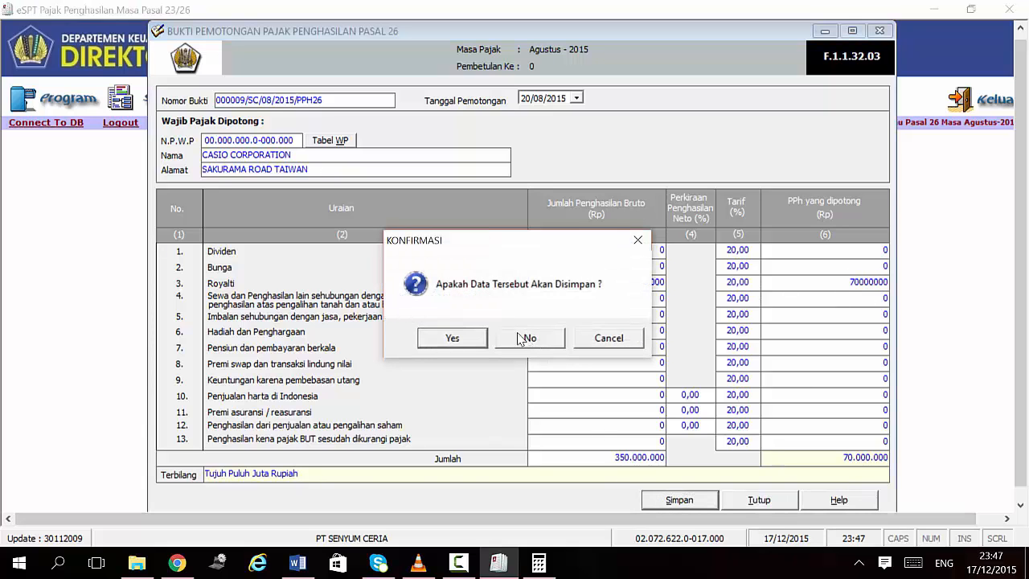
pyautogui.click(451, 341)
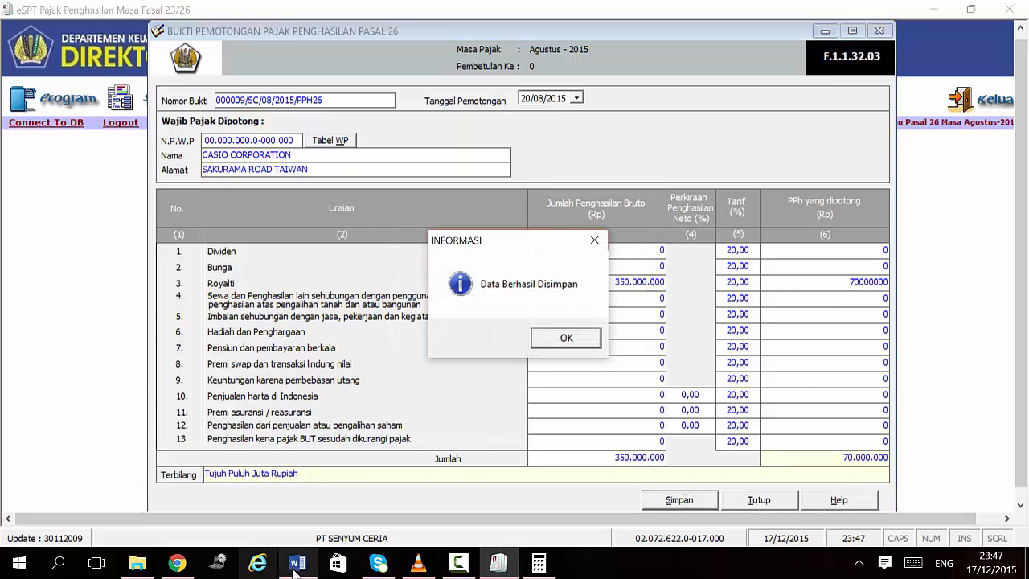
# Step: Acknowledge the save, copy transaction 9's recipient NPWP from Word, and return to eSPT
pyautogui.click(566, 338)
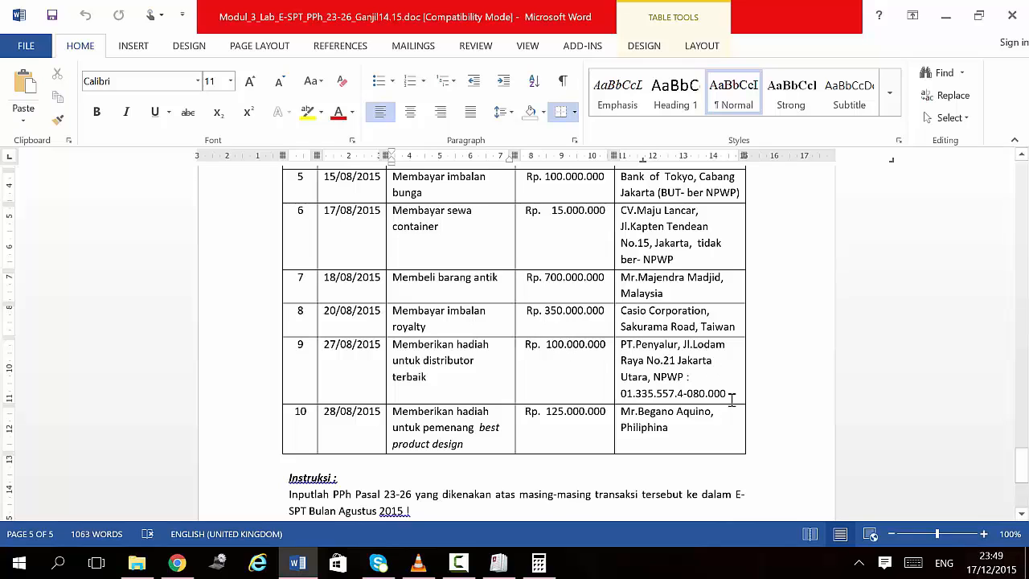
pyautogui.moveTo(730, 394); pyautogui.dragTo(620, 394)
pyautogui.hotkey('ctrl', 'c')
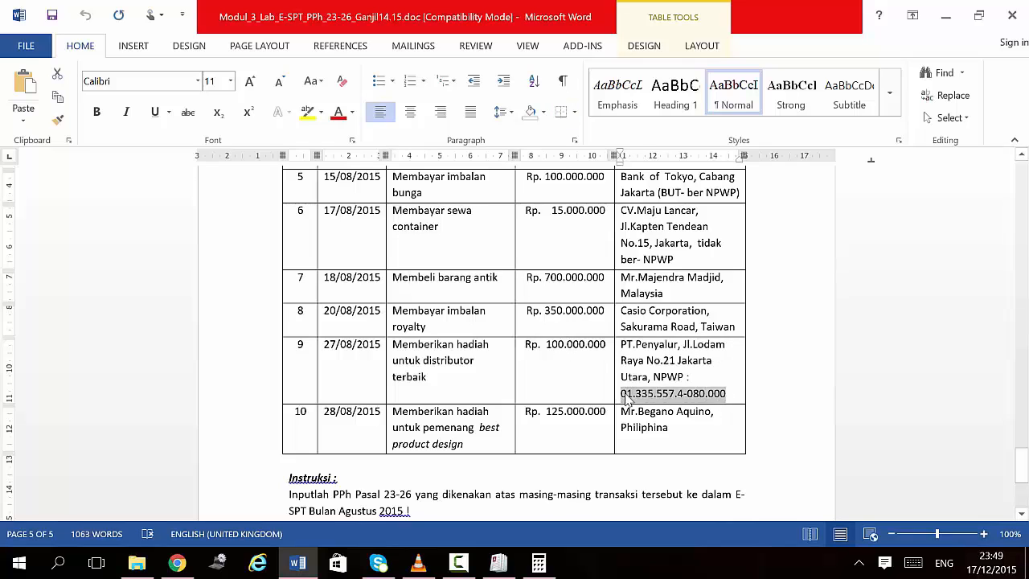
pyautogui.click(458, 562)
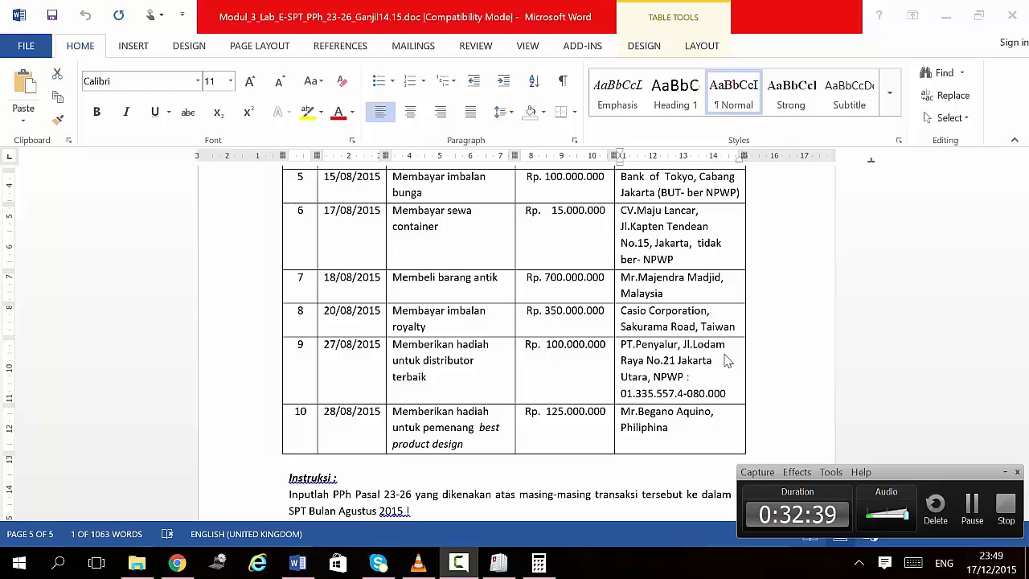
pyautogui.click(498, 563)
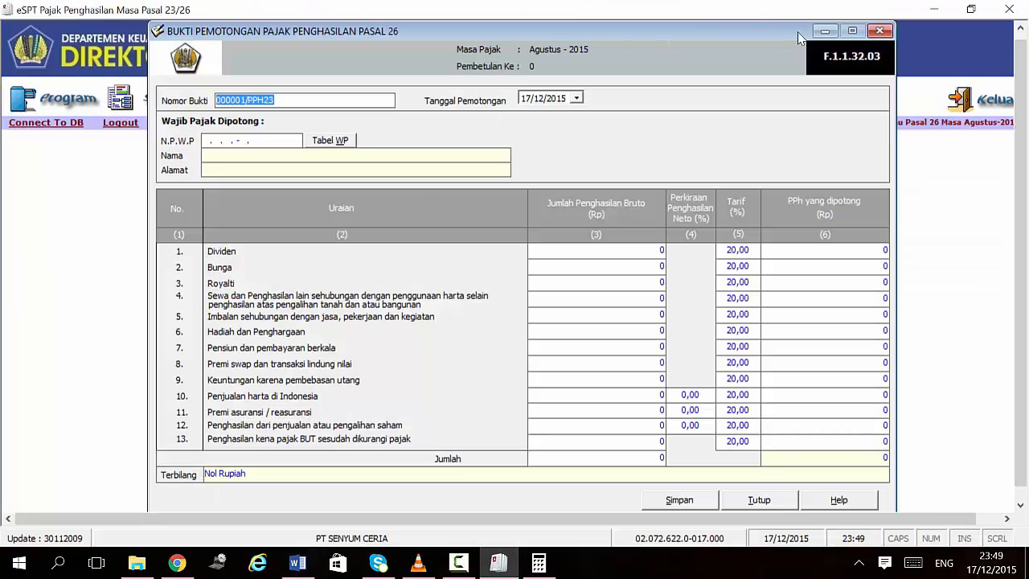
# Step: Open a Pasal 23 withholding slip and set its number to 000003/SC/08/2015/PPH23
pyautogui.click(880, 30)
pyautogui.click(136, 105)
pyautogui.click(205, 134)
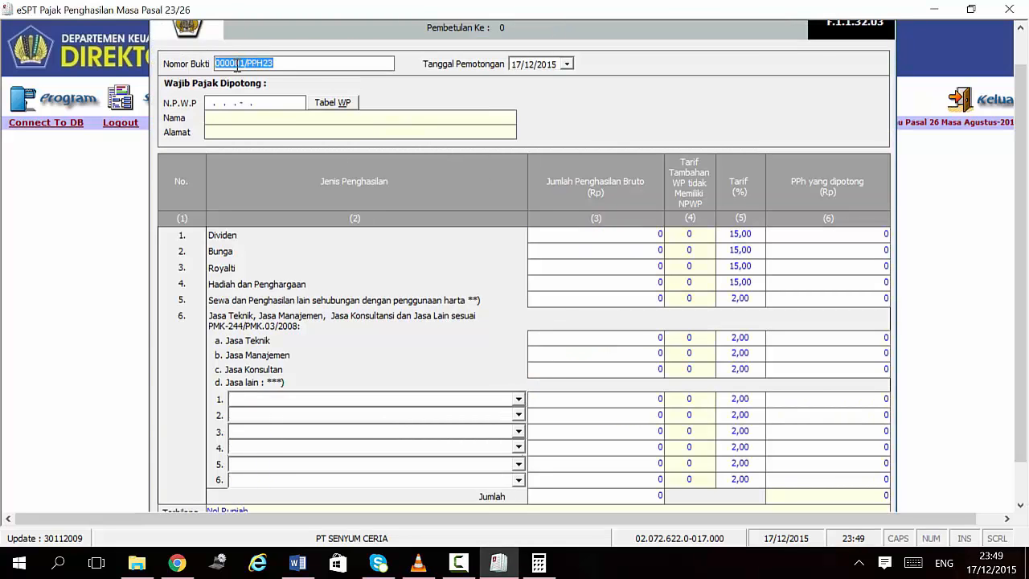
pyautogui.click(237, 69)
pyautogui.press('BackSpace')
pyautogui.write('3')
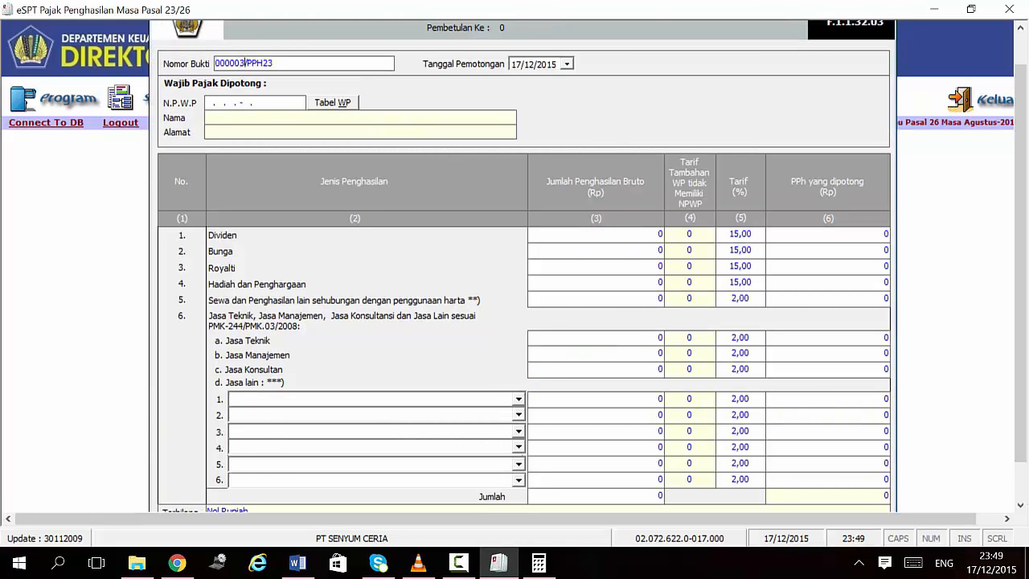
pyautogui.write('/SC/08/2015/')
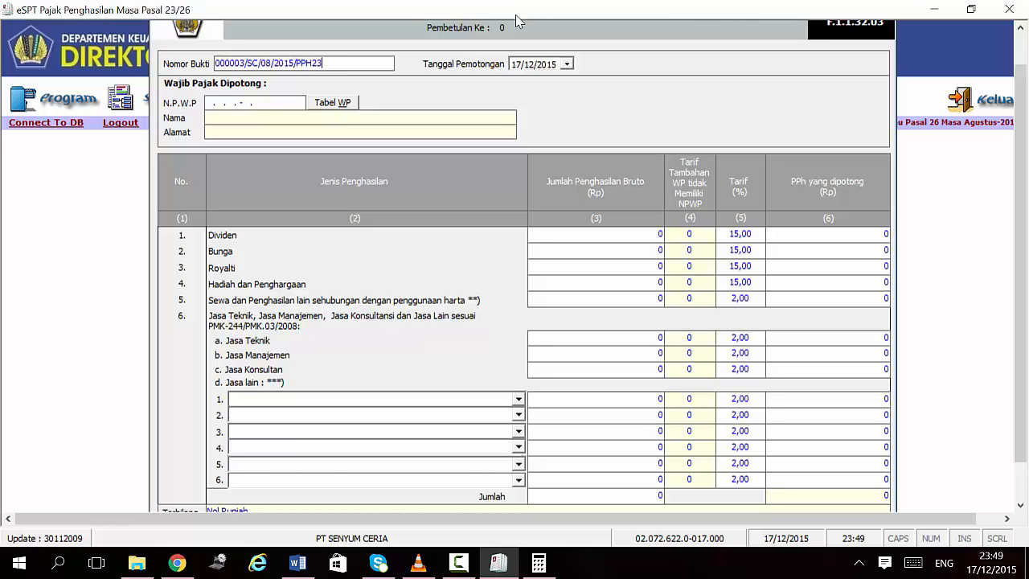
# Step: Paste the recipient's NPWP, dismiss the invalid-NPWP message, and clear the field
pyautogui.click(208, 103)
pyautogui.hotkey('ctrl', 'v')
pyautogui.click(349, 119)
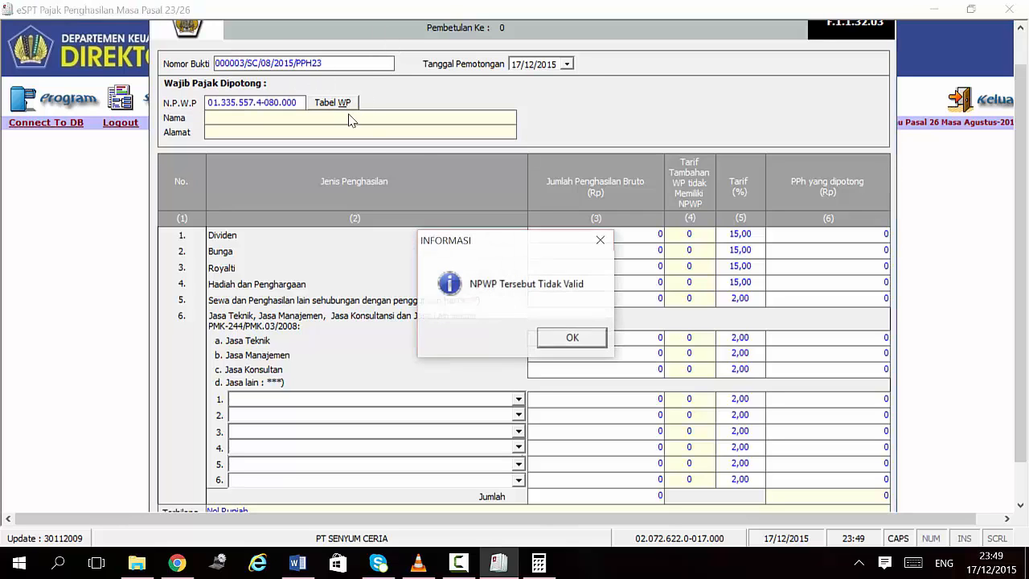
pyautogui.click(593, 339)
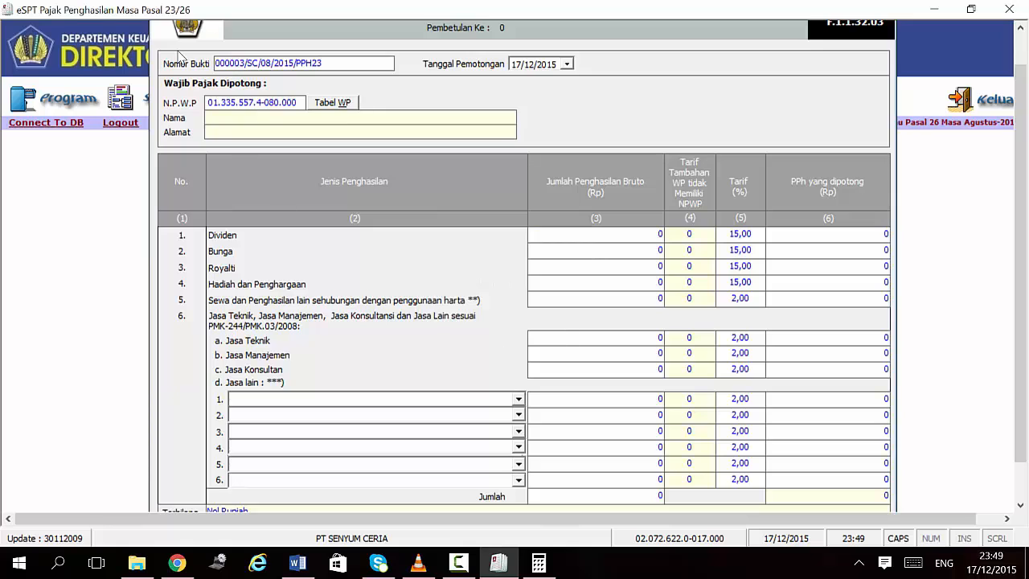
pyautogui.moveTo(296, 104); pyautogui.dragTo(184, 116)
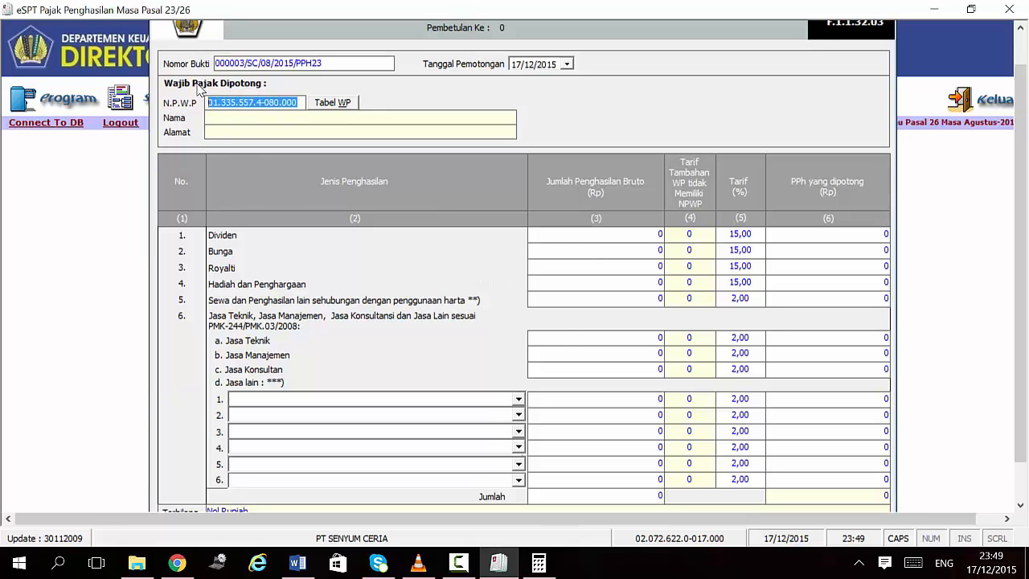
pyautogui.press('BackSpace')
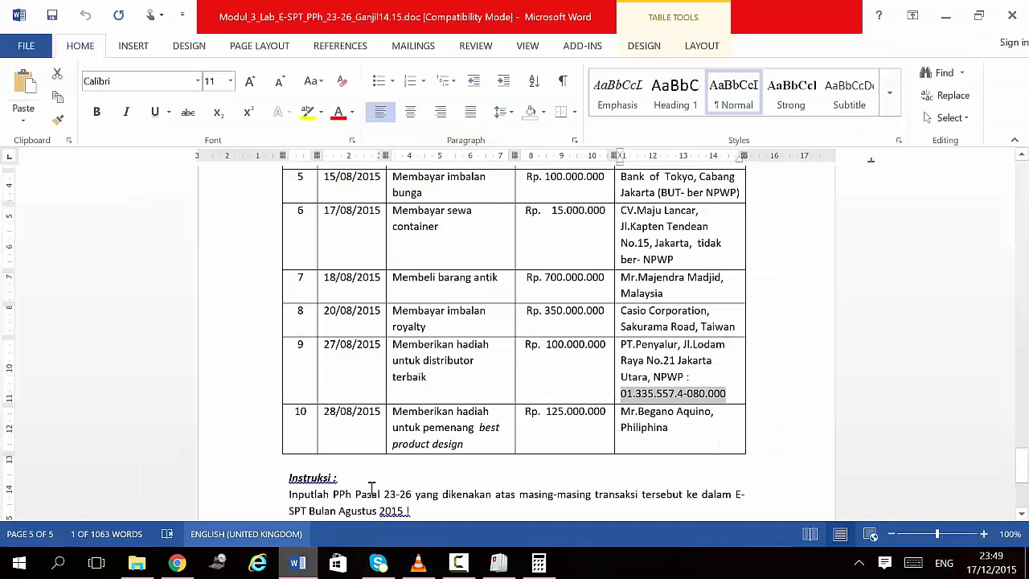
# Step: Re-copy the NPWP from Word and paste it, acknowledging the unregistered-taxpayer notice
pyautogui.click(297, 563)
pyautogui.scroll(5, 540, 354)
pyautogui.scroll(10, 541, 346)
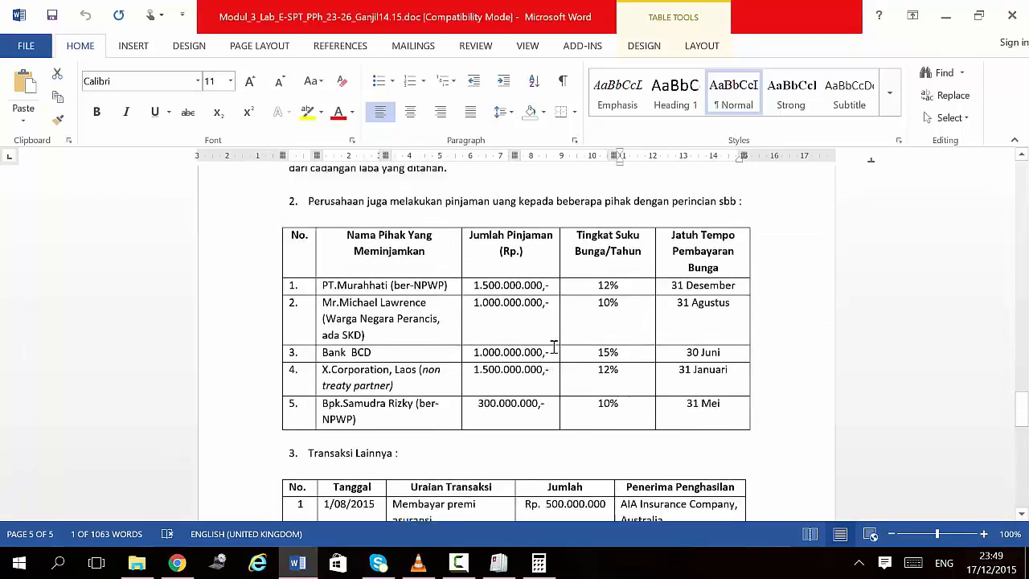
pyautogui.scroll(5, 553, 346)
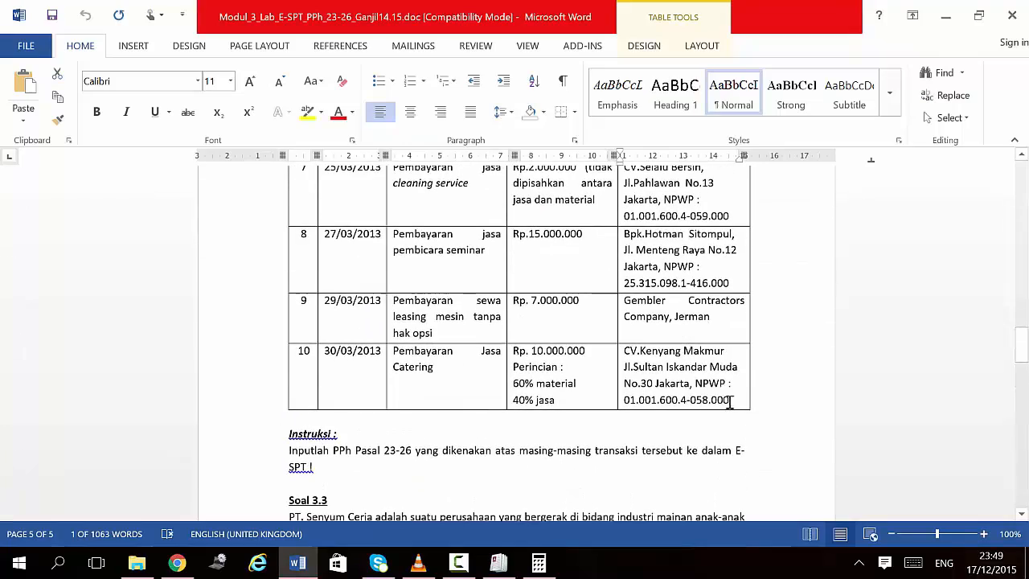
pyautogui.moveTo(730, 400); pyautogui.dragTo(620, 406)
pyautogui.hotkey('ctrl', 'c')
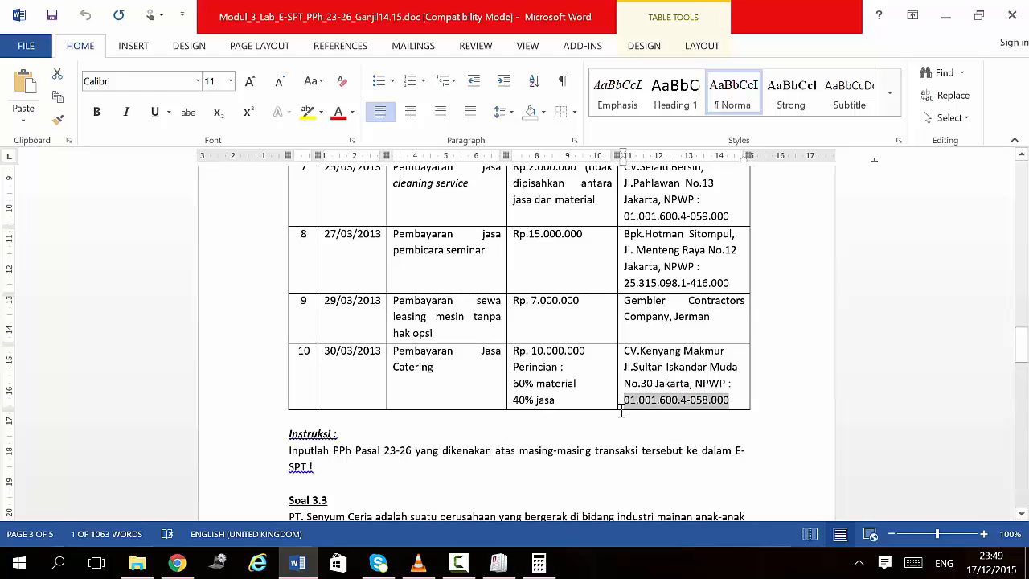
pyautogui.click(499, 563)
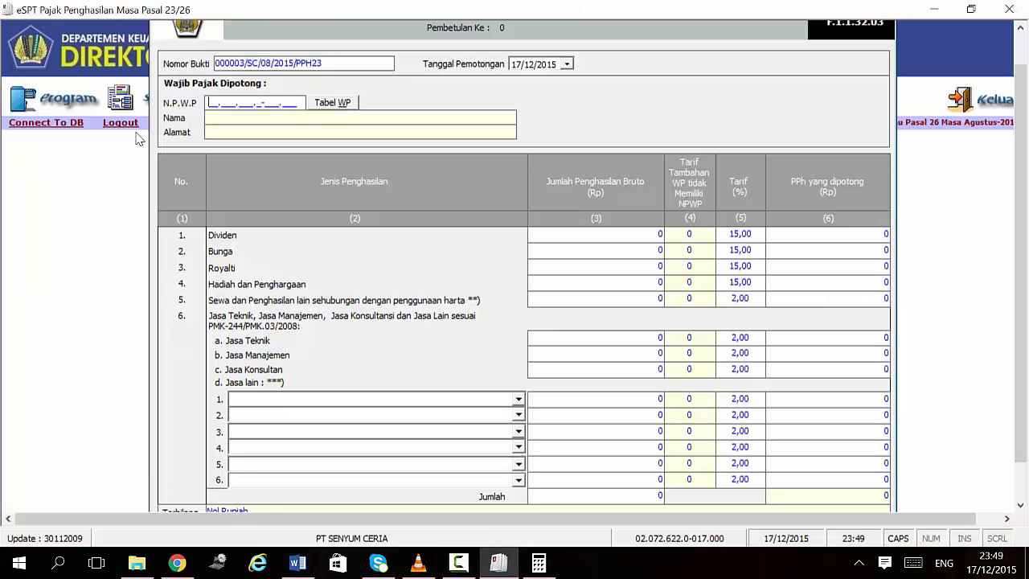
pyautogui.hotkey('ctrl', 'v')
pyautogui.click(279, 122)
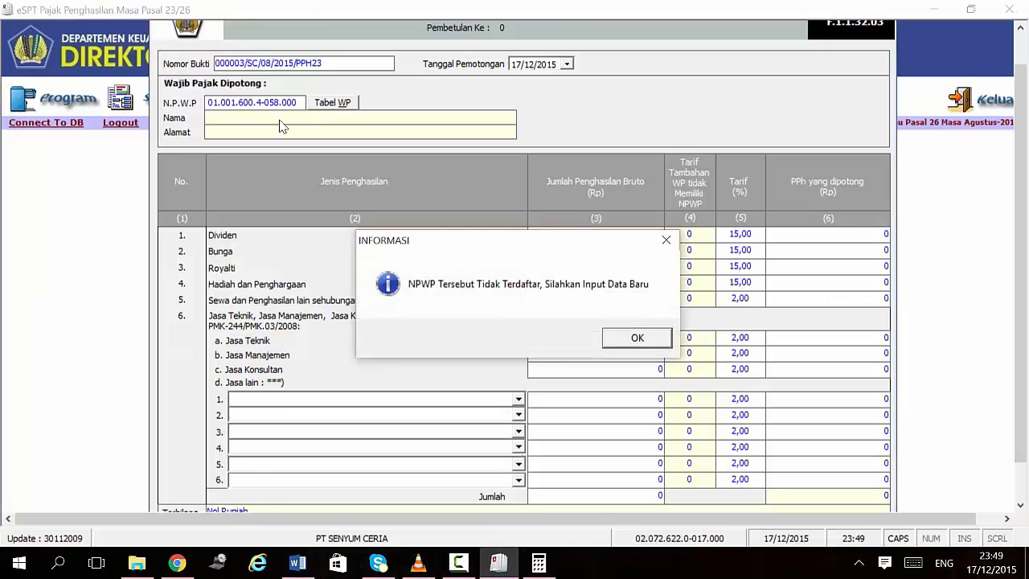
pyautogui.click(638, 337)
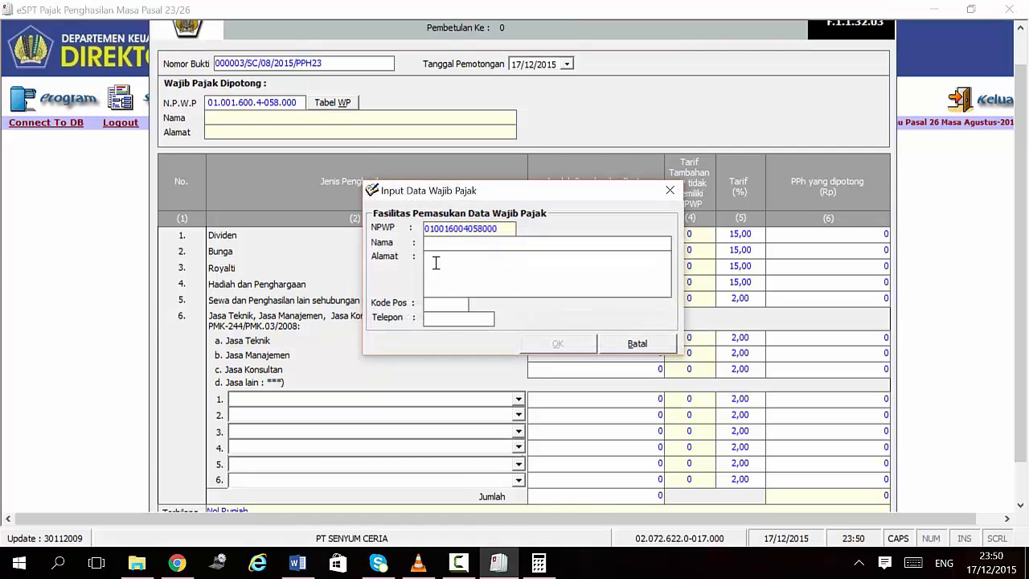
# Step: Copy PT PENYALUR's Jakarta Utara address from the Word document
pyautogui.click(298, 563)
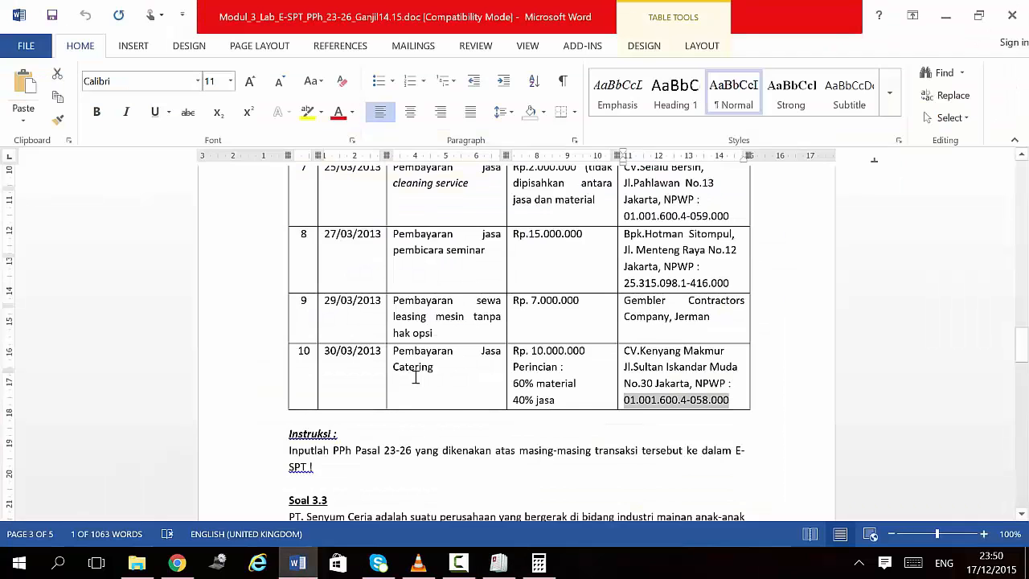
pyautogui.scroll(-6, 408, 369)
pyautogui.scroll(-10, 408, 370)
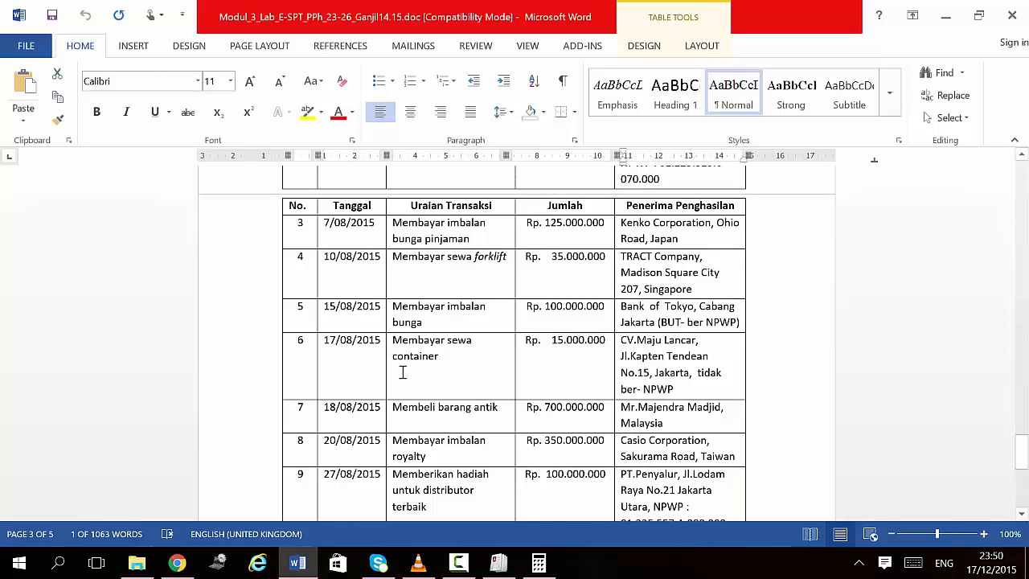
pyautogui.scroll(-5, 403, 372)
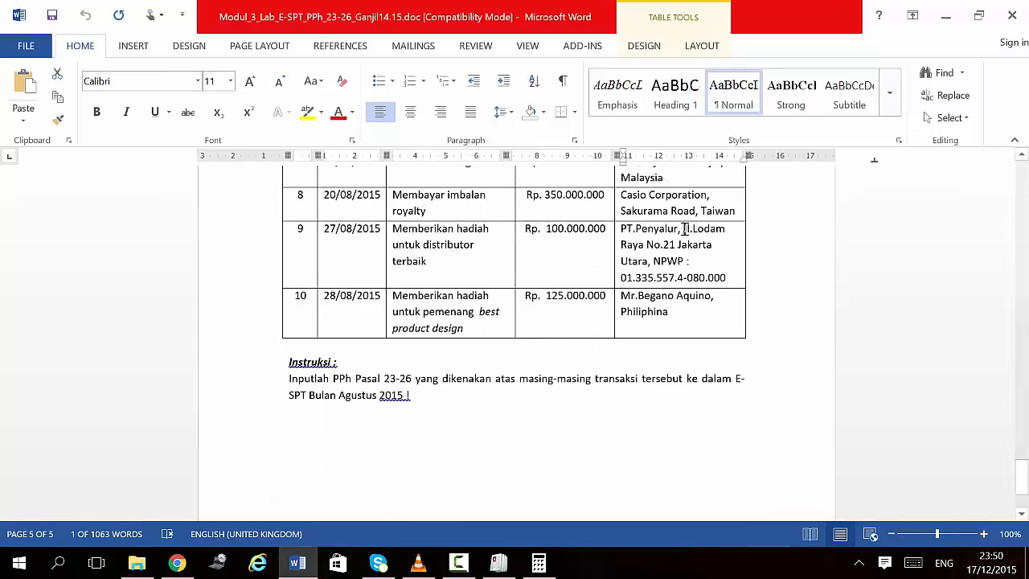
pyautogui.moveTo(683, 231); pyautogui.dragTo(649, 265)
pyautogui.hotkey('ctrl', 'c')
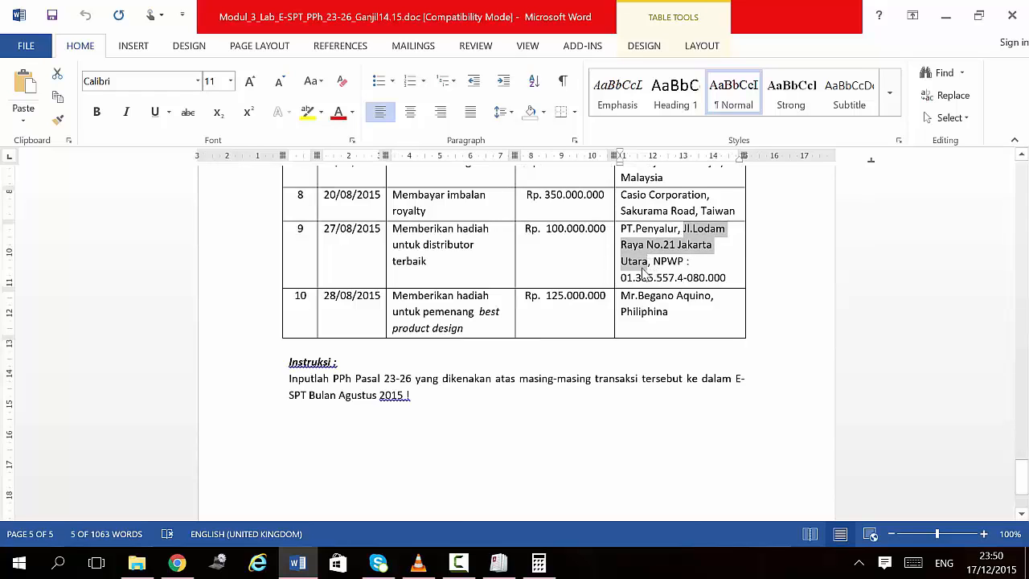
pyautogui.click(463, 568)
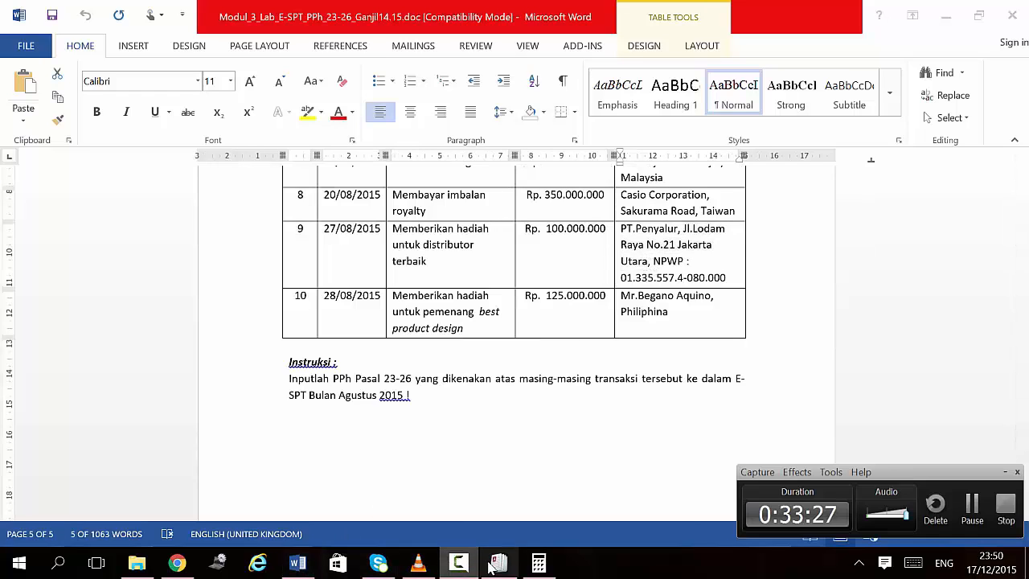
pyautogui.click(492, 567)
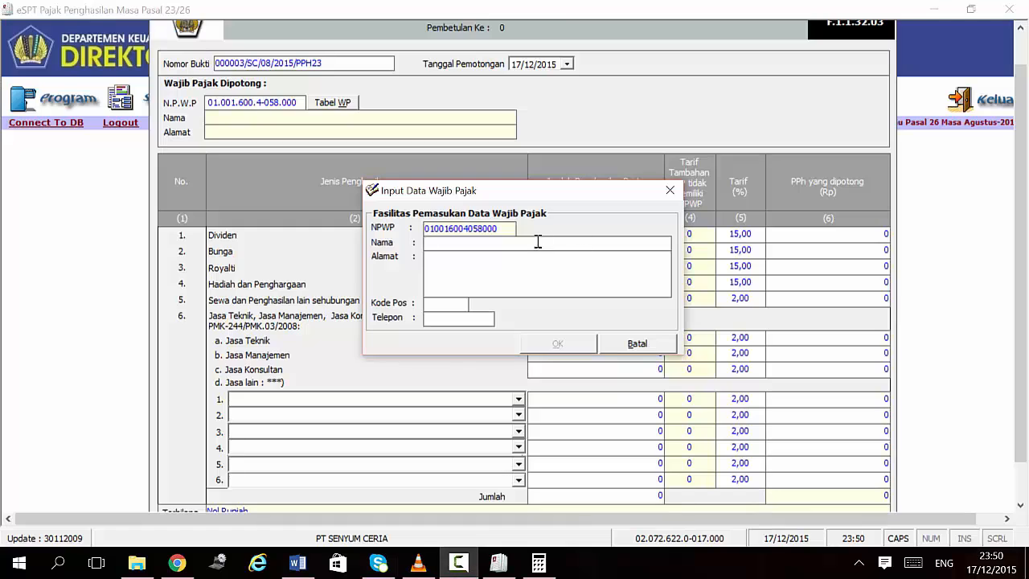
# Step: Register the taxpayer as PENYALUR with the pasted address and postal code 12000
pyautogui.write('PENYALUR')
pyautogui.press('Tab')
pyautogui.hotkey('ctrl', 'v')
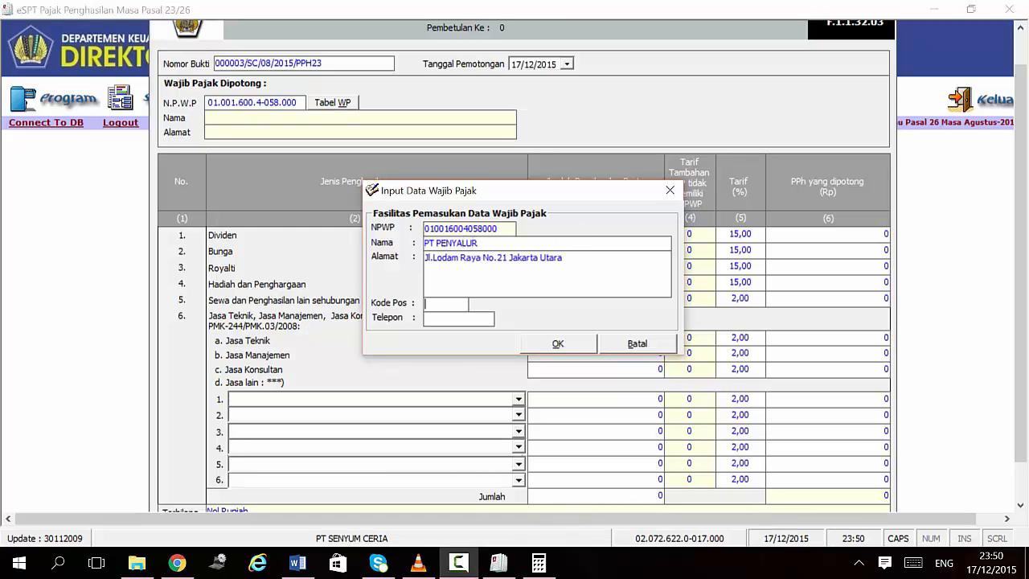
pyautogui.press('Tab')
pyautogui.write('12000')
pyautogui.click(577, 344)
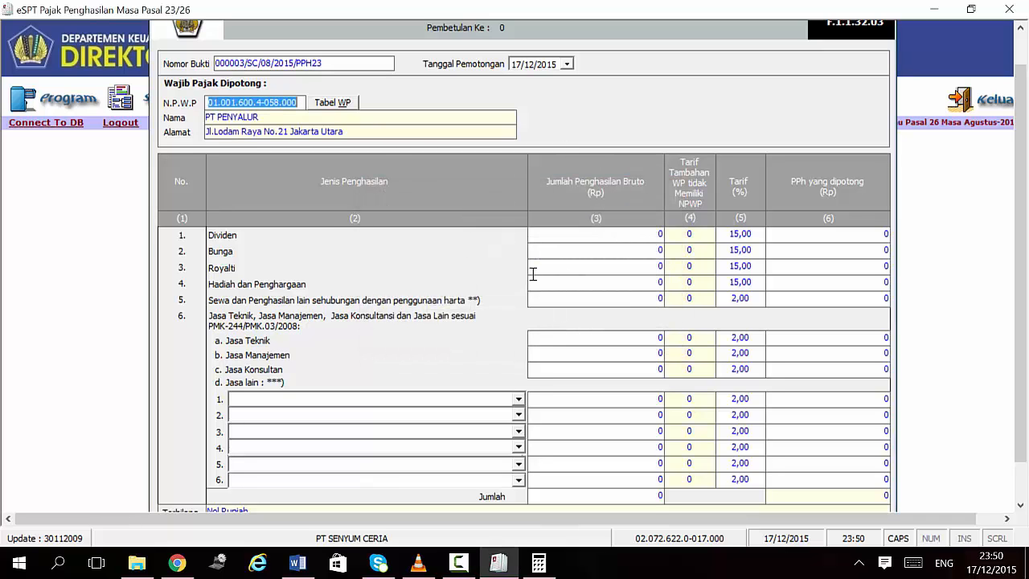
# Step: Enter 100.000.000 gross Hadiah dan Penghargaan at 15%, withholding 15.000.000
pyautogui.click(561, 283)
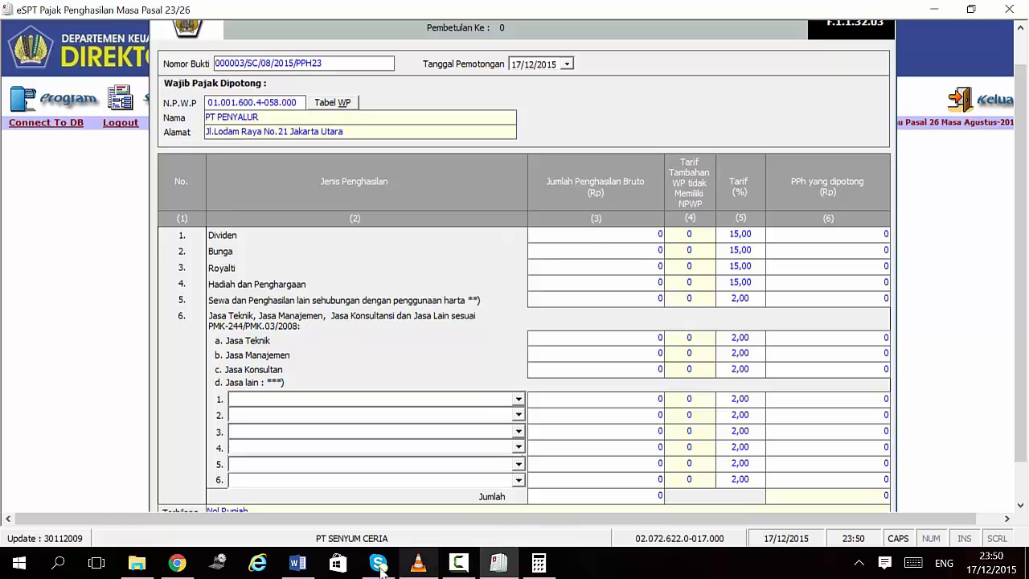
pyautogui.click(298, 564)
pyautogui.click(294, 572)
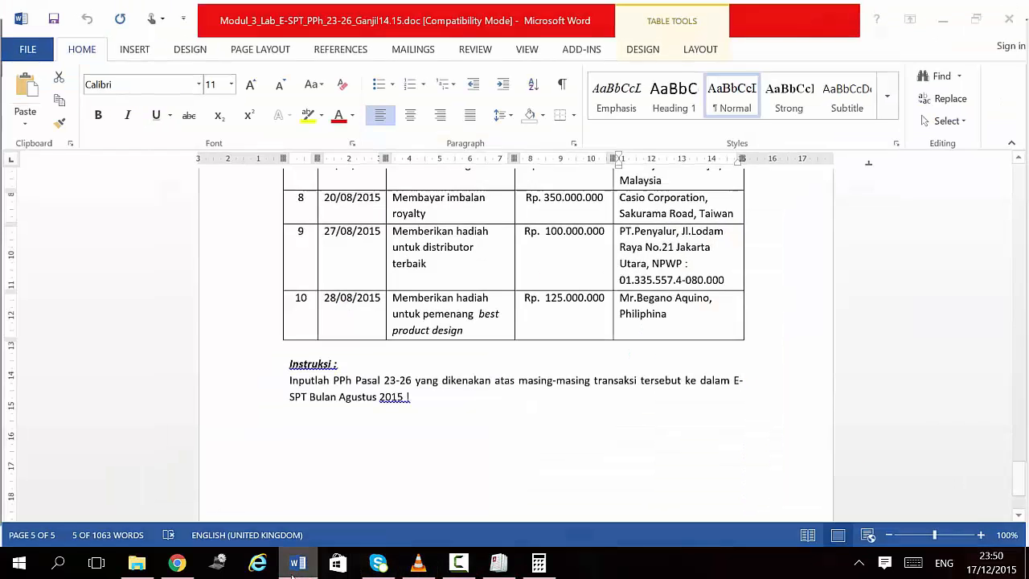
pyautogui.write('100')
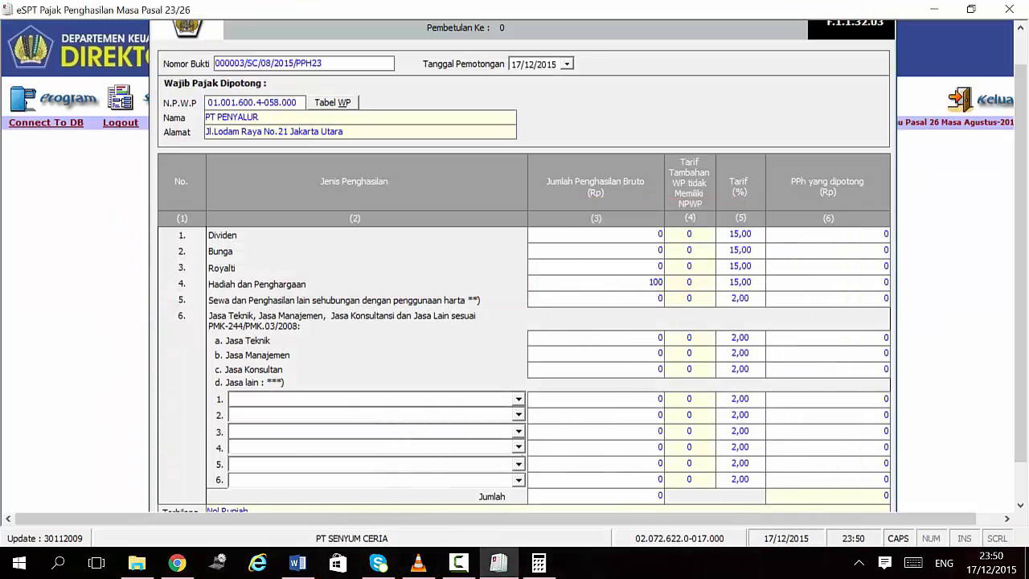
pyautogui.write('000000')
pyautogui.press('Tab')
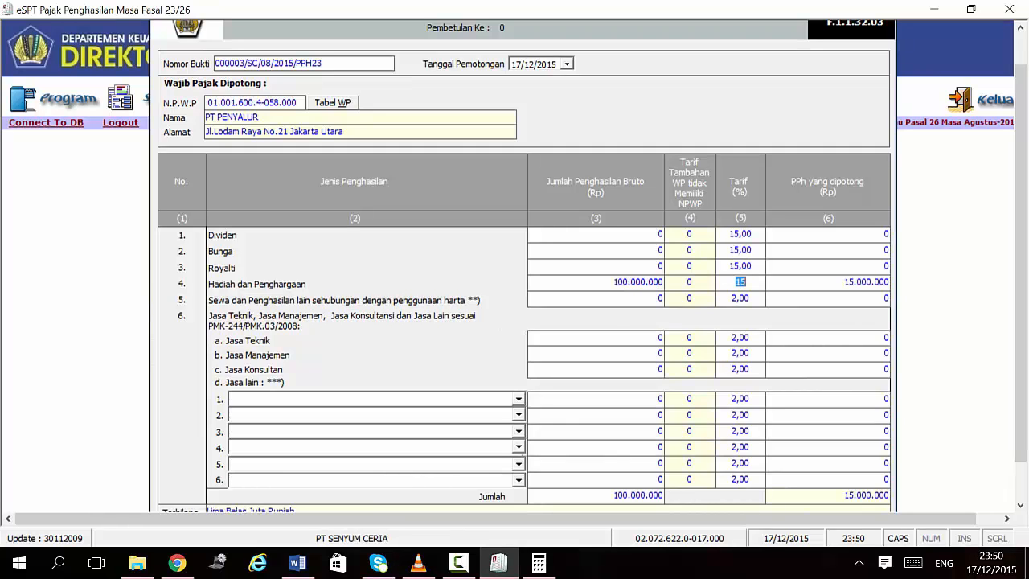
pyautogui.press('Tab')
pyautogui.press('Tab')
pyautogui.click(1021, 472)
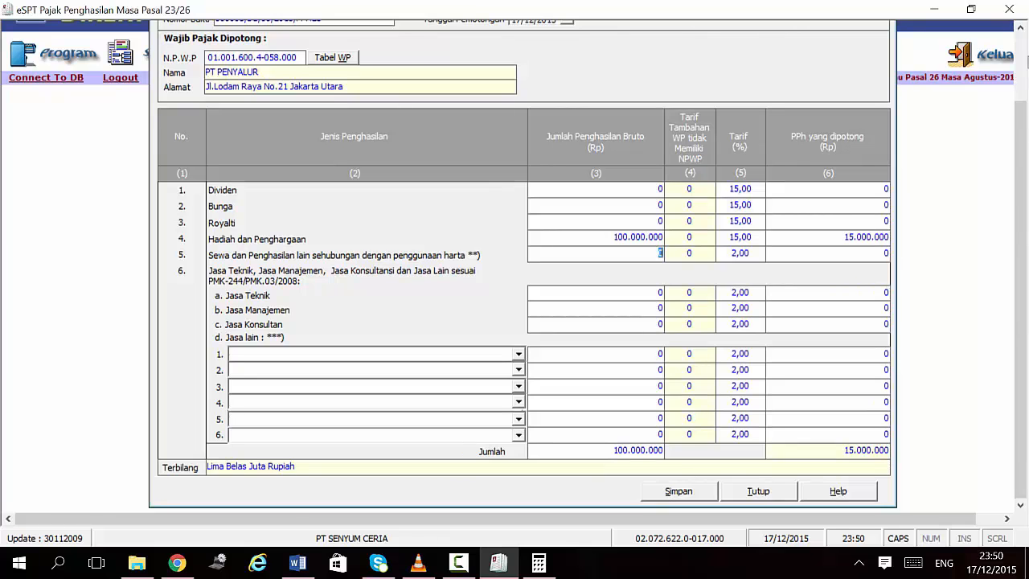
pyautogui.click(1020, 65)
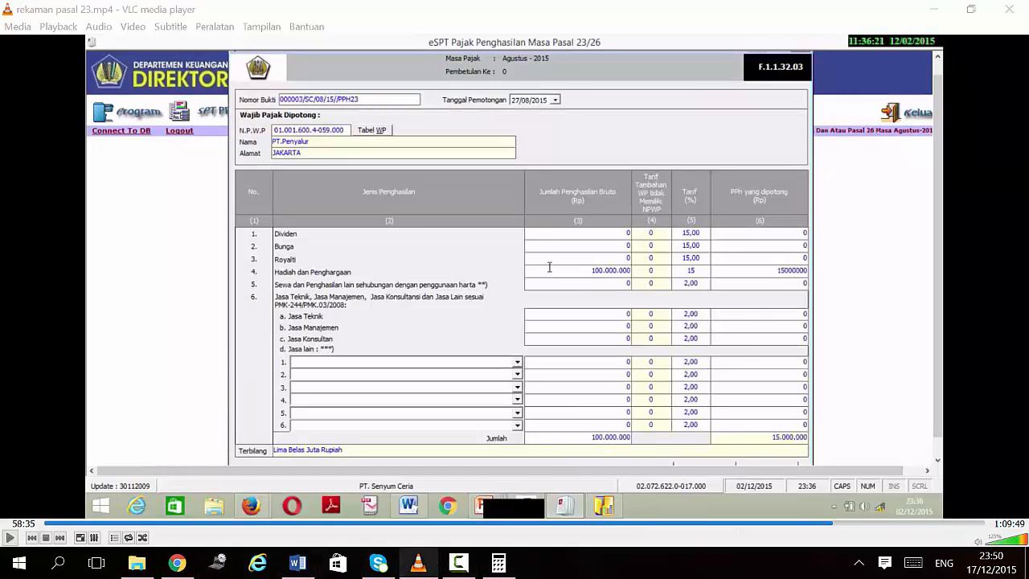
pyautogui.click(416, 566)
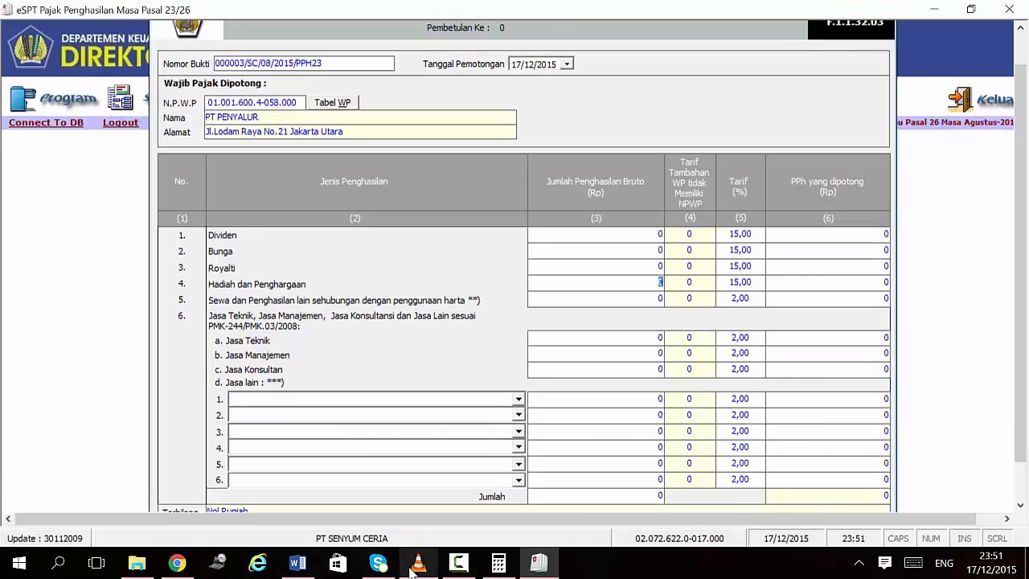
pyautogui.write('100')
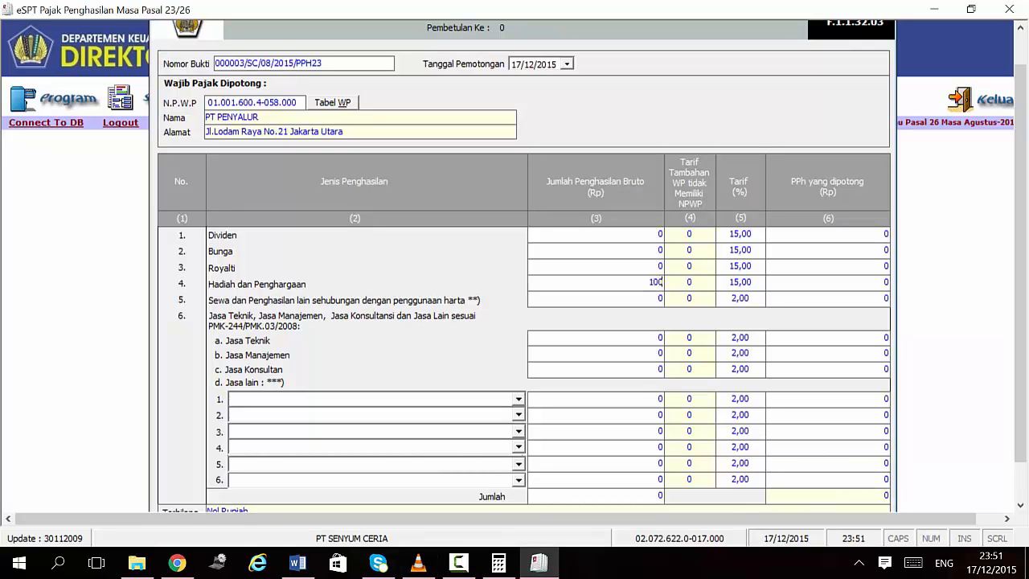
pyautogui.write('.000.000')
pyautogui.press('Tab')
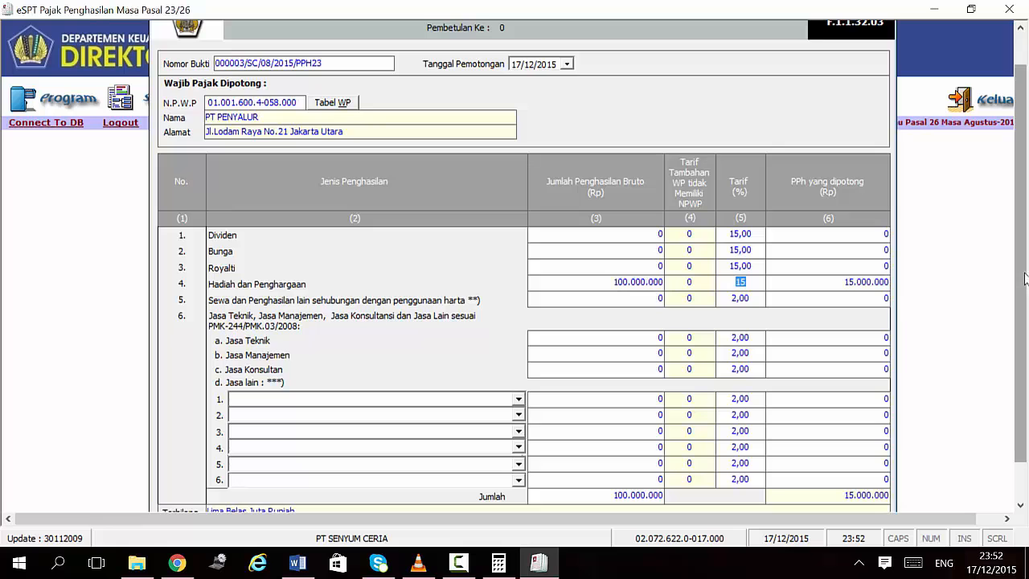
# Step: Set the withholding date to 27/08/2015
pyautogui.click(298, 563)
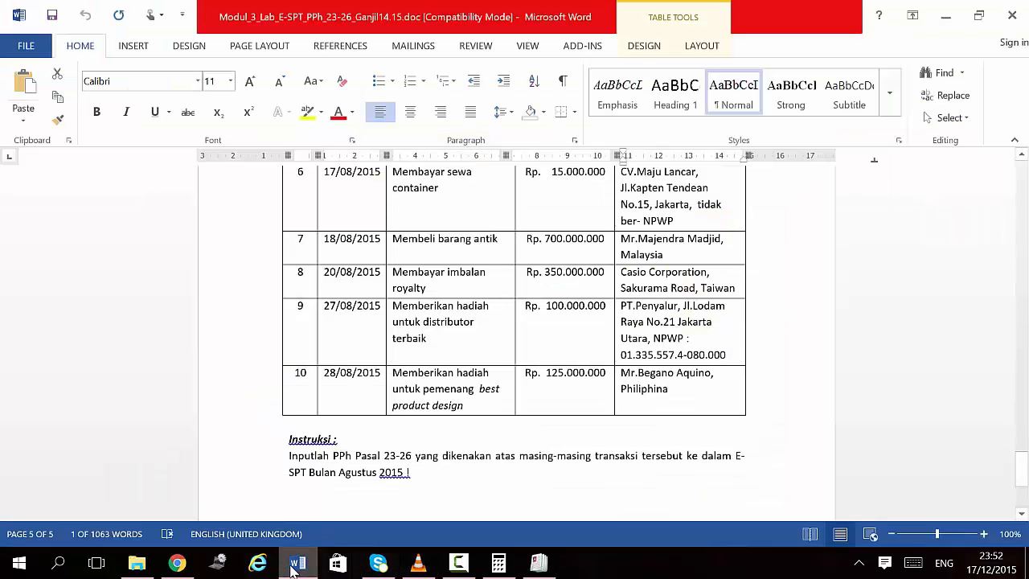
pyautogui.click(295, 566)
pyautogui.click(516, 67)
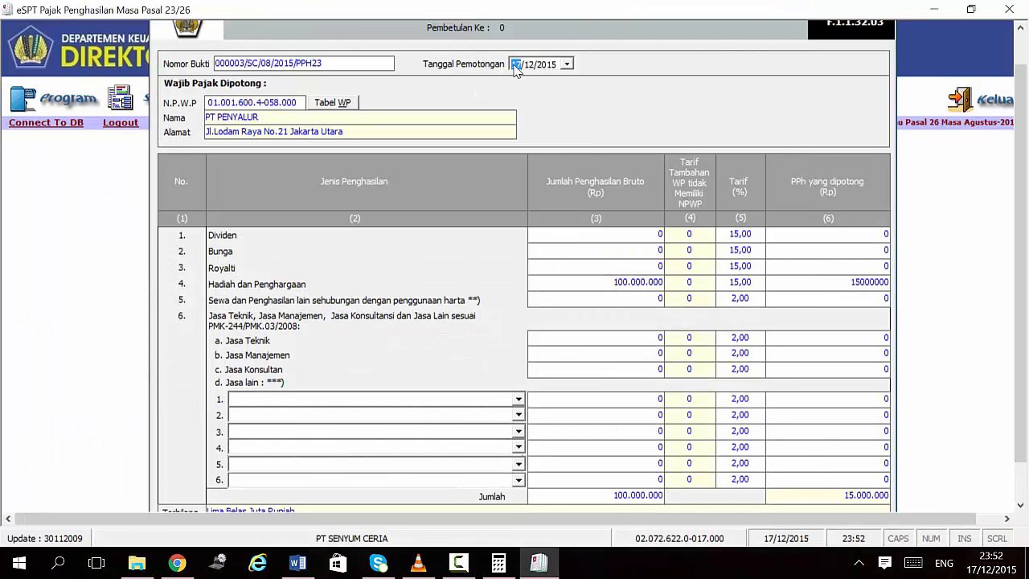
pyautogui.click(529, 67)
pyautogui.click(547, 64)
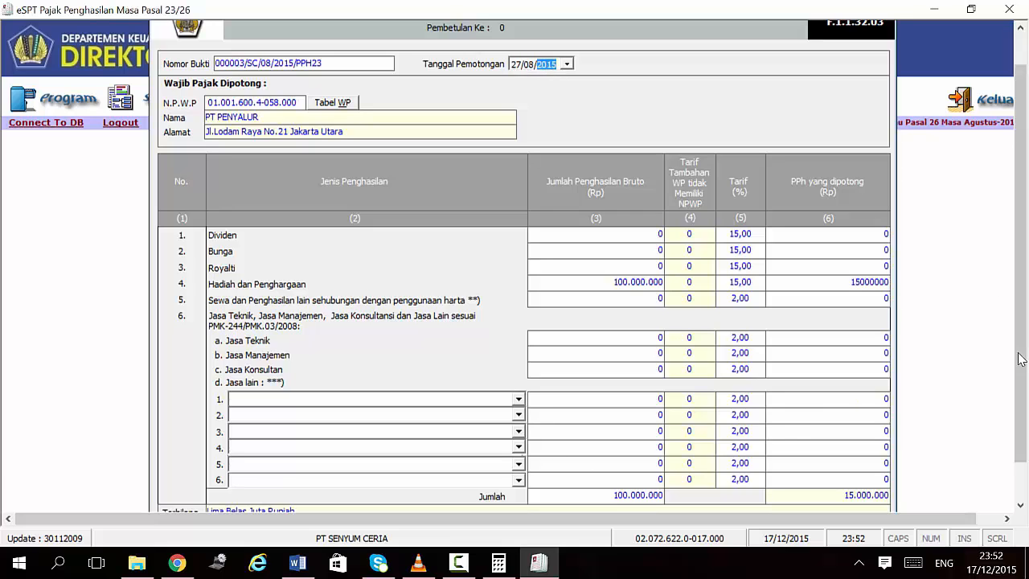
pyautogui.moveTo(1017, 340); pyautogui.dragTo(1027, 465)
# Step: Save the PT PENYALUR slip and bring Word to the front
pyautogui.click(676, 492)
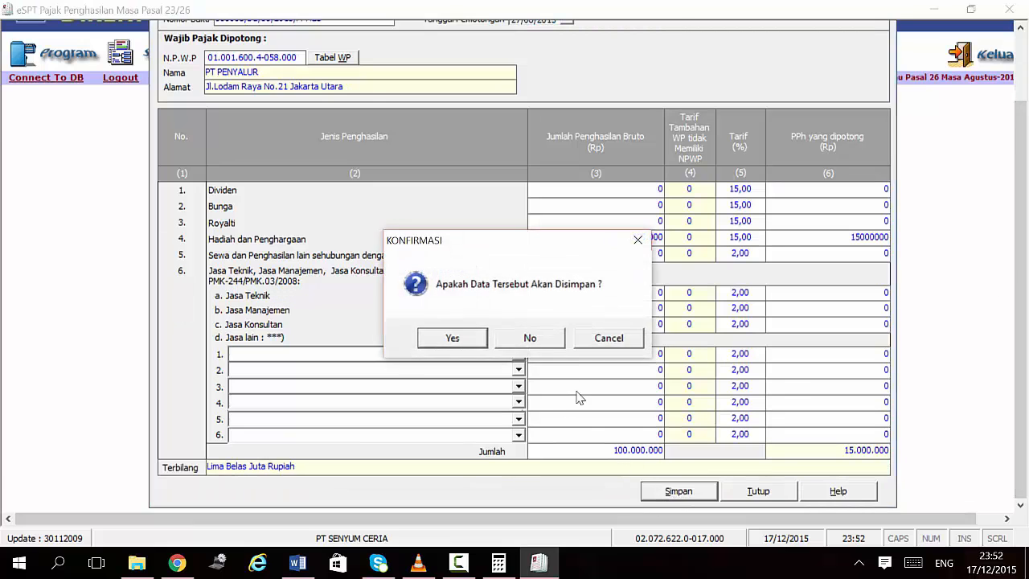
pyautogui.click(469, 333)
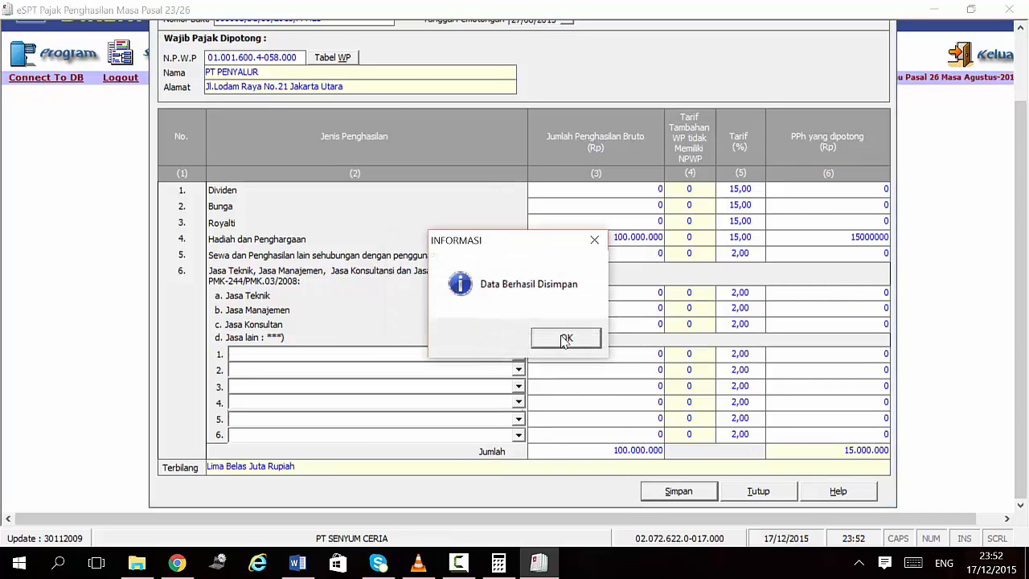
pyautogui.click(565, 342)
pyautogui.hotkey('alt', 'Tab')
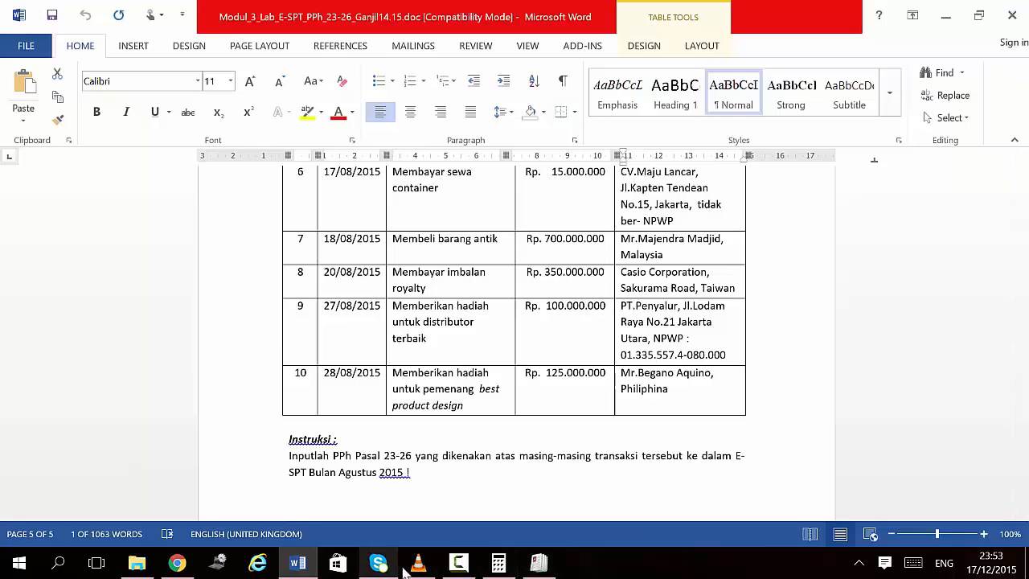
# Step: Review the Word transaction table, then return to the blank Pasal 23 slip 000001/PPH23 in eSPT
pyautogui.click(459, 567)
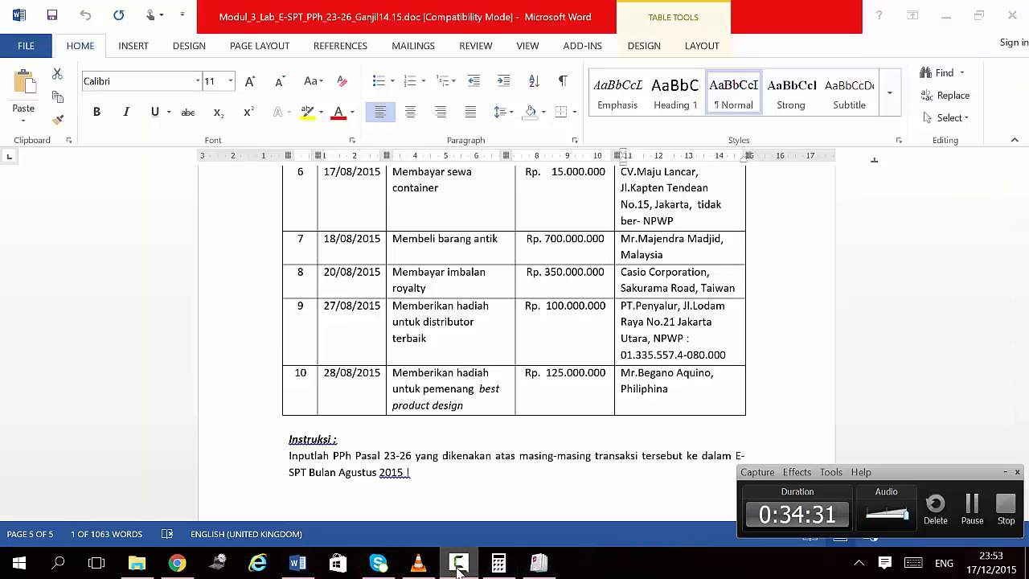
pyautogui.click(460, 566)
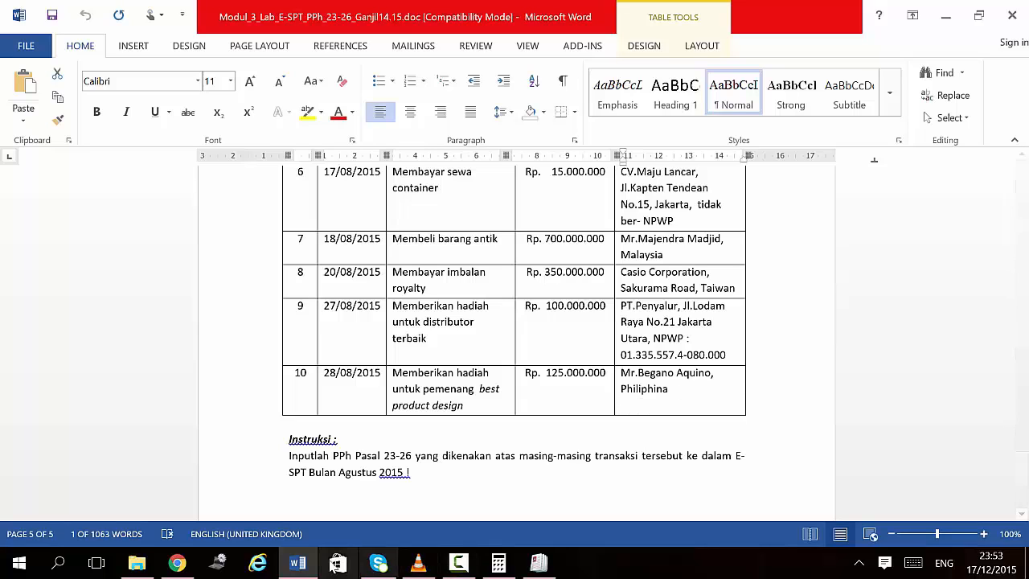
pyautogui.click(531, 569)
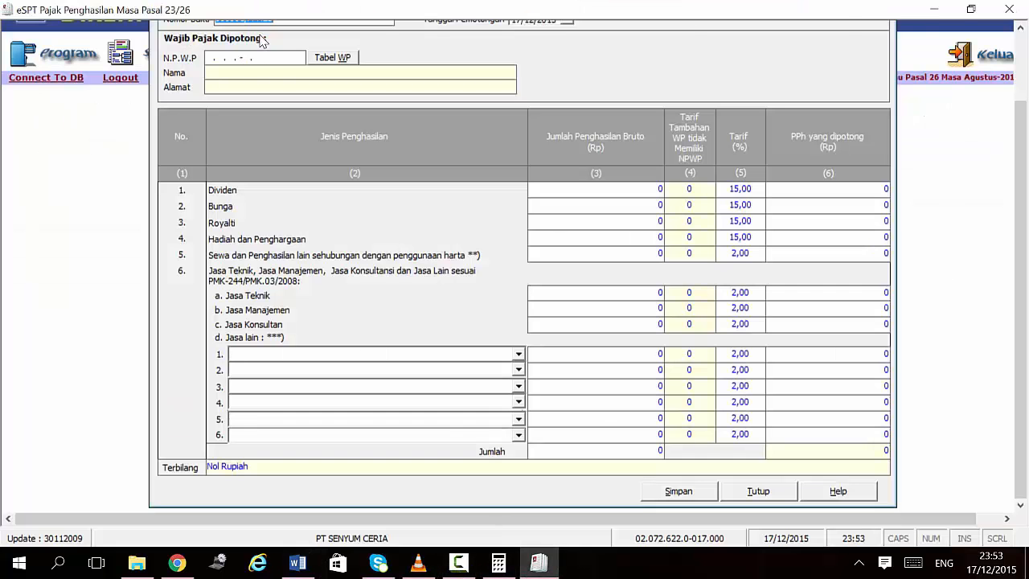
pyautogui.moveTo(1027, 138); pyautogui.dragTo(1024, 80)
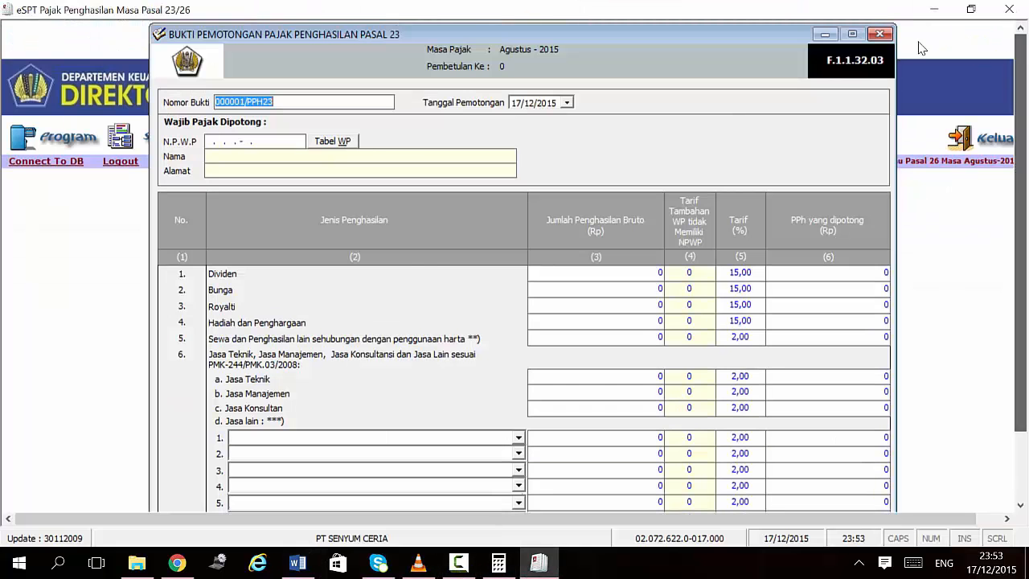
# Step: Replace the empty Pasal 23 slip with a new Pasal 26 slip numbered 10/SC/08/2015
pyautogui.click(882, 36)
pyautogui.click(149, 145)
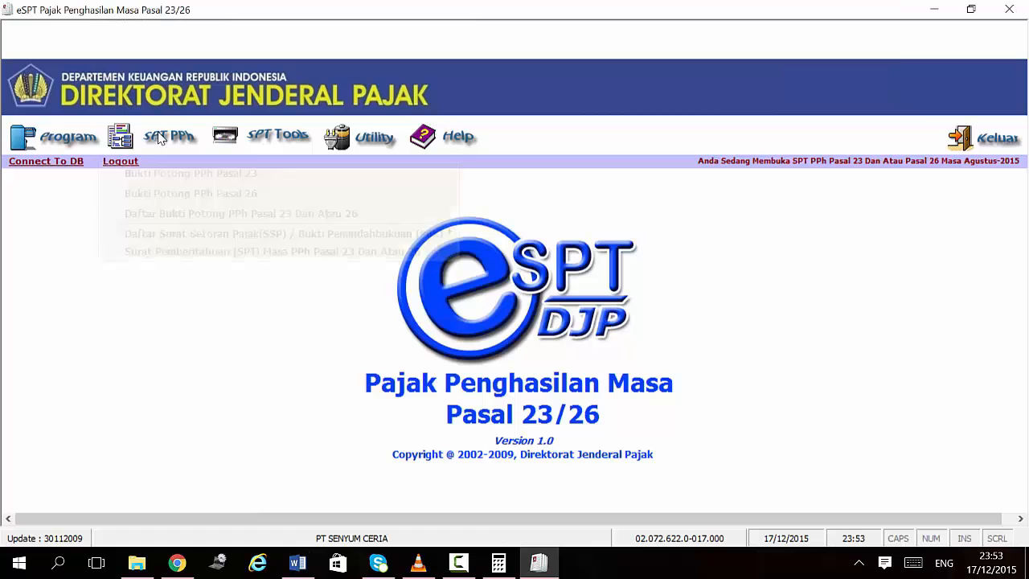
pyautogui.click(227, 193)
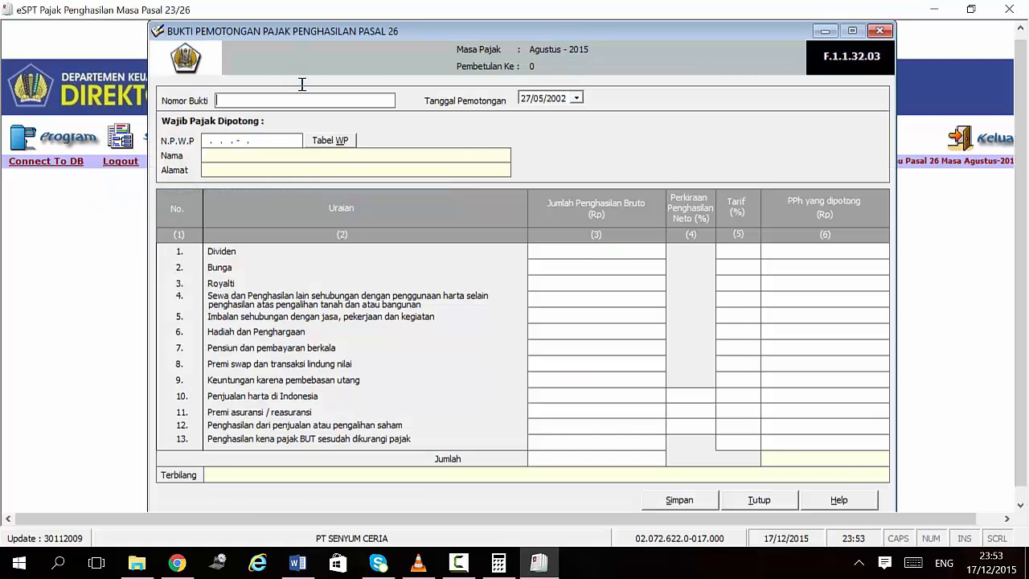
pyautogui.click(246, 100)
pyautogui.write('10')
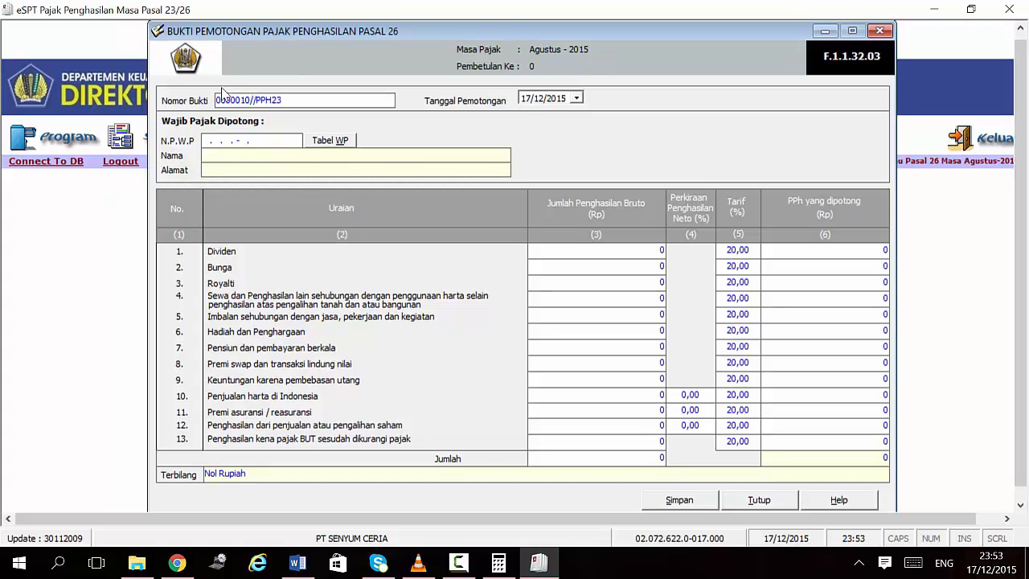
pyautogui.write('/SC/08/2015')
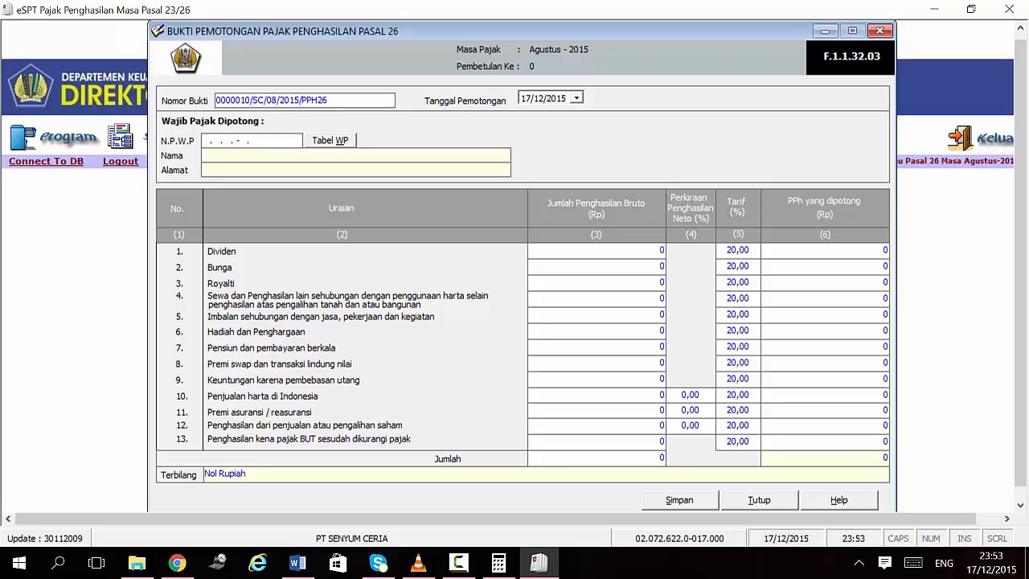
# Step: Date the Pasal 26 slip 28/08 and enter the recipient's all-zero NPWP
pyautogui.click(297, 563)
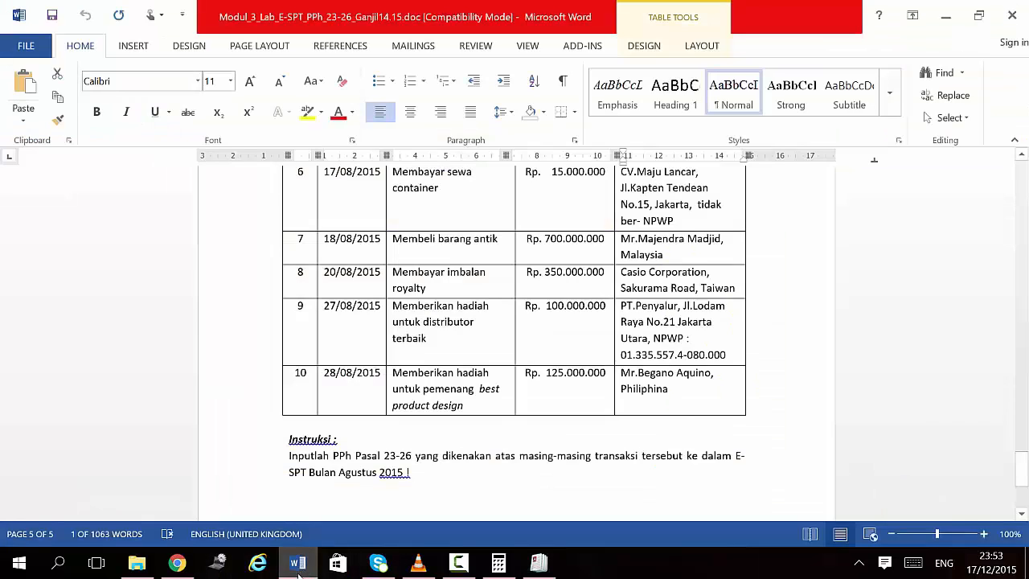
pyautogui.click(298, 563)
pyautogui.click(527, 99)
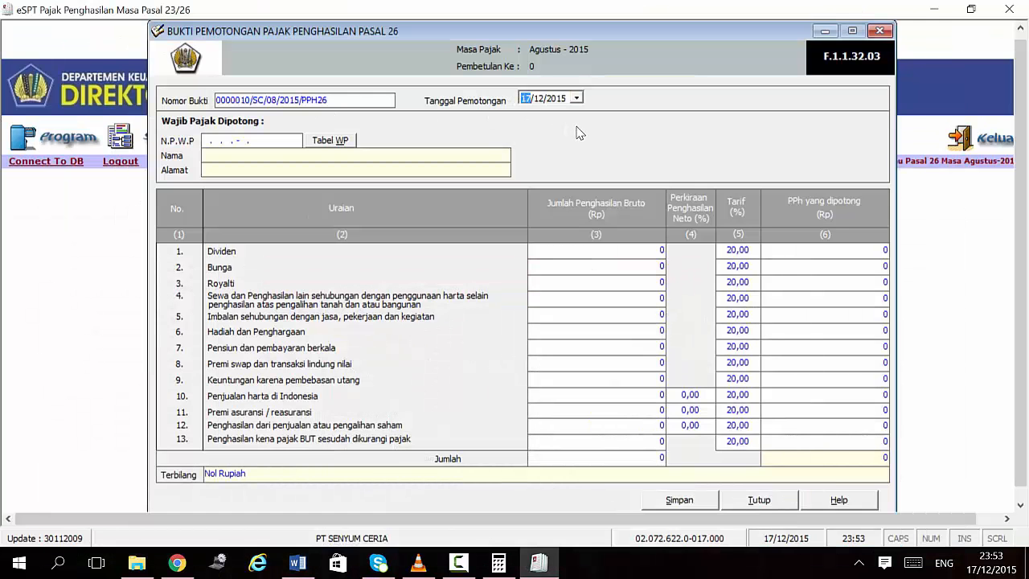
pyautogui.write('28/08')
pyautogui.click(204, 140)
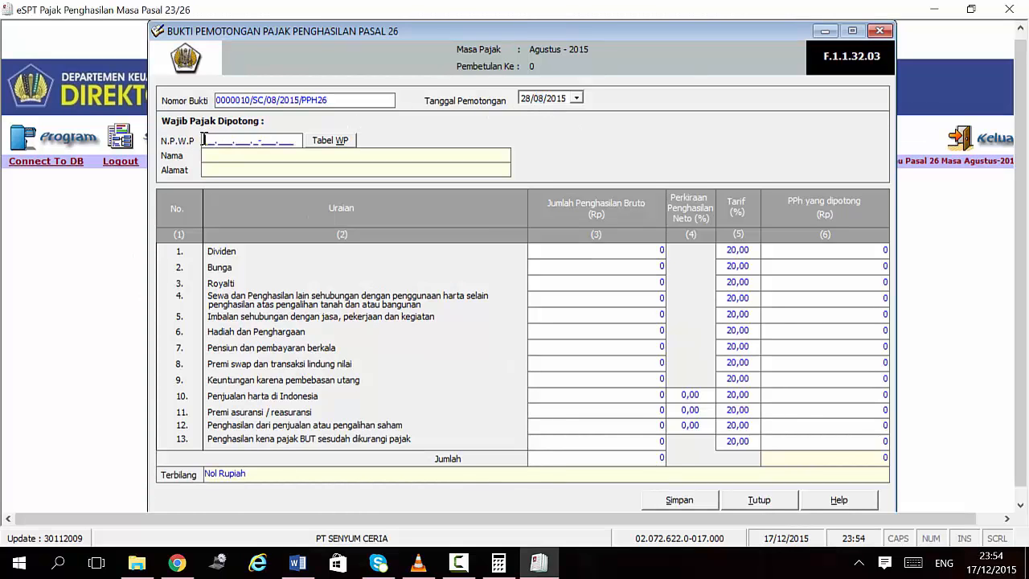
pyautogui.write('000000000000000')
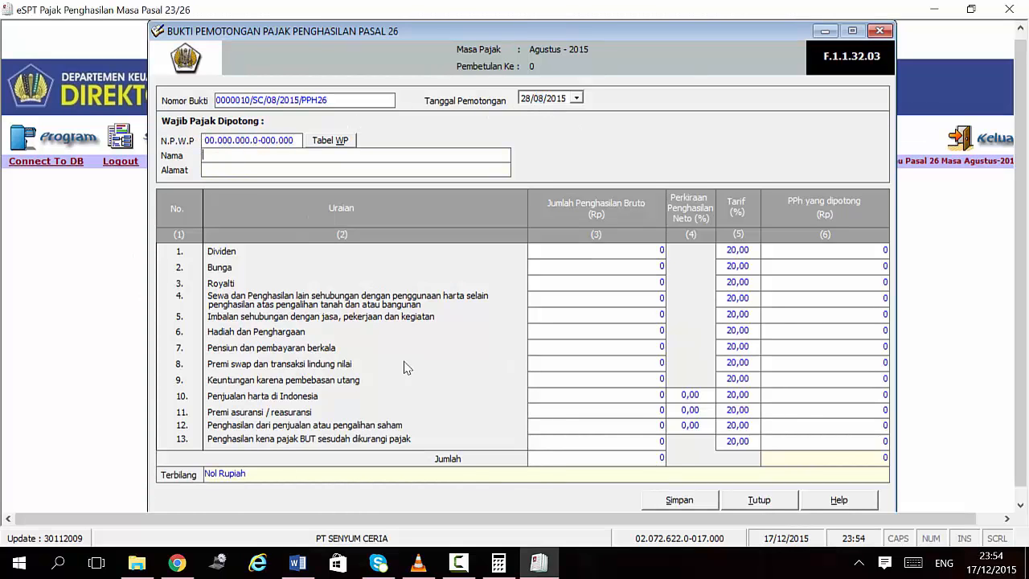
# Step: Enter the recipient's name from the assignment document, then close the Pasal 26 slip
pyautogui.click(296, 564)
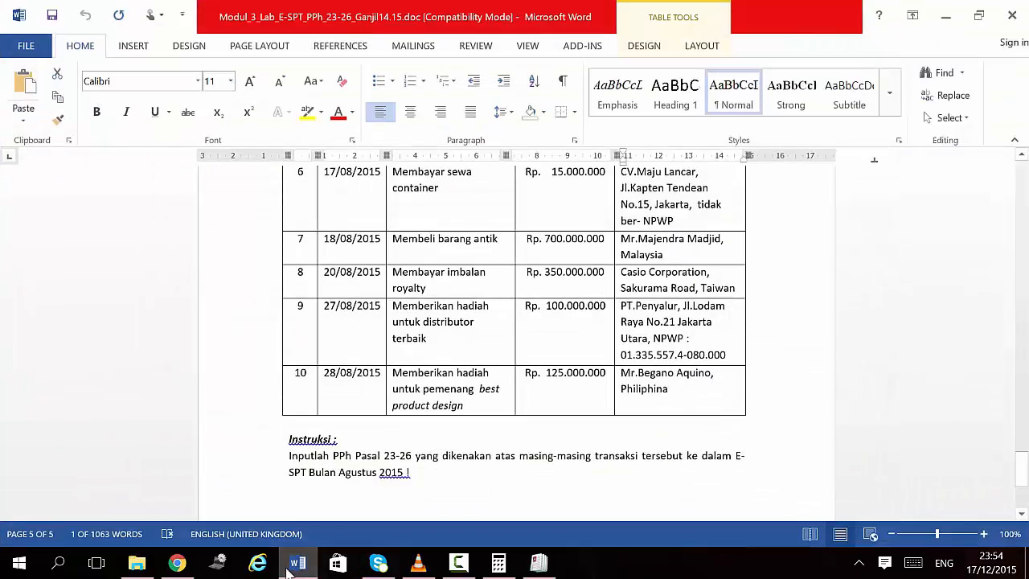
pyautogui.click(291, 568)
pyautogui.click(308, 567)
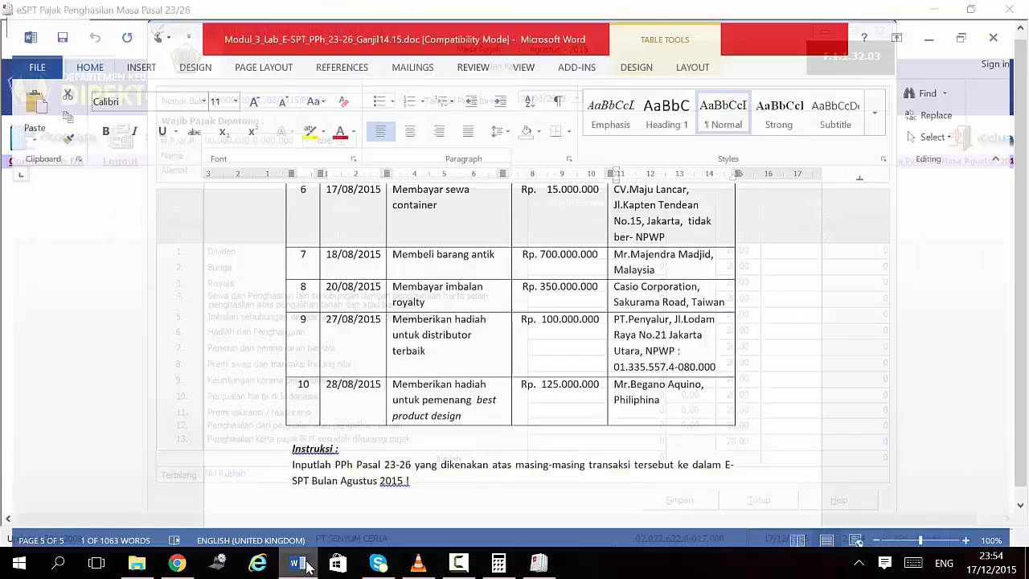
pyautogui.click(306, 566)
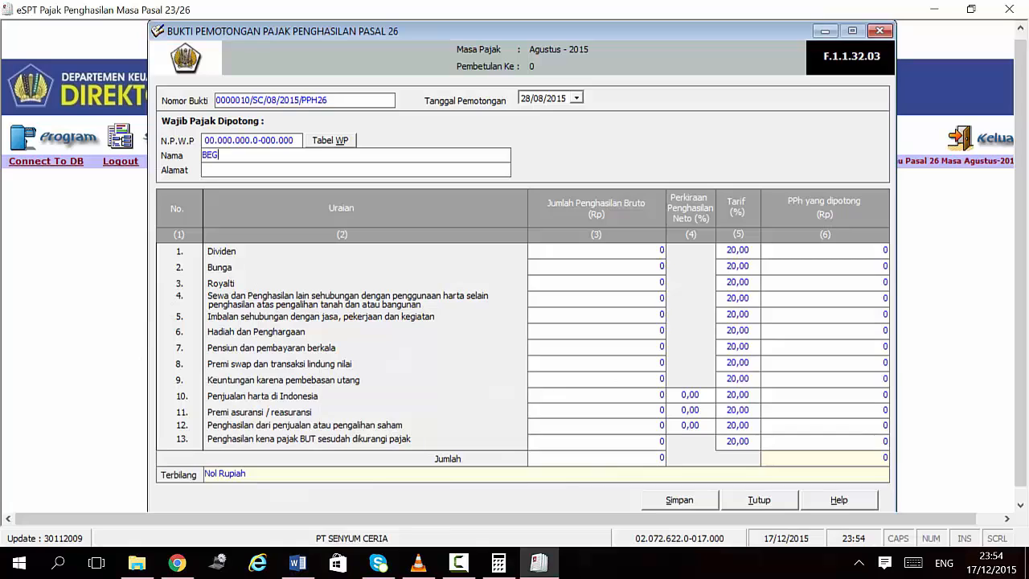
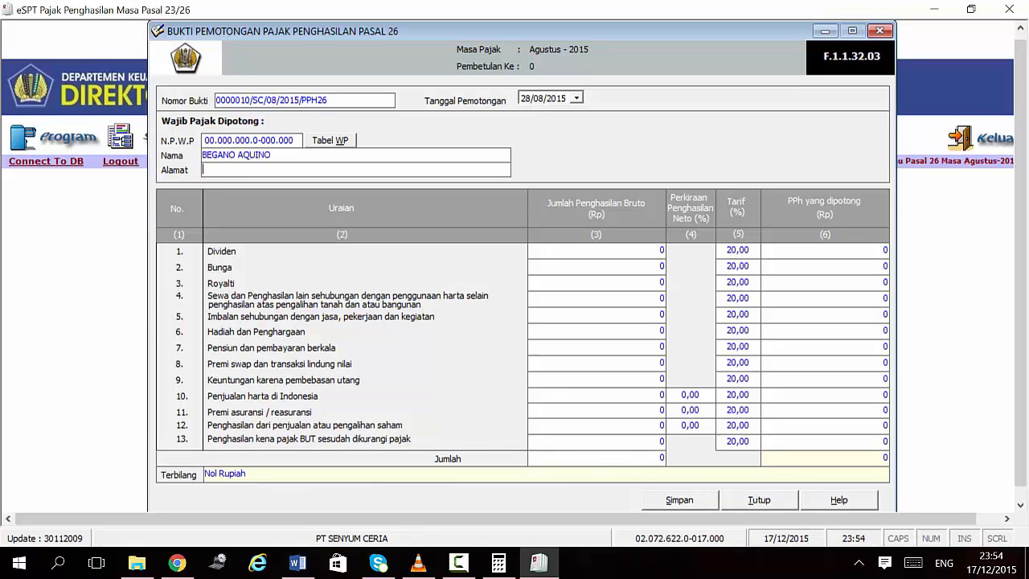
pyautogui.write('FILIPINA')
pyautogui.press('Tab')
pyautogui.click(294, 565)
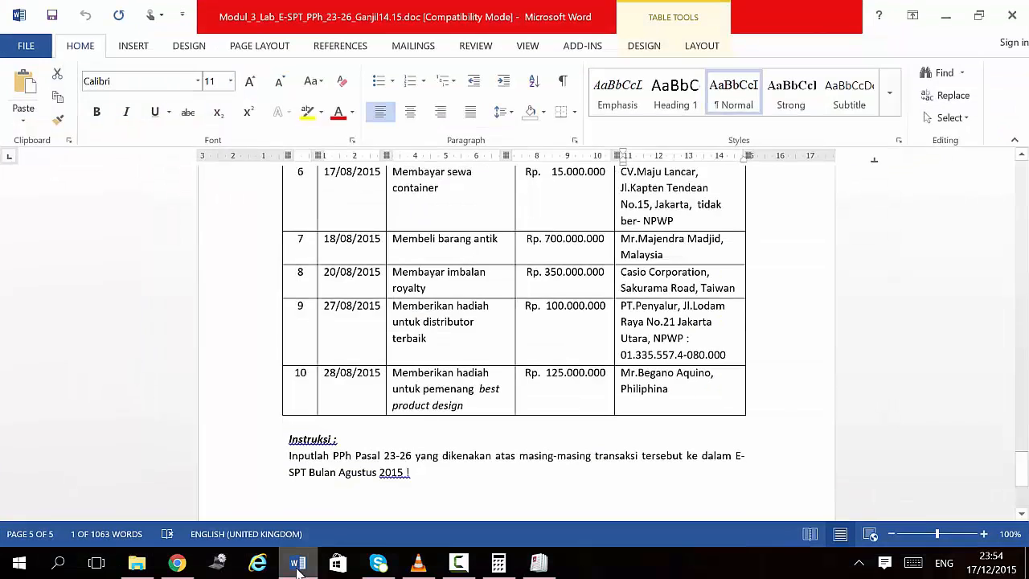
pyautogui.click(295, 566)
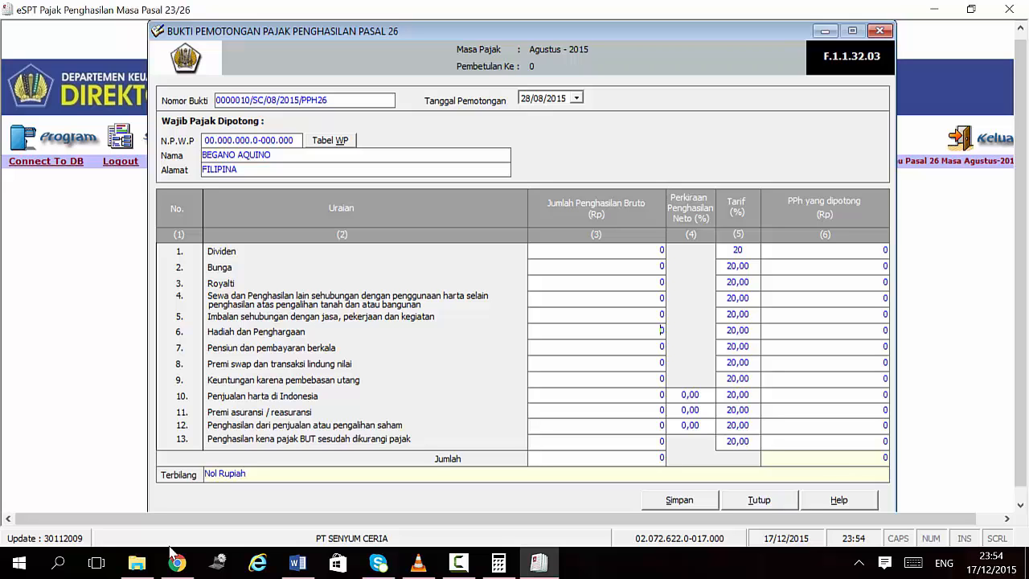
pyautogui.click(297, 563)
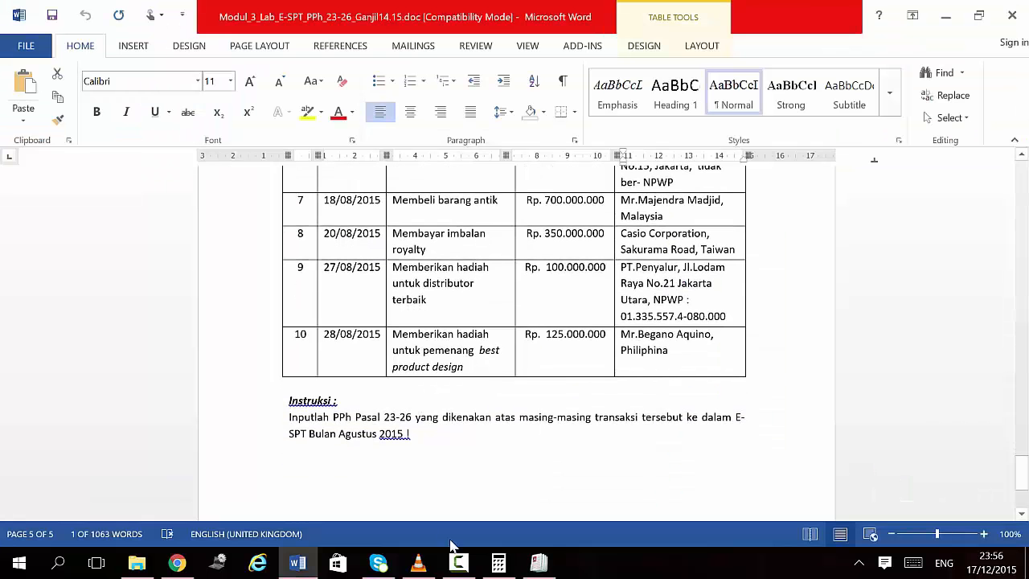
pyautogui.click(539, 563)
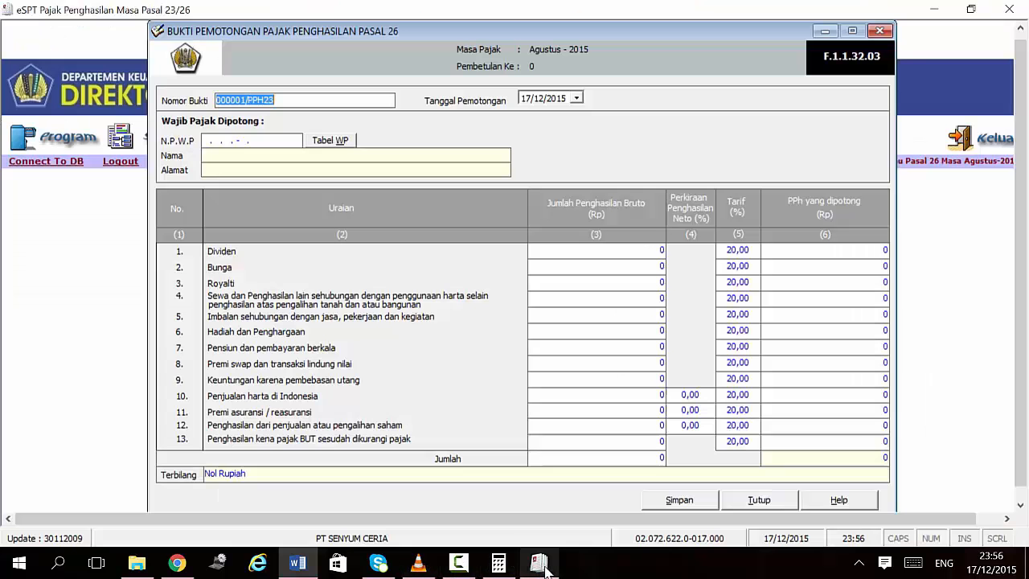
pyautogui.click(880, 30)
# Step: Start a new SSP payment with deposit type code 100
pyautogui.click(151, 143)
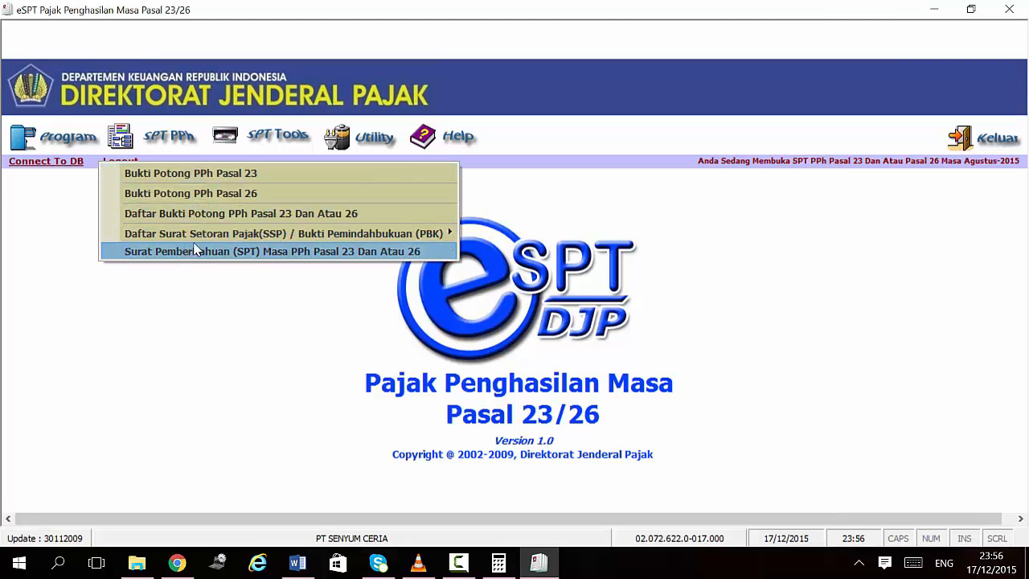
pyautogui.moveTo(205, 234)
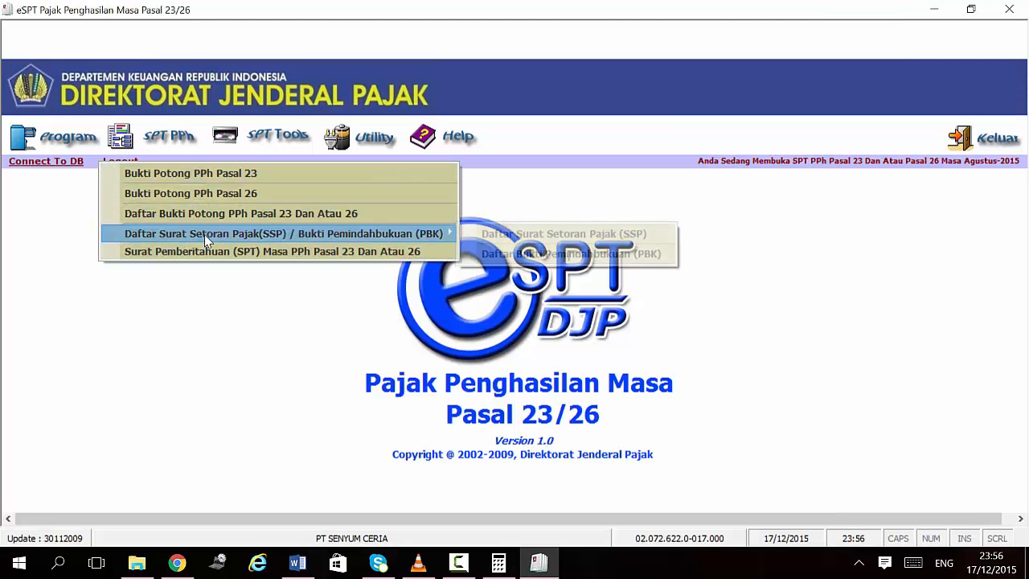
pyautogui.click(539, 242)
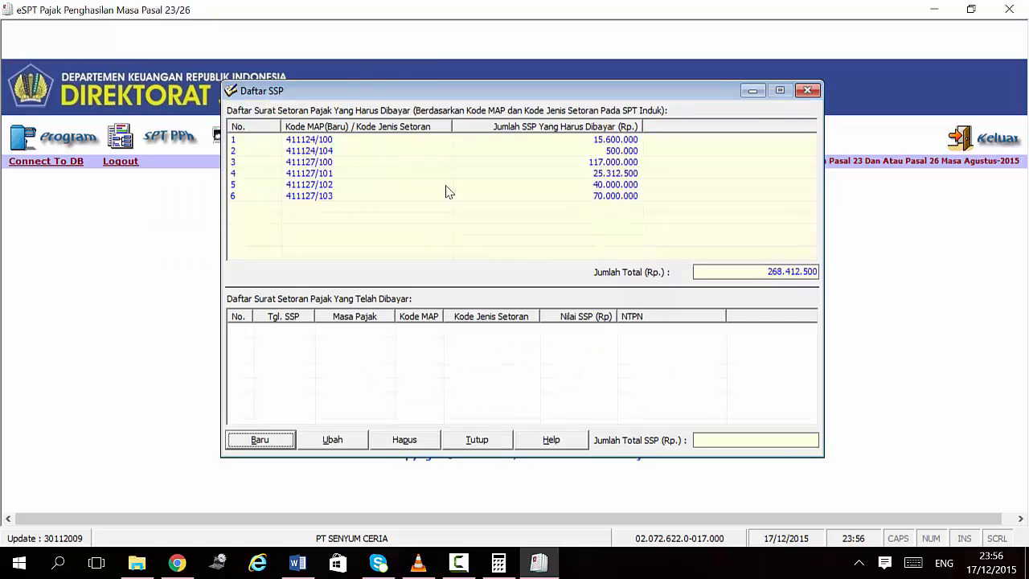
pyautogui.click(278, 442)
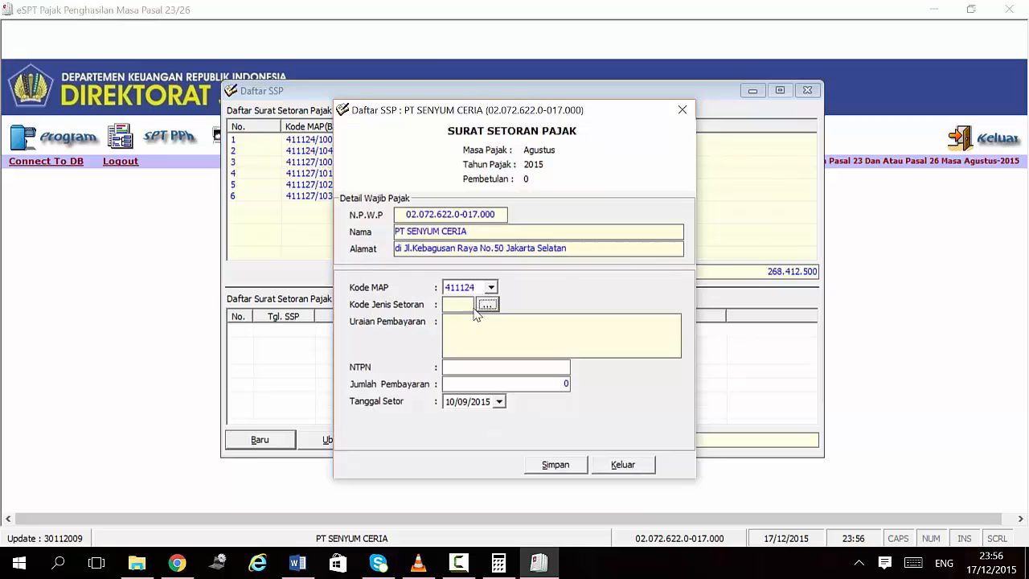
pyautogui.click(488, 305)
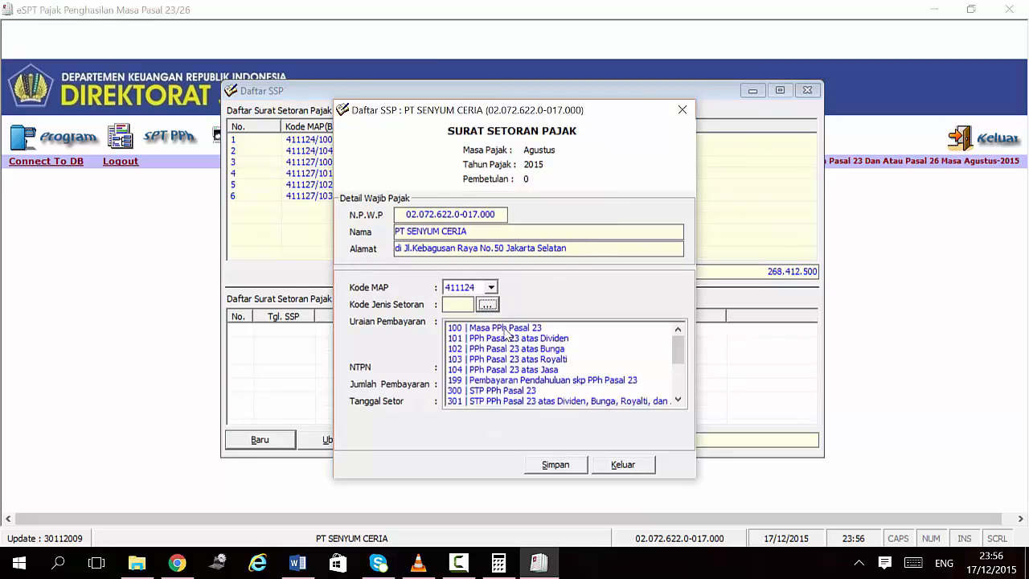
pyautogui.click(505, 328)
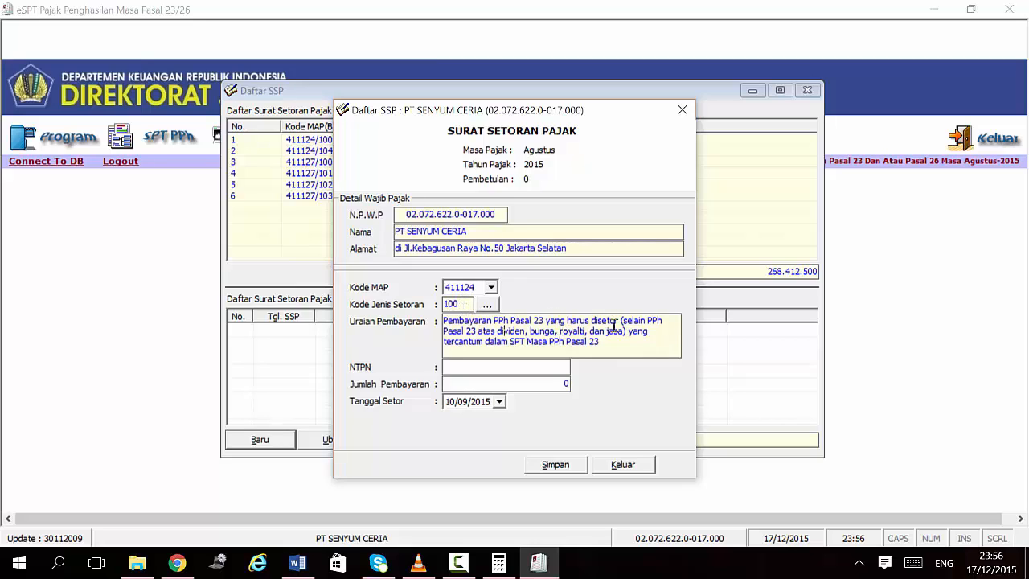
# Step: Enter the NTPN and amount 15600000, save it, and decline another entry
pyautogui.click(541, 362)
pyautogui.moveTo(534, 113); pyautogui.dragTo(620, 160)
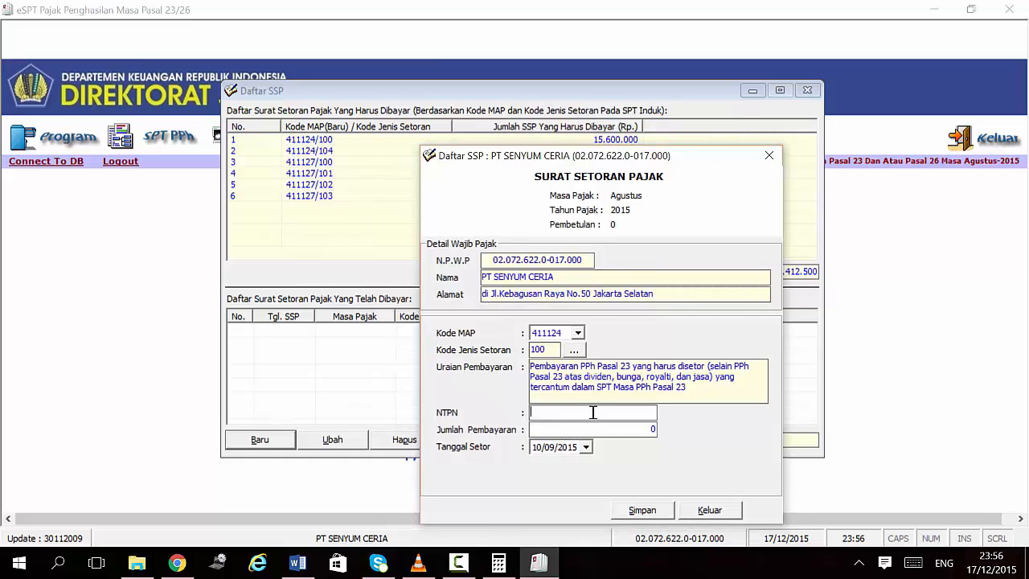
pyautogui.write('234567865452345')
pyautogui.click(616, 432)
pyautogui.write('15600000')
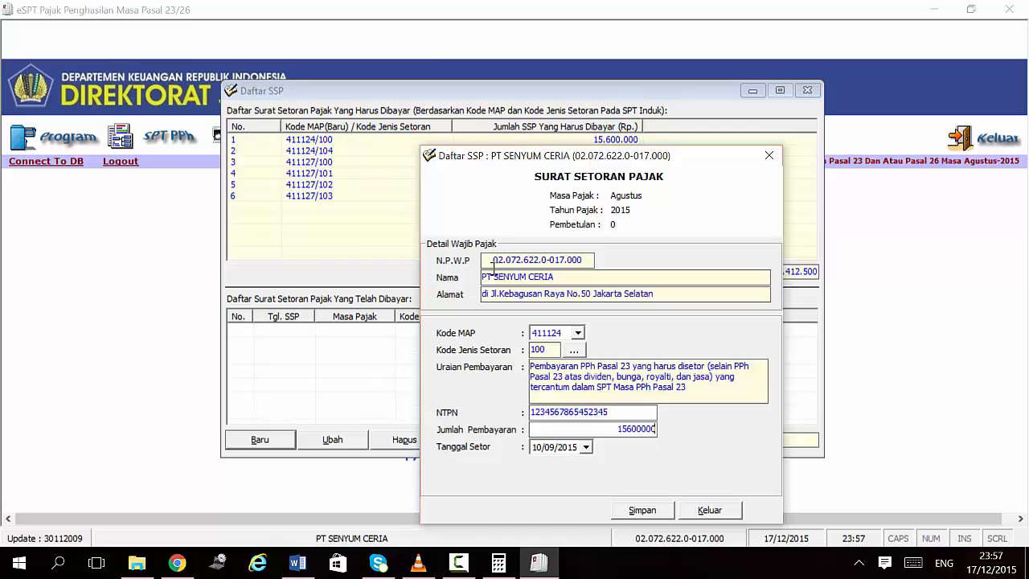
pyautogui.click(641, 512)
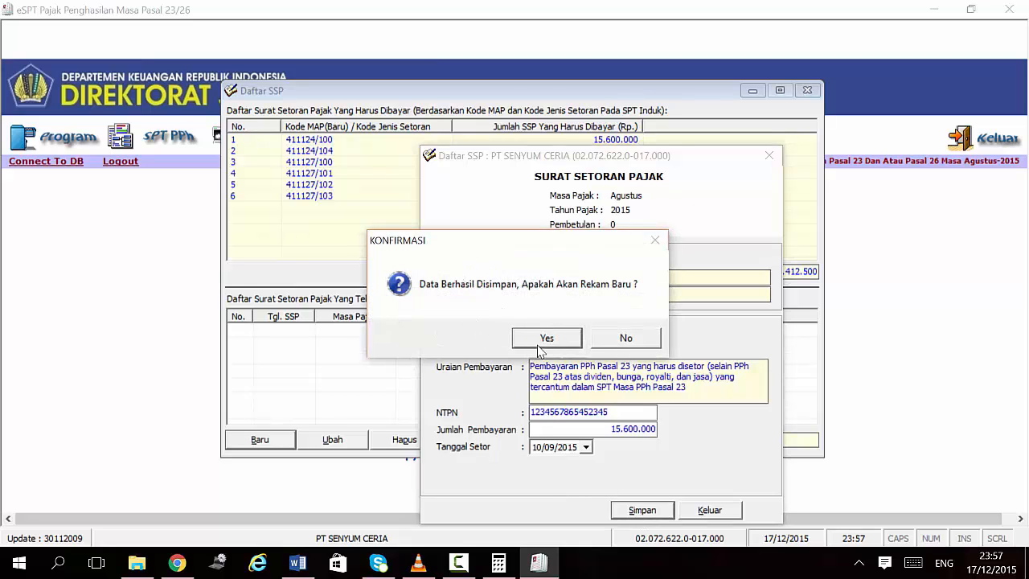
pyautogui.click(624, 341)
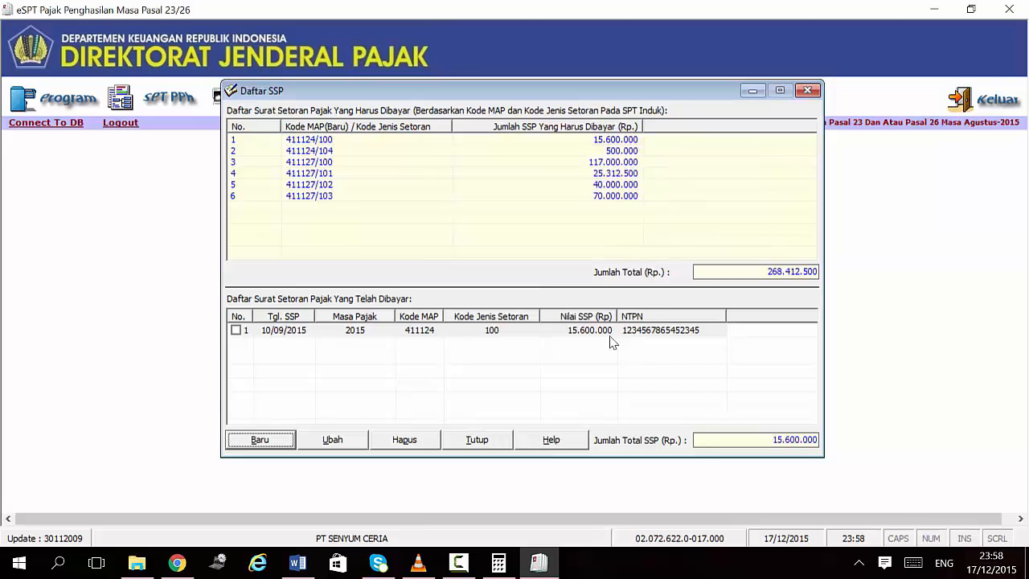
# Step: Add and save an SSP for deposit code 104 with its NTPN
pyautogui.click(261, 441)
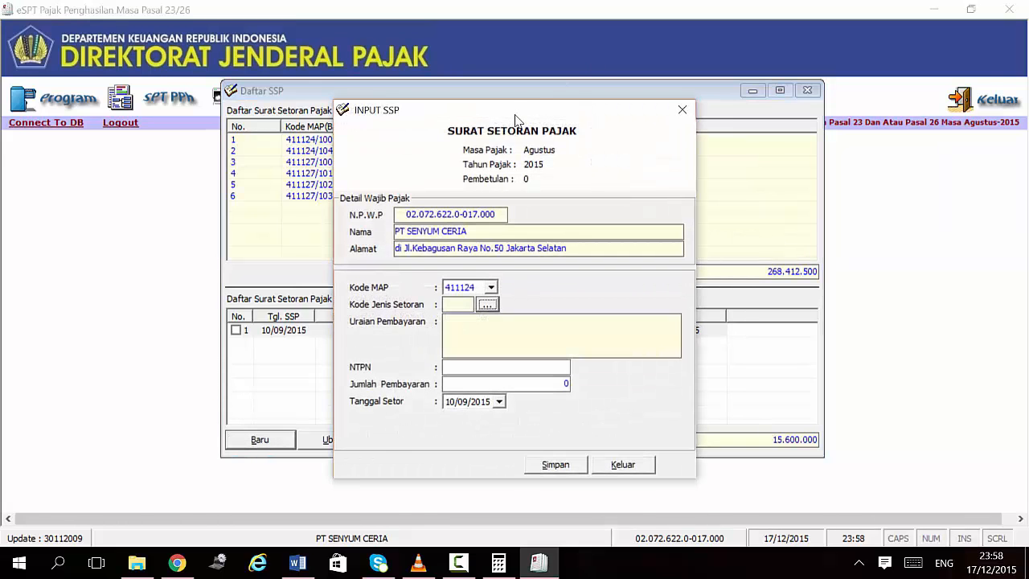
pyautogui.moveTo(516, 119); pyautogui.dragTo(760, 85)
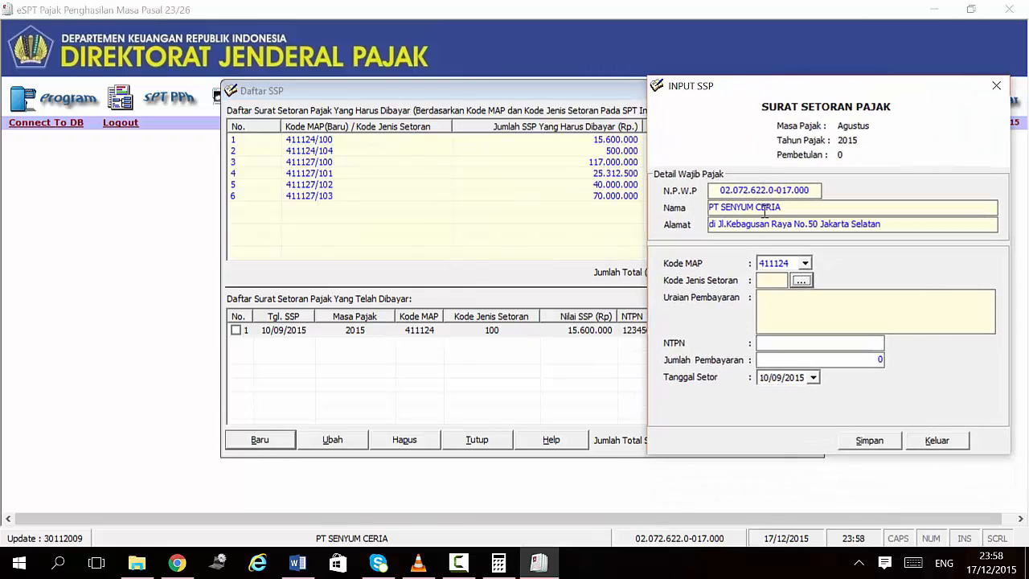
pyautogui.click(800, 281)
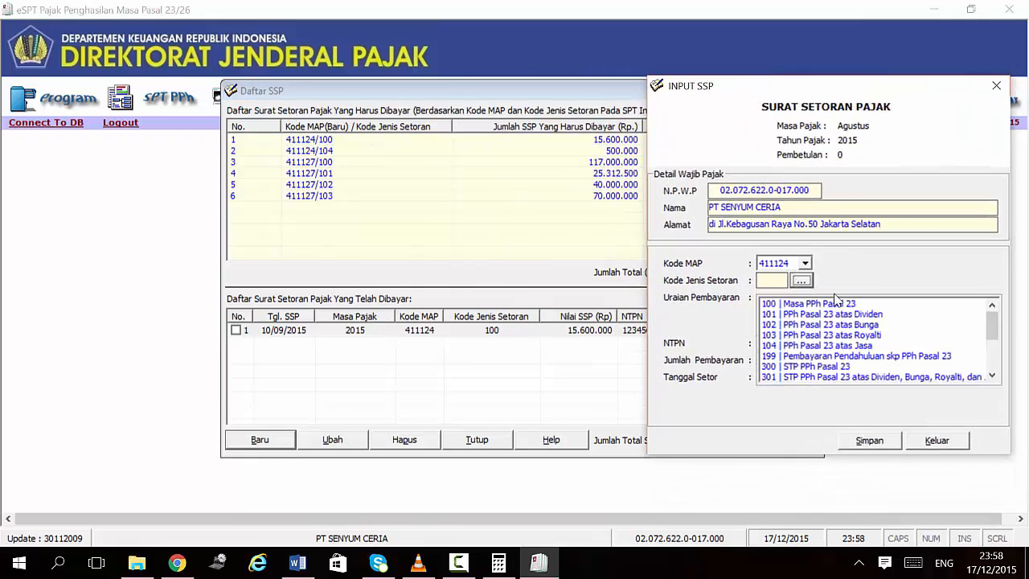
pyautogui.click(796, 345)
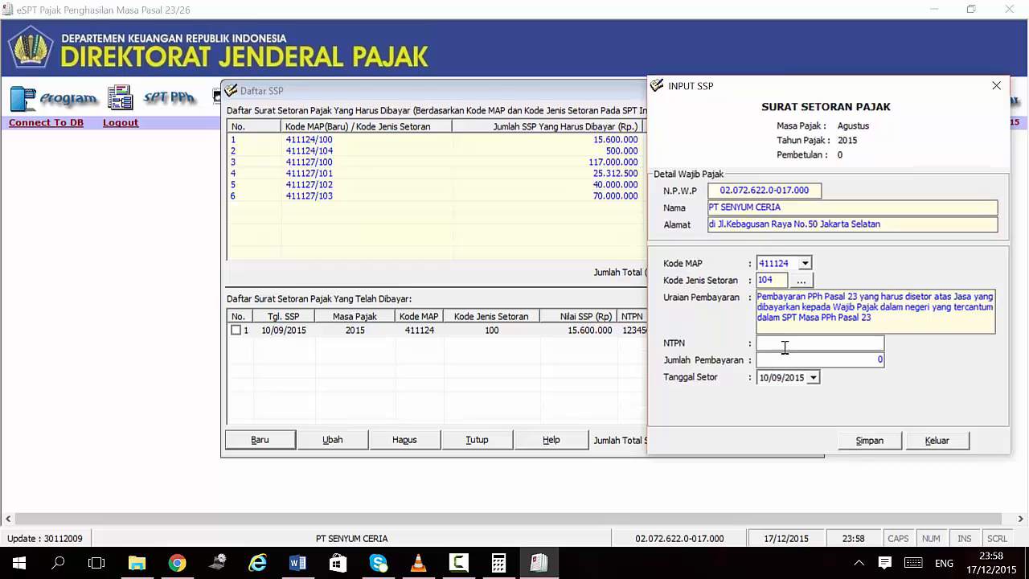
pyautogui.click(783, 333)
pyautogui.write('1234265575845')
pyautogui.write('500000')
pyautogui.click(885, 441)
pyautogui.click(546, 338)
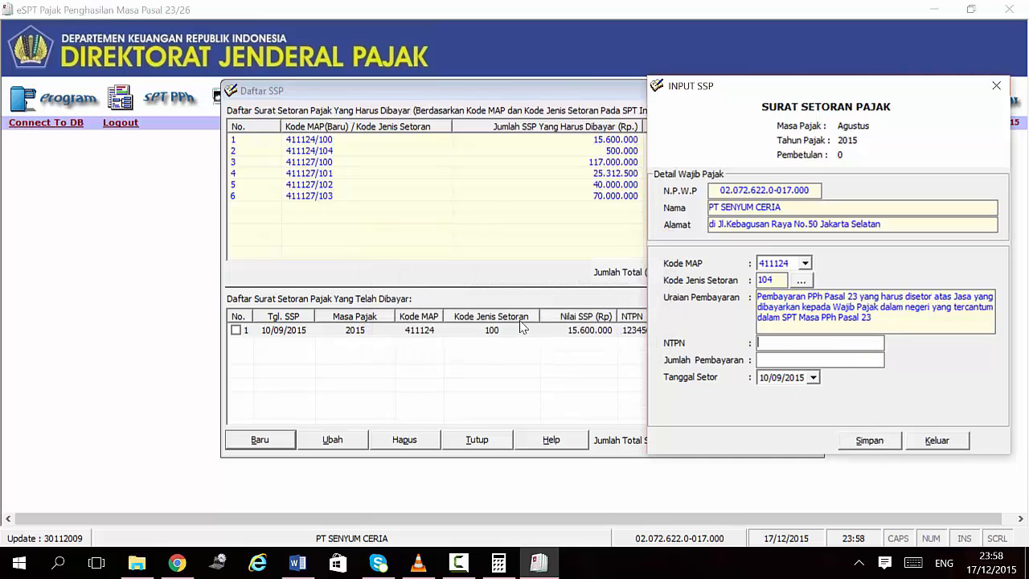
# Step: Fill in a code 100 SSP for 117000000 and save it
pyautogui.click(801, 280)
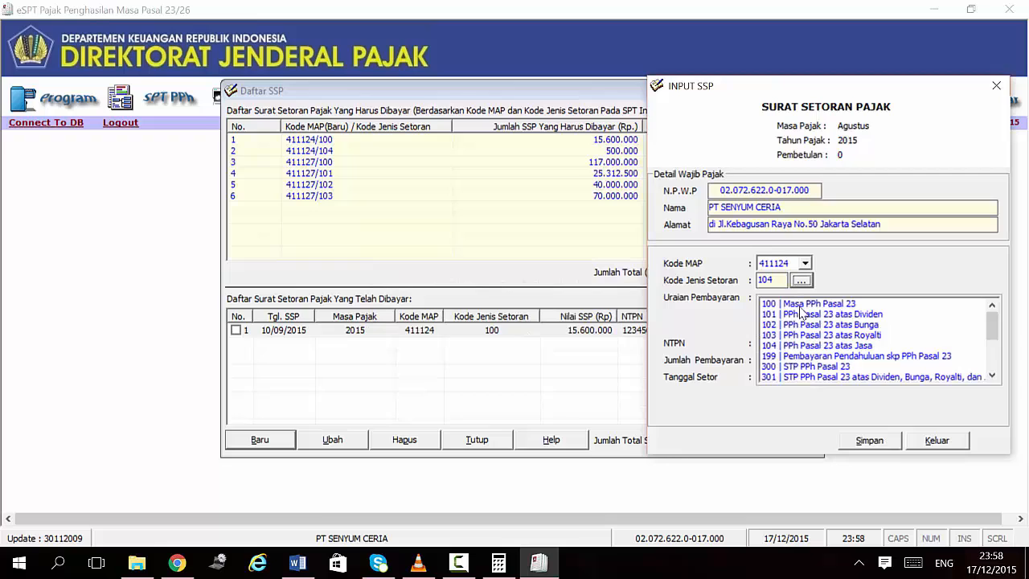
pyautogui.click(865, 304)
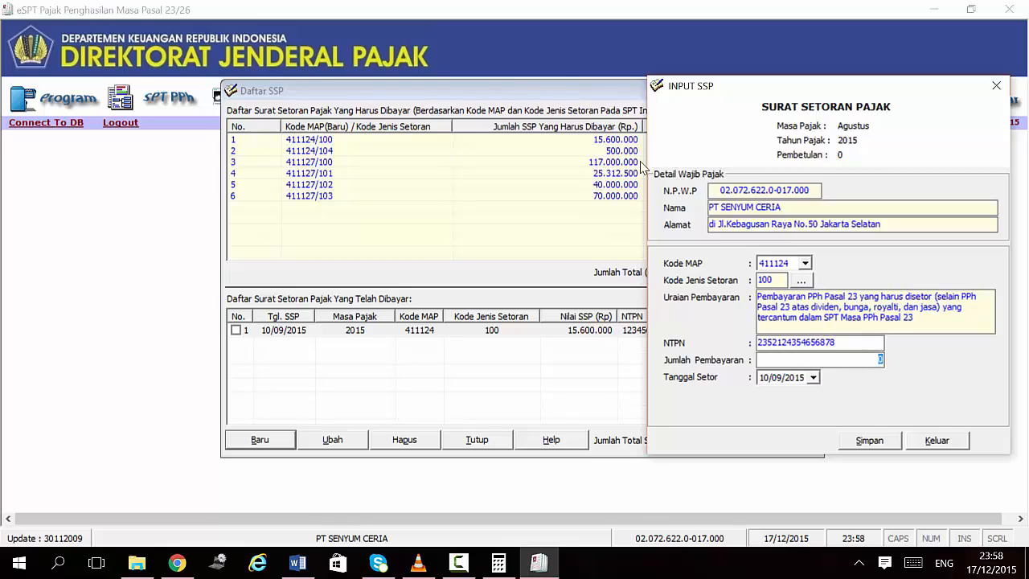
pyautogui.write('117000000')
pyautogui.click(887, 445)
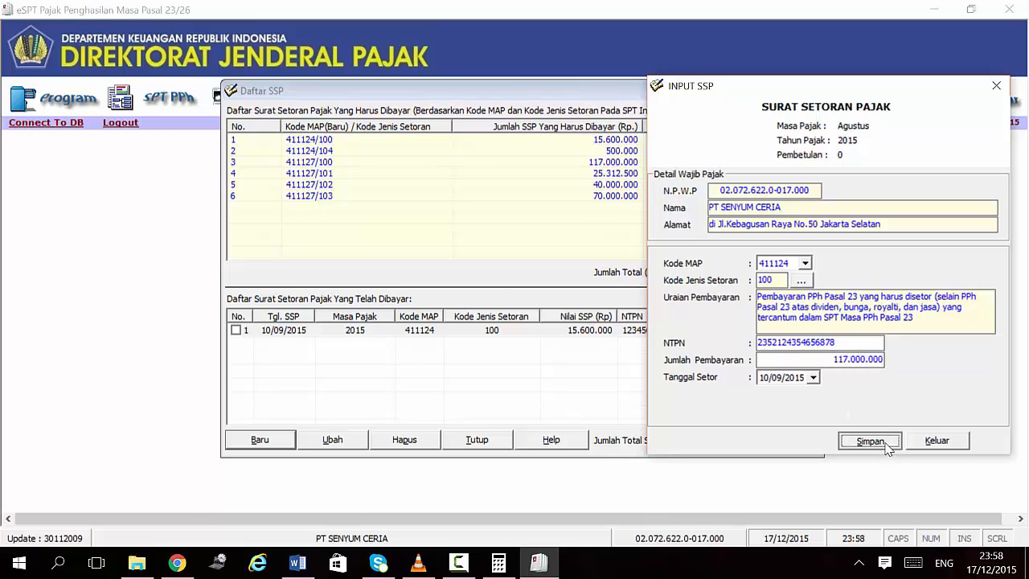
# Step: Record and save the code 101 dividend SSP with its NTPN
pyautogui.click(522, 344)
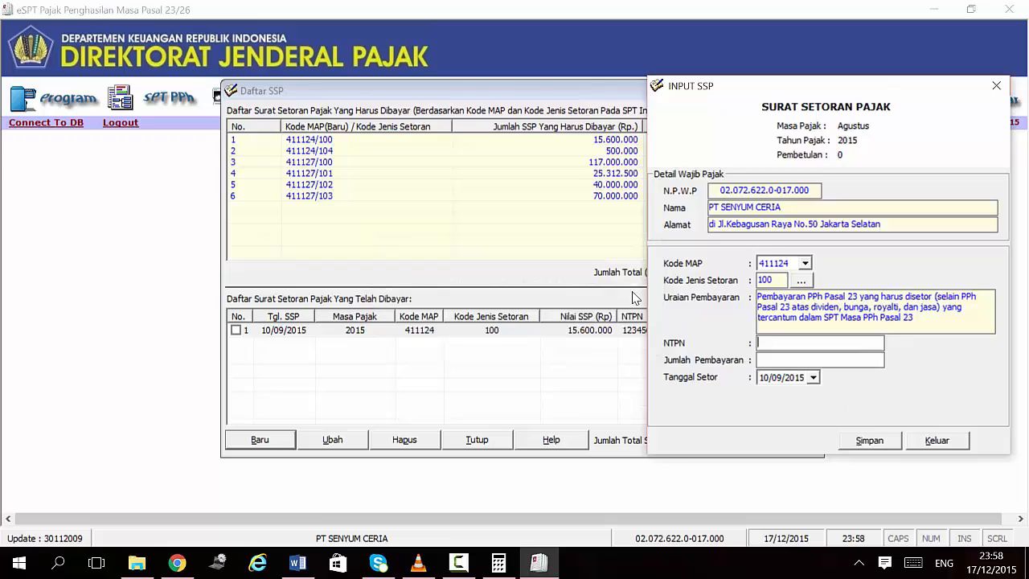
pyautogui.click(802, 281)
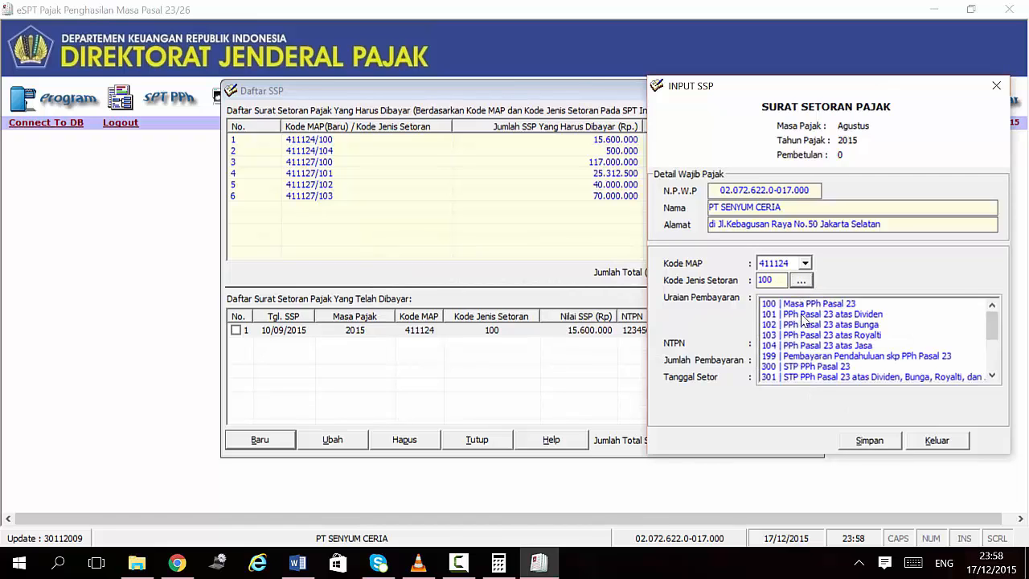
pyautogui.click(808, 315)
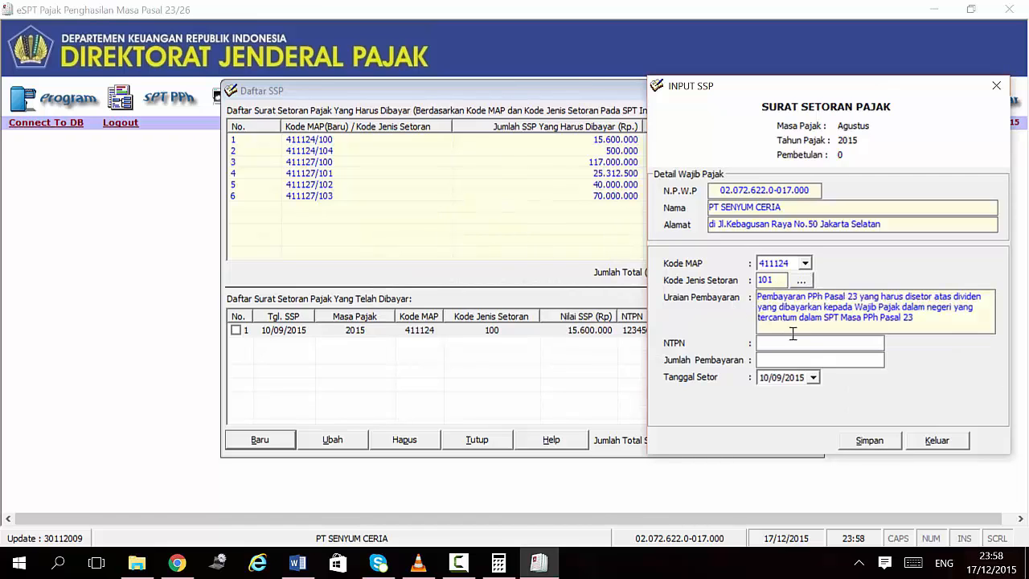
pyautogui.click(795, 348)
pyautogui.write('235246')
pyautogui.write('5834657')
pyautogui.write('00')
pyautogui.click(867, 440)
# Step: Record and save the code 102 interest SSP with its NTPN
pyautogui.click(802, 282)
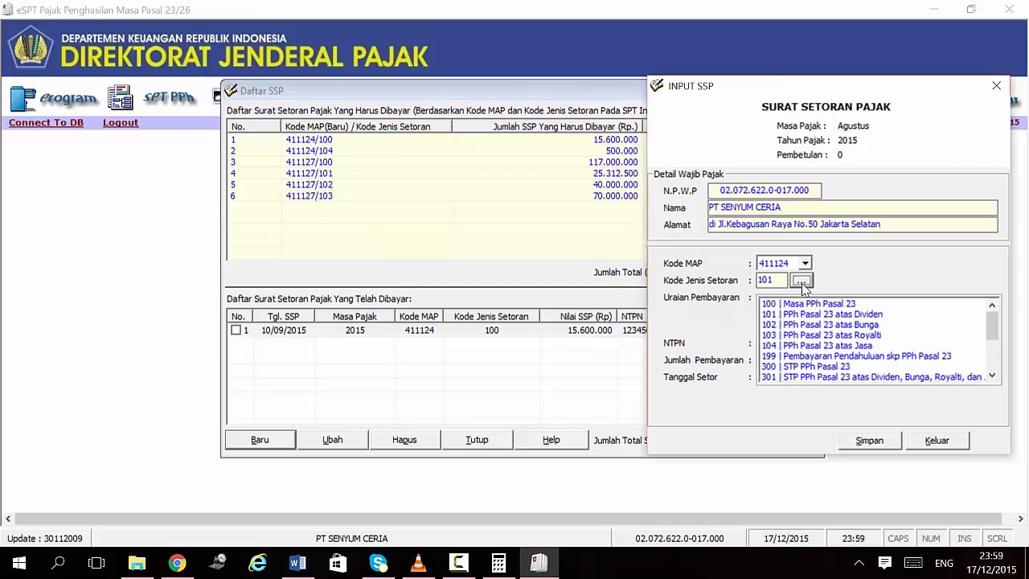
pyautogui.doubleClick(818, 324)
pyautogui.write('1')
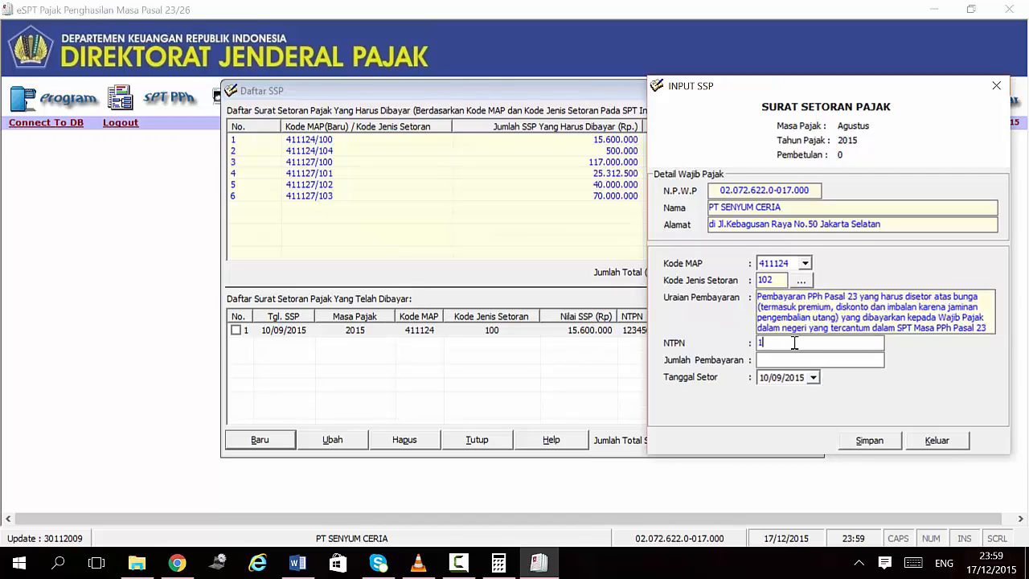
pyautogui.write('123234567896787')
pyautogui.write('40000000')
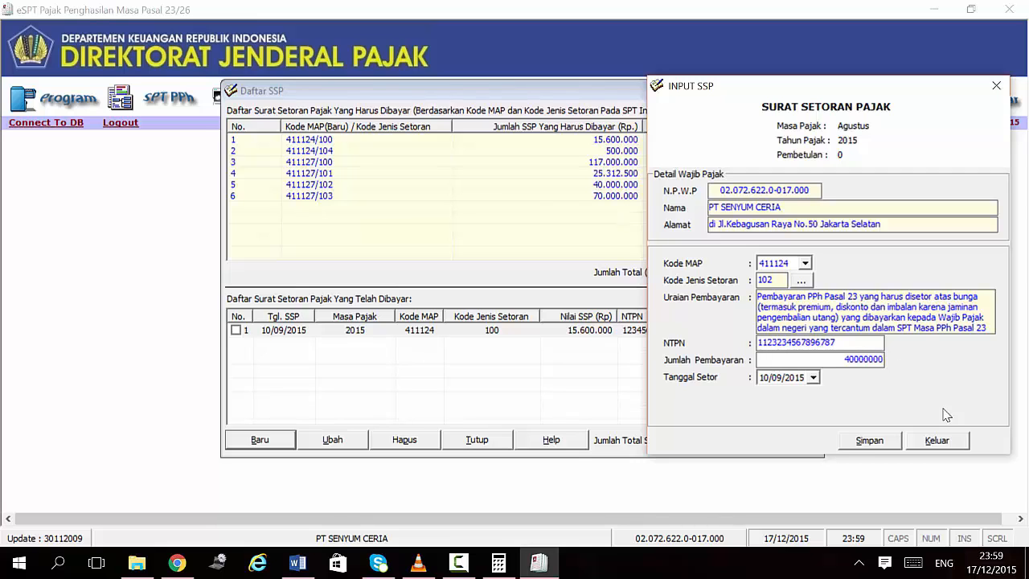
pyautogui.click(865, 440)
pyautogui.click(552, 341)
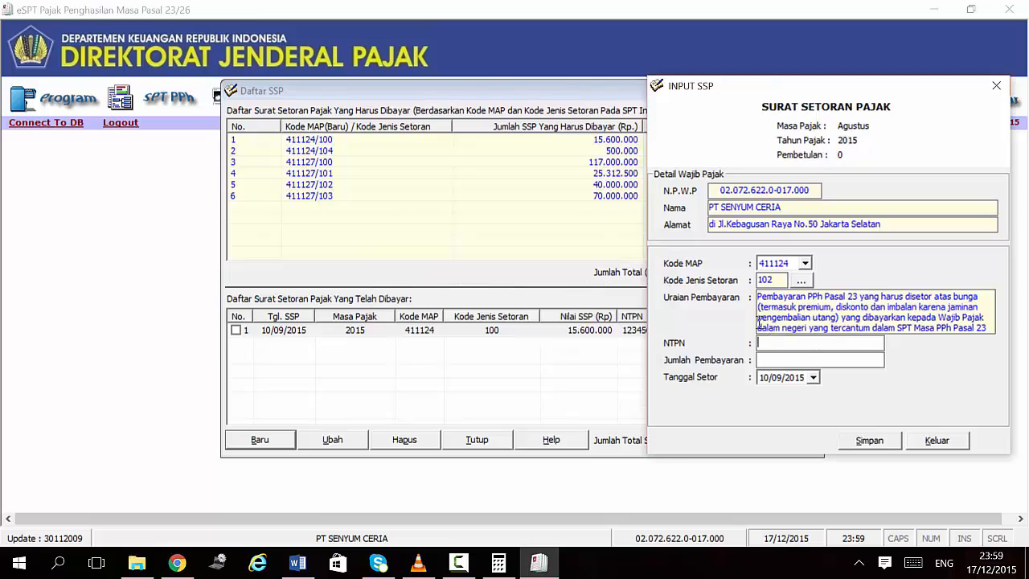
# Step: Record the code 103 royalty SSP for 70.000.000, save it, and stop adding entries
pyautogui.click(804, 279)
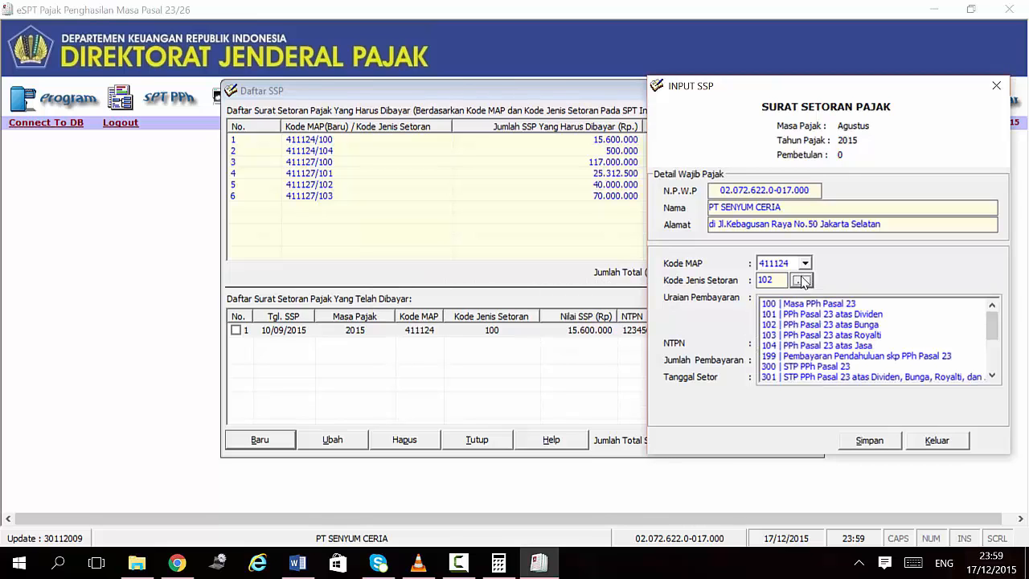
pyautogui.click(791, 336)
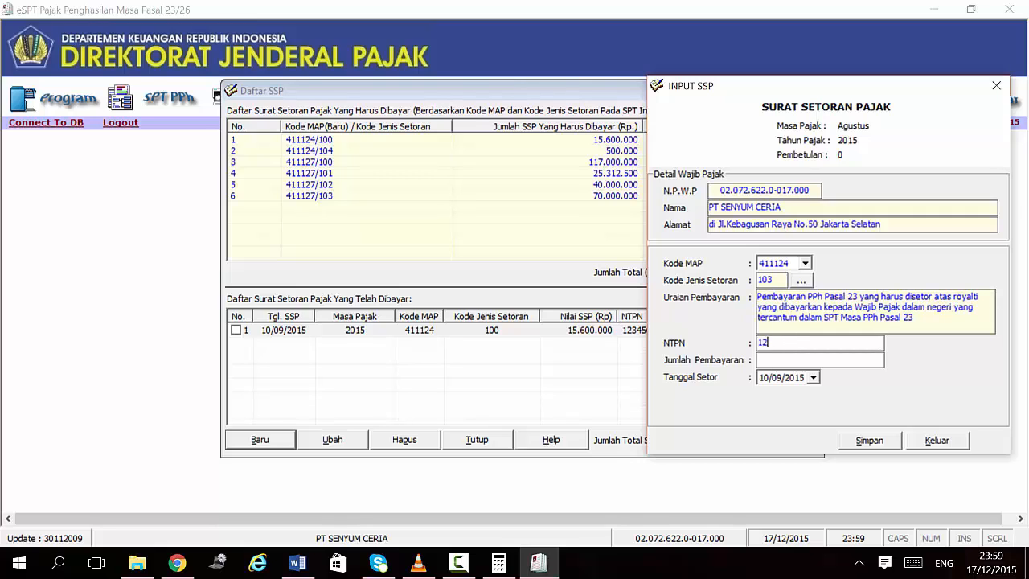
pyautogui.write('1234464758696999')
pyautogui.click(824, 356)
pyautogui.write('70.000.000')
pyautogui.click(865, 440)
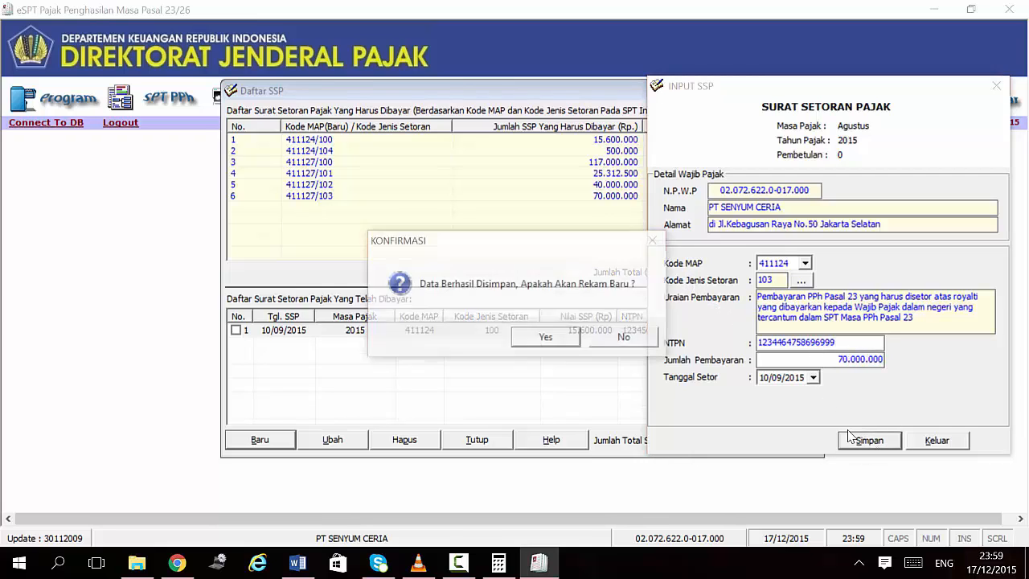
pyautogui.click(632, 339)
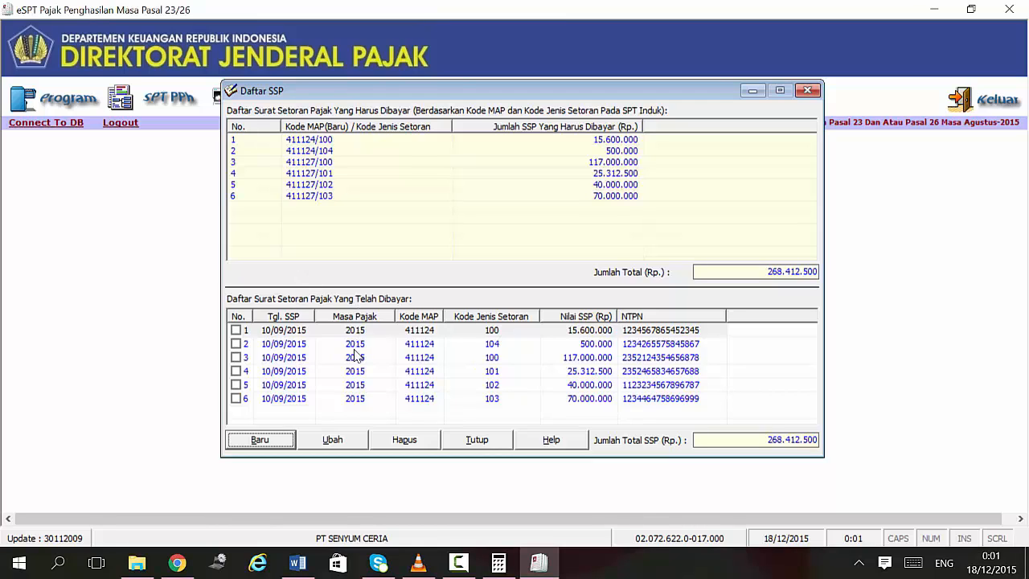
# Step: On the SPT Masa's PPh Pasal 26 page, tick the legalised domicile certificate photocopy attachment
pyautogui.click(479, 443)
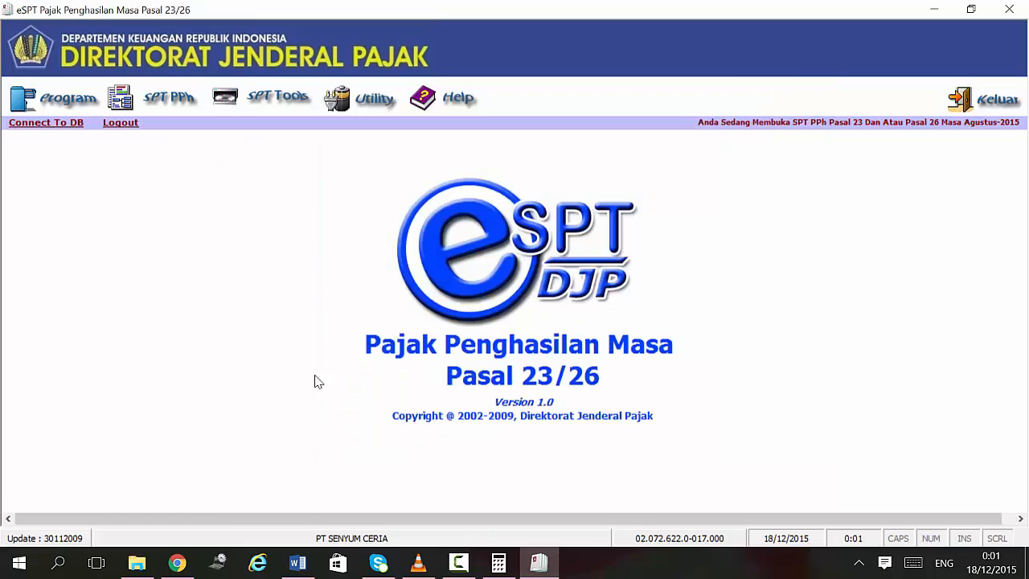
pyautogui.click(163, 97)
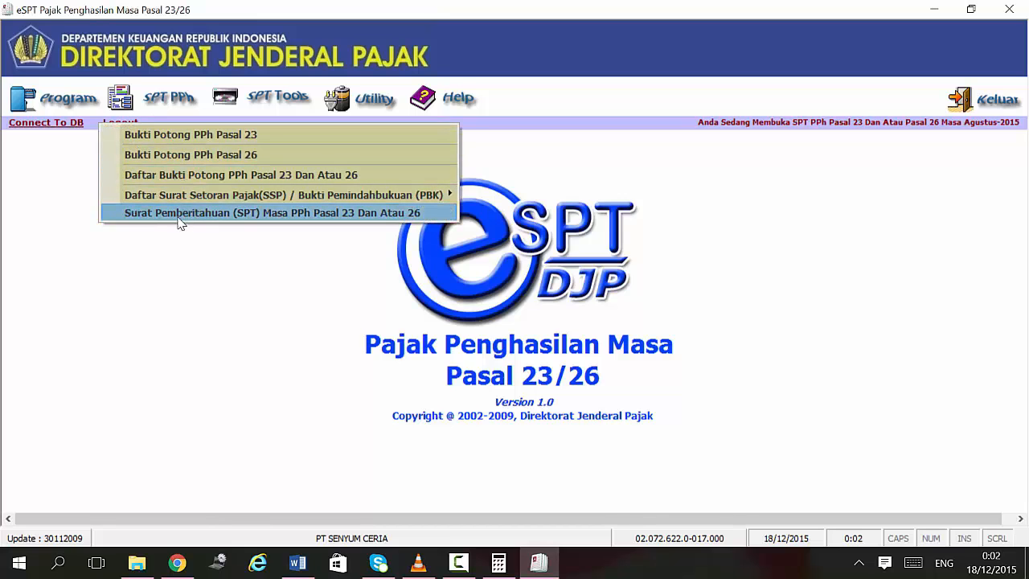
pyautogui.click(312, 214)
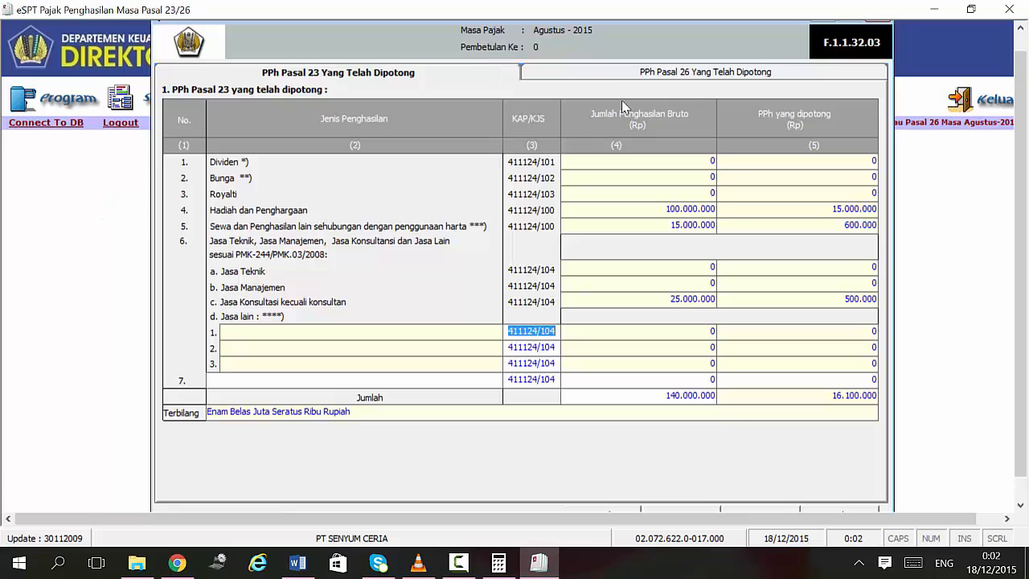
pyautogui.click(609, 71)
pyautogui.click(410, 77)
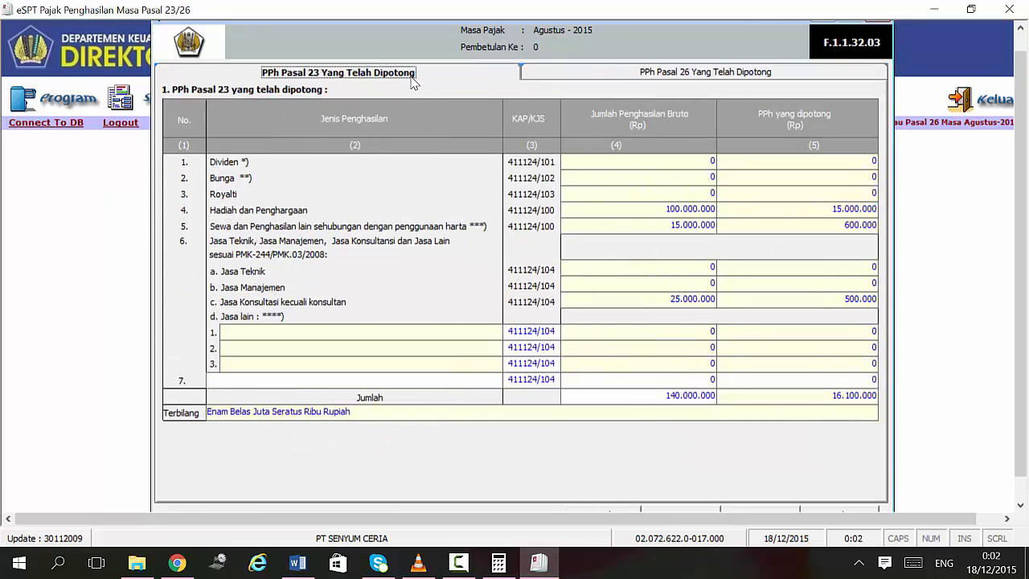
pyautogui.click(588, 74)
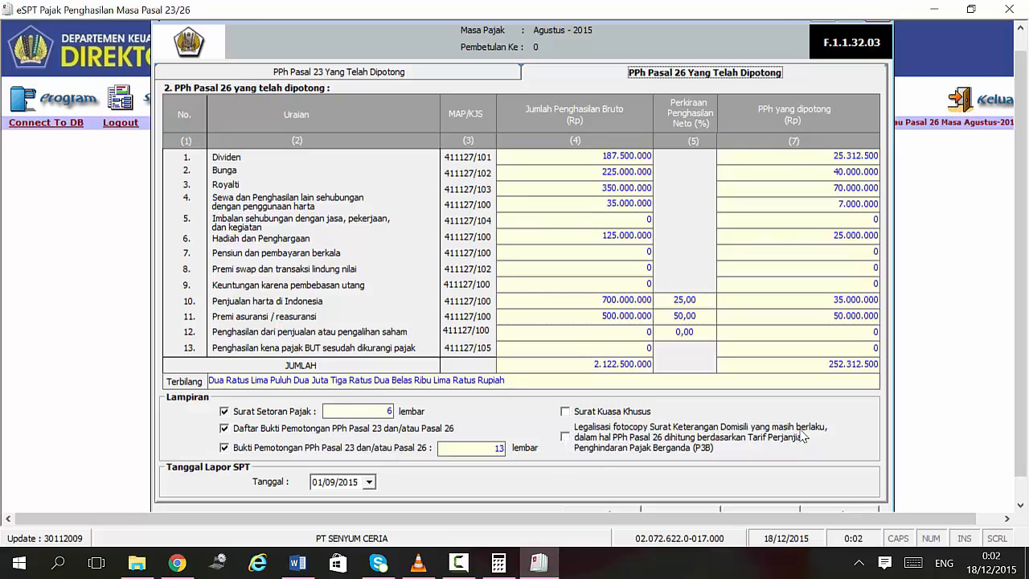
pyautogui.click(576, 446)
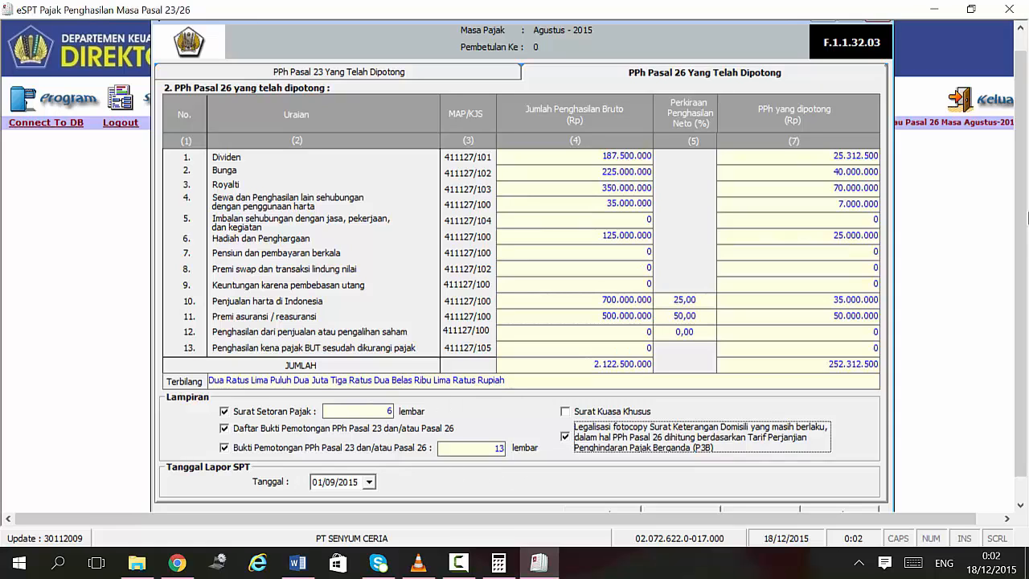
pyautogui.scroll(-1, 1021, 246)
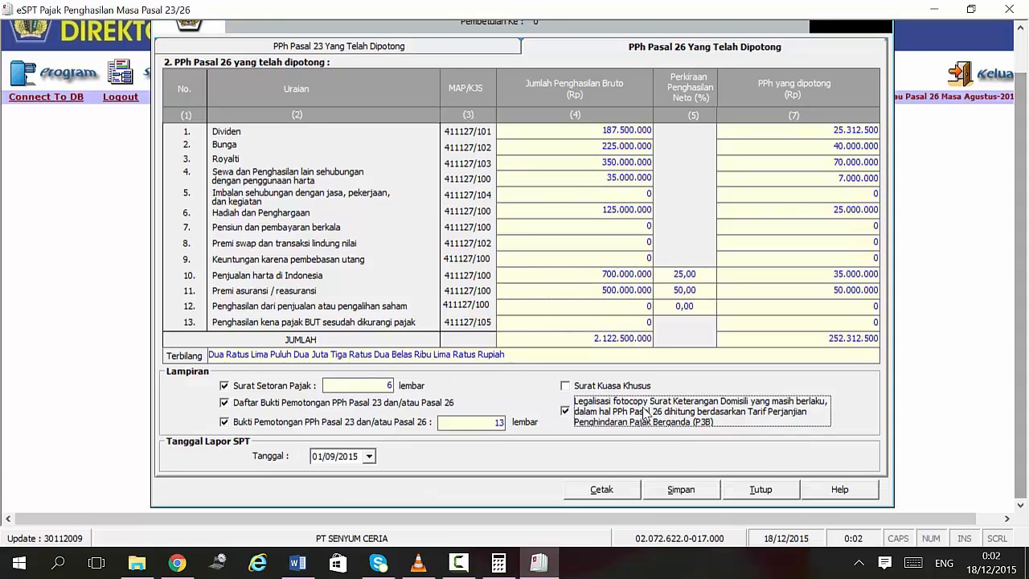
# Step: Preview the SPT as a printable report, scroll through it, and close it
pyautogui.click(599, 491)
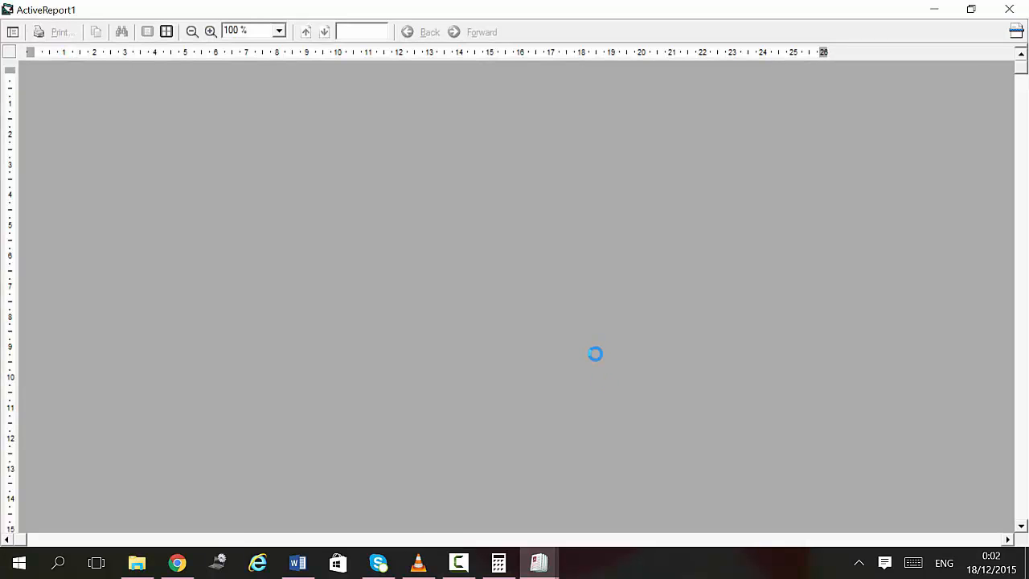
pyautogui.scroll(-5, 647, 235)
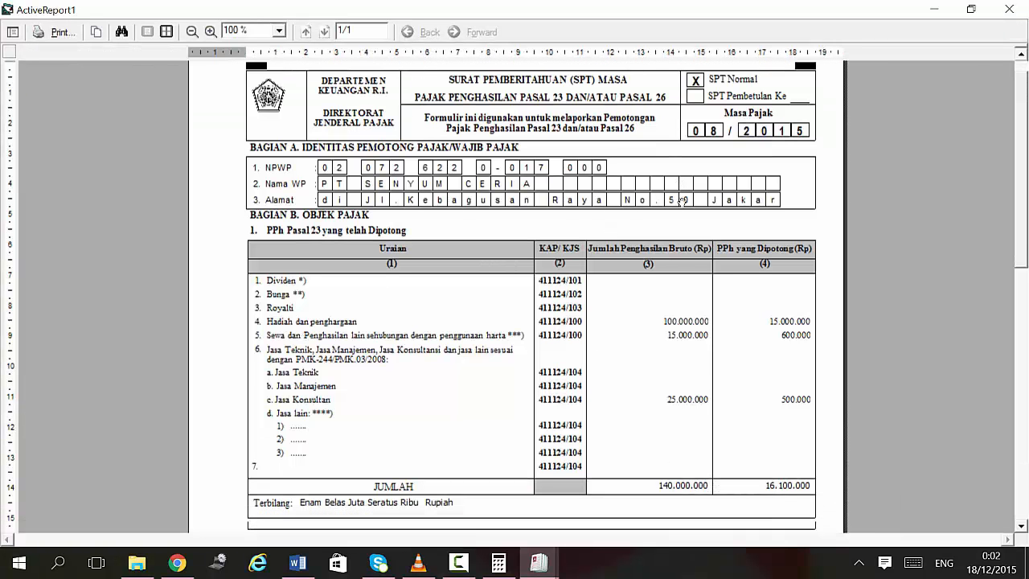
pyautogui.scroll(-13, 531, 296)
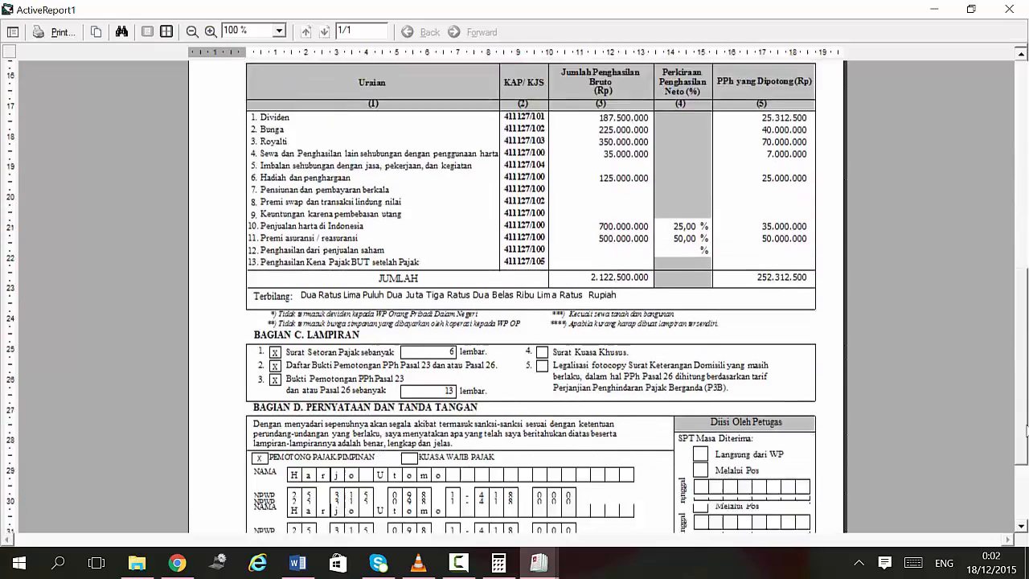
pyautogui.scroll(16, 531, 296)
pyautogui.scroll(3, 531, 296)
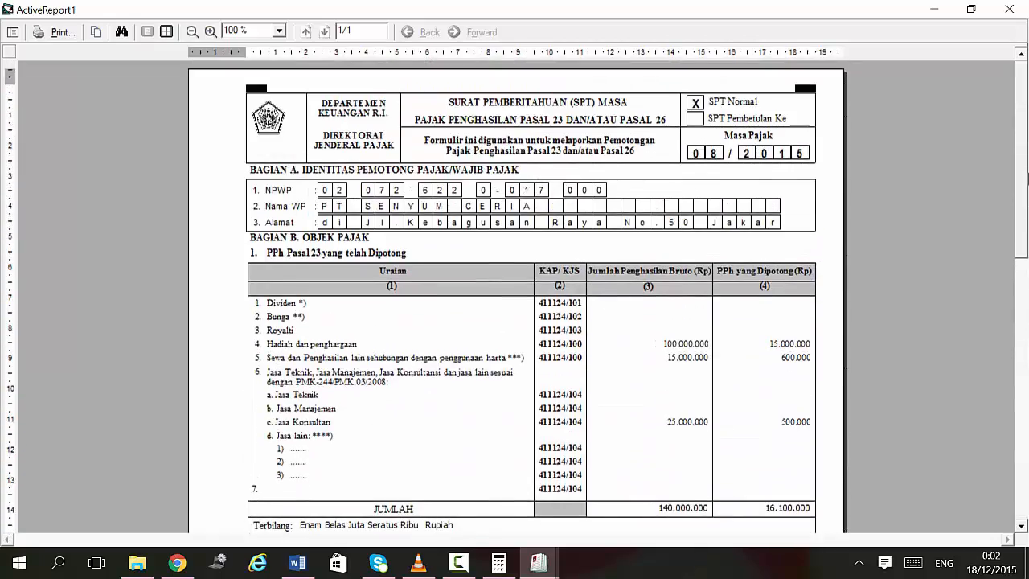
pyautogui.click(1010, 9)
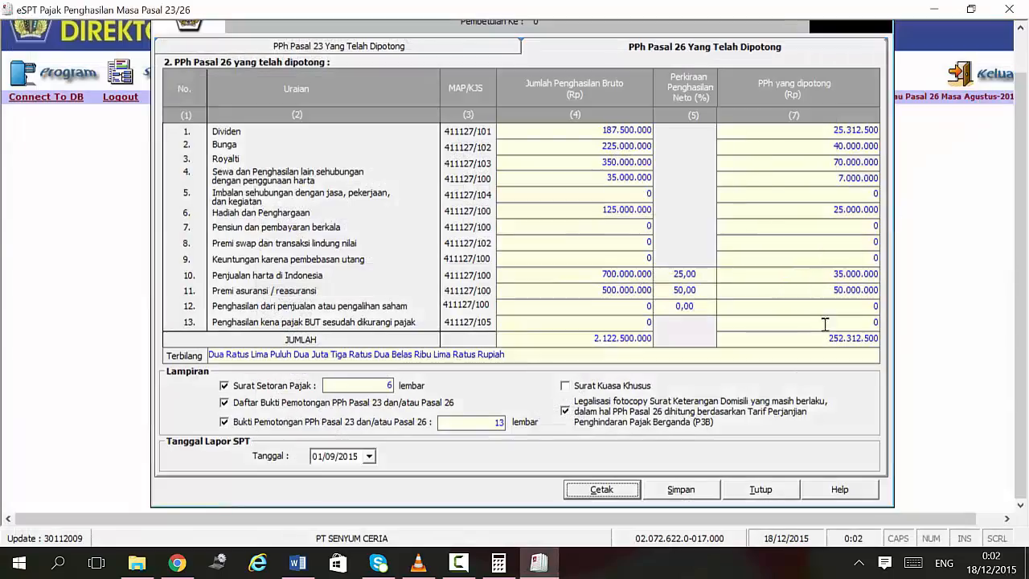
# Step: From the PPh Pasal 23 page, preview the report again and open print settings without printing
pyautogui.click(377, 45)
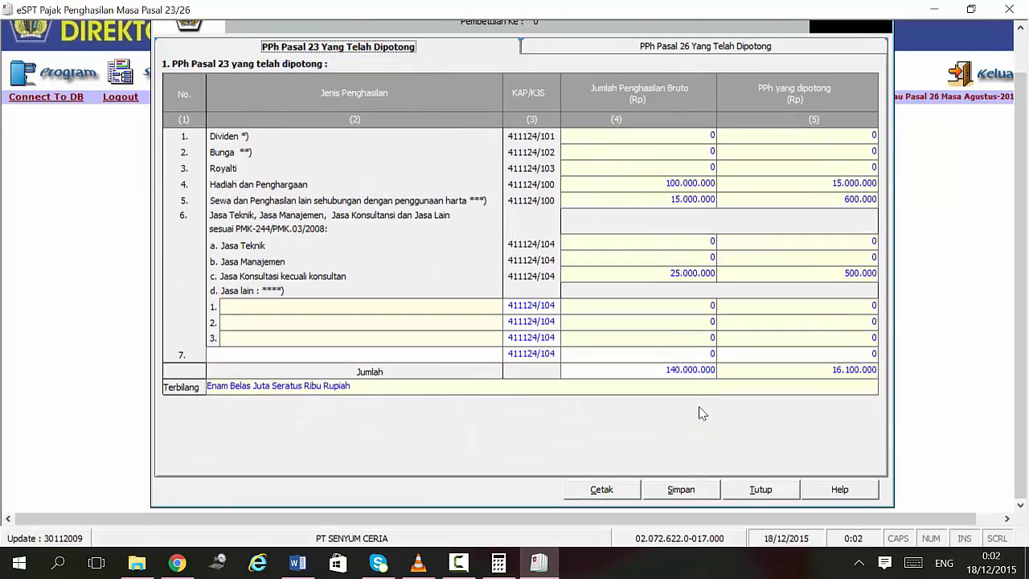
pyautogui.click(612, 492)
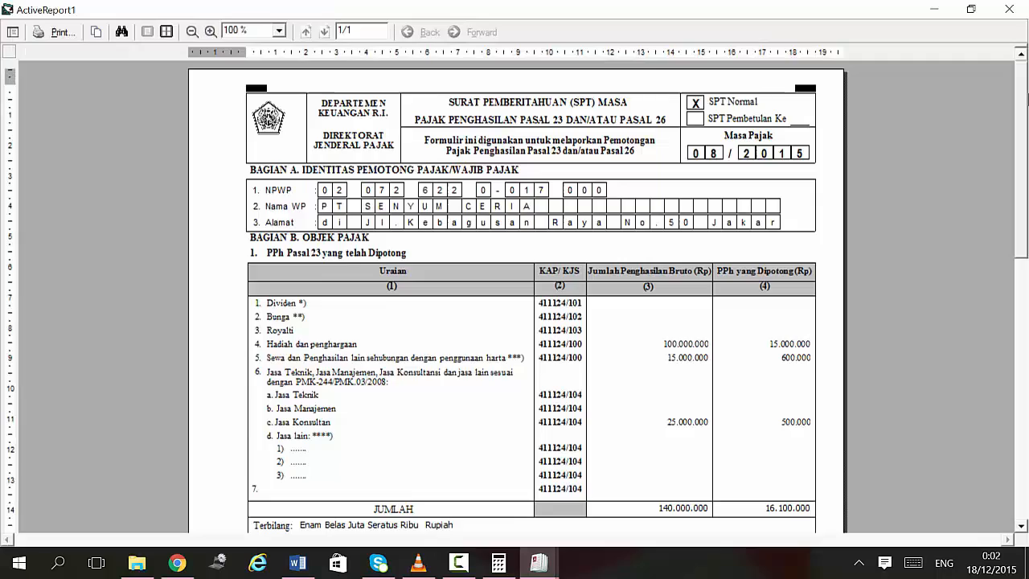
pyautogui.moveTo(1027, 95); pyautogui.dragTo(1027, 121)
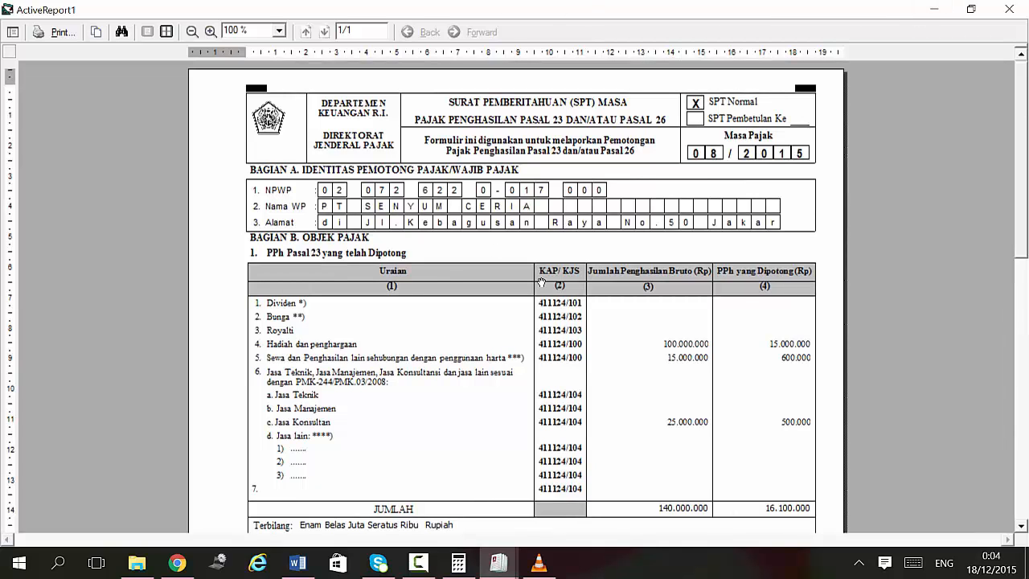
pyautogui.click(63, 32)
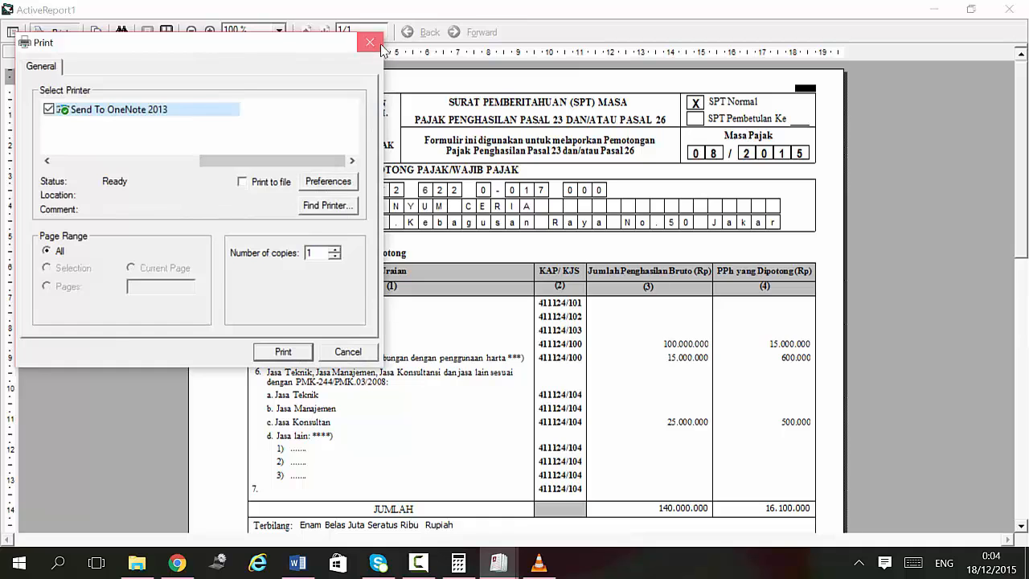
pyautogui.click(370, 43)
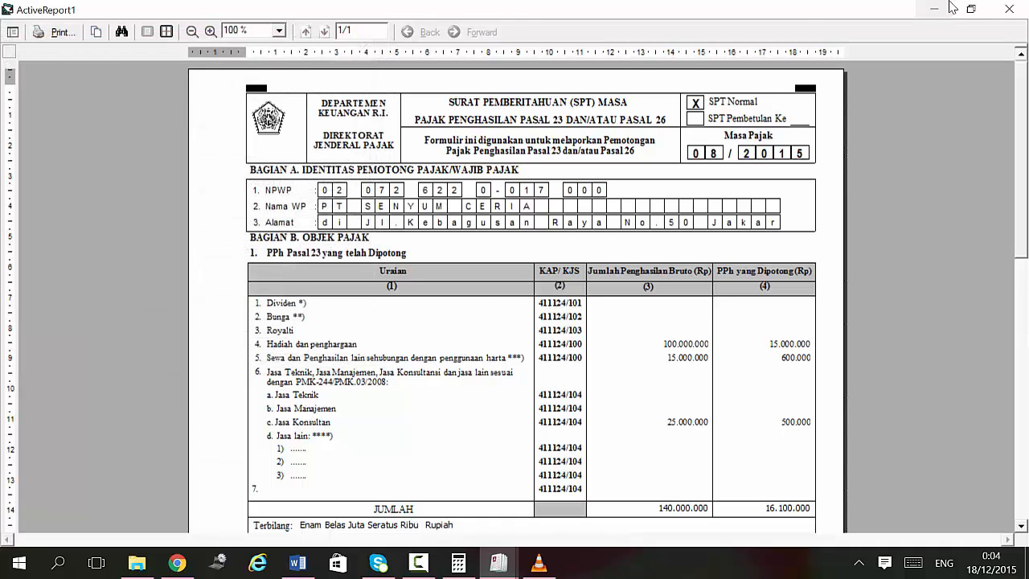
pyautogui.click(1007, 10)
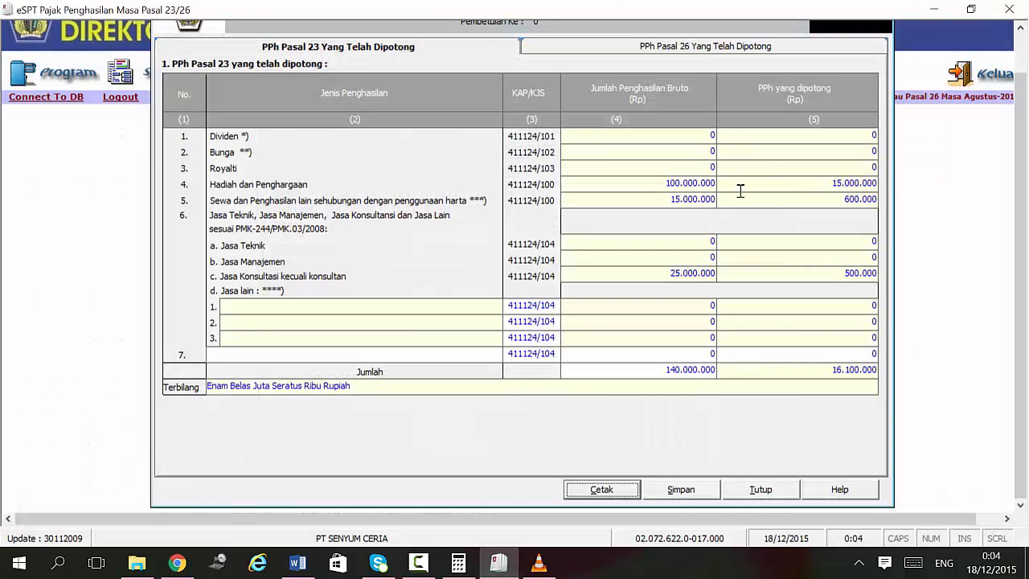
# Step: Save the August 2015 SPT data, confirm the save, and close the entry form
pyautogui.click(678, 493)
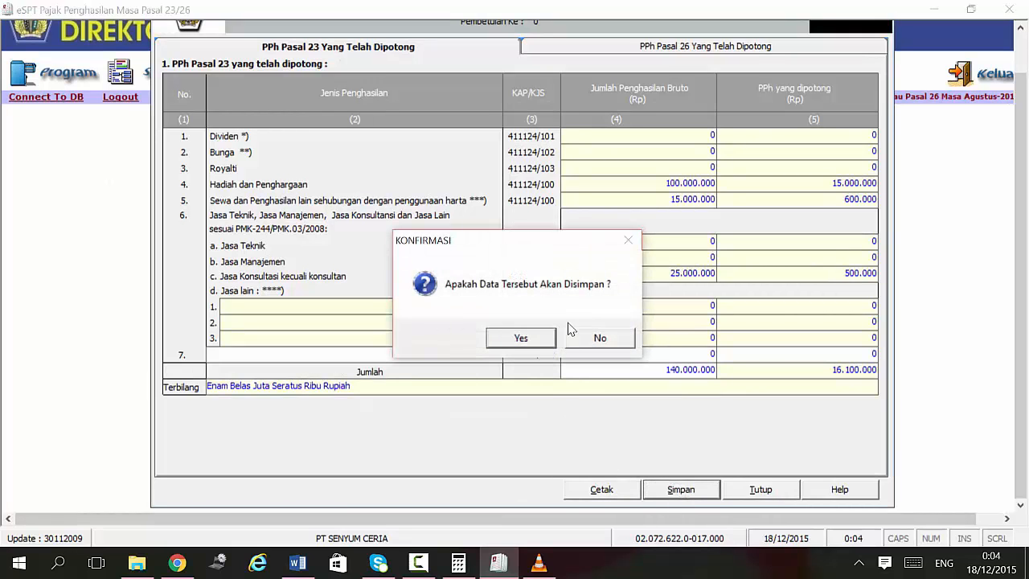
pyautogui.click(523, 341)
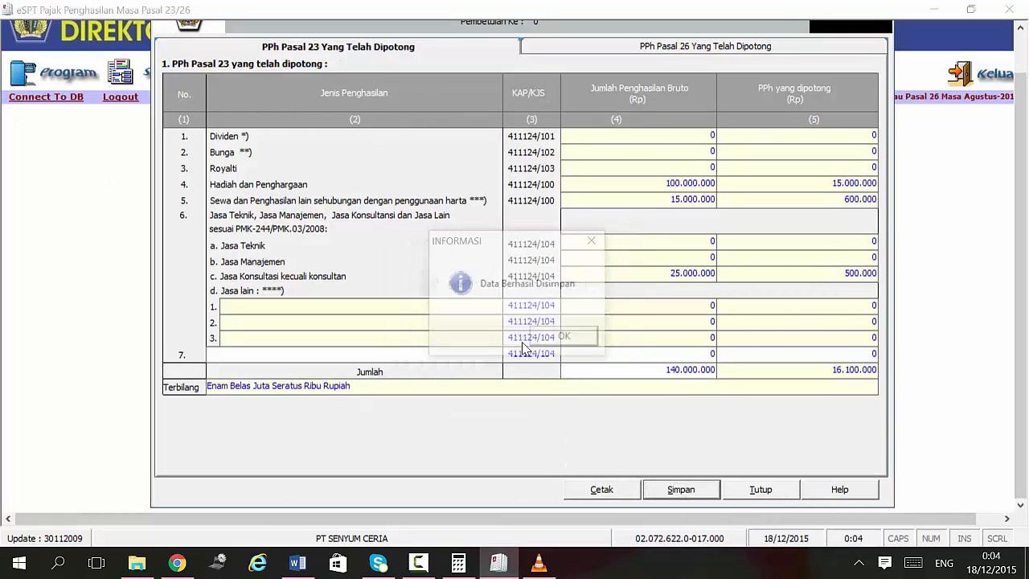
pyautogui.click(560, 340)
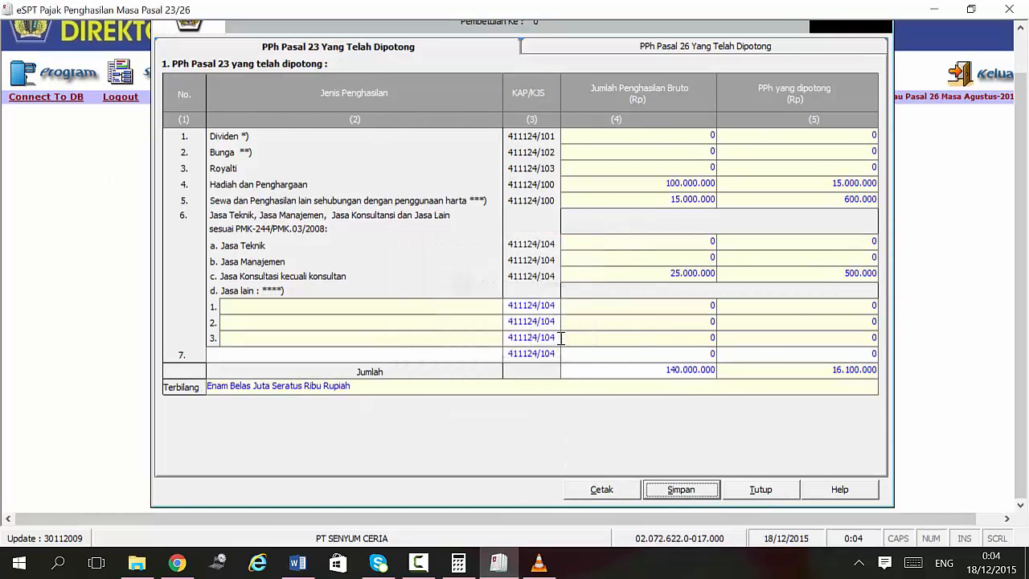
pyautogui.click(768, 492)
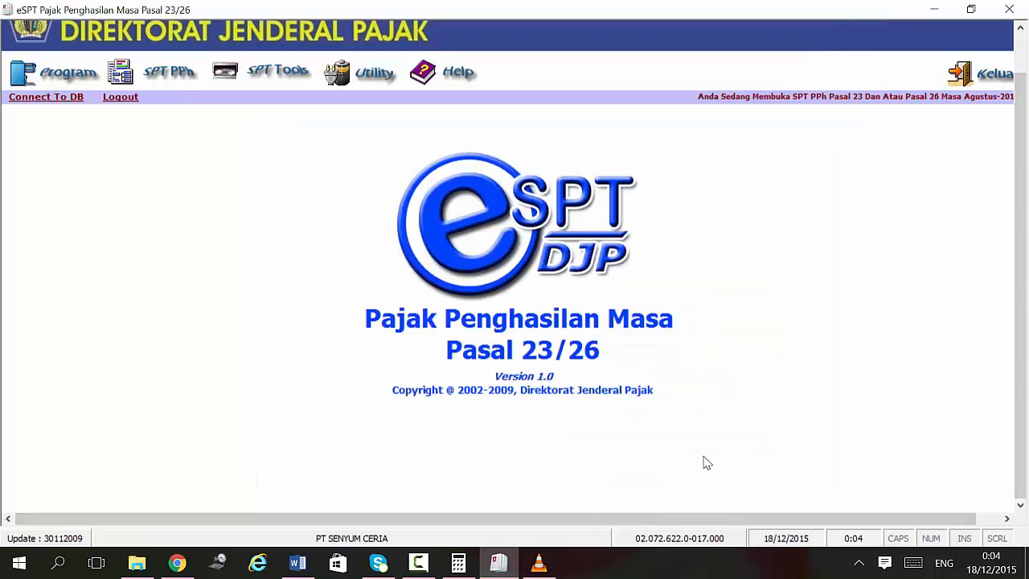
pyautogui.moveTo(1021, 241); pyautogui.dragTo(829, 83)
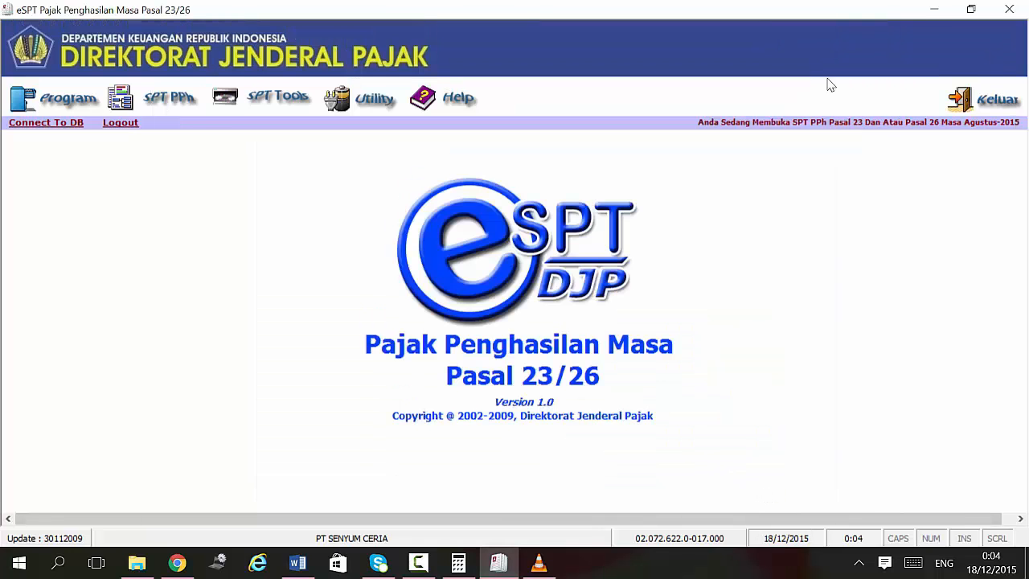
# Step: In Lapor Data SPT Ke KPP, list the Agustus 2015 SPTs and mark the return for export
pyautogui.click(261, 108)
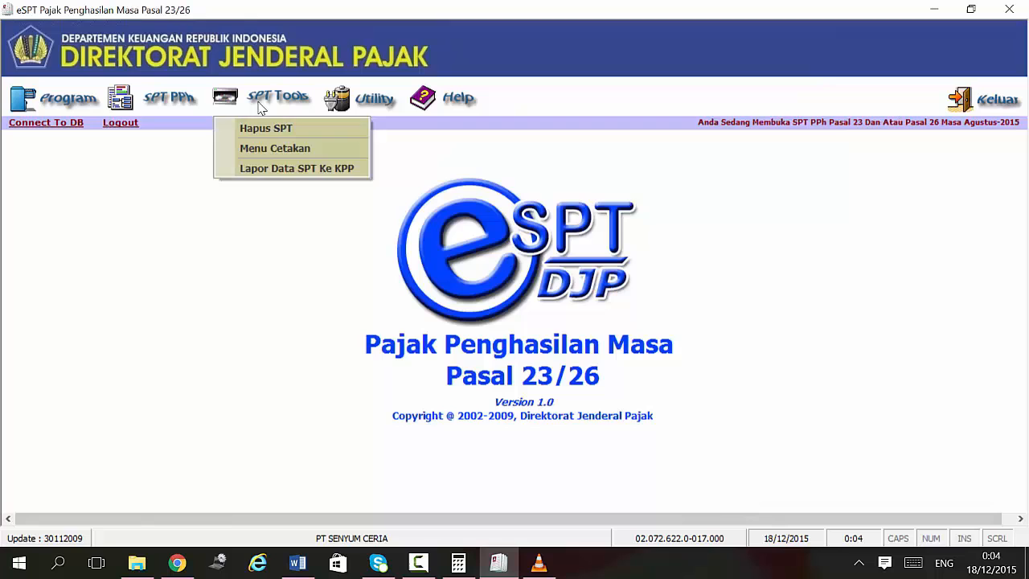
pyautogui.click(266, 169)
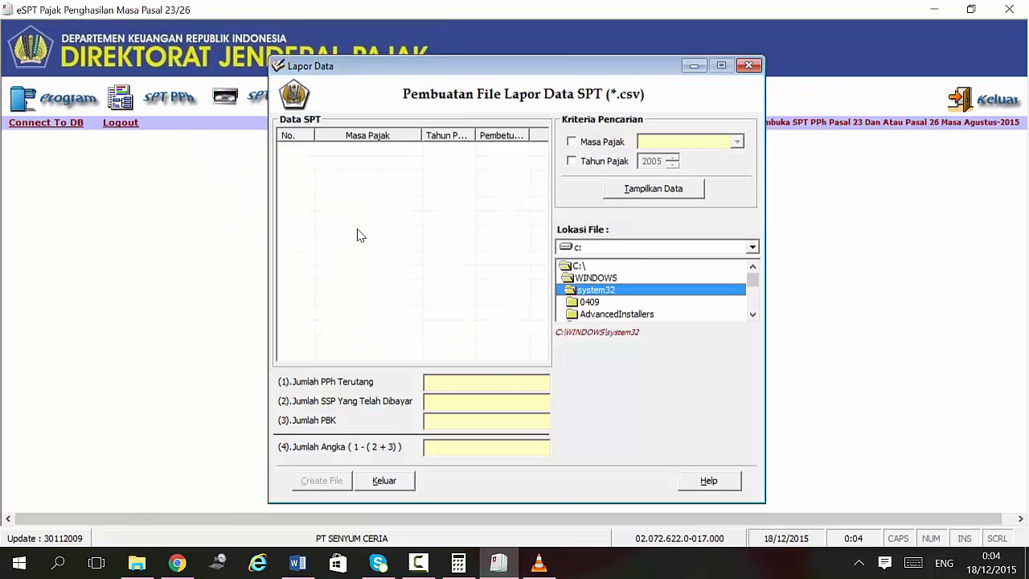
pyautogui.click(600, 142)
pyautogui.click(592, 163)
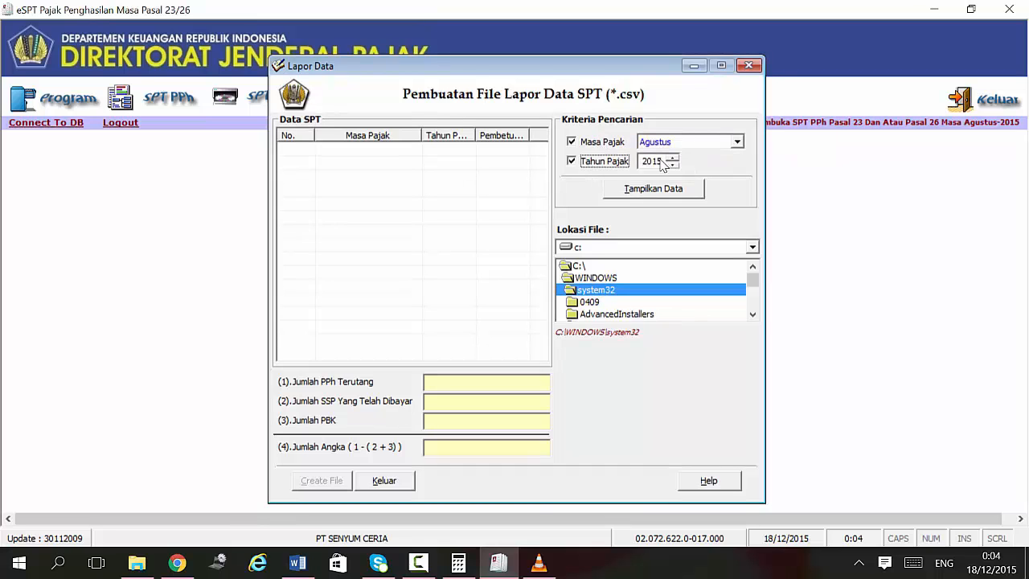
pyautogui.click(635, 190)
pyautogui.click(285, 149)
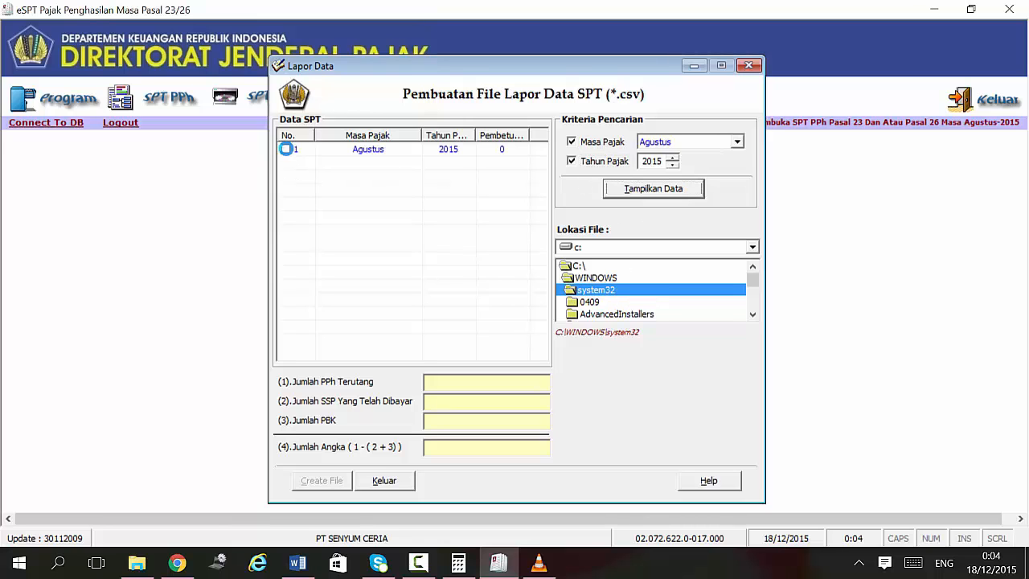
# Step: Create the CSV report file in c:\WINDOWS\system32 and close the export window
pyautogui.click(686, 246)
pyautogui.click(667, 258)
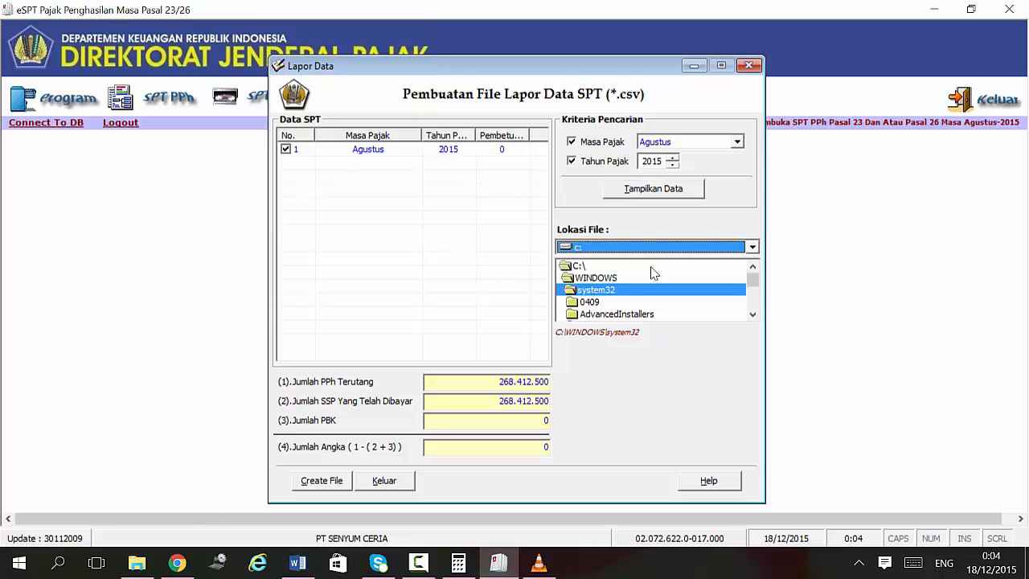
pyautogui.scroll(-5, 644, 278)
pyautogui.scroll(-5, 641, 276)
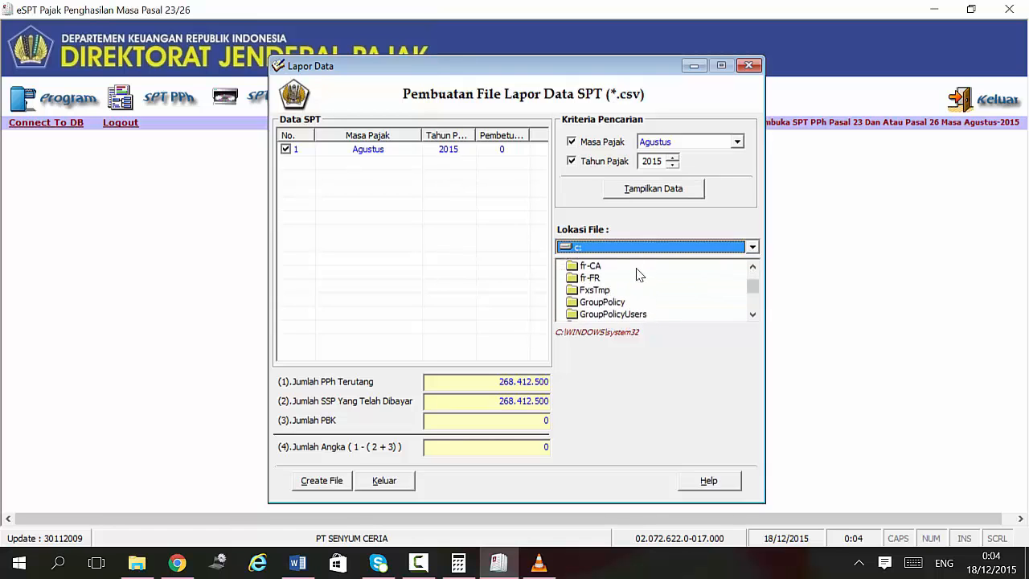
pyautogui.click(648, 248)
pyautogui.click(648, 249)
pyautogui.click(637, 281)
pyautogui.scroll(10, 637, 280)
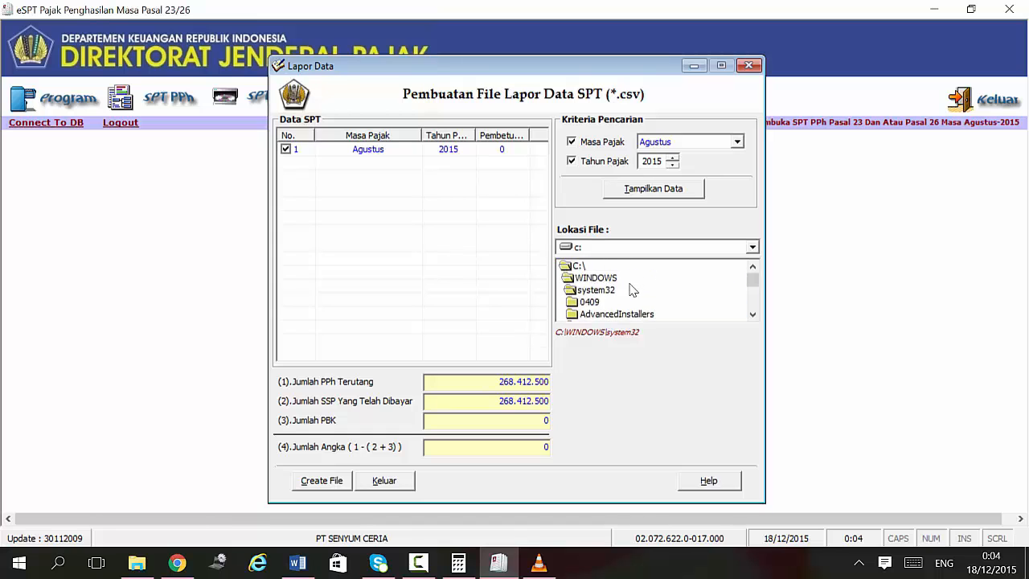
pyautogui.click(632, 290)
pyautogui.scroll(-5, 632, 291)
pyautogui.scroll(-4, 631, 293)
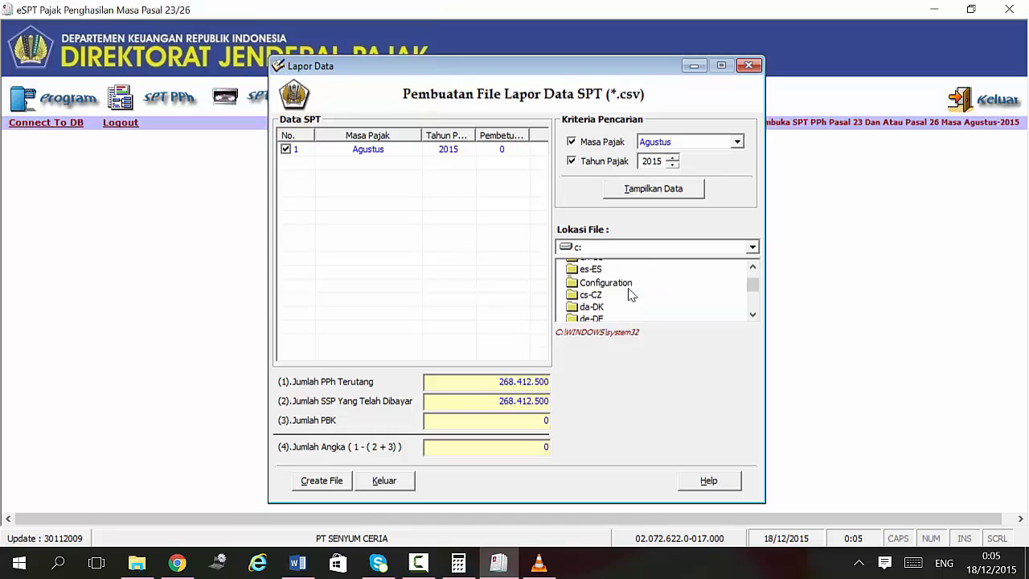
pyautogui.click(315, 482)
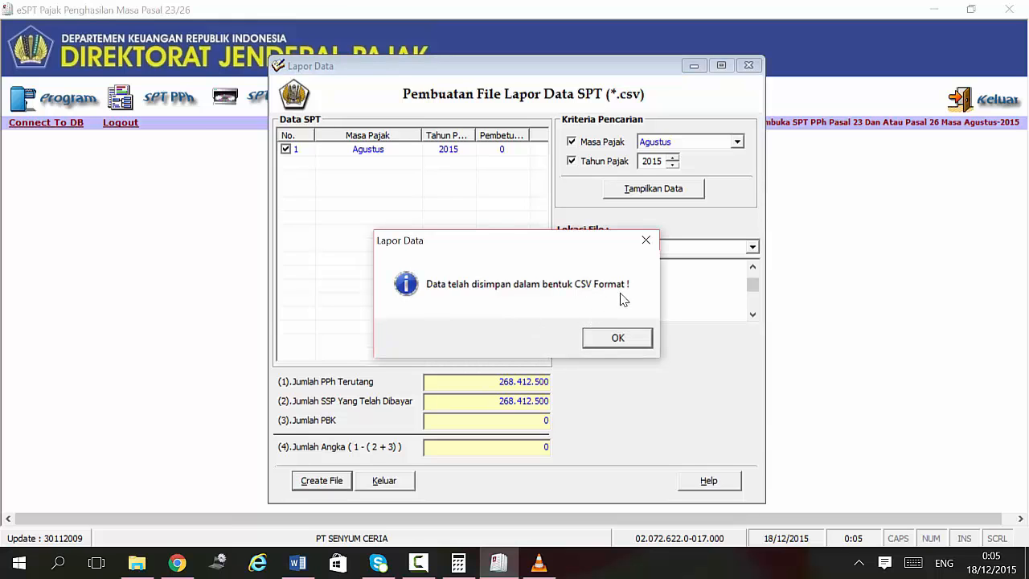
pyautogui.click(619, 337)
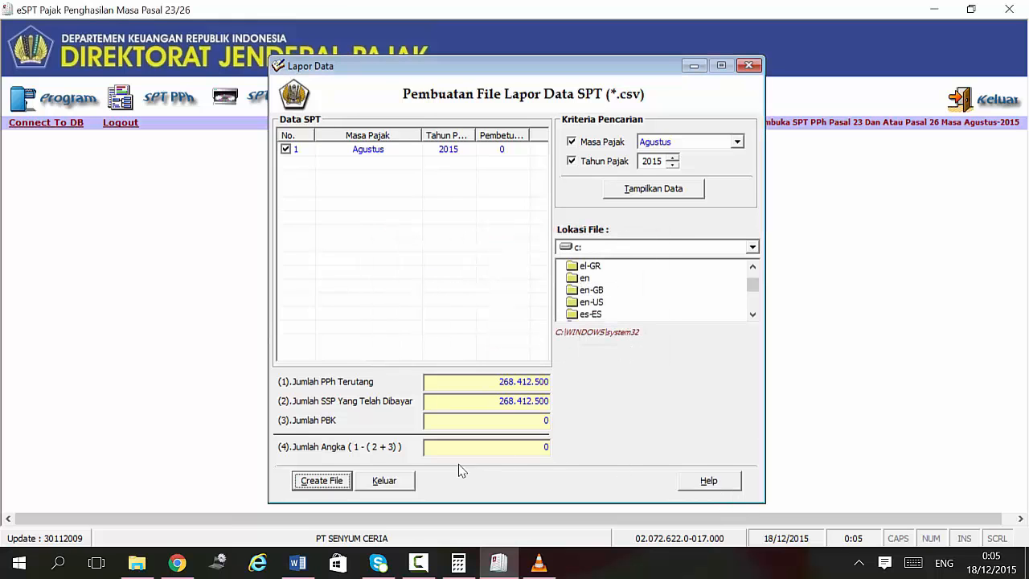
pyautogui.click(382, 481)
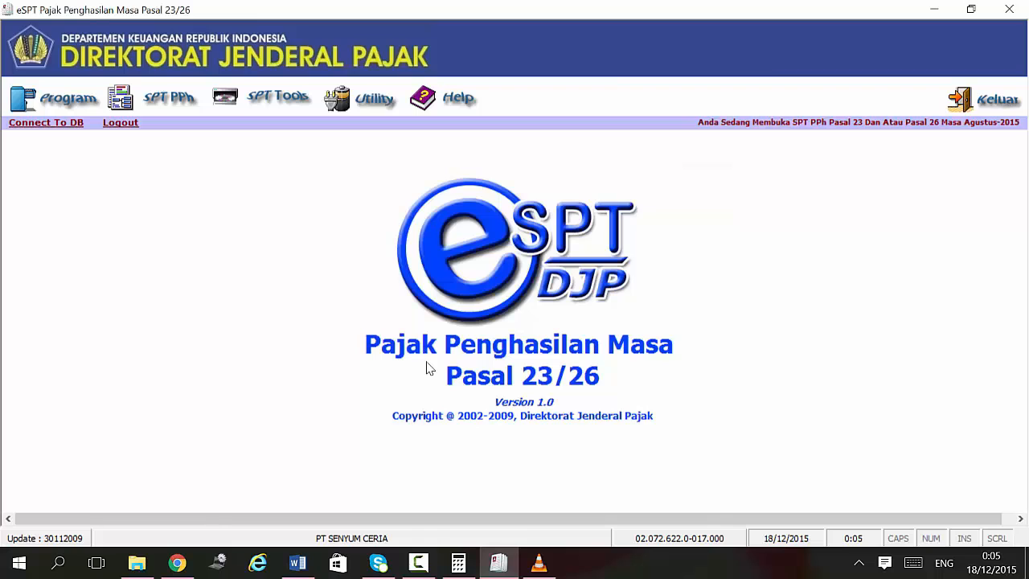